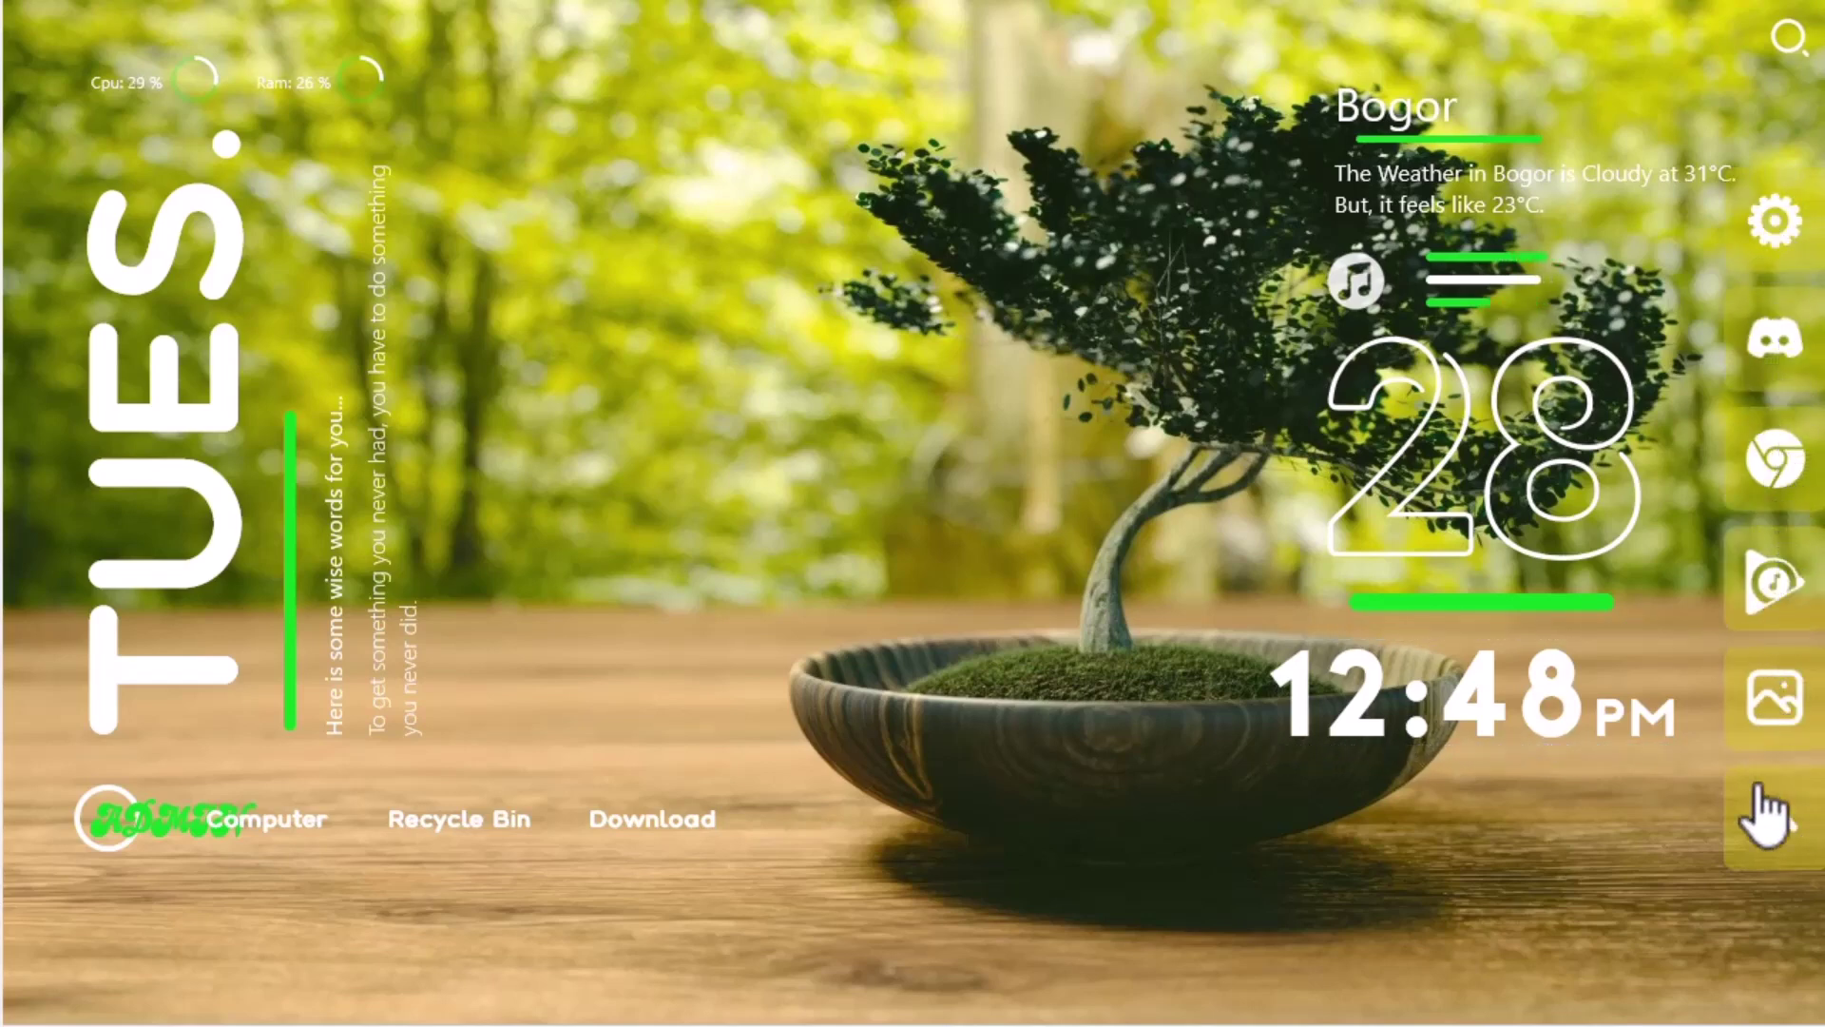
{"action": "left_click", "coordinate": [1756, 825]}
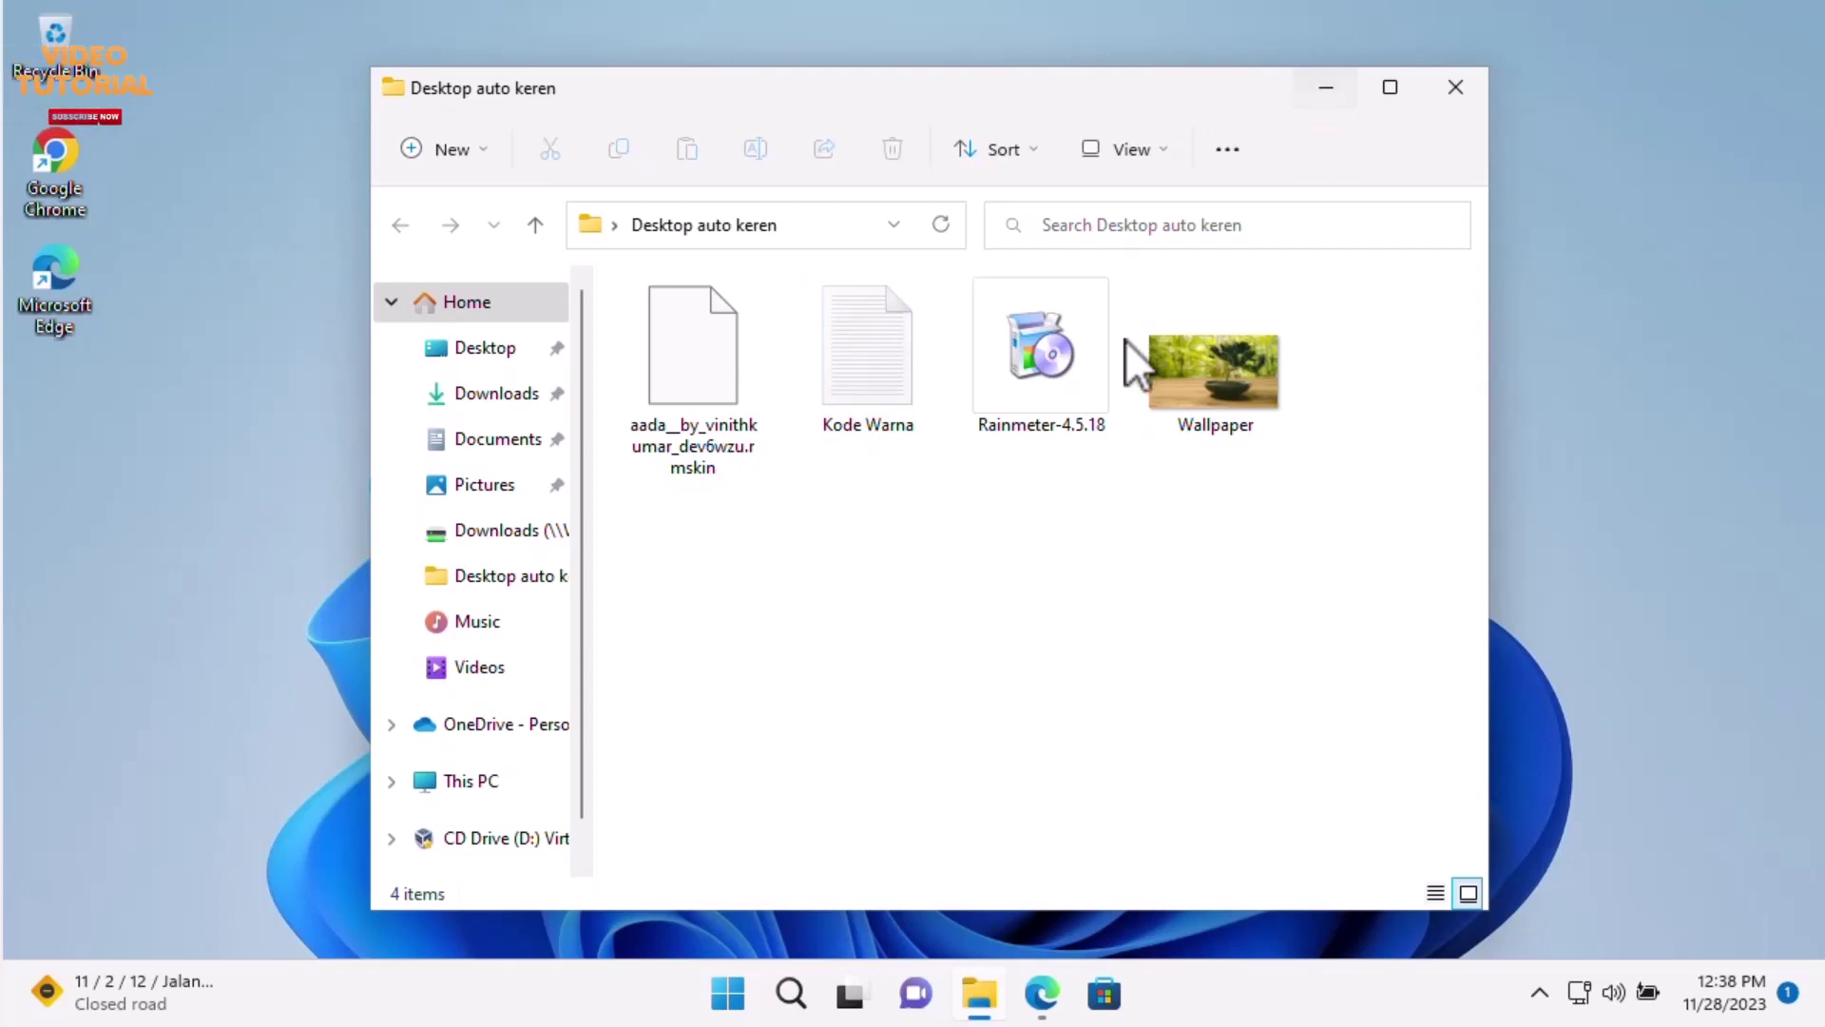
Install Rainmeter 4.5.18 in English as a standard 64-bit installation that launches on startup, run it, and minimize its manager window.
{"action": "double_click", "coordinate": [1069, 388]}
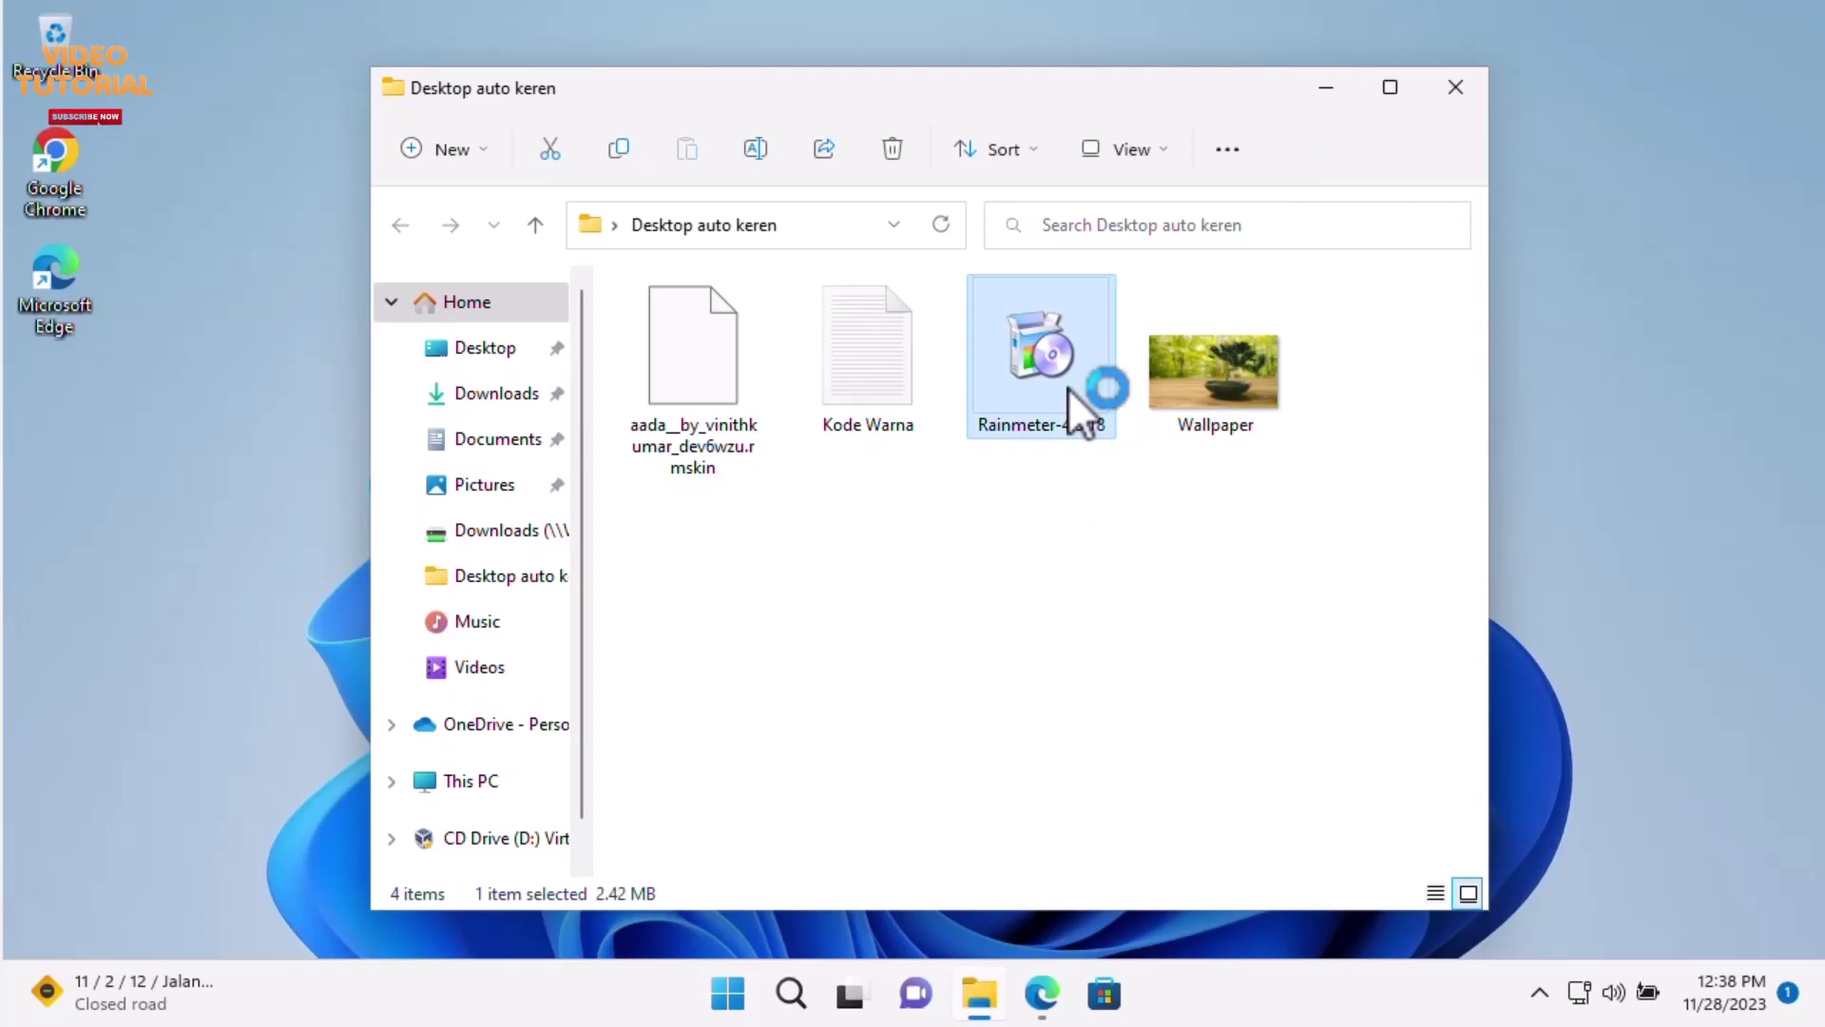
{"action": "left_click", "coordinate": [1326, 91]}
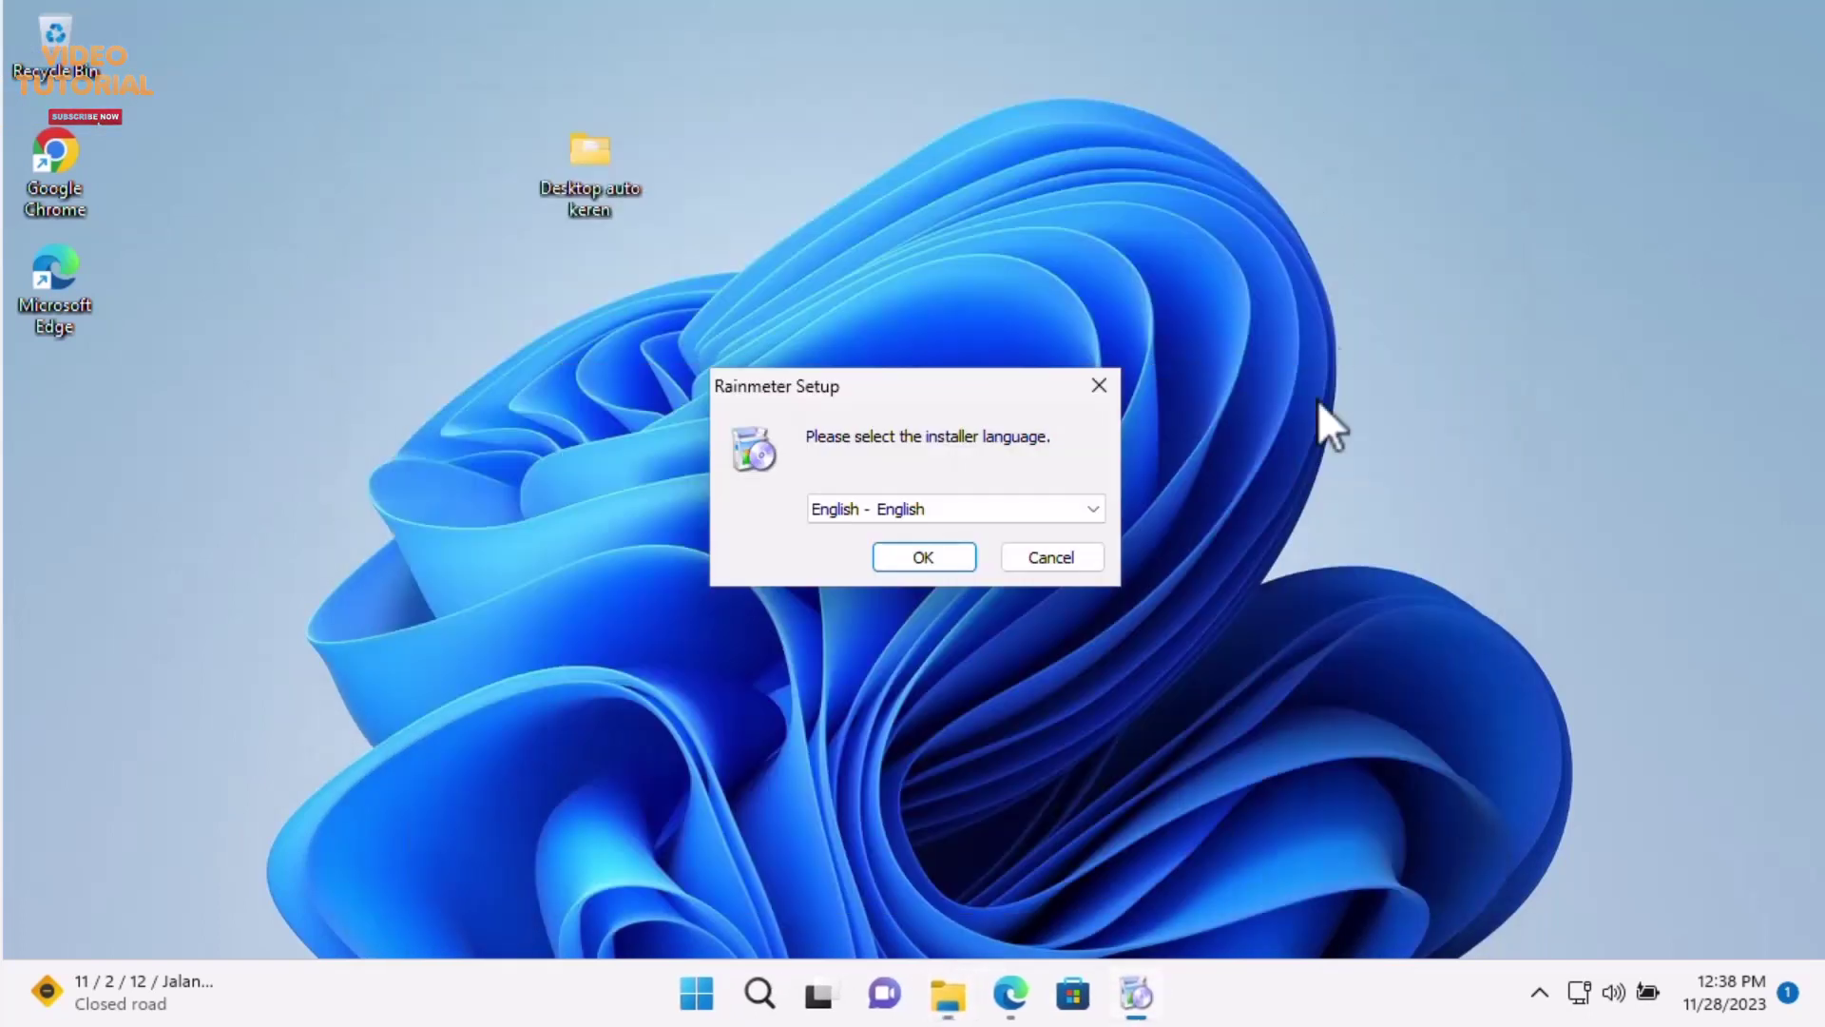
{"action": "left_click", "coordinate": [924, 557]}
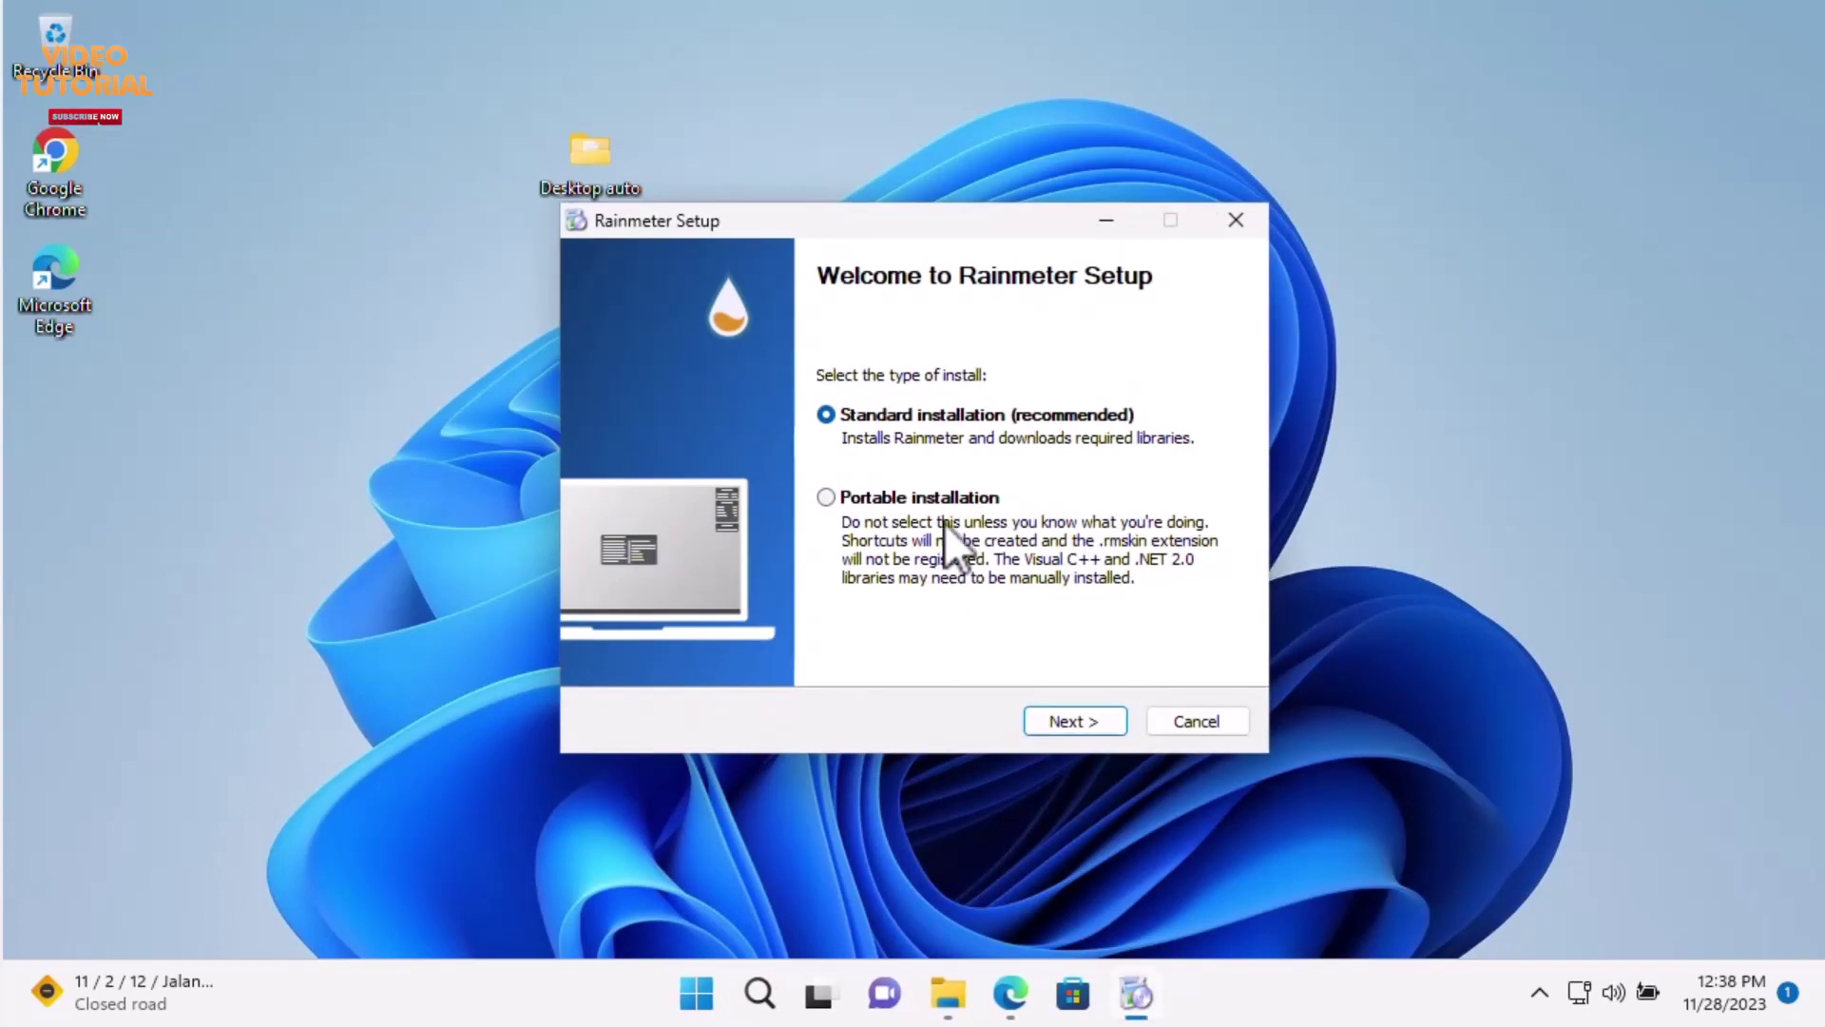
{"action": "left_click", "coordinate": [1080, 723]}
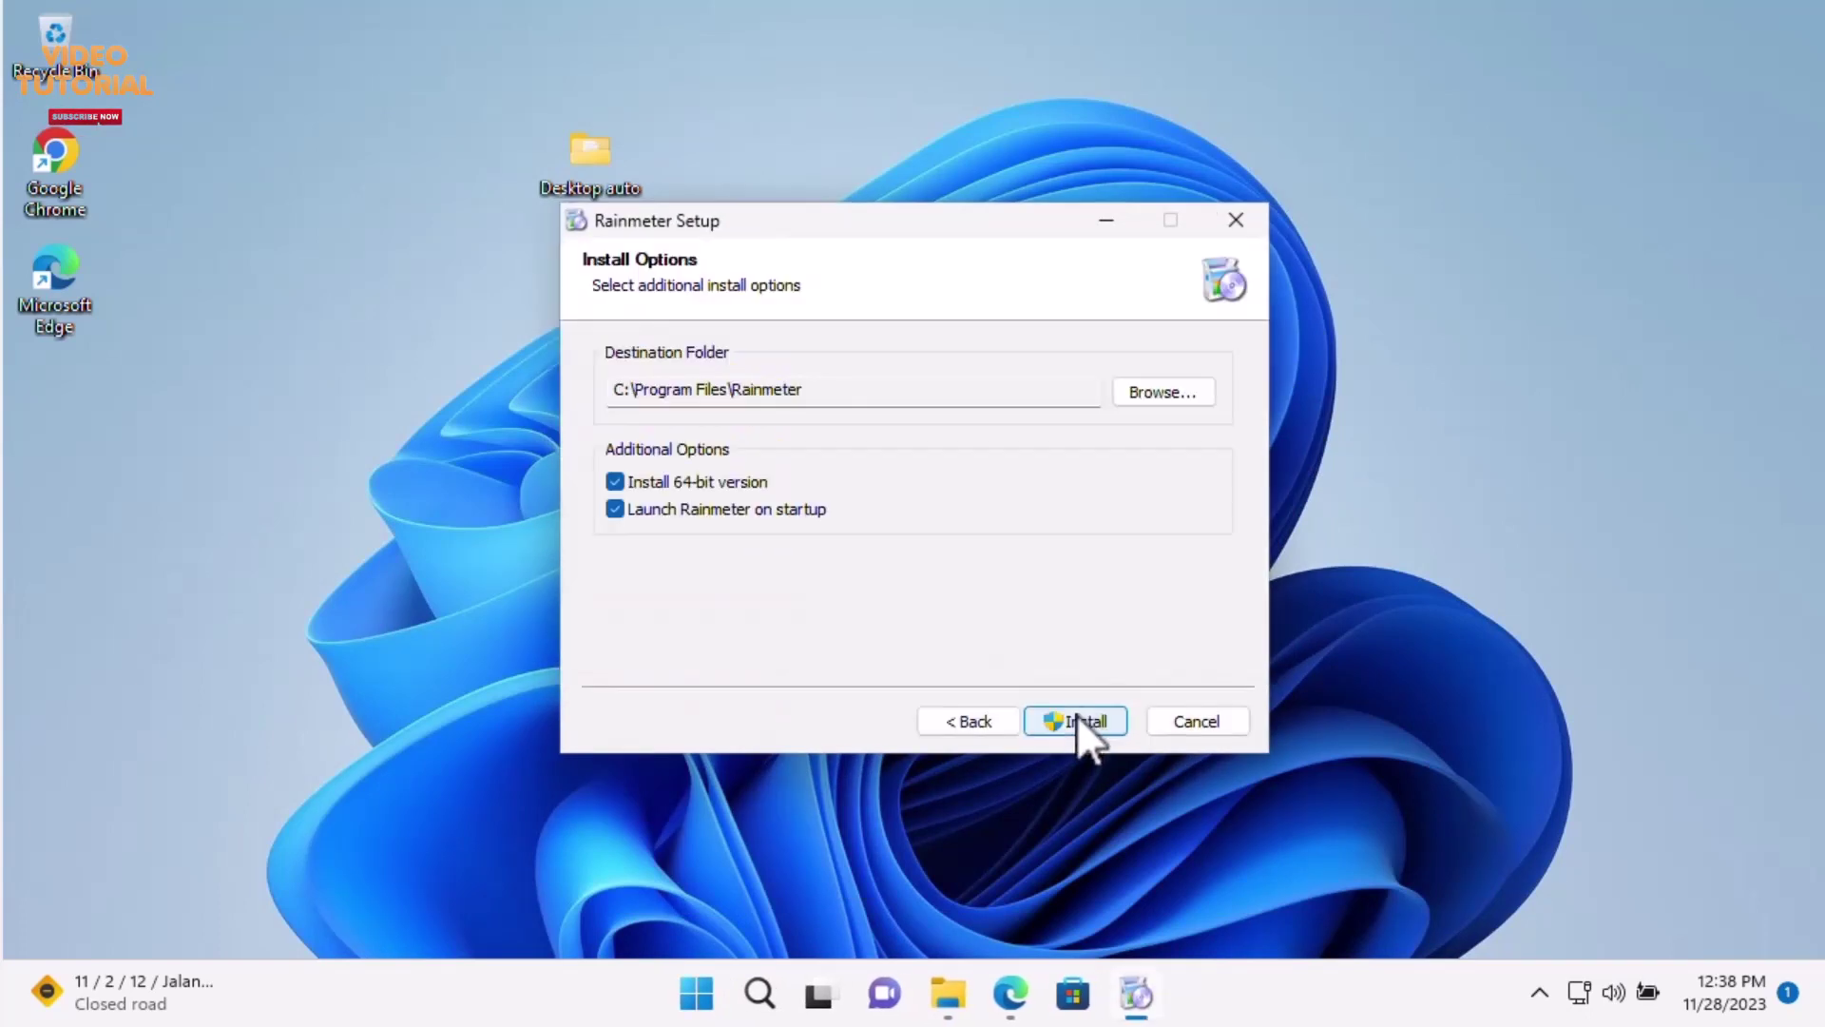
{"action": "left_click", "coordinate": [1080, 722]}
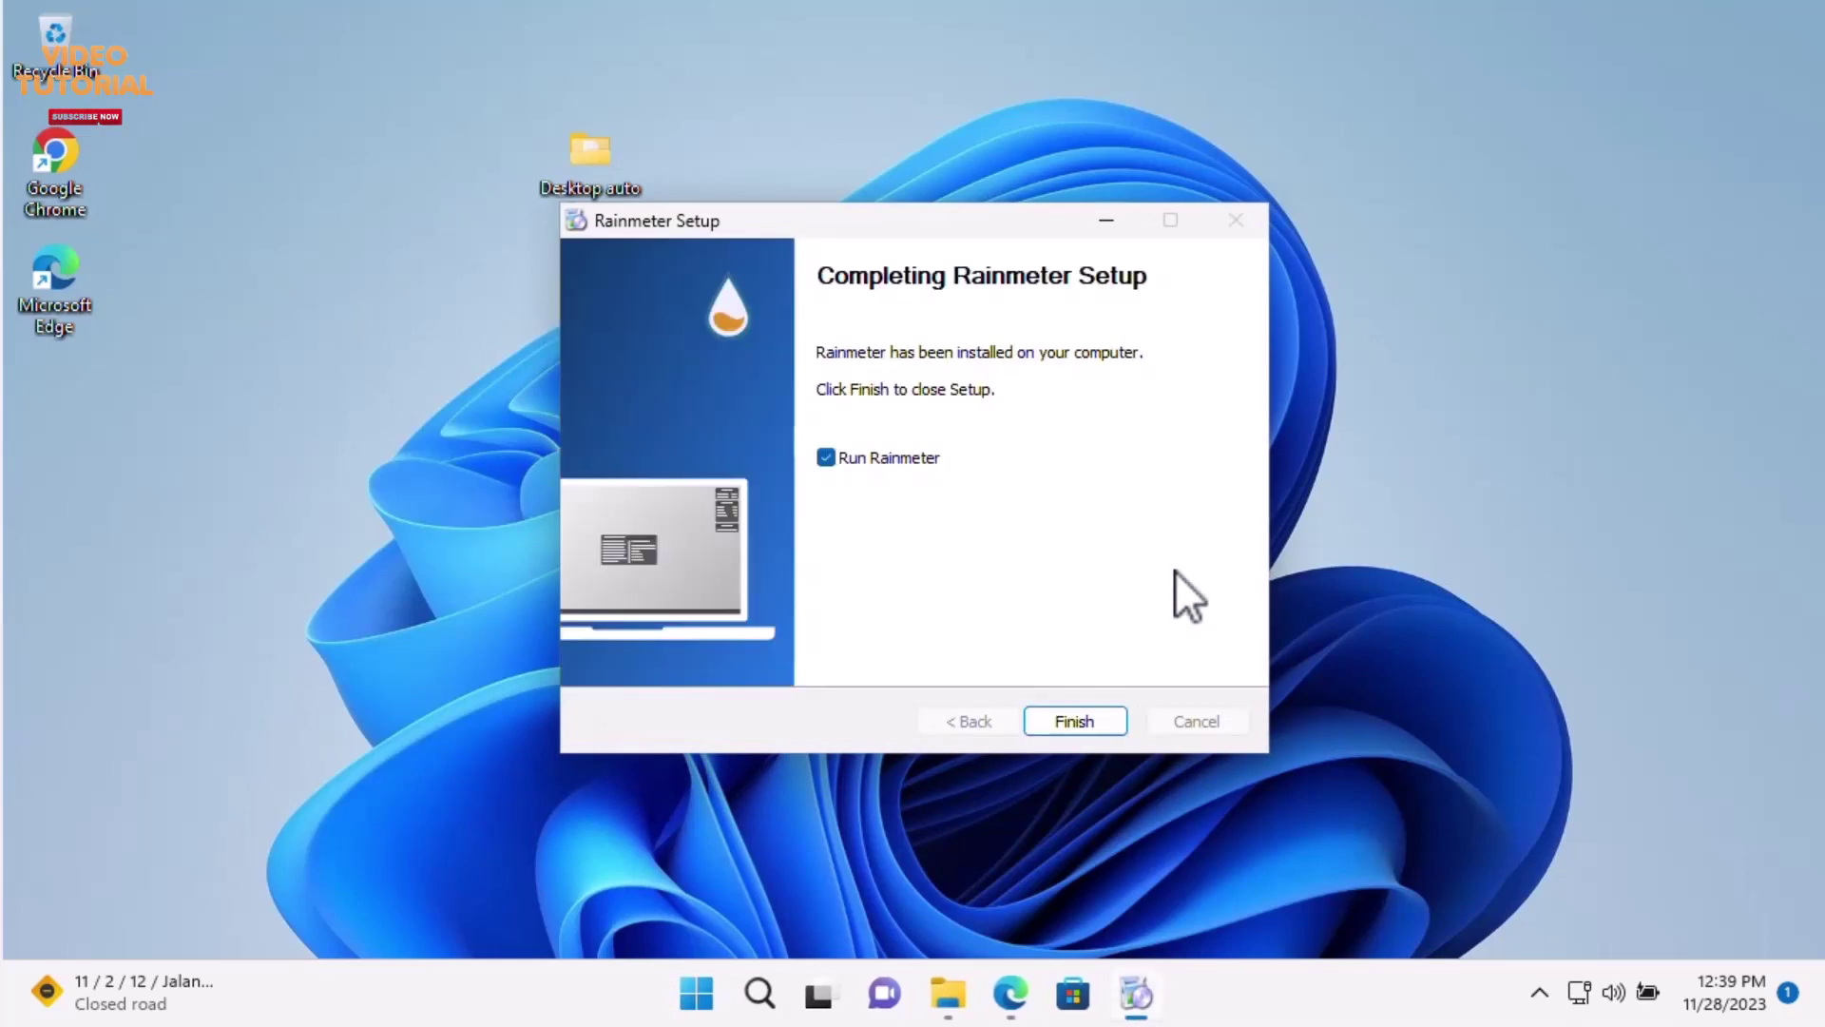
{"action": "left_click", "coordinate": [1079, 722]}
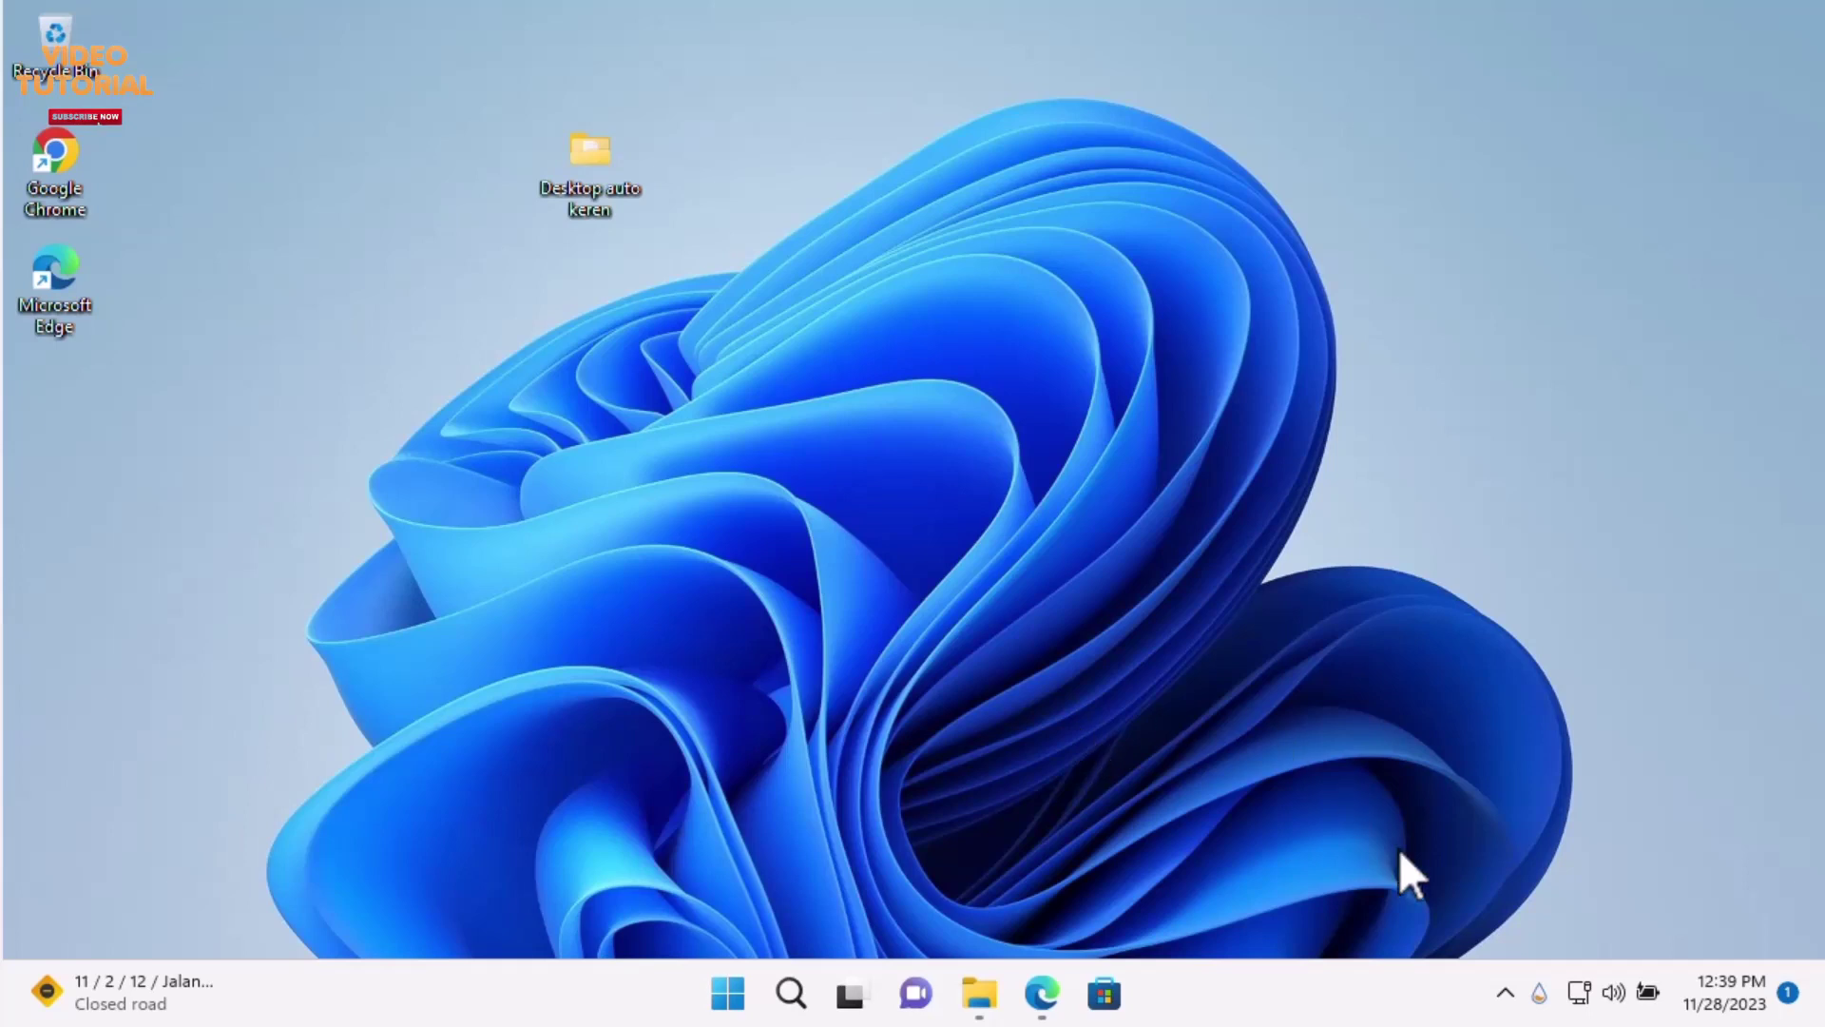
{"action": "left_click", "coordinate": [1539, 994]}
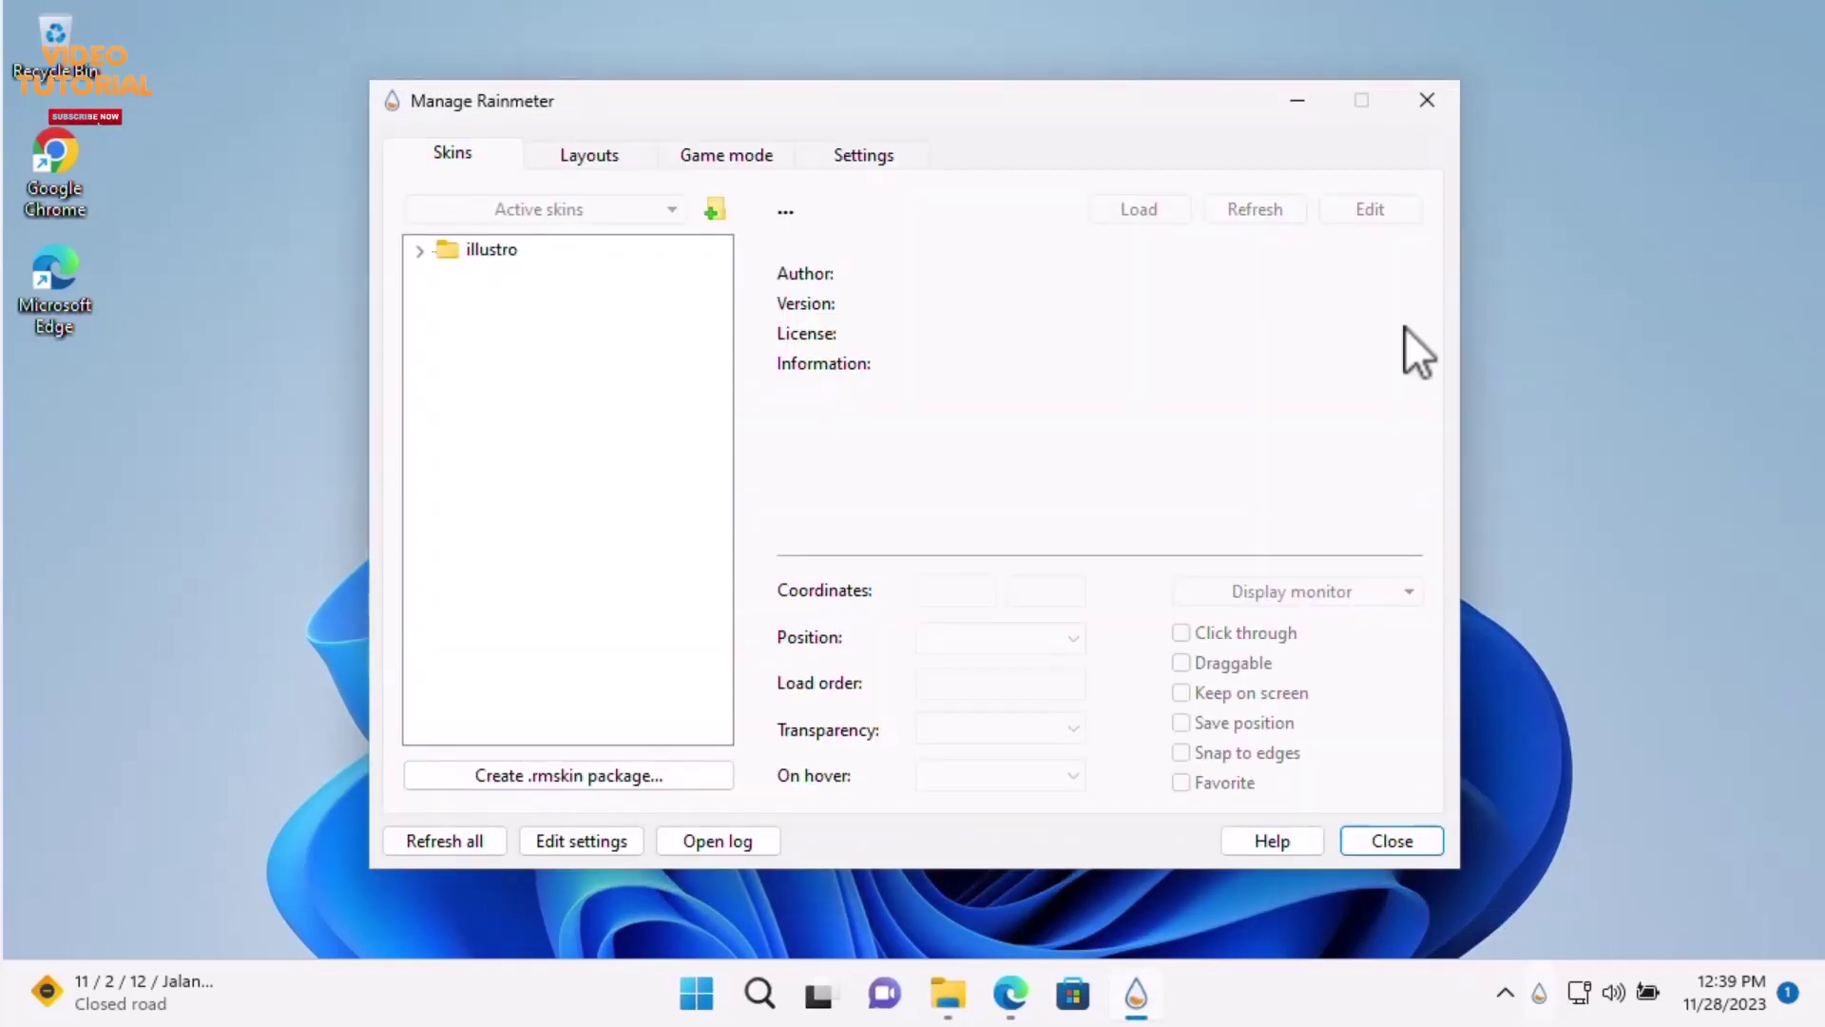
{"action": "left_click", "coordinate": [1297, 102]}
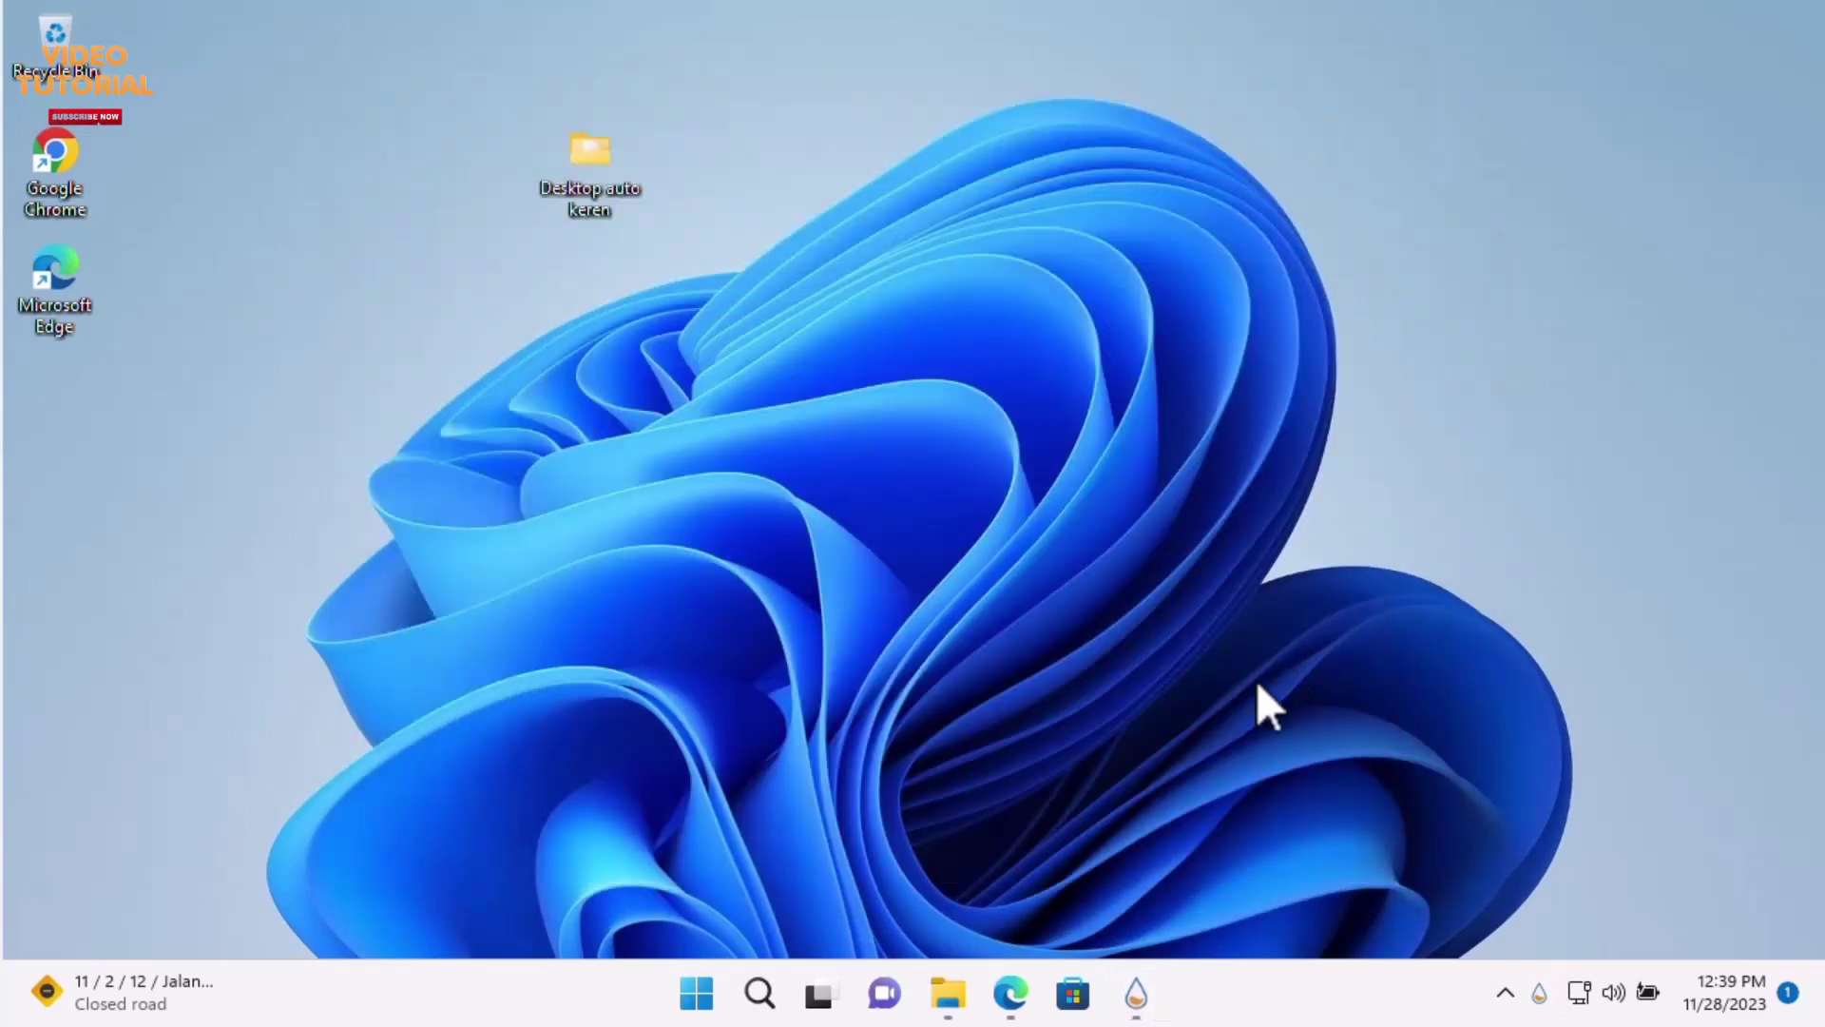
Install the Aada skin package from the Desktop auto keren folder with its included layout applied, and minimize the folder window.
{"action": "left_click", "coordinate": [946, 996]}
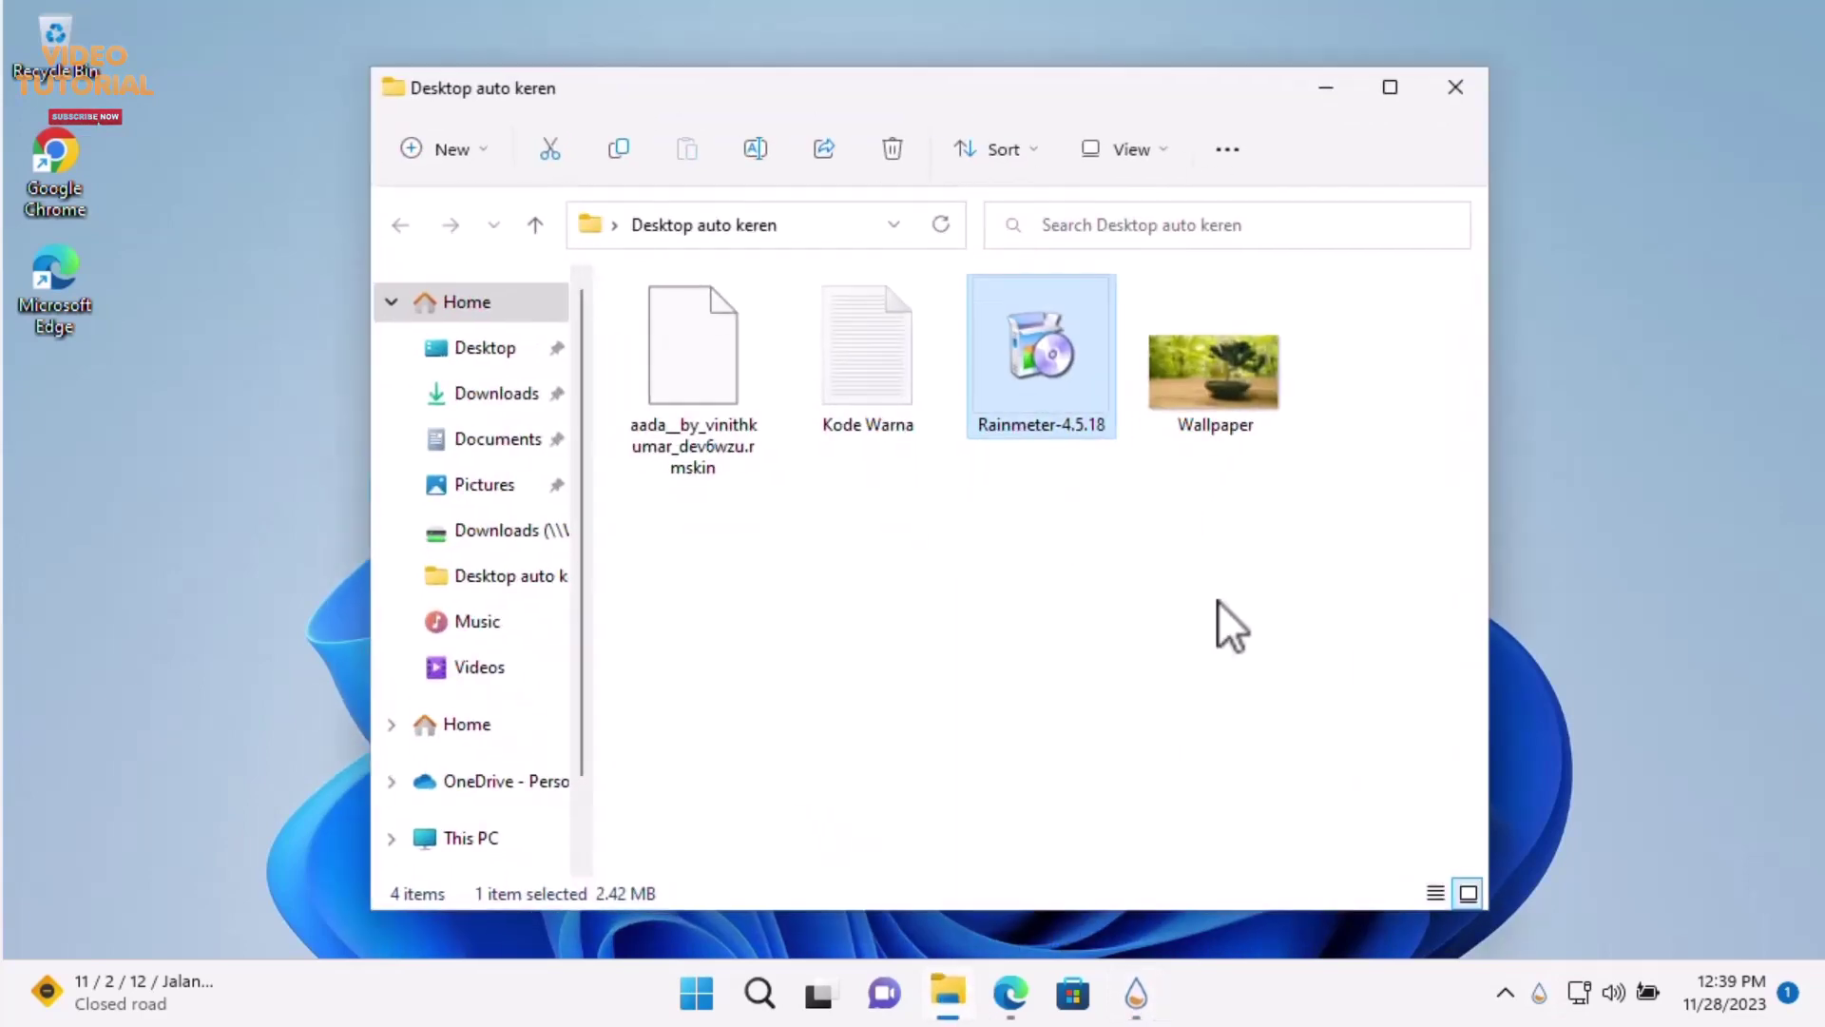
{"action": "left_click", "coordinate": [698, 445]}
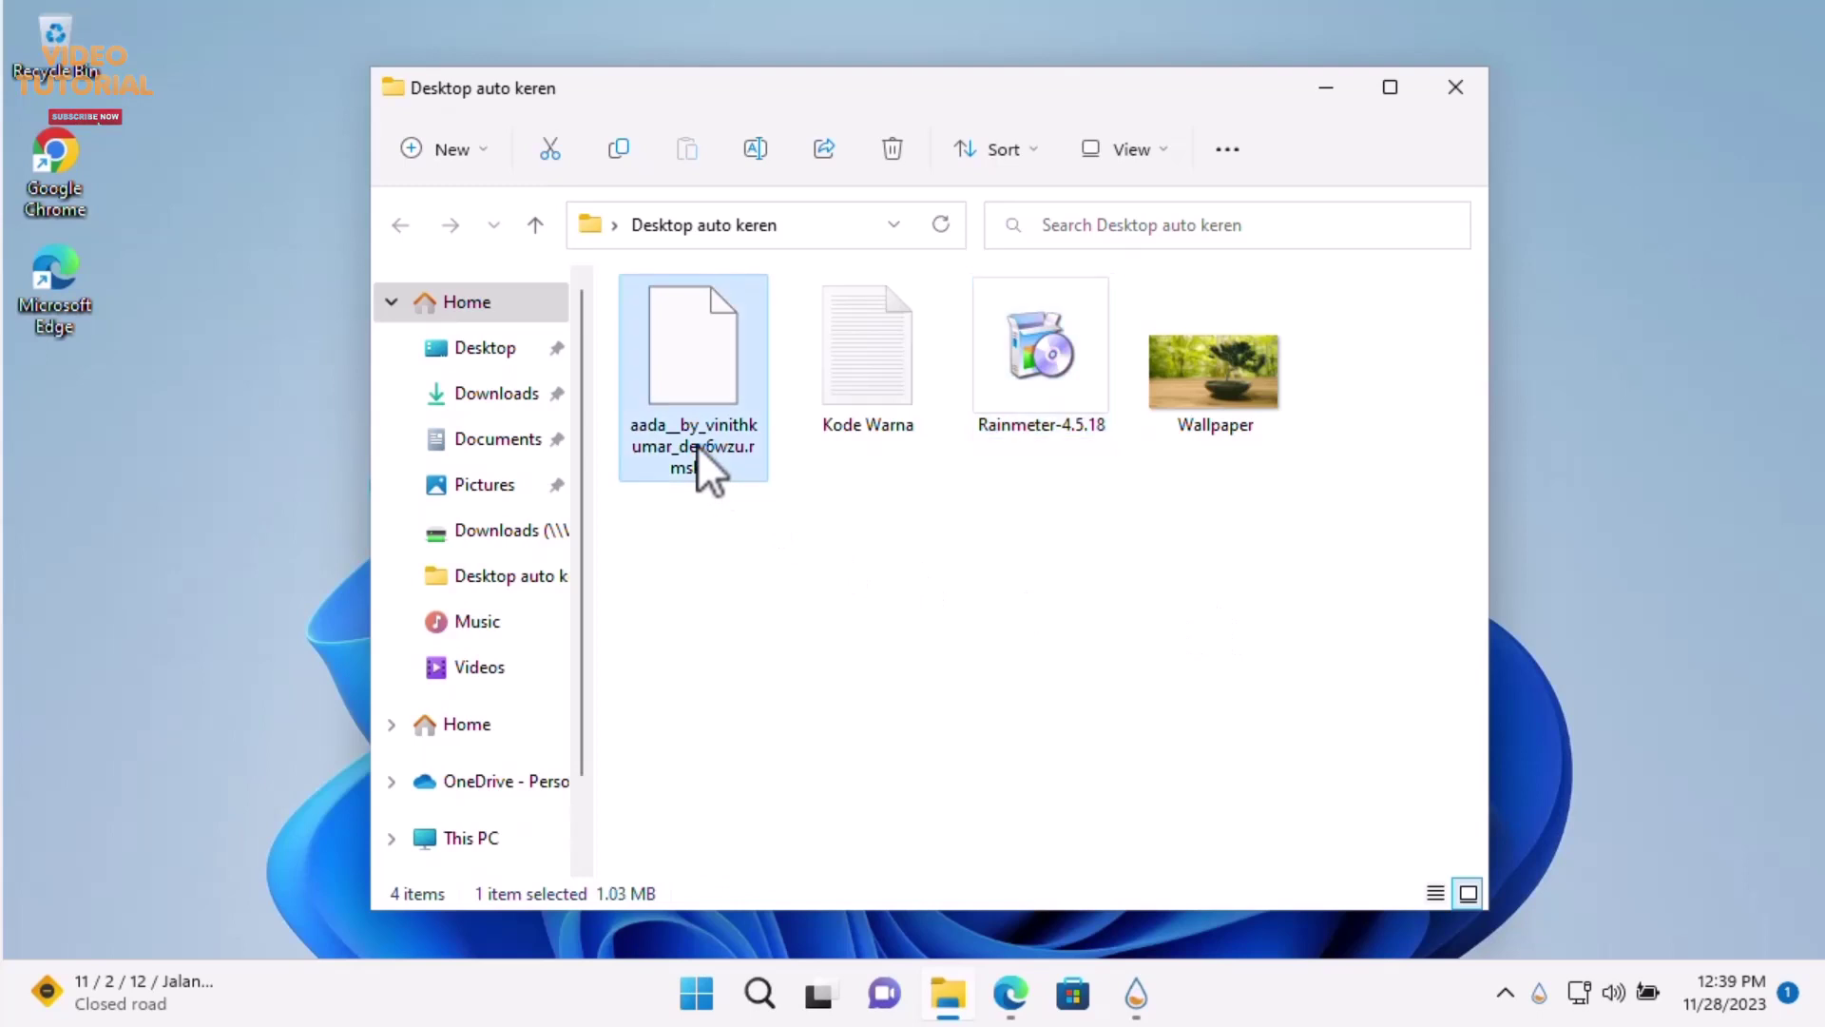
{"action": "double_click", "coordinate": [705, 336]}
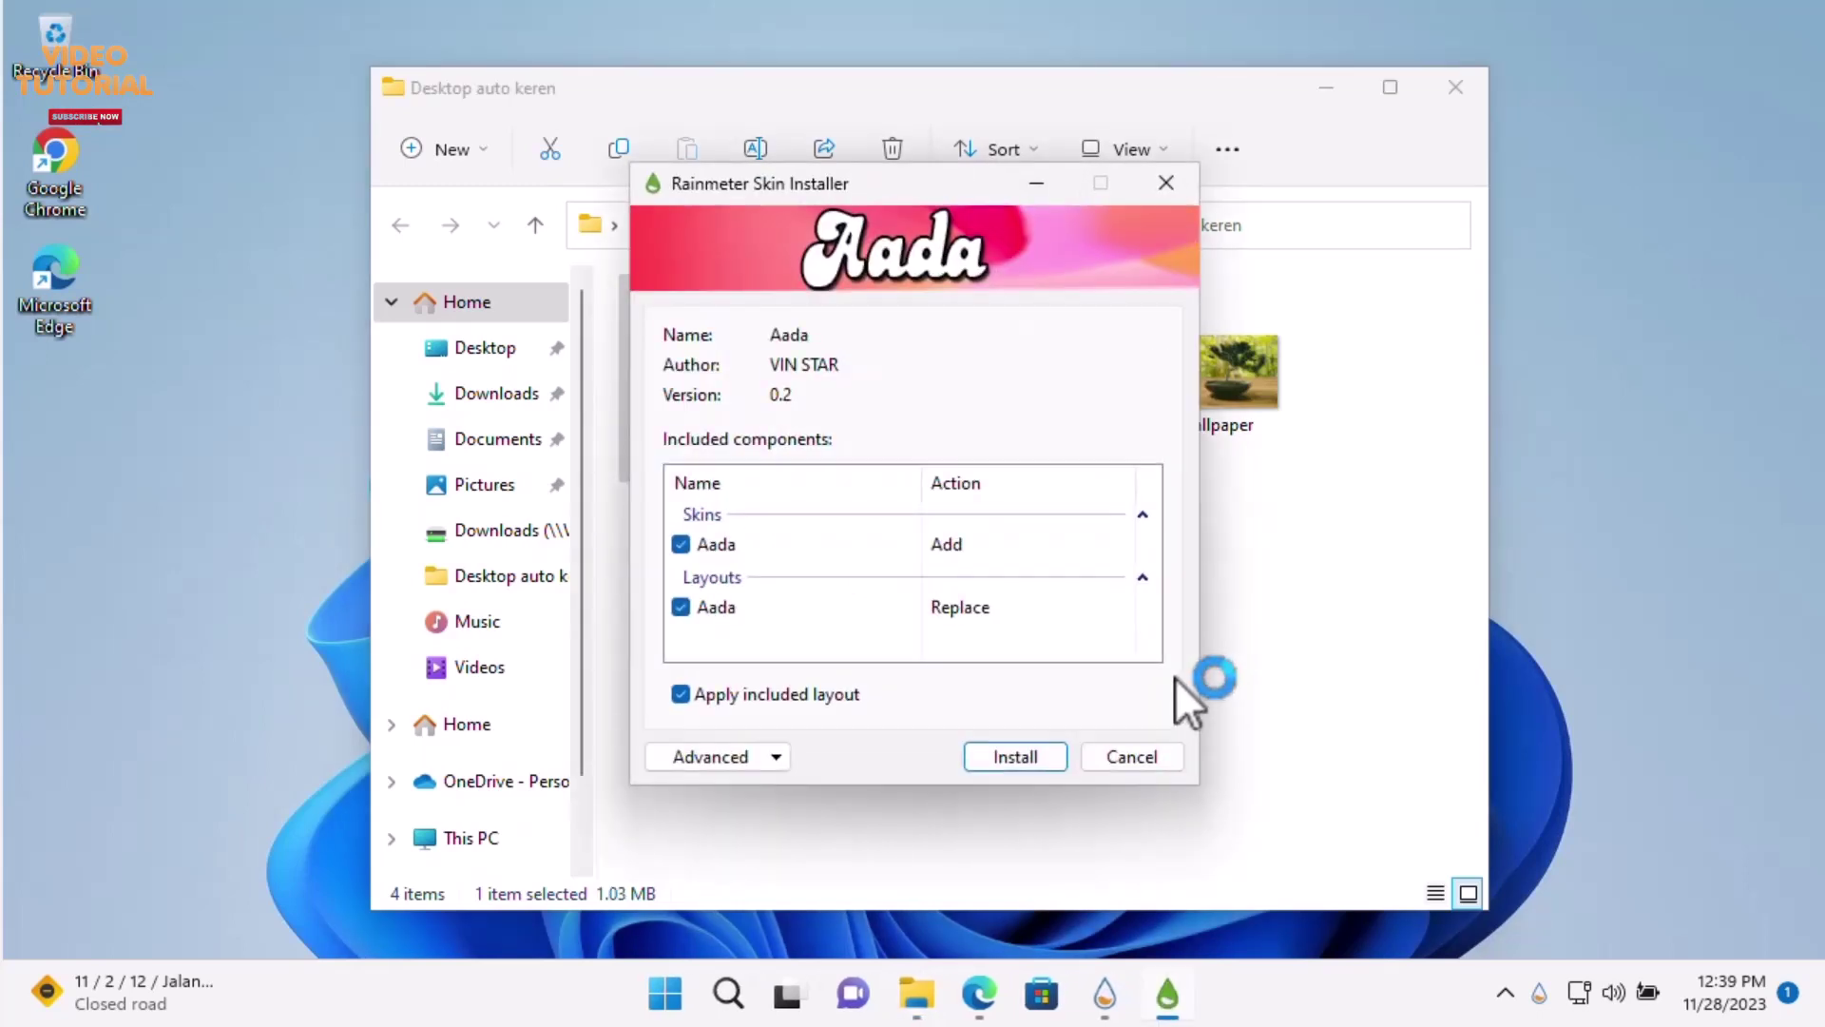
{"action": "left_click", "coordinate": [1017, 757]}
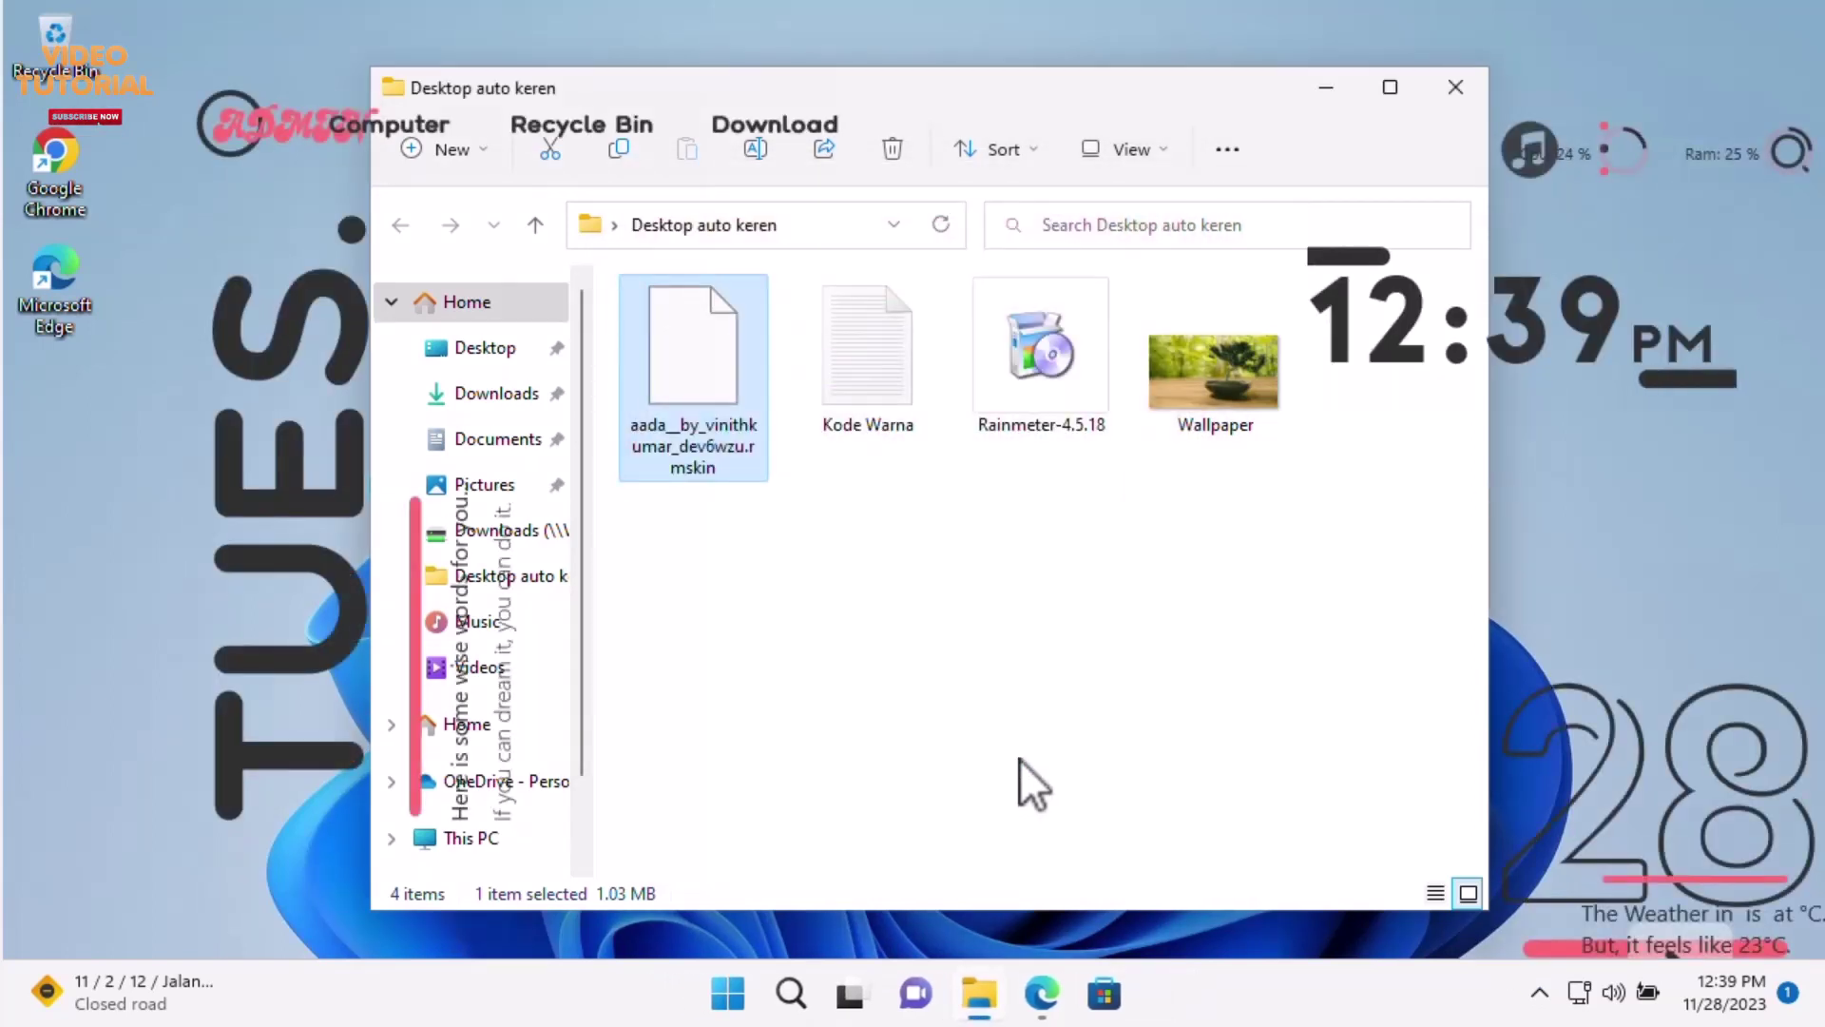
{"action": "left_click", "coordinate": [1324, 92]}
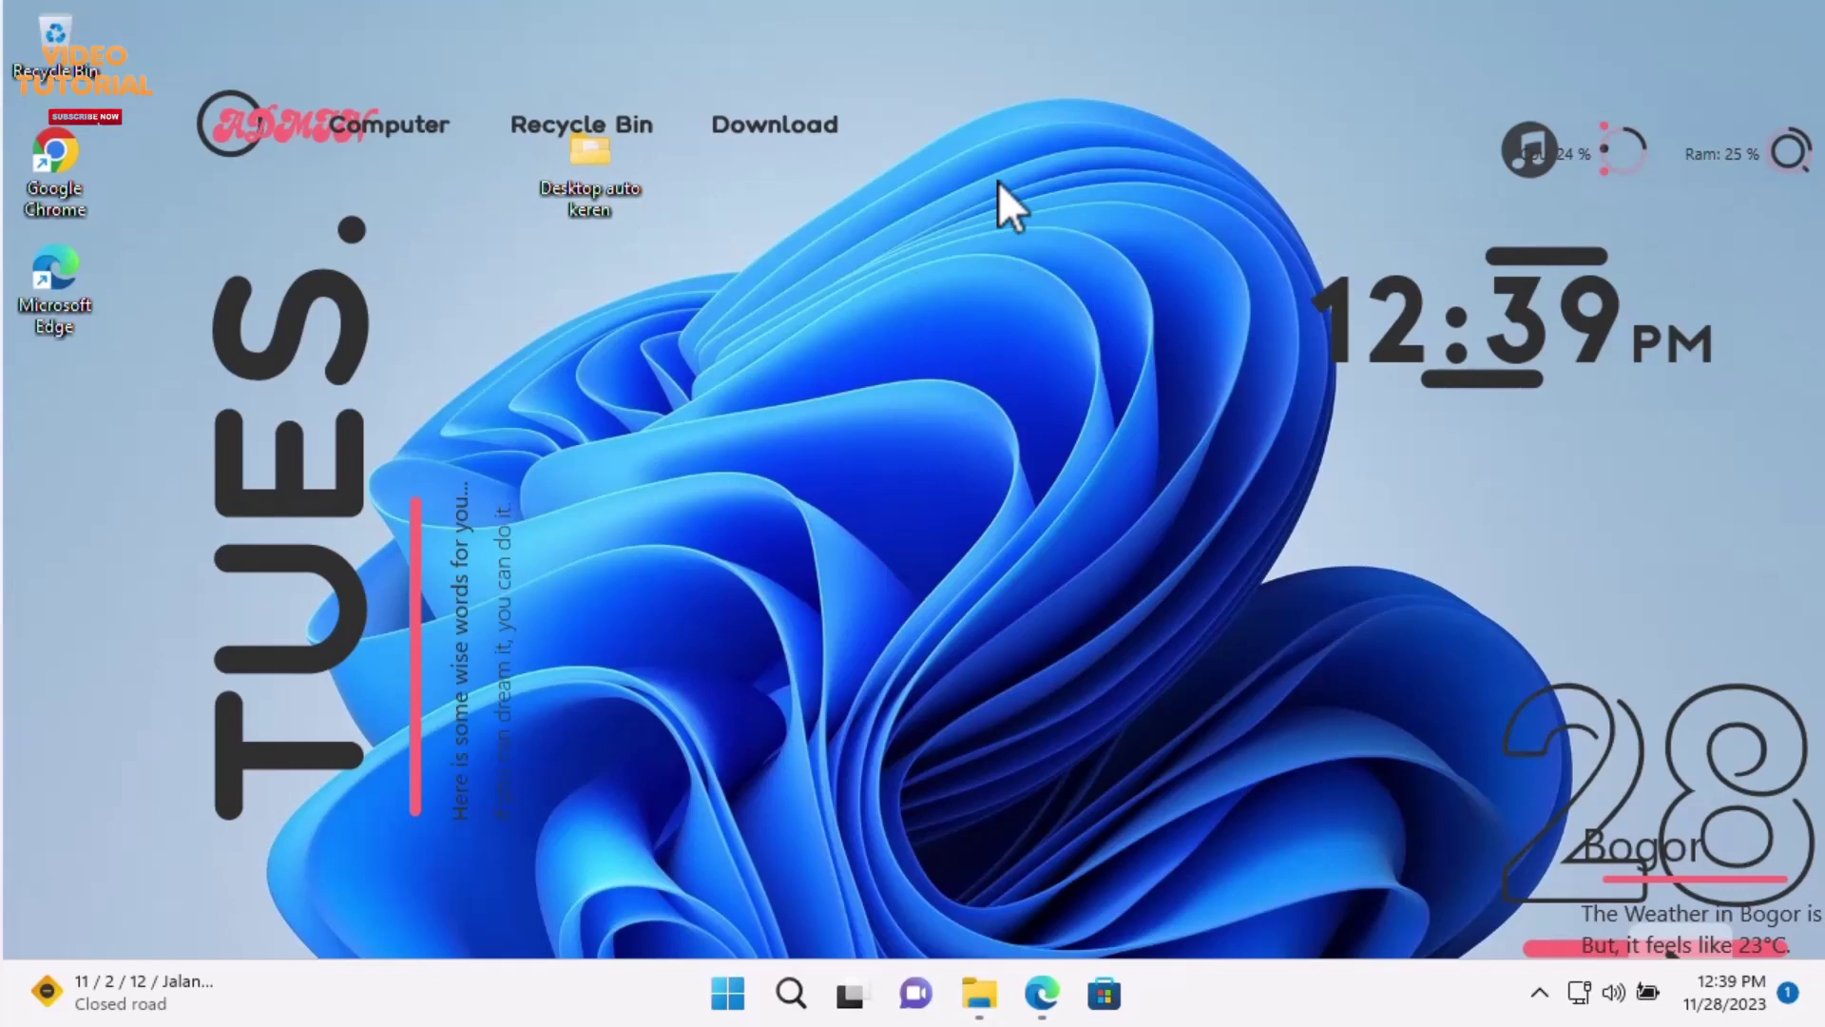
Hide all desktop icons so only the Aada widgets remain on the desktop.
{"action": "right_click", "coordinate": [953, 217]}
{"action": "mouse_move", "coordinate": [1042, 242]}
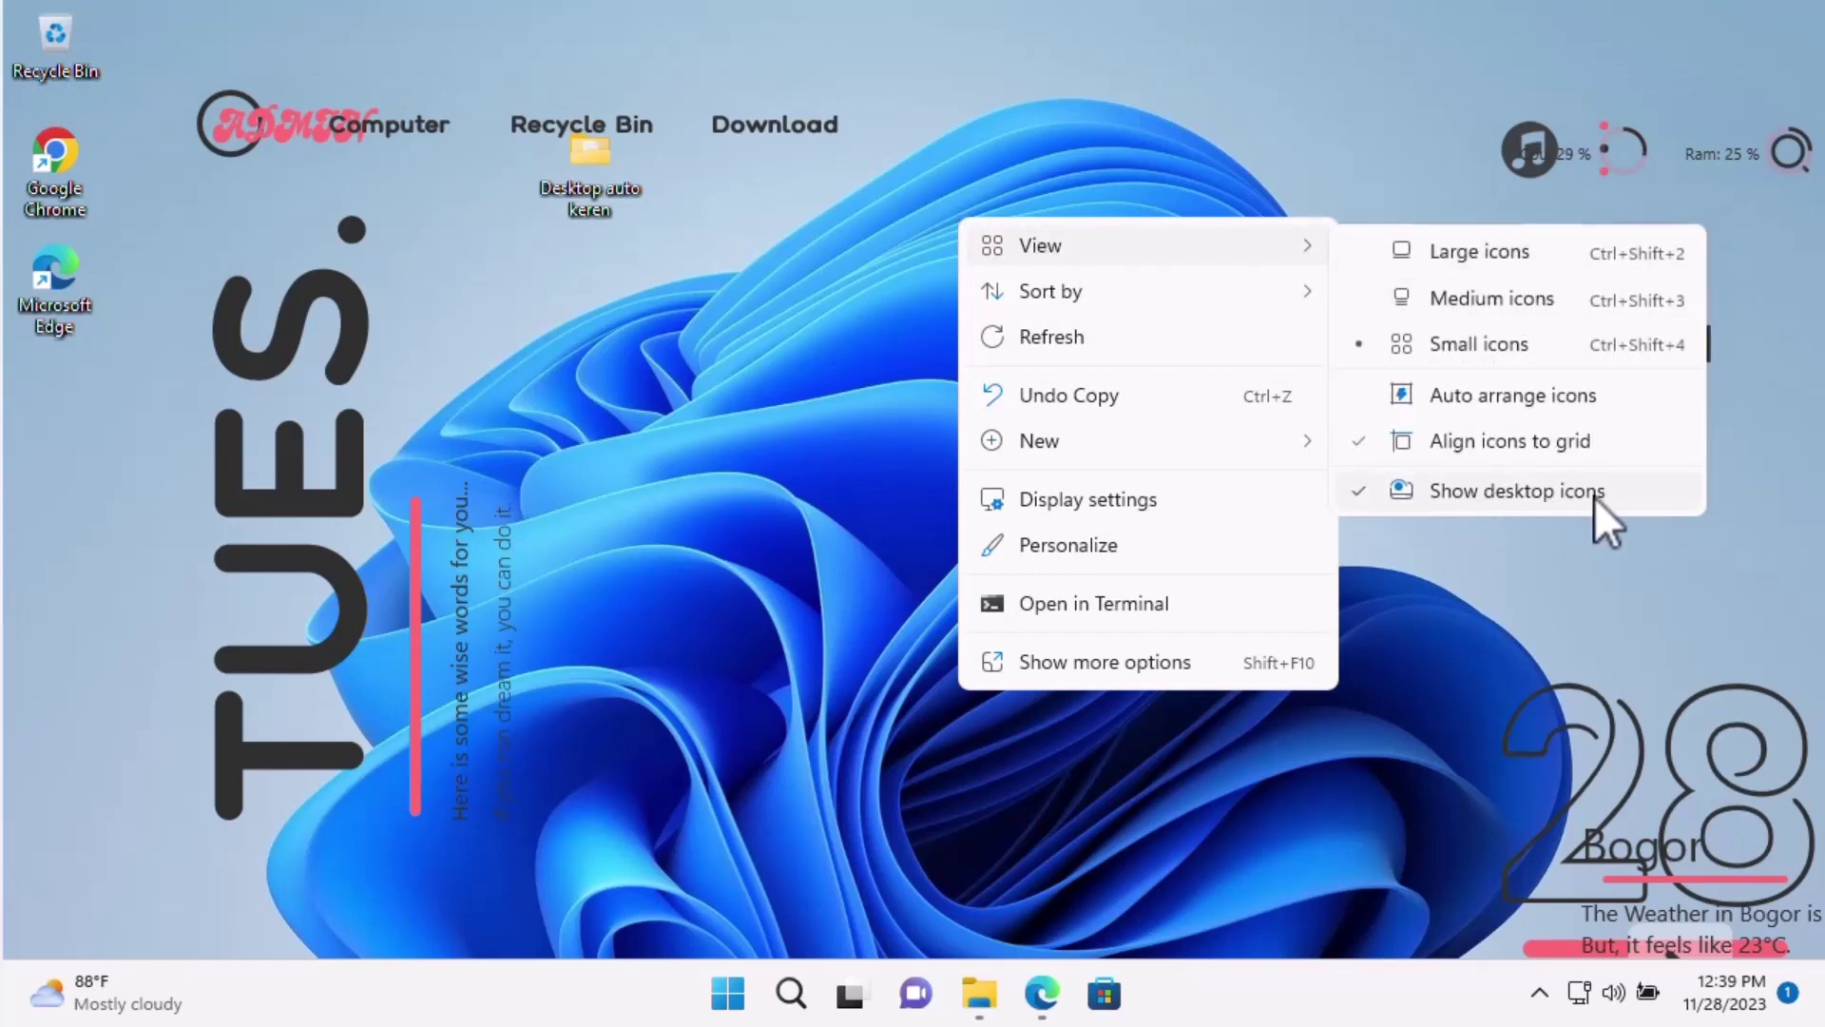
{"action": "left_click", "coordinate": [1517, 490]}
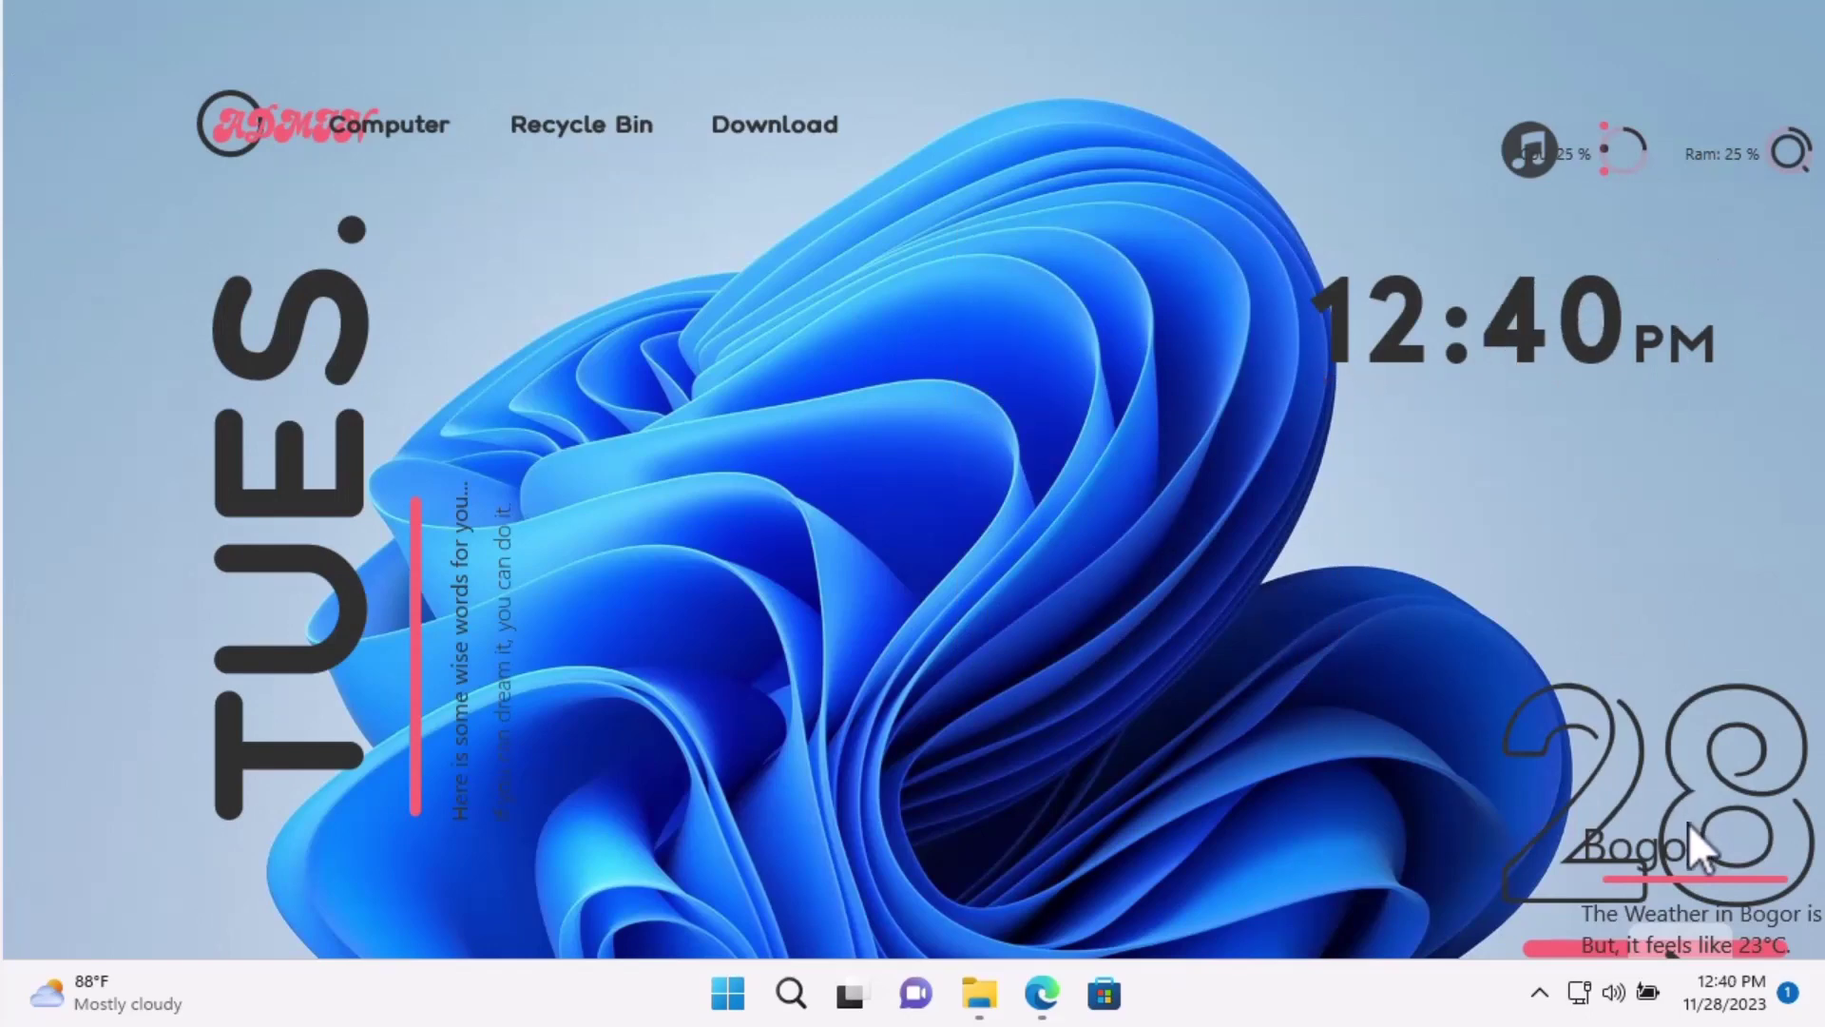
Separate the overlapping weather and date widgets, placing the date below the clock and the weather beneath the date.
{"action": "left_click_drag", "start_coordinate": [1689, 823], "coordinate": [1257, 521]}
{"action": "left_click_drag", "start_coordinate": [1699, 843], "coordinate": [1624, 560]}
{"action": "left_click_drag", "start_coordinate": [1276, 607], "coordinate": [1453, 761]}
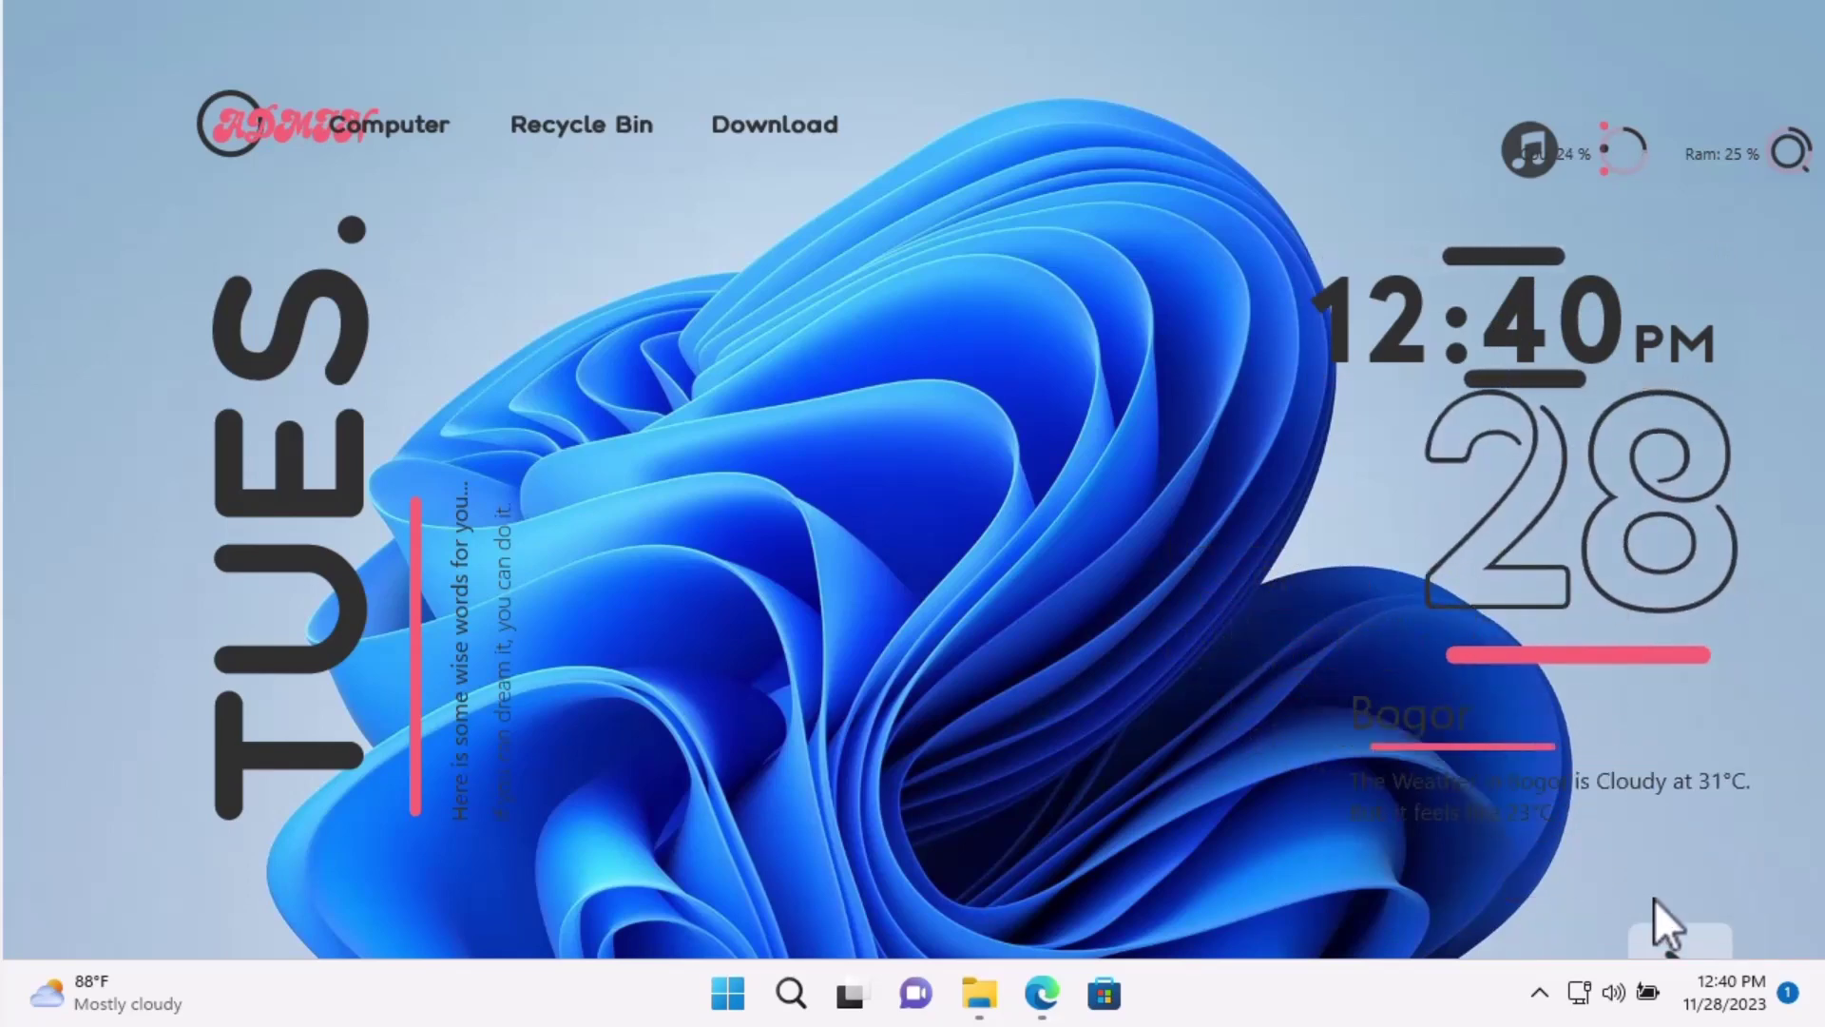
{"action": "mouse_move", "coordinate": [1721, 835]}
Place the CPU and RAM widget in the desktop's upper-left corner with the day widget below it, moving the folder links to the upper centre.
{"action": "mouse_move", "coordinate": [303, 428]}
{"action": "left_mouse_down"}
{"action": "mouse_move", "coordinate": [184, 428]}
{"action": "mouse_move", "coordinate": [333, 428]}
{"action": "left_mouse_up"}
{"action": "left_click_drag", "start_coordinate": [775, 120], "coordinate": [1194, 135]}
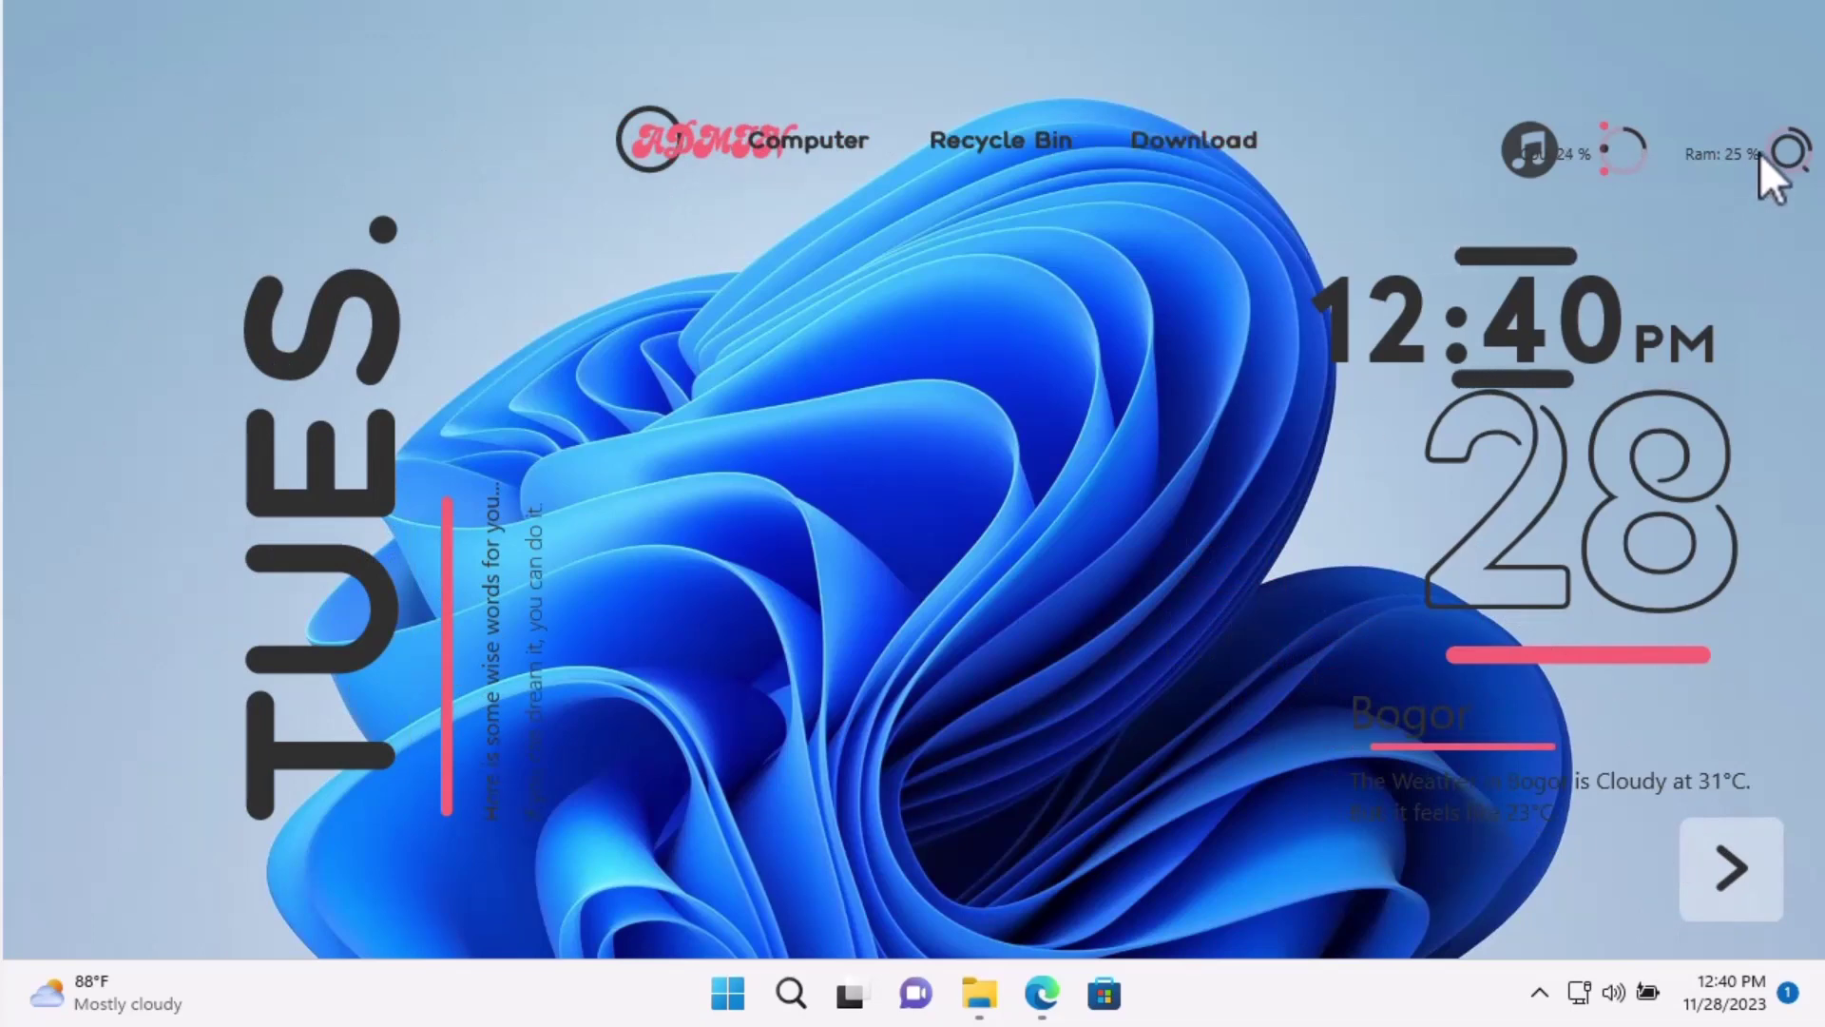
{"action": "left_click_drag", "start_coordinate": [1761, 152], "coordinate": [333, 82]}
{"action": "left_click_drag", "start_coordinate": [391, 470], "coordinate": [236, 327]}
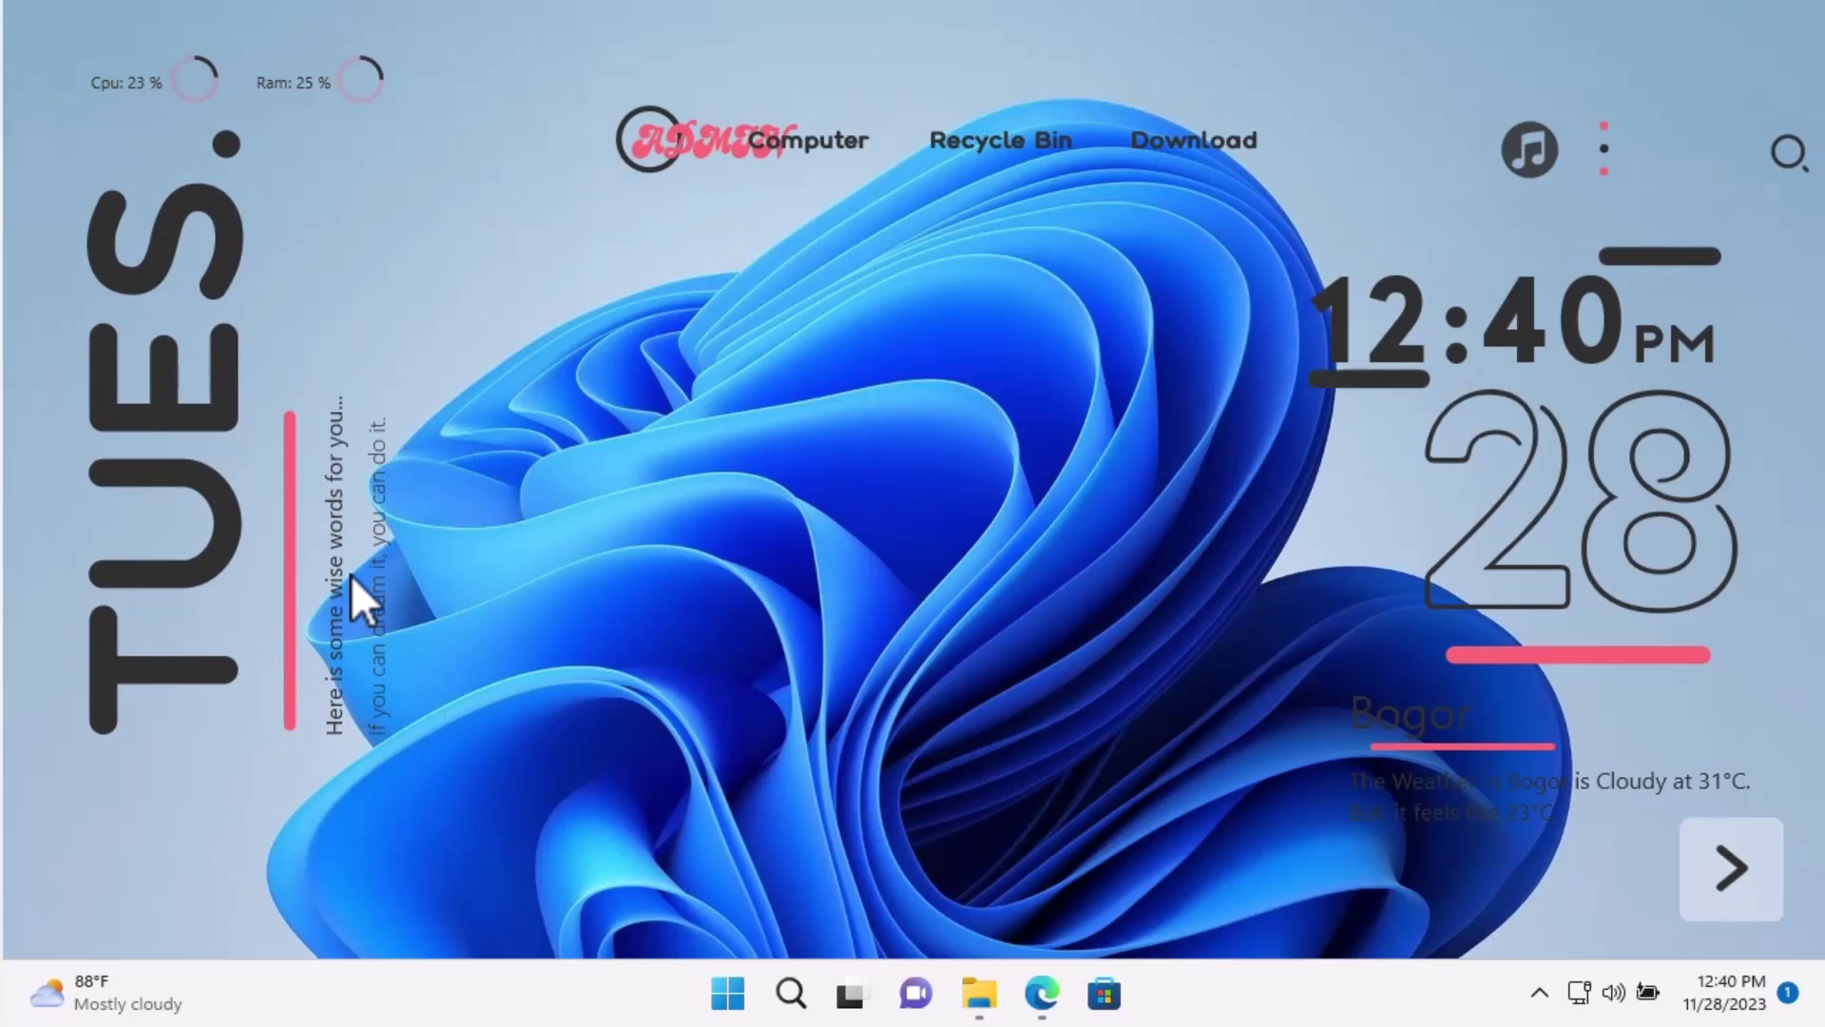
Move the weather widget above the clock and the search widget to the desktop's upper-right corner.
{"action": "left_click_drag", "start_coordinate": [1458, 781], "coordinate": [1465, 141]}
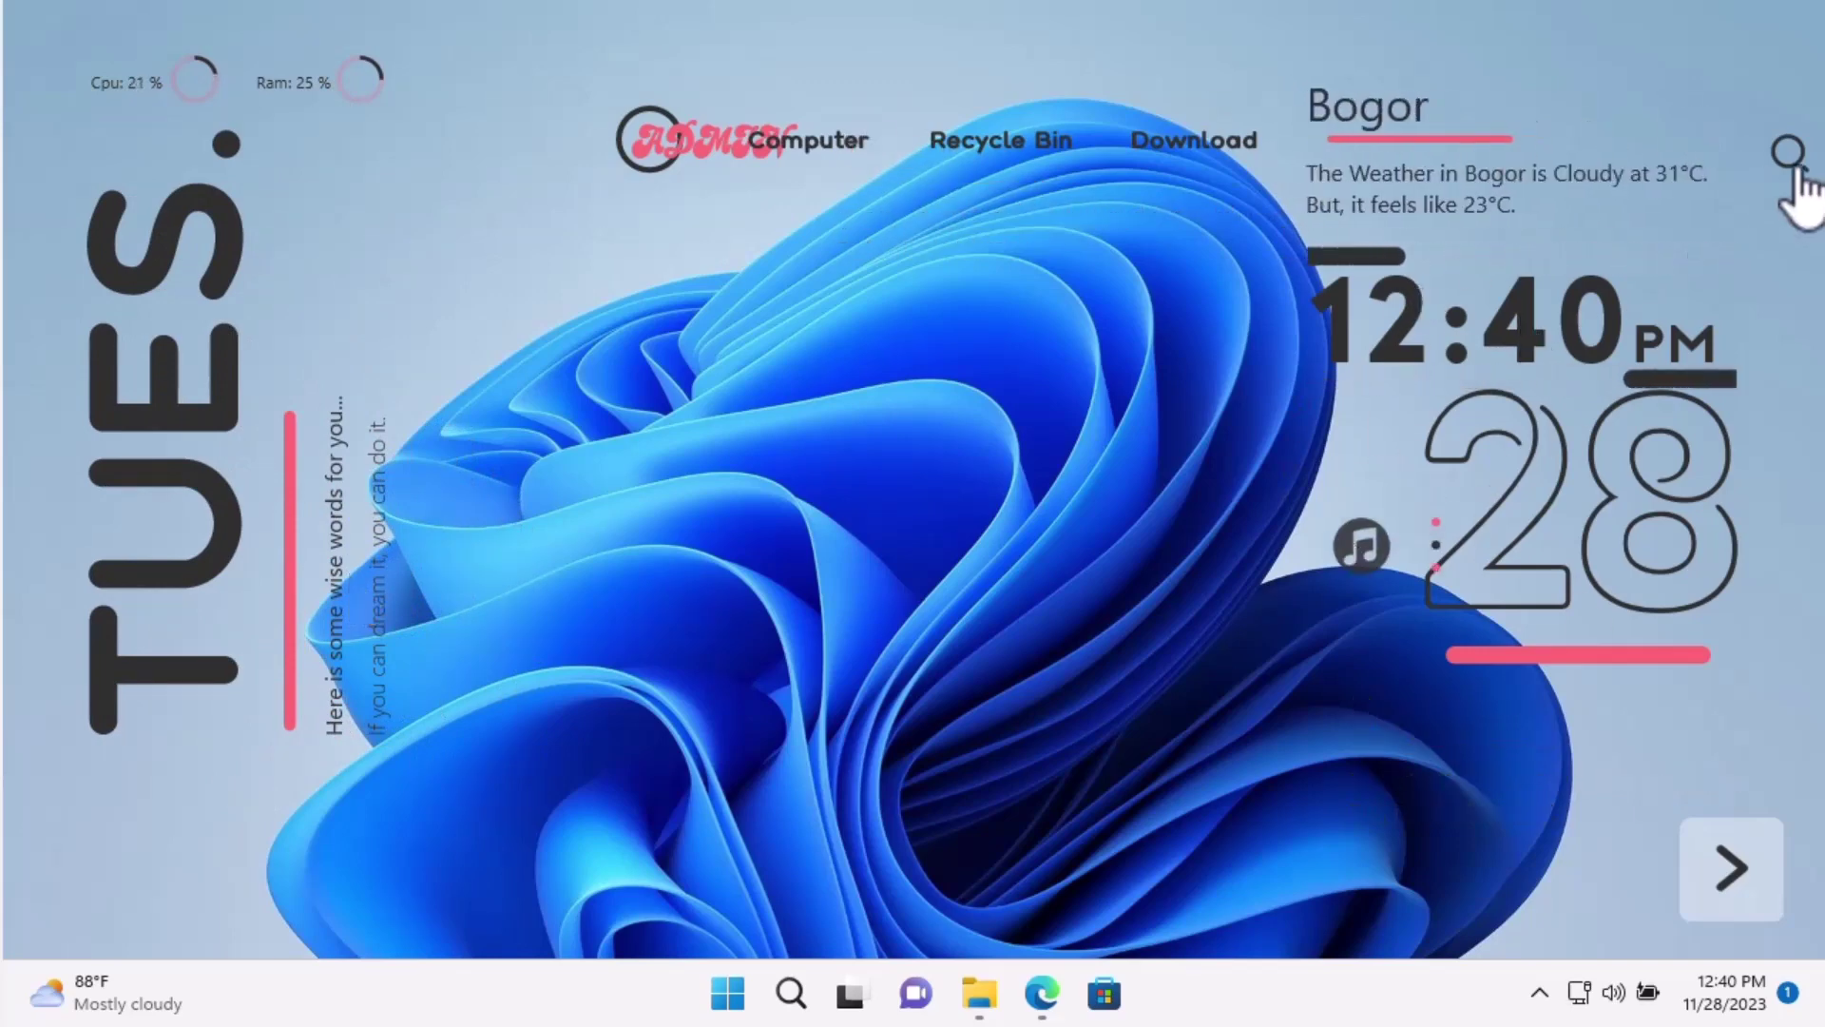
{"action": "left_click_drag", "start_coordinate": [1789, 167], "coordinate": [1789, 53]}
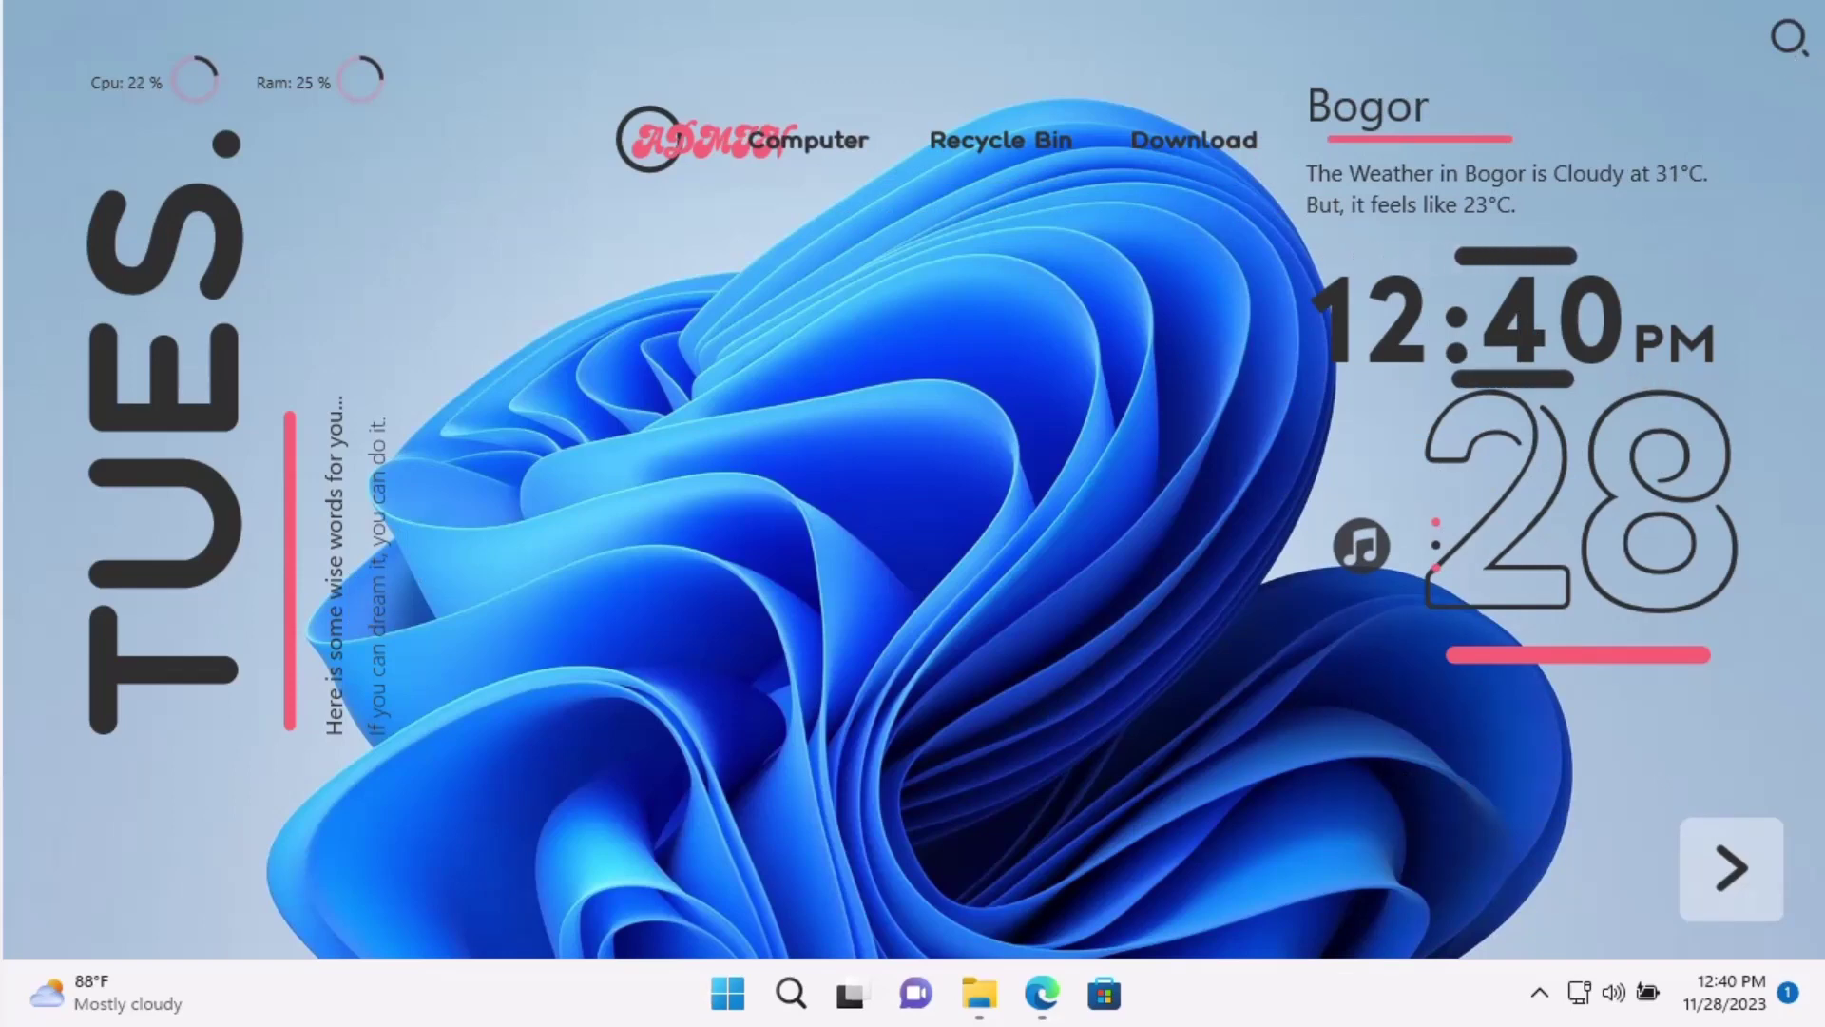
{"action": "left_click_drag", "start_coordinate": [1520, 180], "coordinate": [1548, 180]}
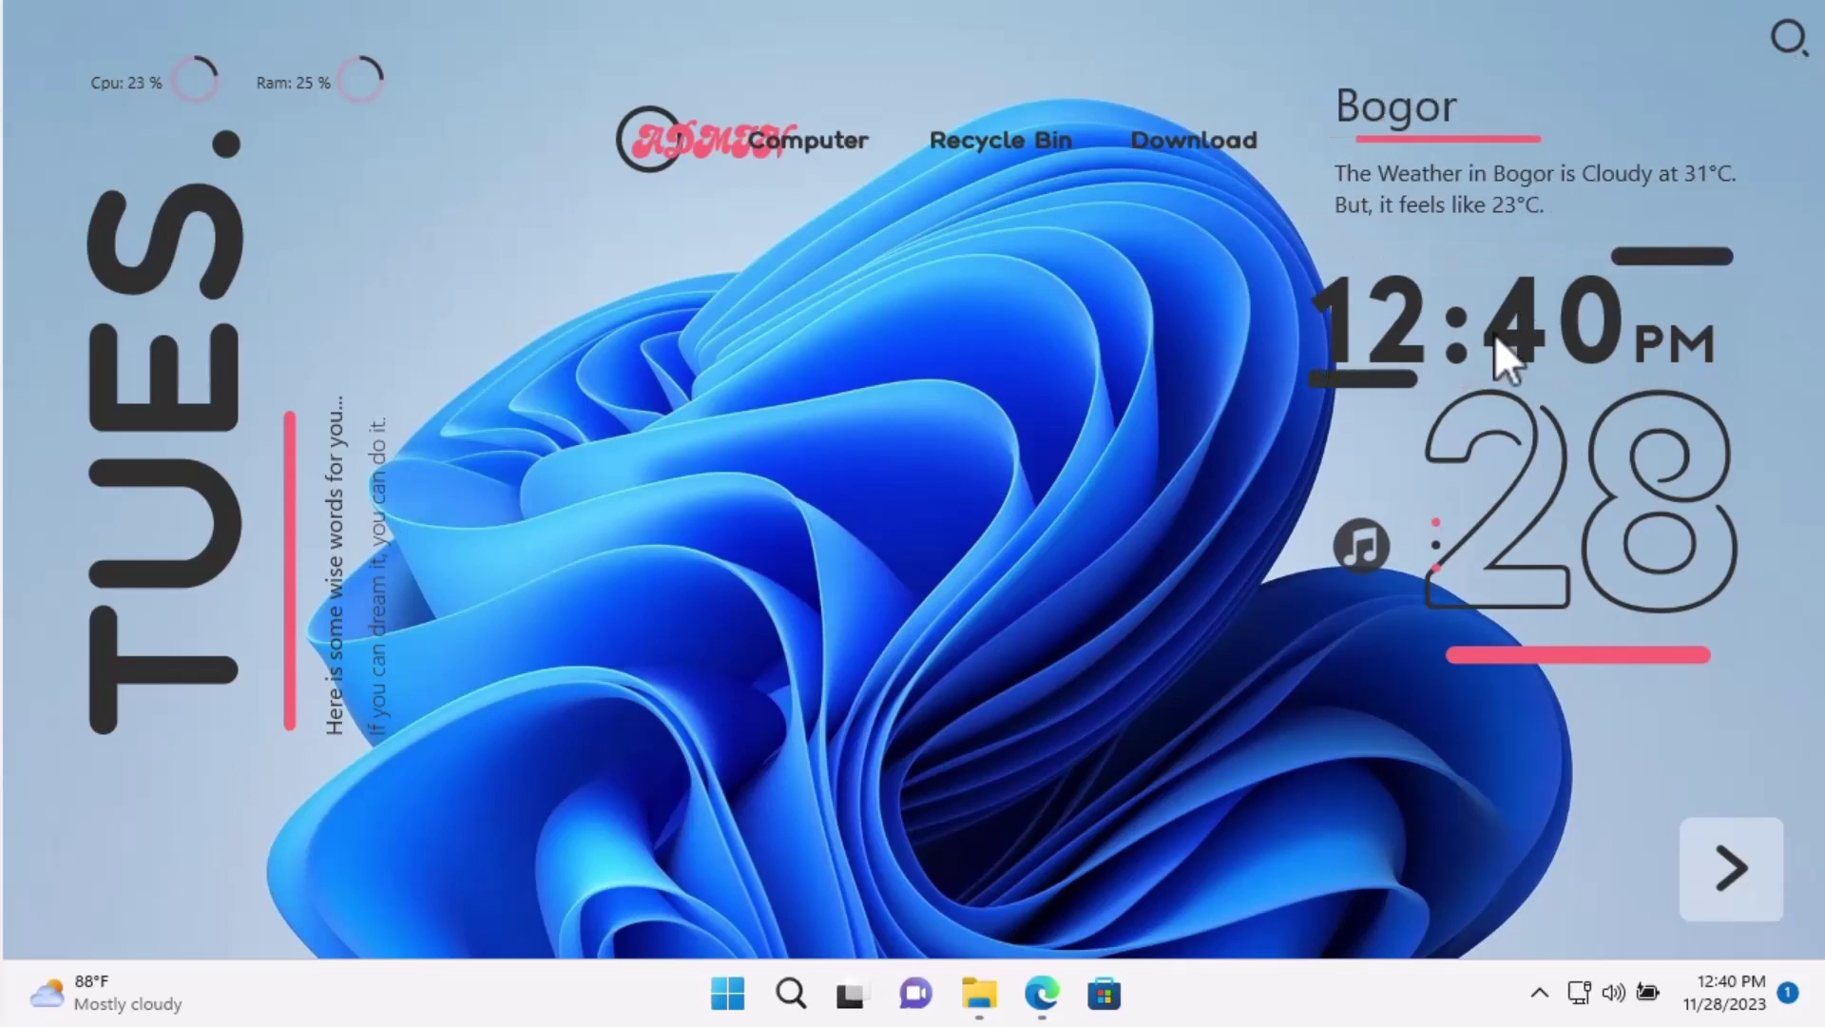
Stack the music player, date and clock below the weather widget, and place the folder links below the day widget.
{"action": "left_click_drag", "start_coordinate": [1494, 334], "coordinate": [1001, 357]}
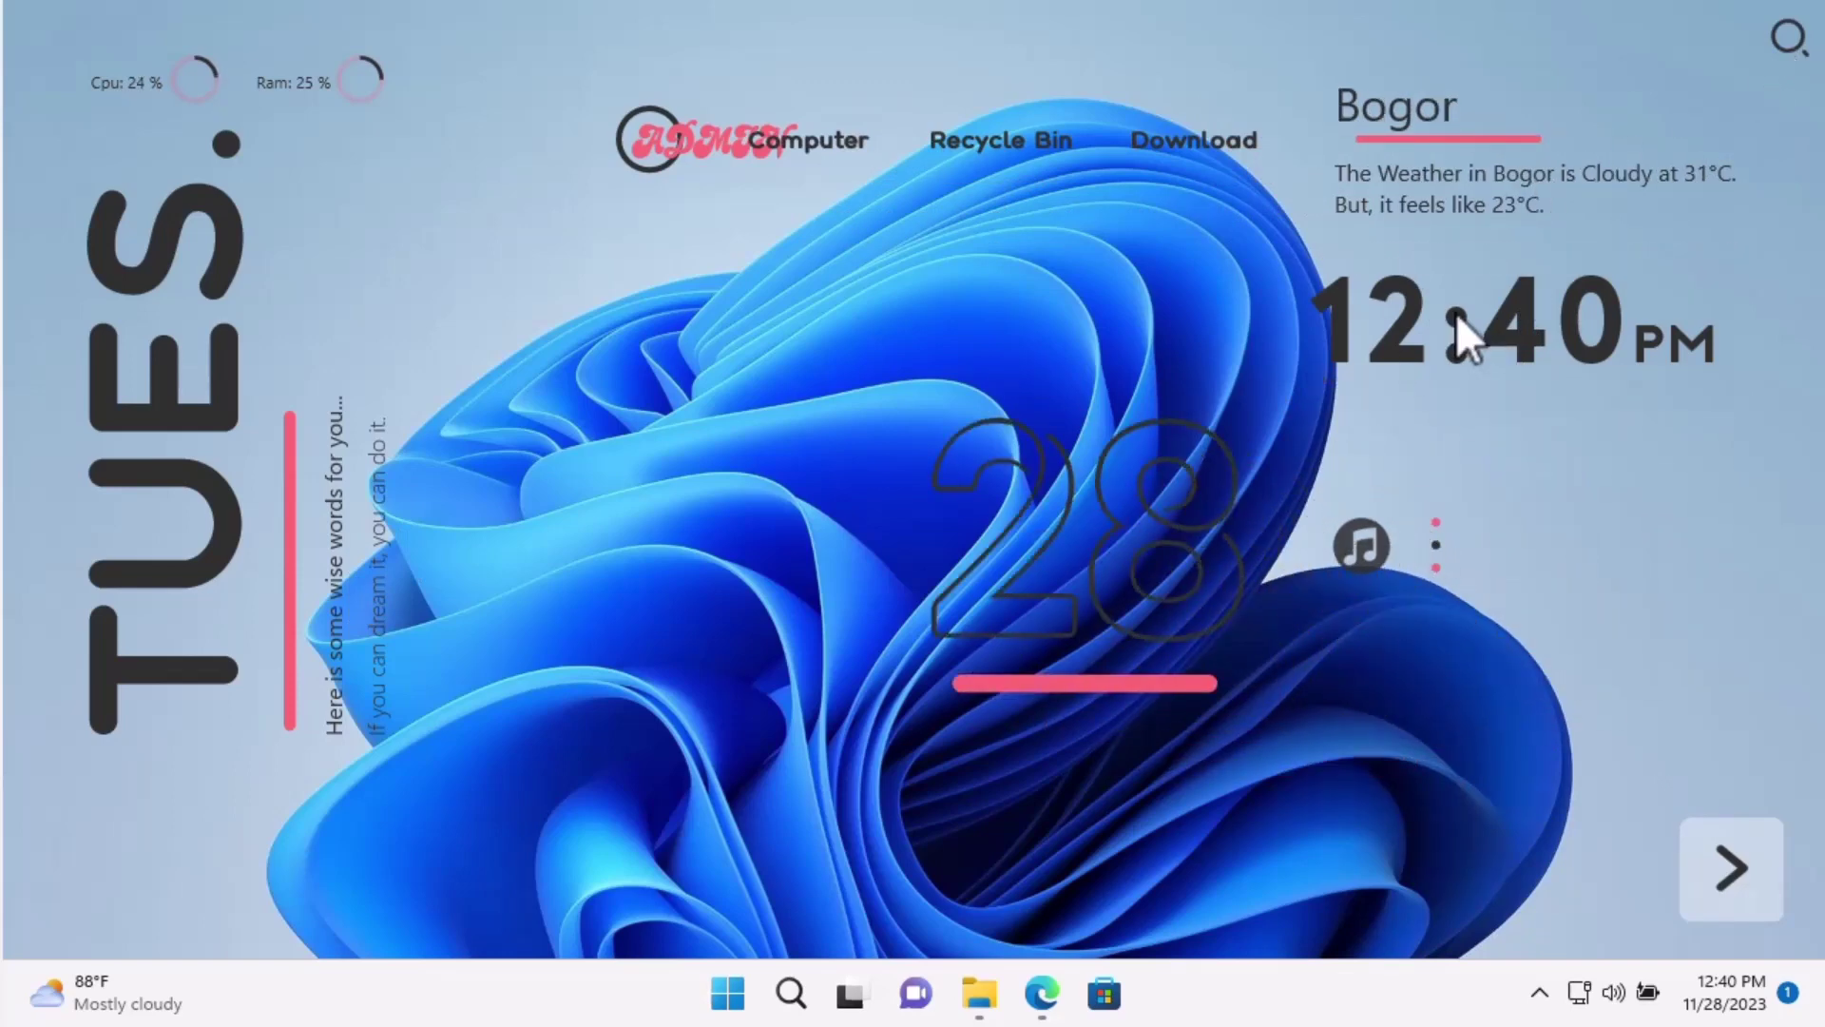
{"action": "left_click_drag", "start_coordinate": [1456, 312], "coordinate": [1479, 743]}
{"action": "left_click_drag", "start_coordinate": [1158, 578], "coordinate": [1468, 435]}
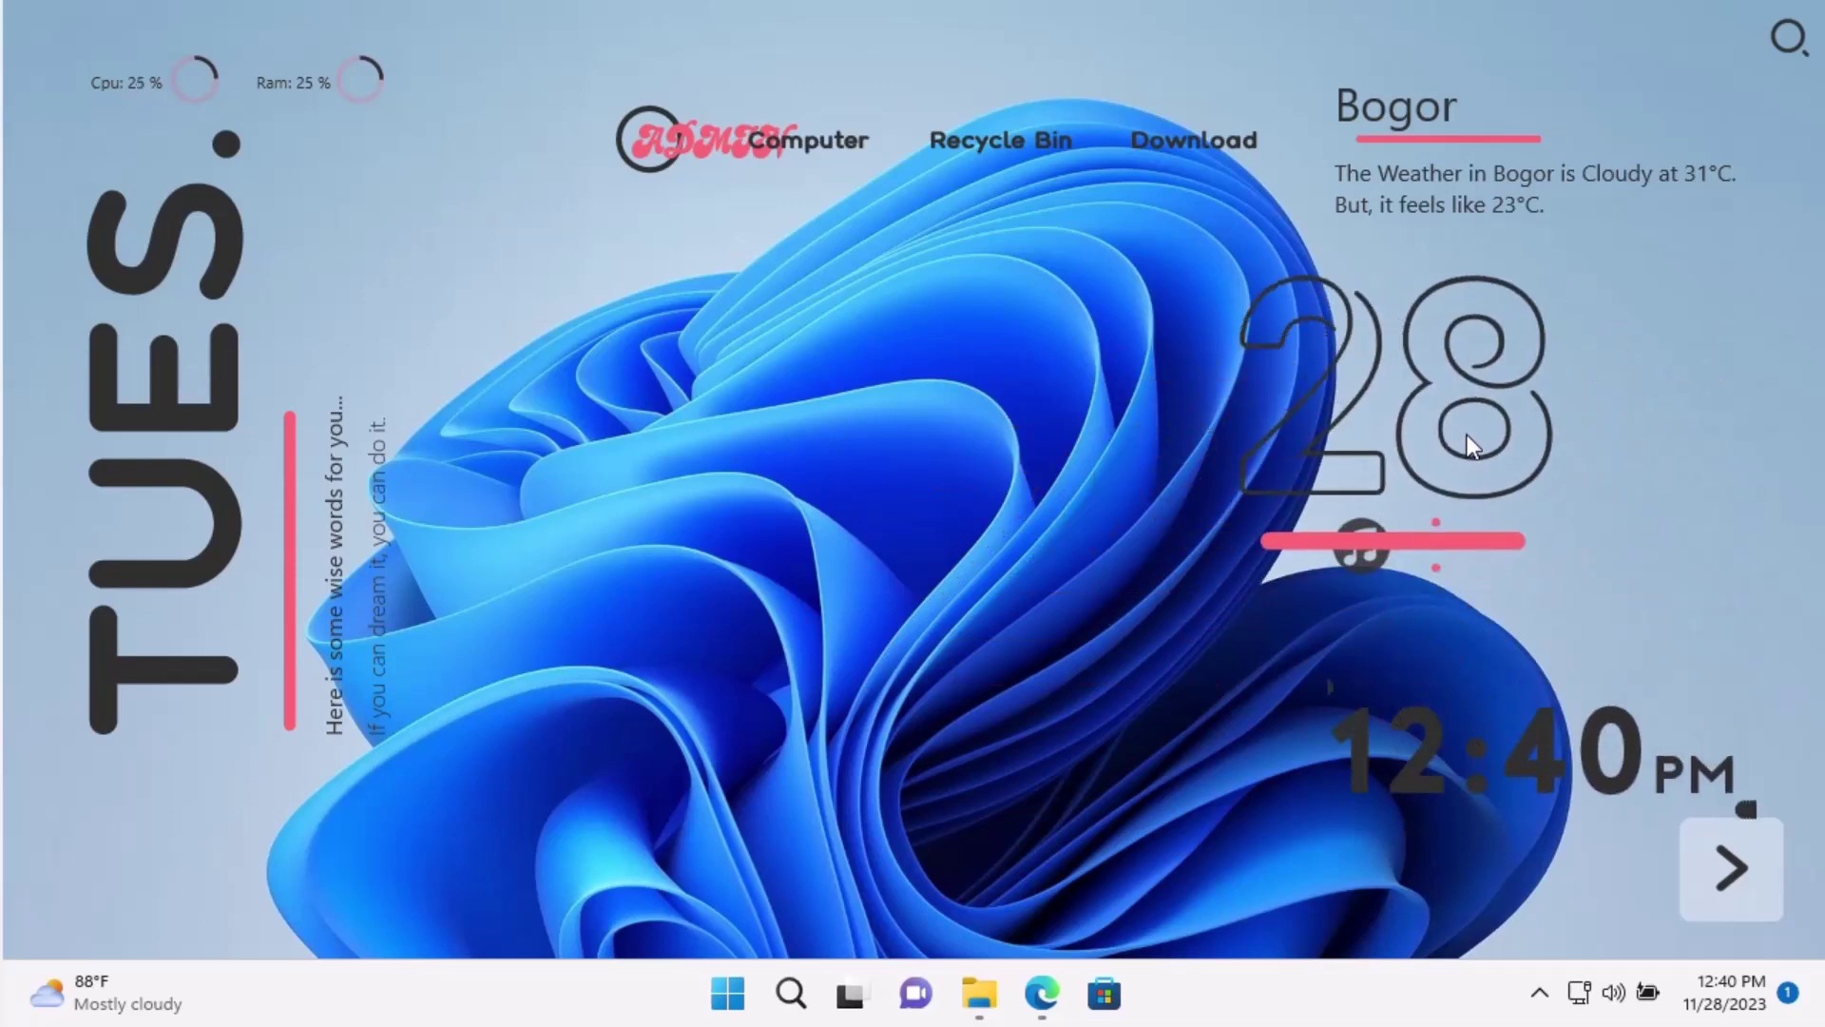
{"action": "left_click_drag", "start_coordinate": [1378, 529], "coordinate": [1382, 297]}
{"action": "left_click_drag", "start_coordinate": [1526, 751], "coordinate": [1469, 703]}
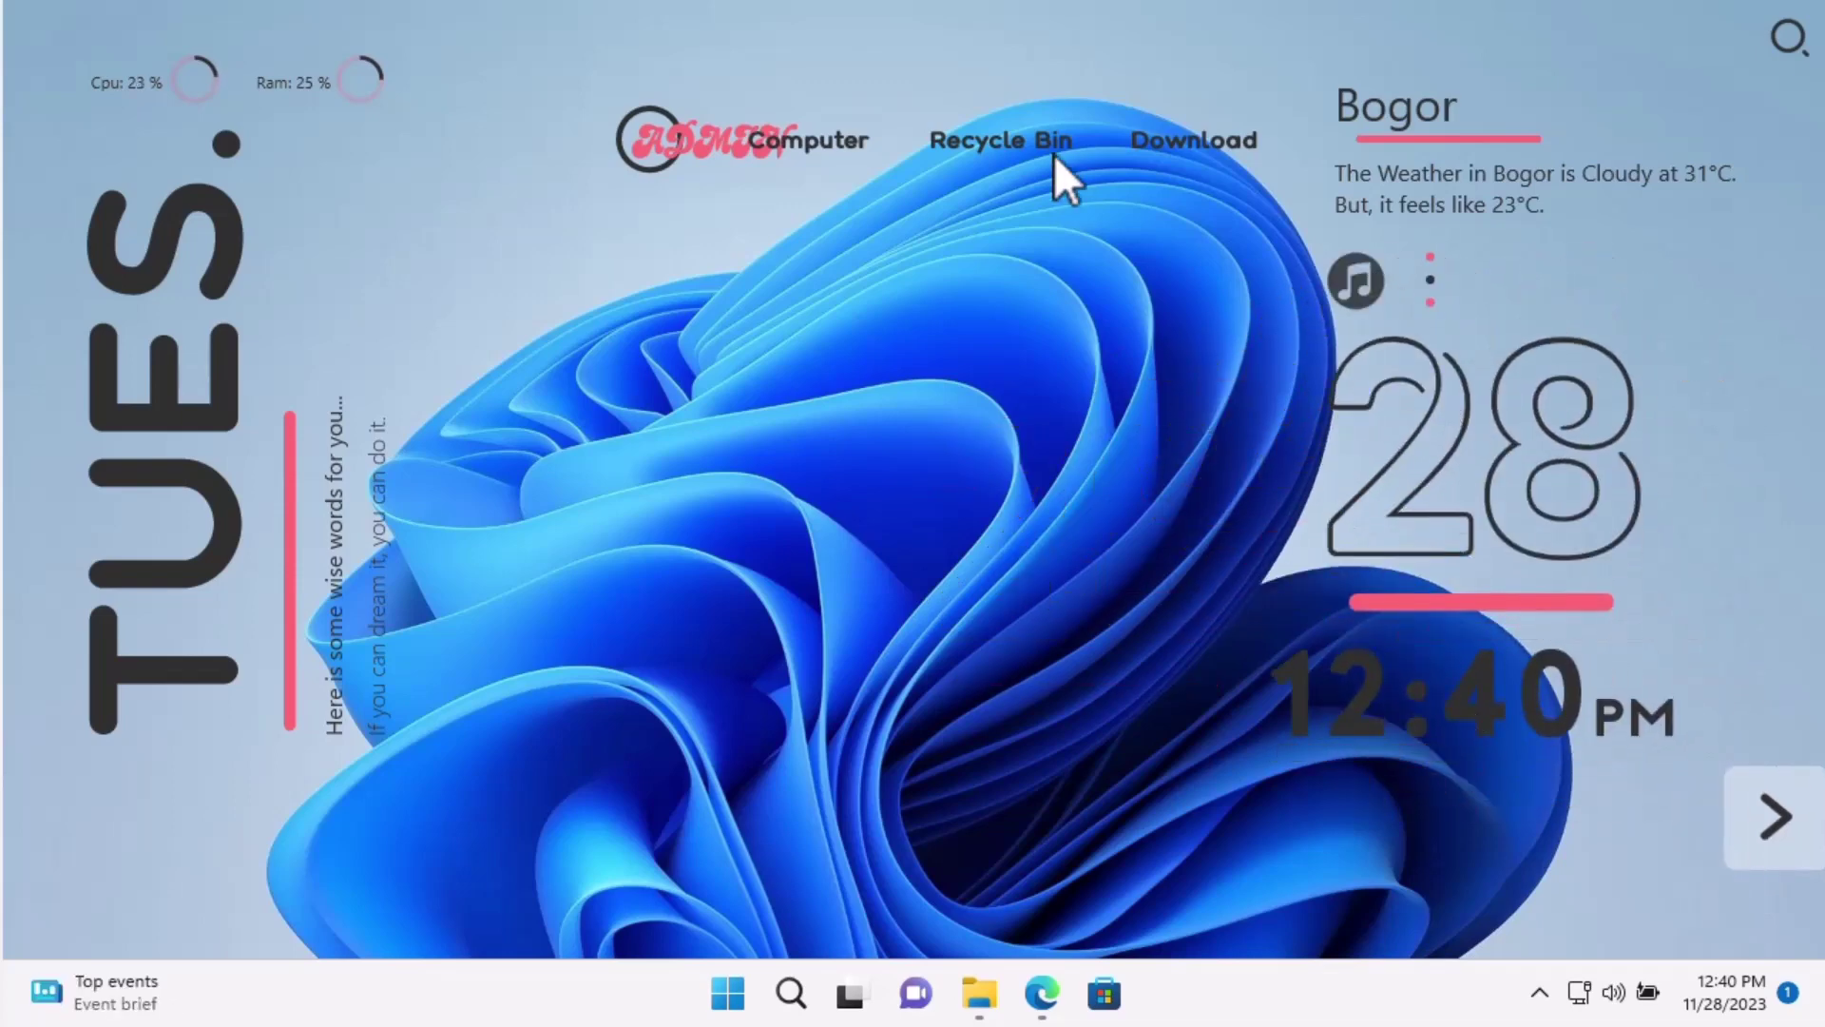
{"action": "left_click_drag", "start_coordinate": [1053, 154], "coordinate": [173, 819]}
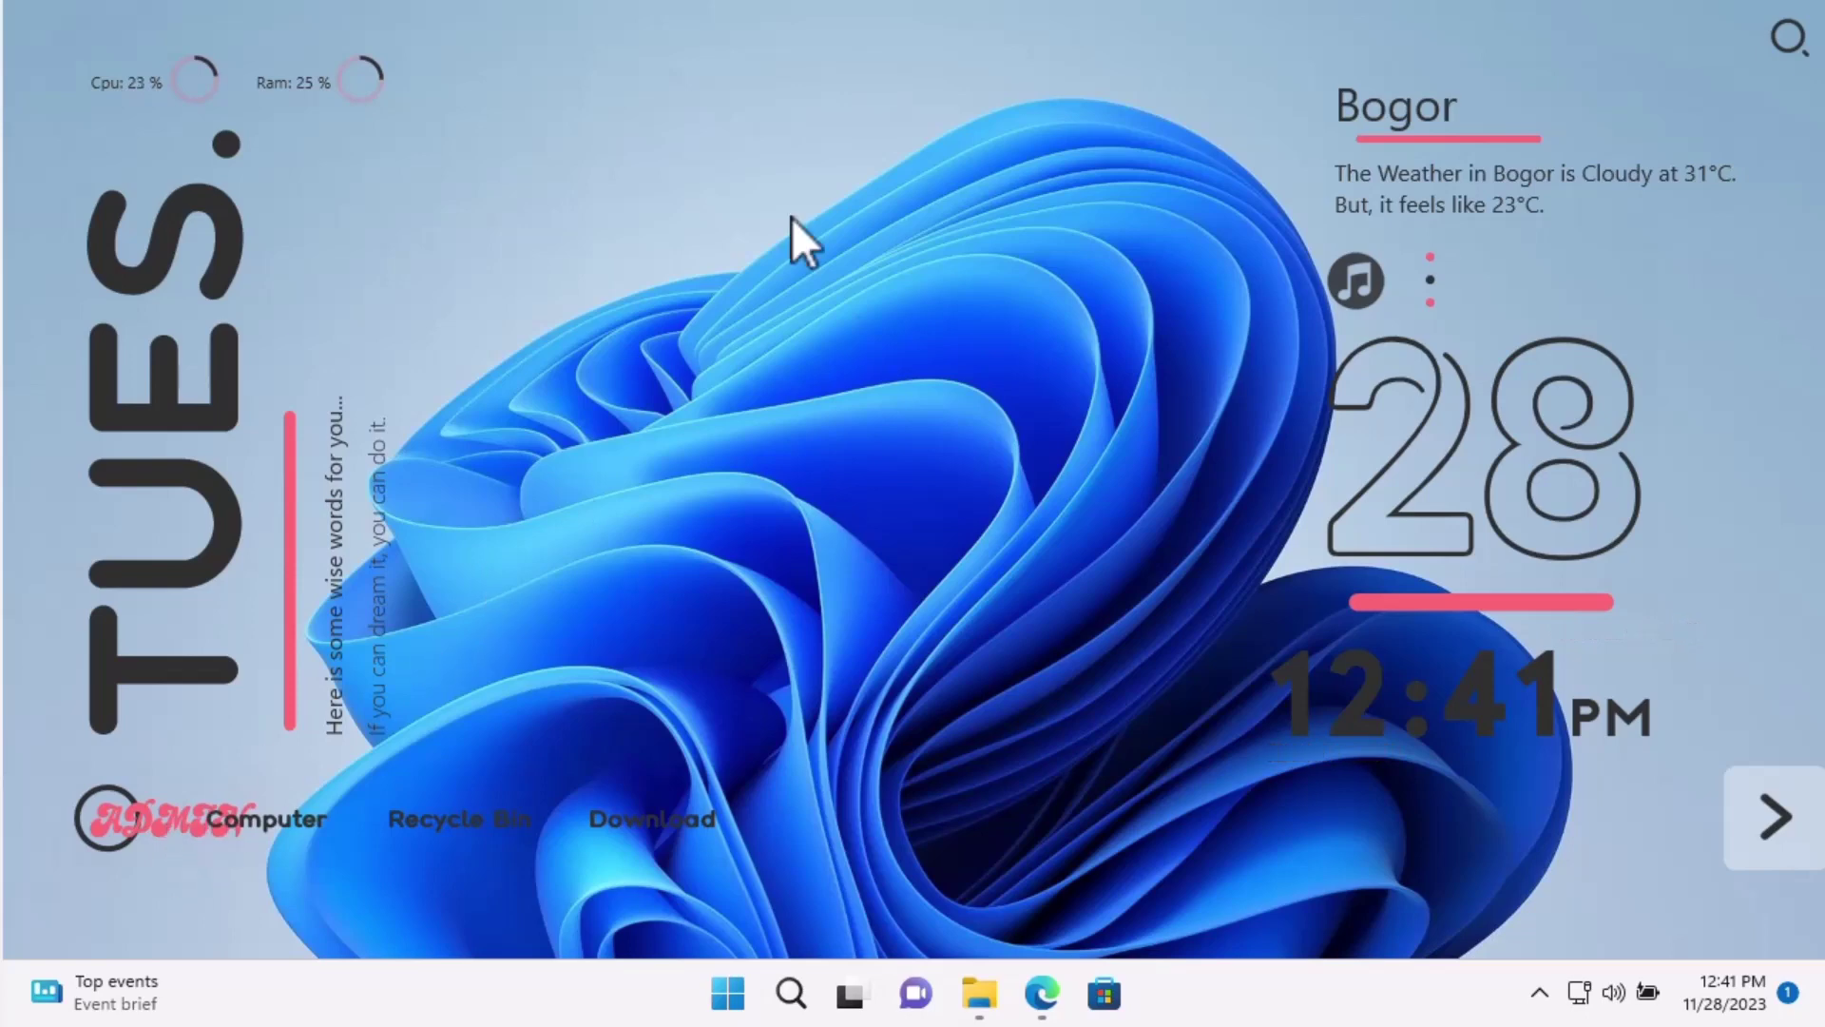
Load the Aada skin's Settings.ini from the Rainmeter manager, place its settings widget mid-desktop, and minimize the manager.
{"action": "left_click", "coordinate": [1539, 993]}
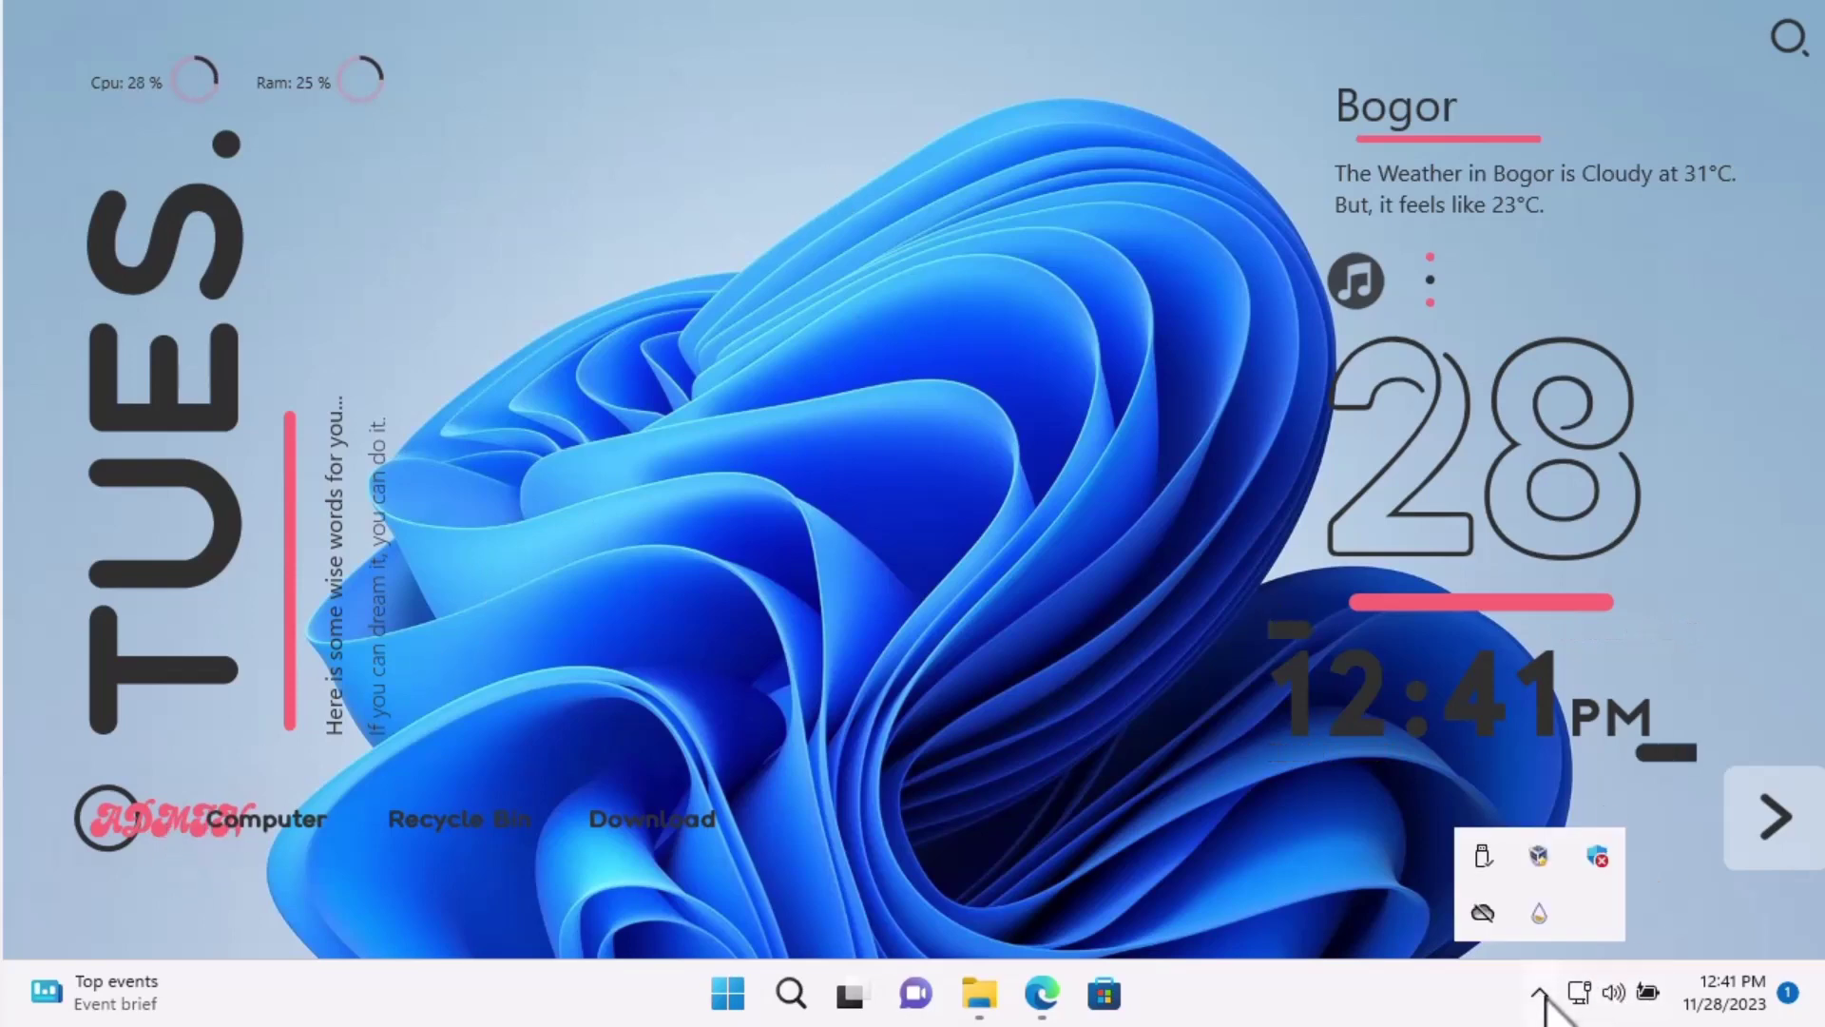
{"action": "left_click", "coordinate": [1553, 930]}
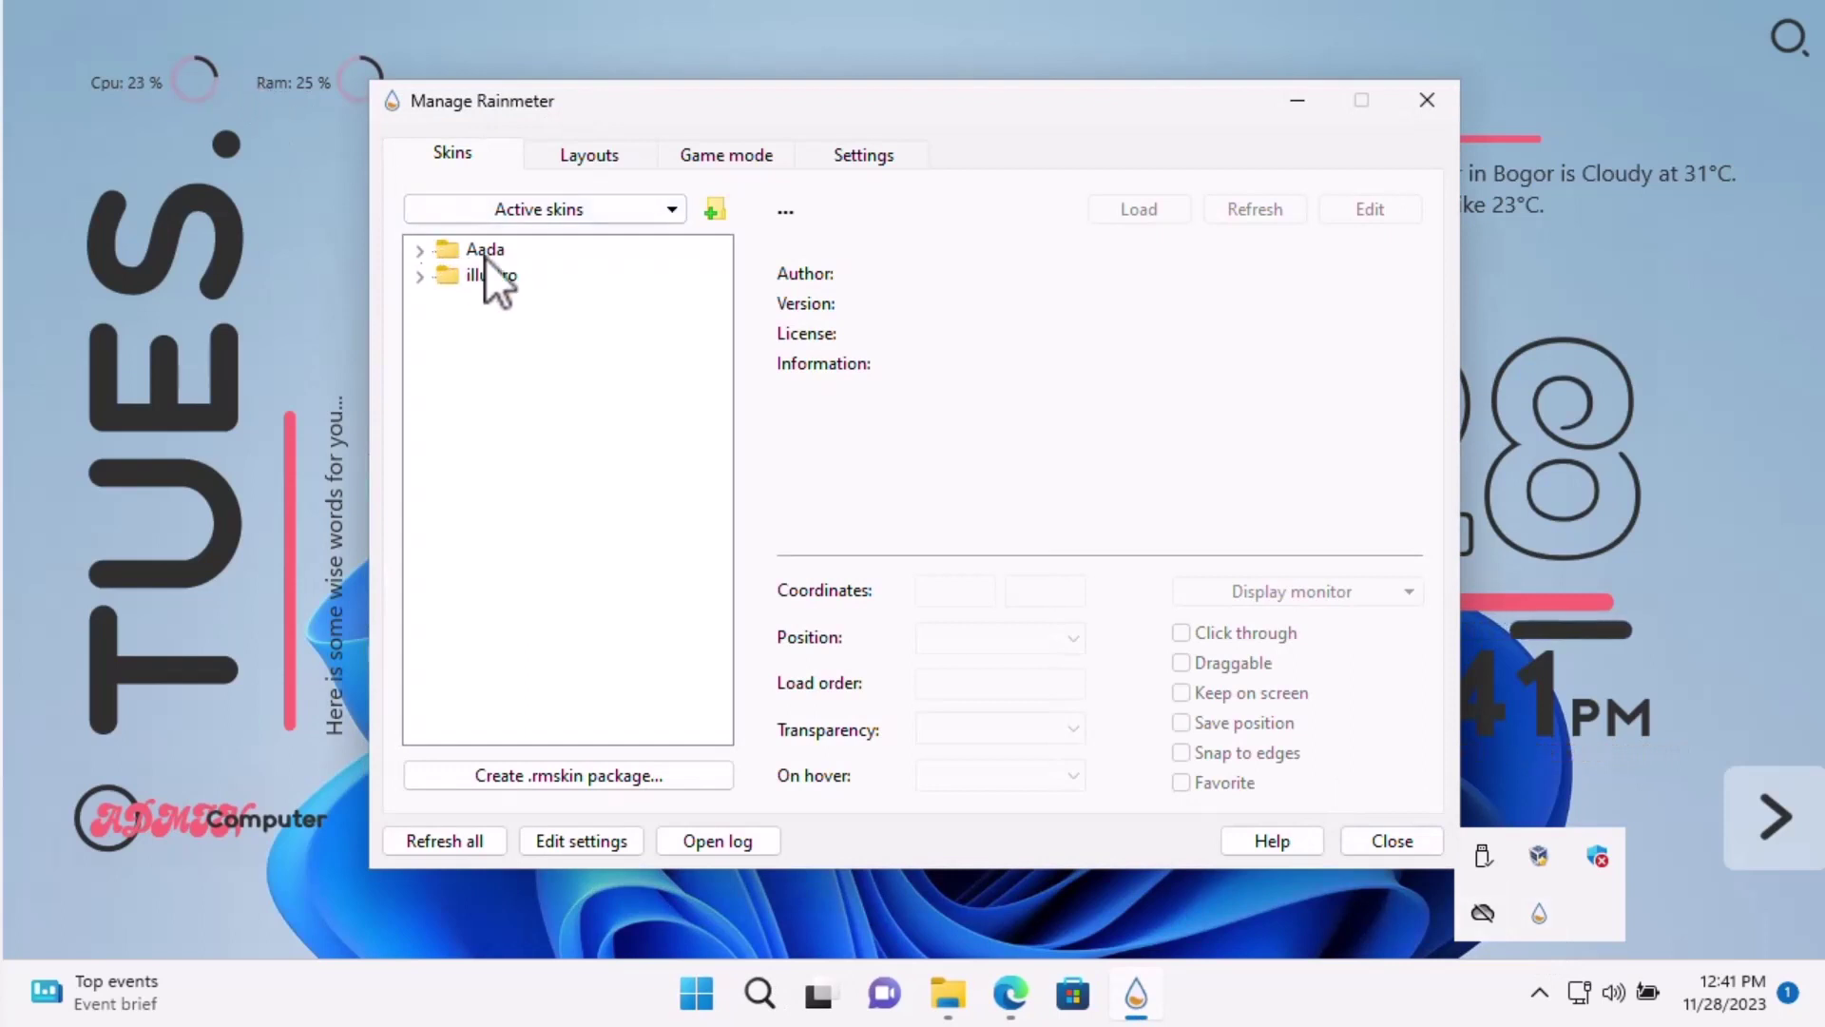
{"action": "left_click", "coordinate": [420, 252]}
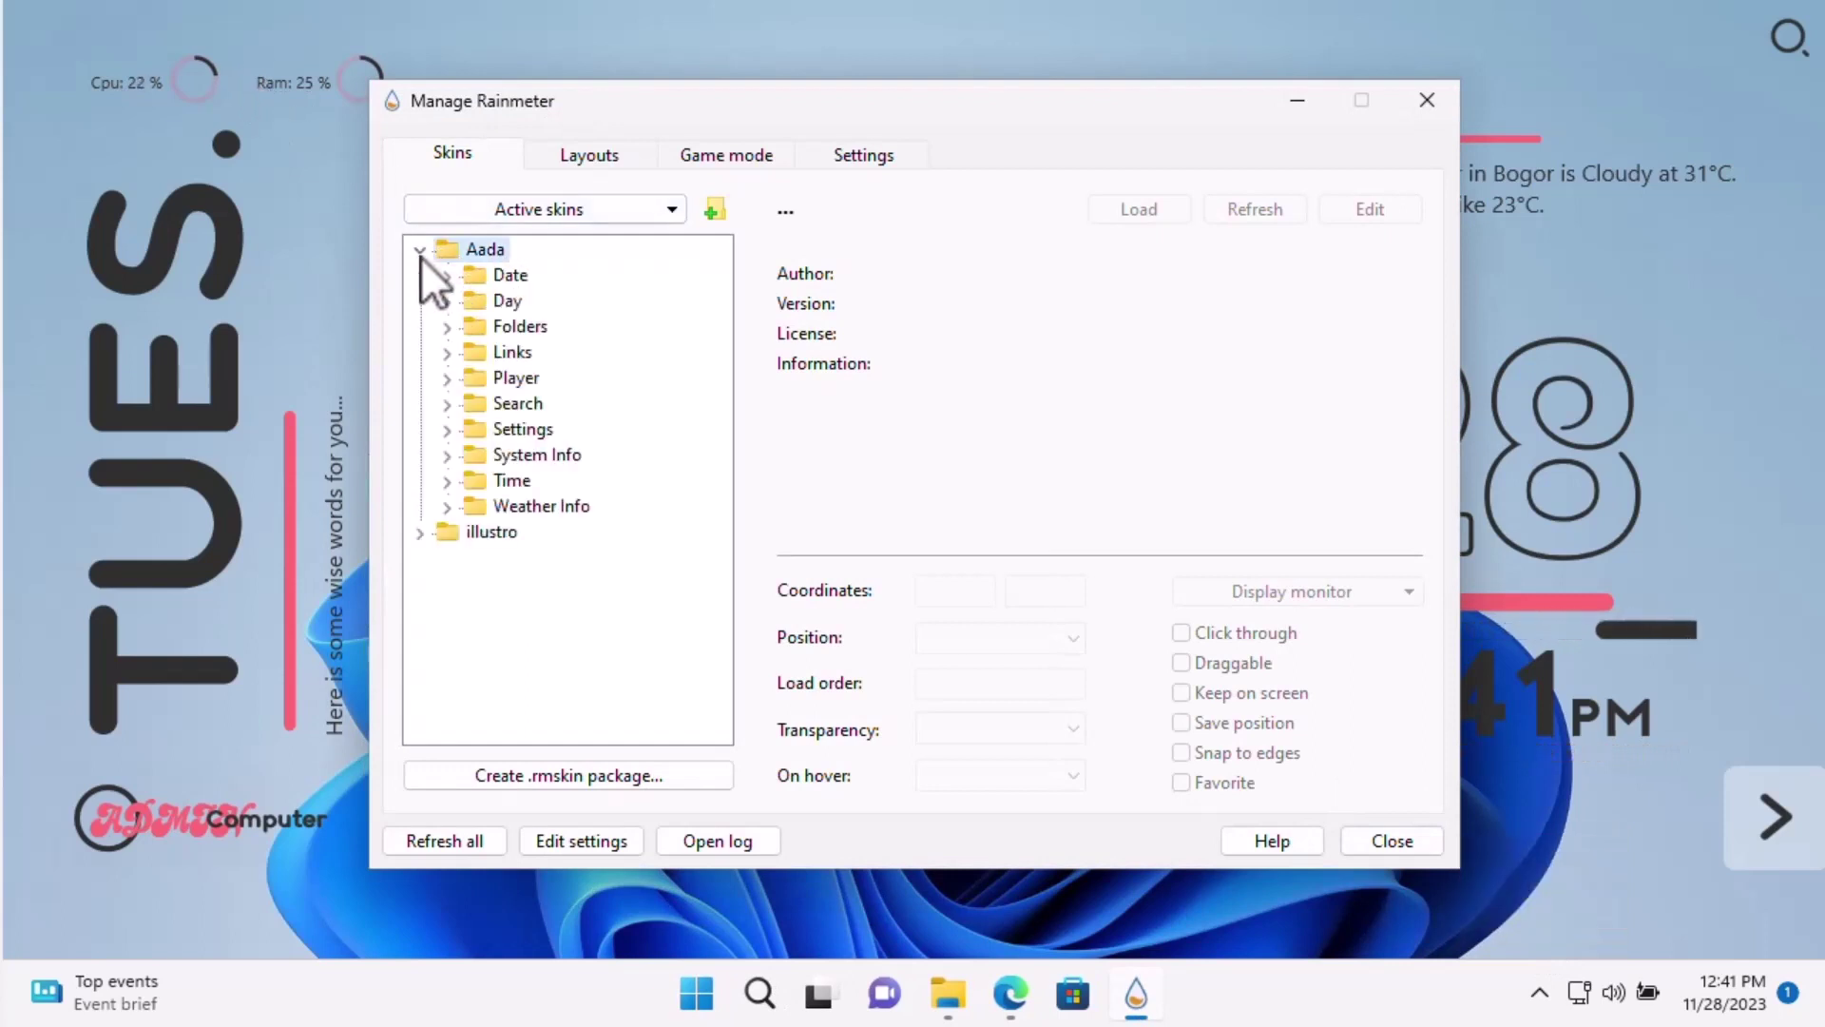
{"action": "double_click", "coordinate": [505, 429]}
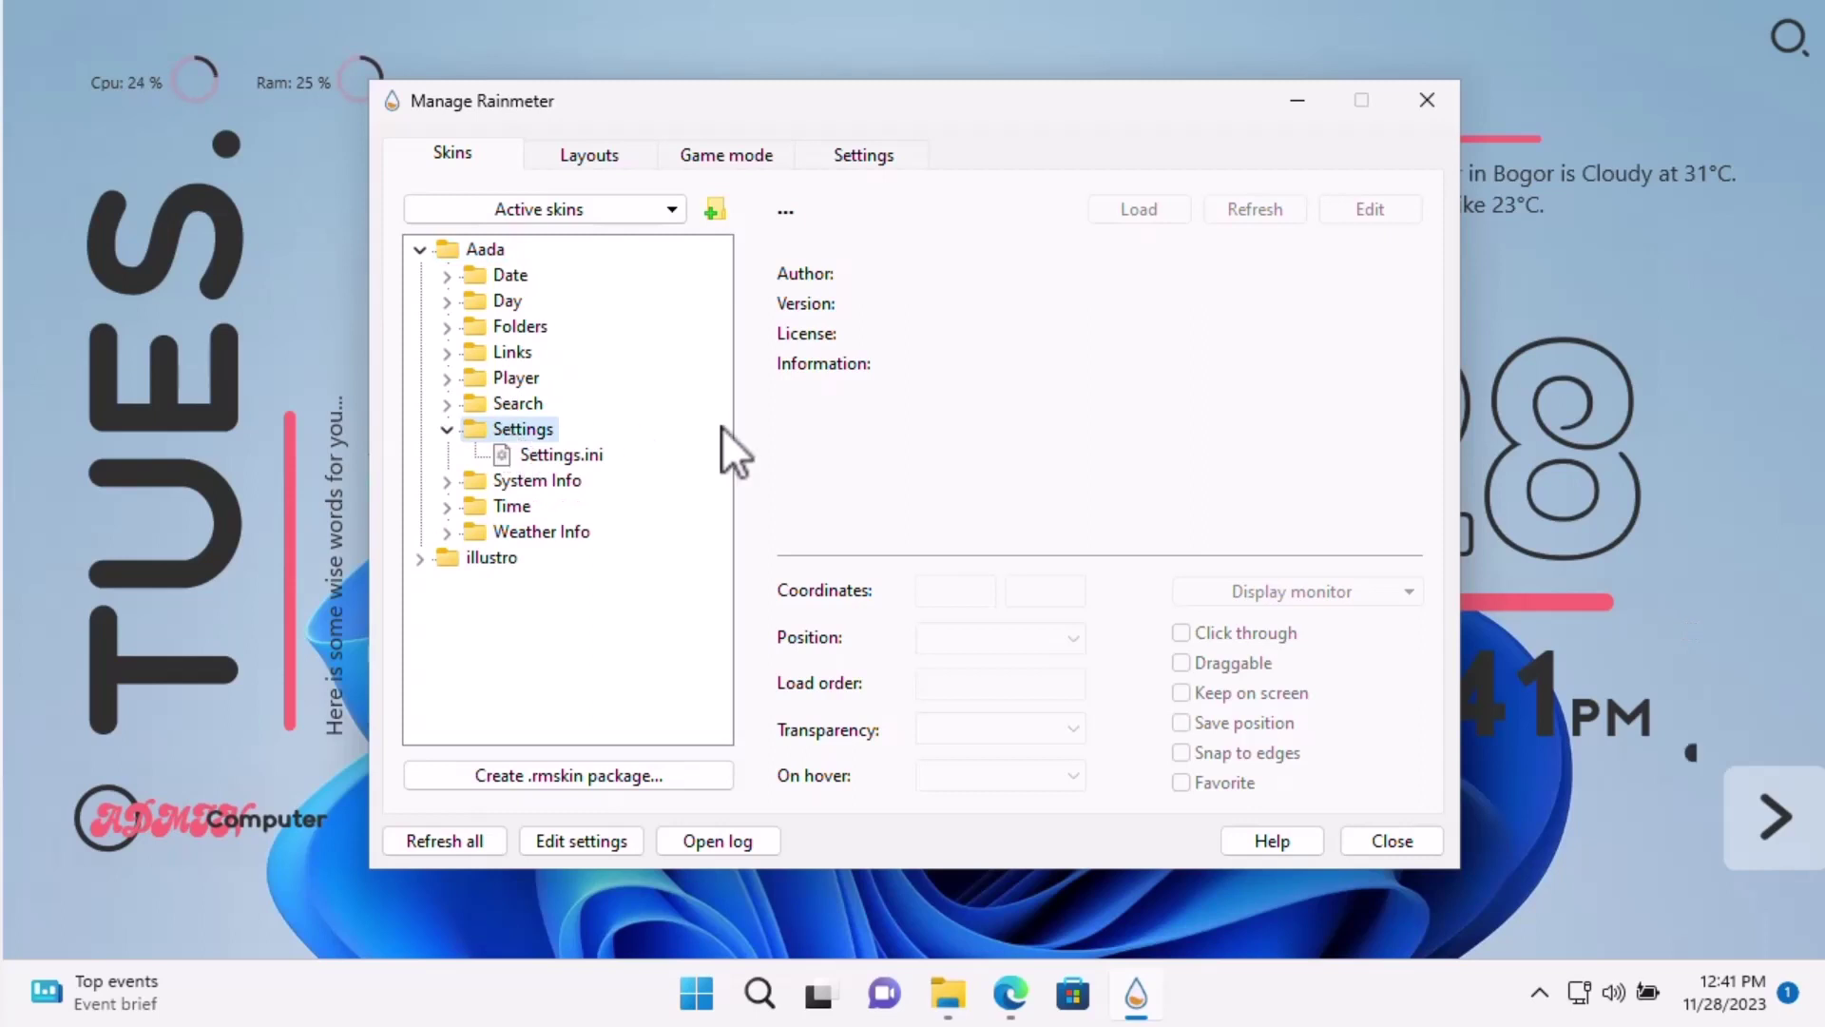
{"action": "left_click", "coordinate": [591, 462]}
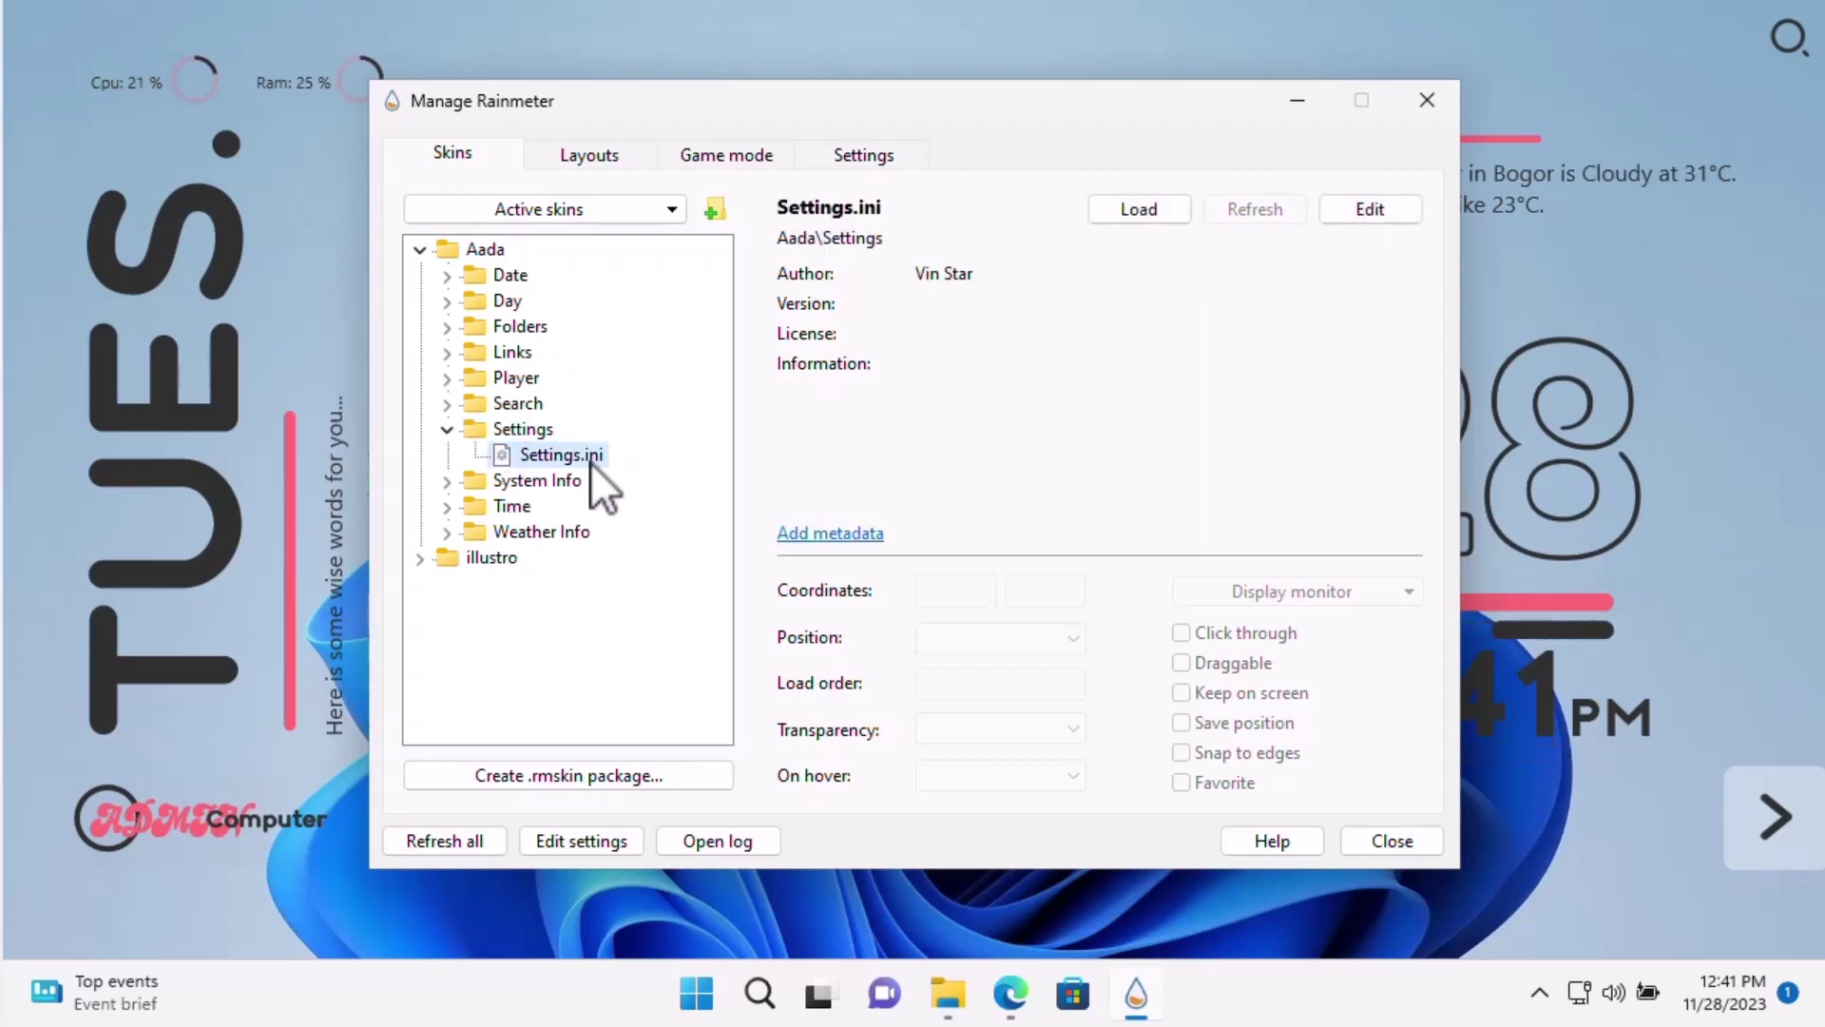
{"action": "double_click", "coordinate": [590, 462]}
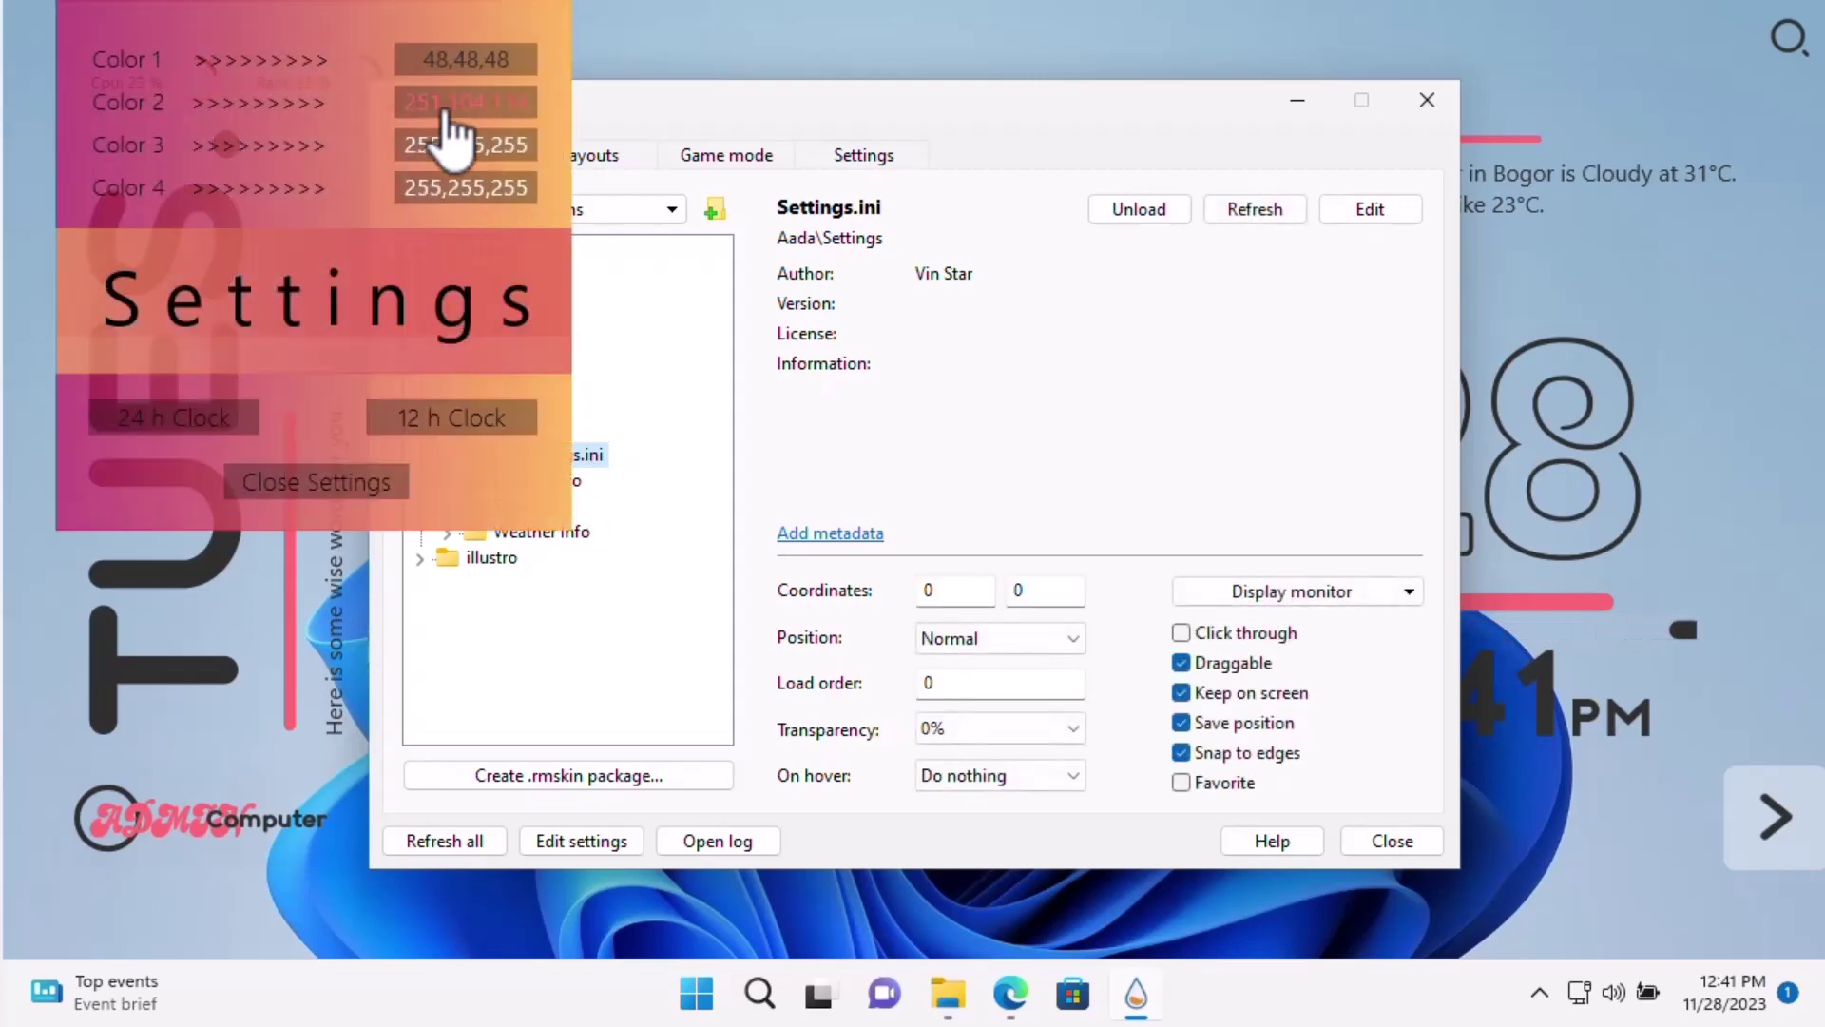
{"action": "left_click_drag", "start_coordinate": [336, 24], "coordinate": [989, 248]}
{"action": "left_click", "coordinate": [1301, 103]}
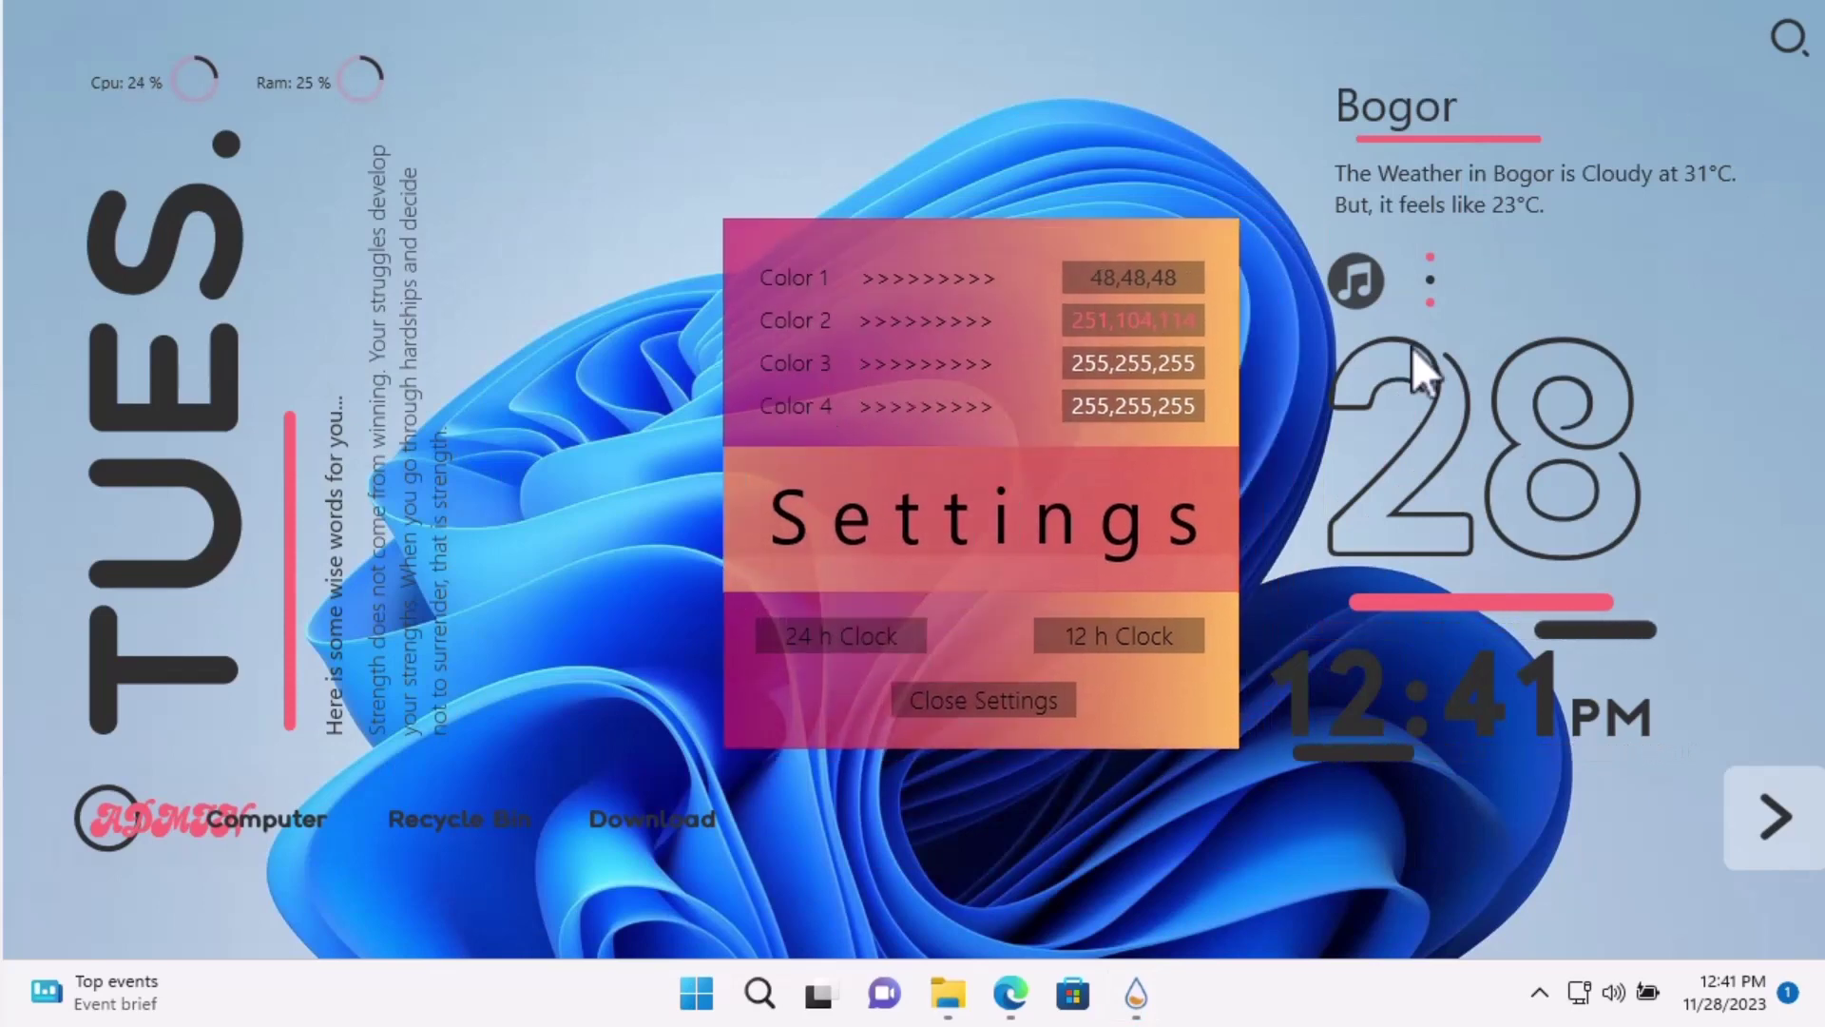
Open the Kode Warna text file from the Desktop auto keren folder in Notepad to view the colour codes.
{"action": "left_click", "coordinate": [958, 993]}
{"action": "left_click", "coordinate": [882, 425]}
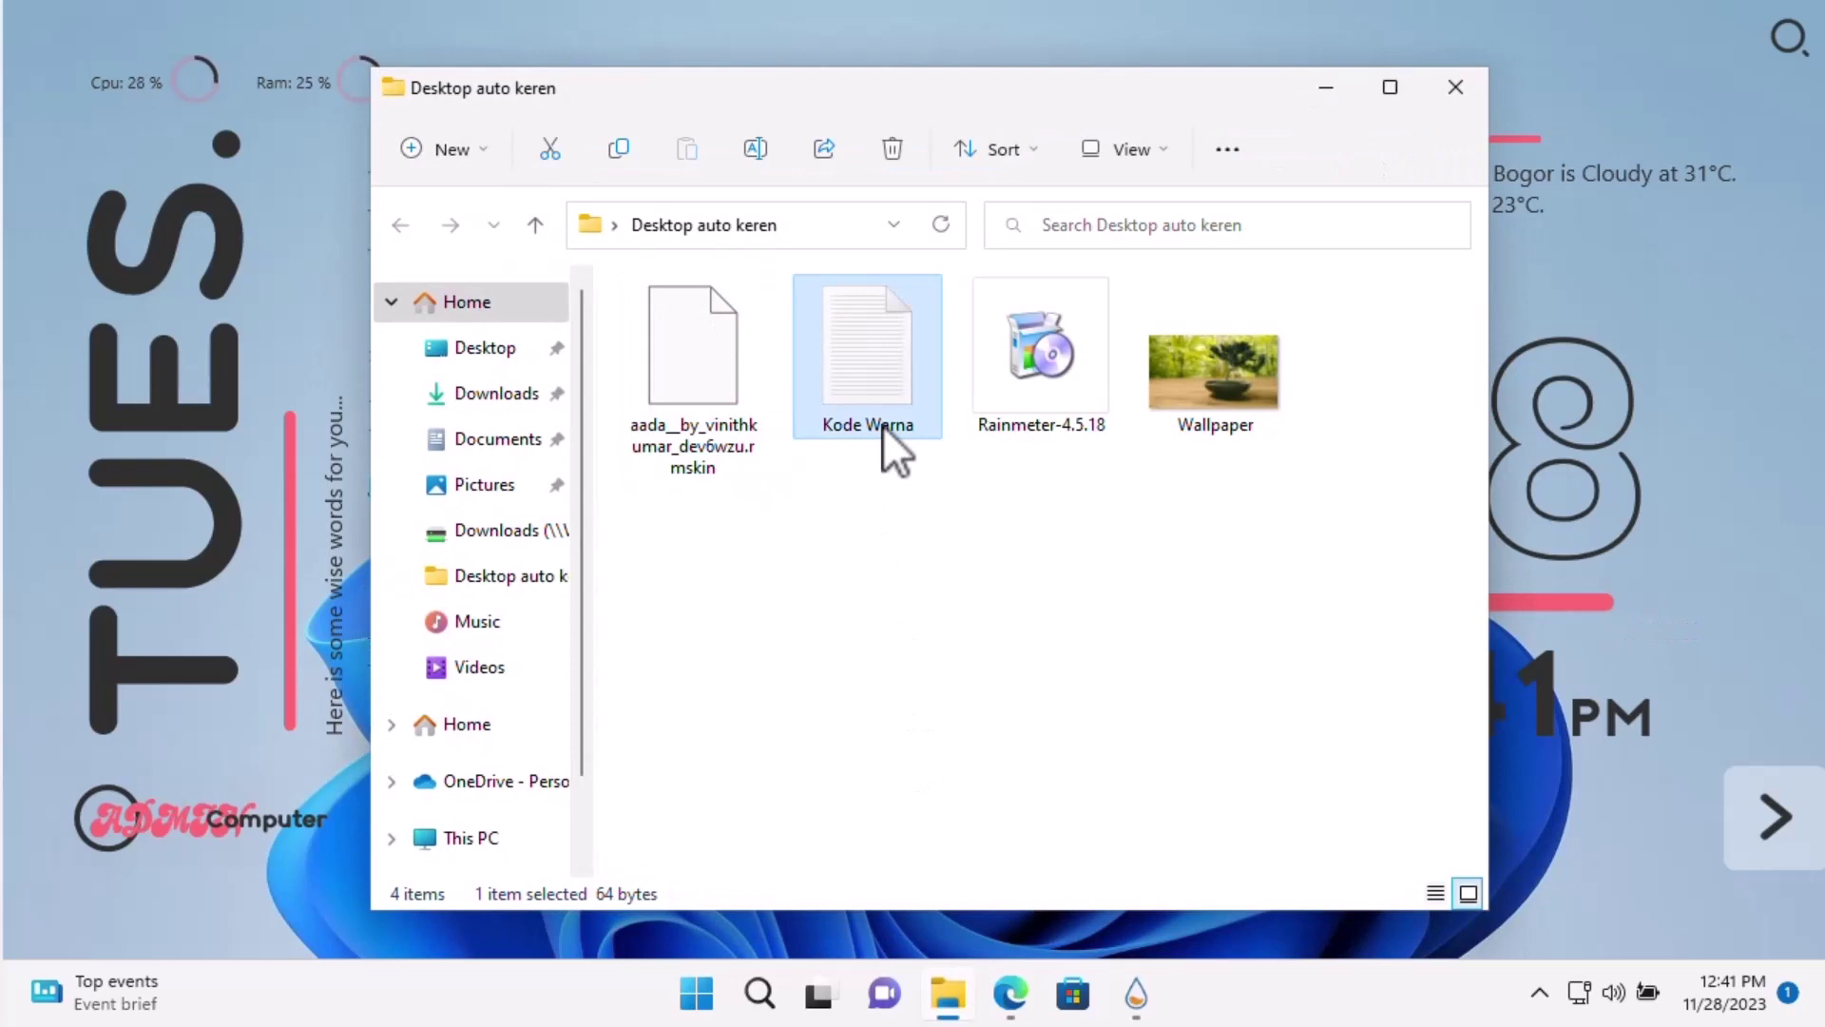
{"action": "double_click", "coordinate": [882, 425]}
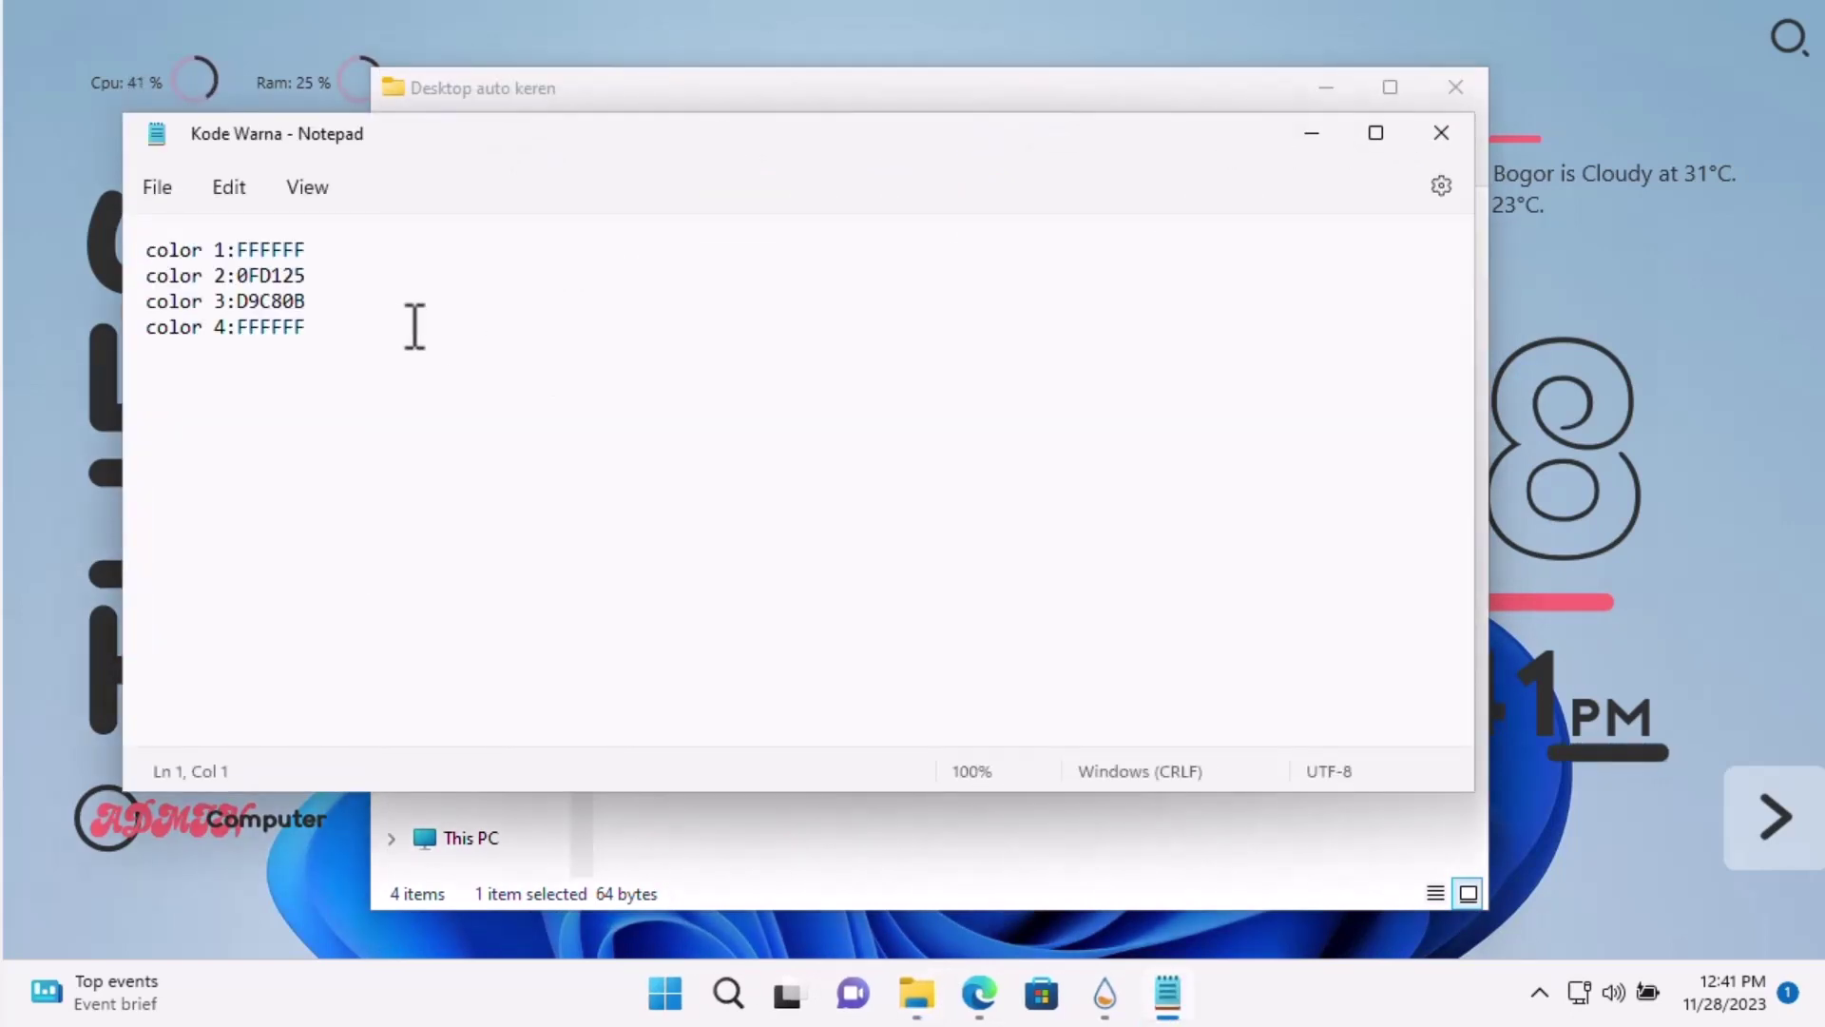
Take the color 1 code from the Kode Warna notes and set the Aada skin's Color 1 to hex FFFFFF.
{"action": "mouse_move", "coordinate": [227, 251]}
{"action": "left_mouse_down"}
{"action": "mouse_move", "coordinate": [334, 269]}
{"action": "mouse_move", "coordinate": [246, 251]}
{"action": "left_mouse_up"}
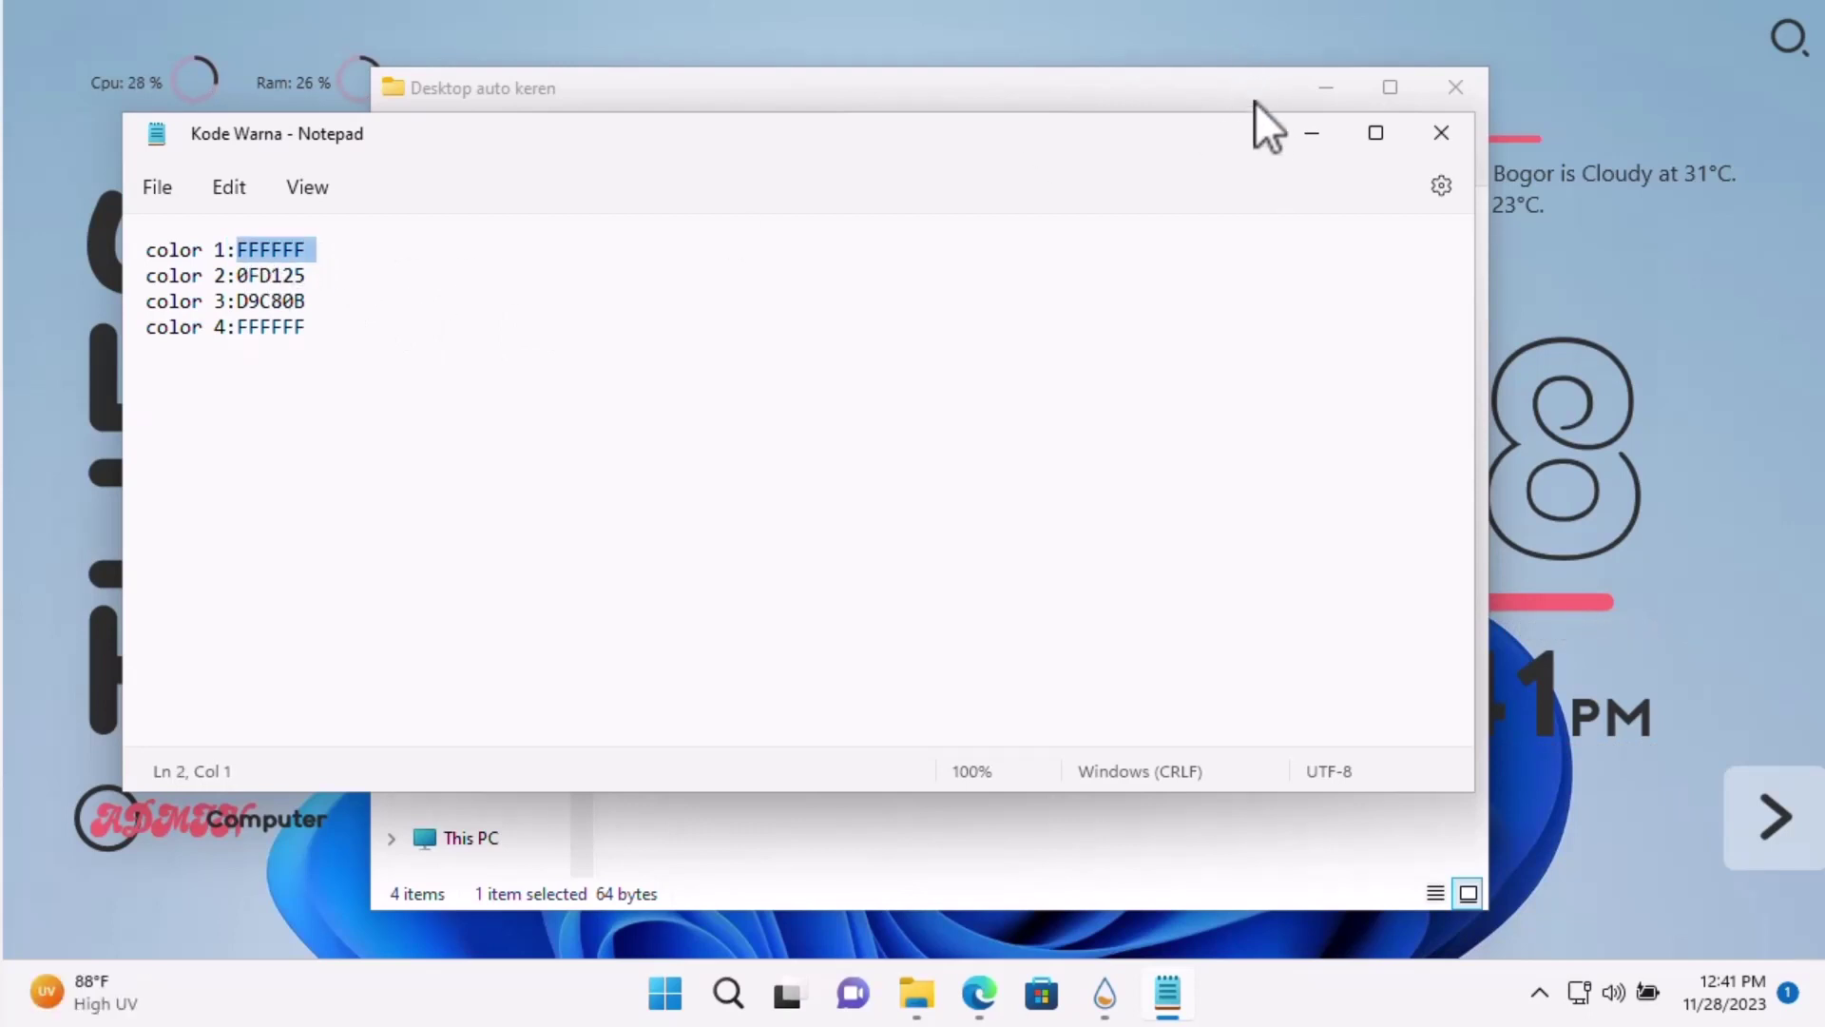
{"action": "left_click", "coordinate": [1310, 134]}
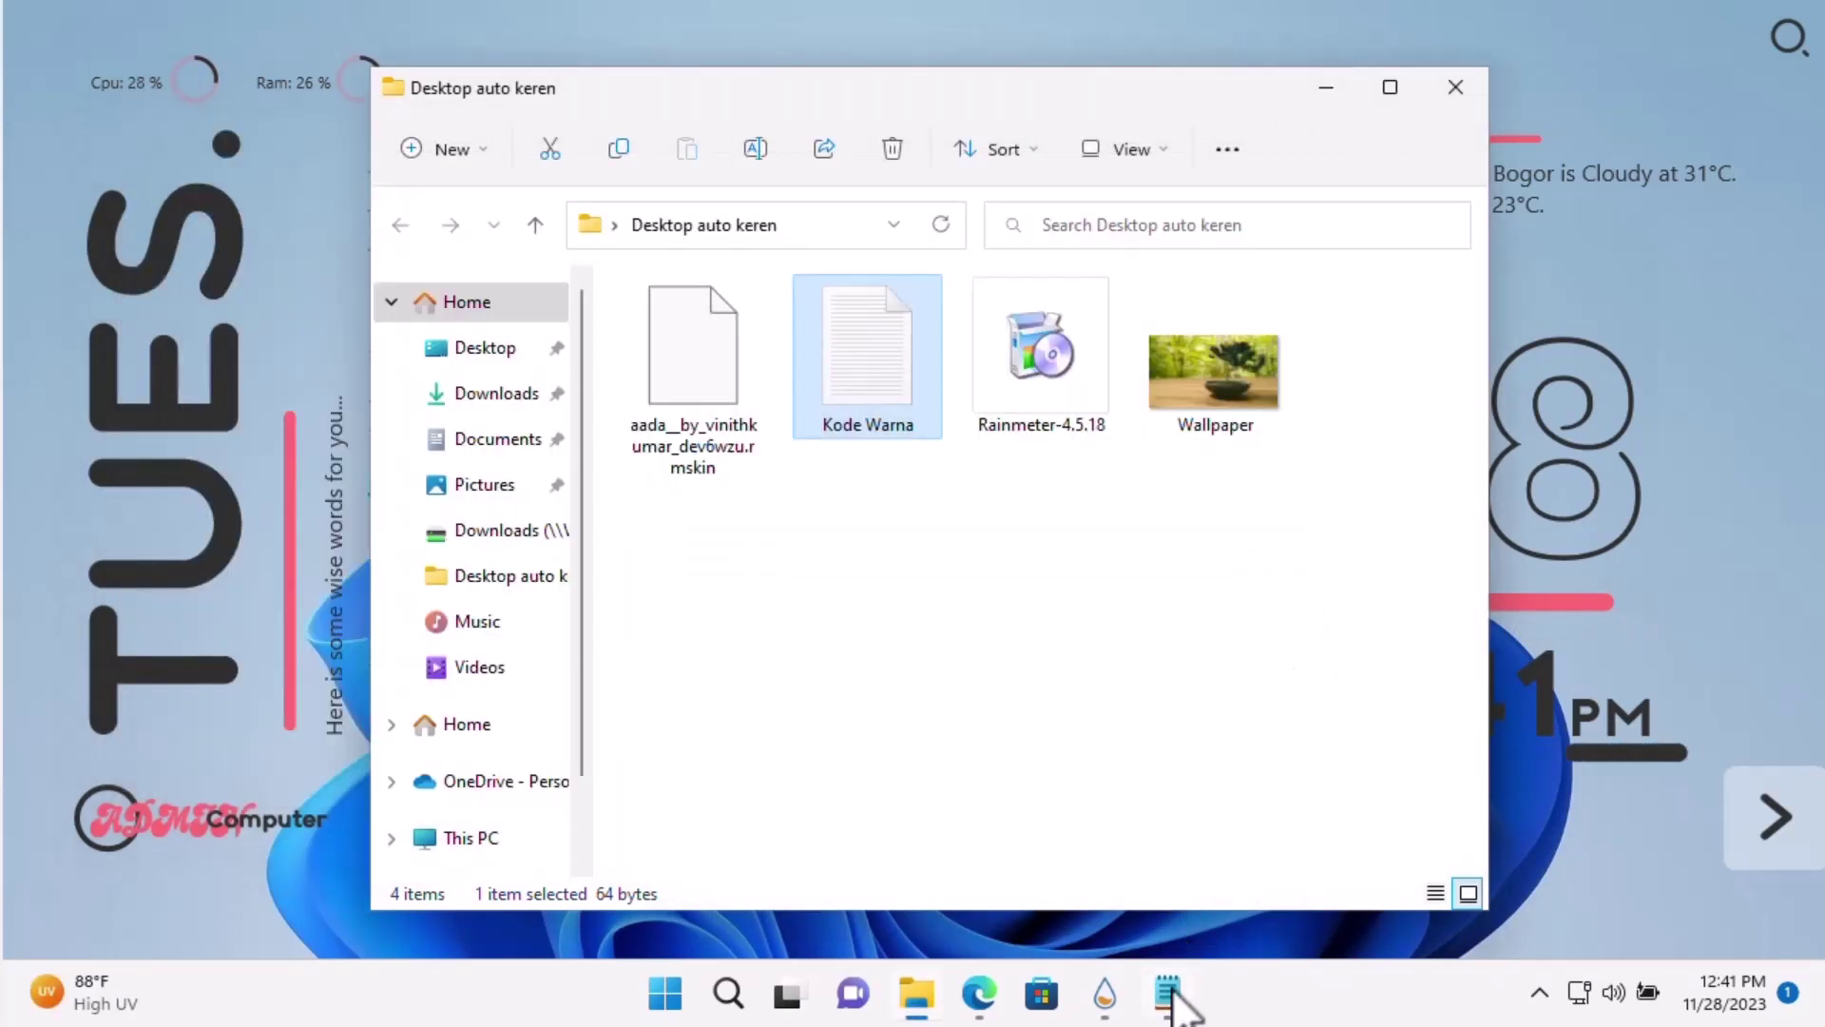
{"action": "left_click", "coordinate": [1323, 95]}
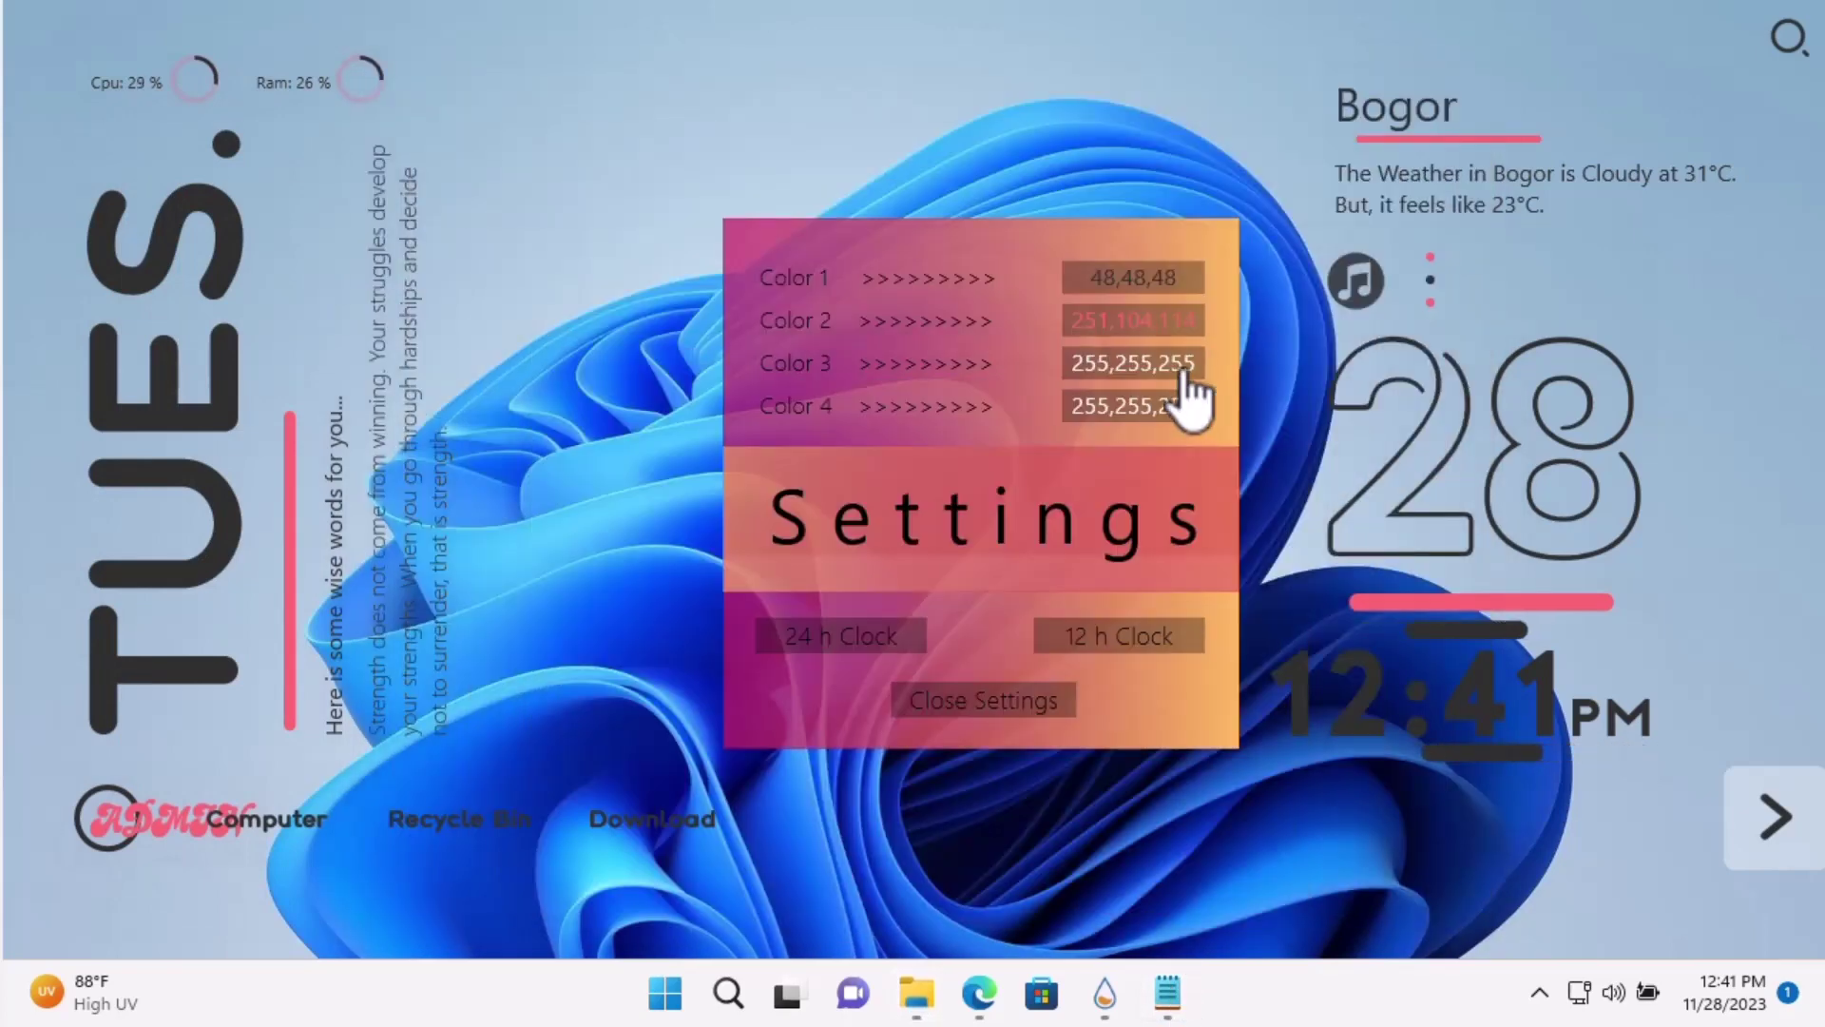
{"action": "left_click", "coordinate": [1148, 285]}
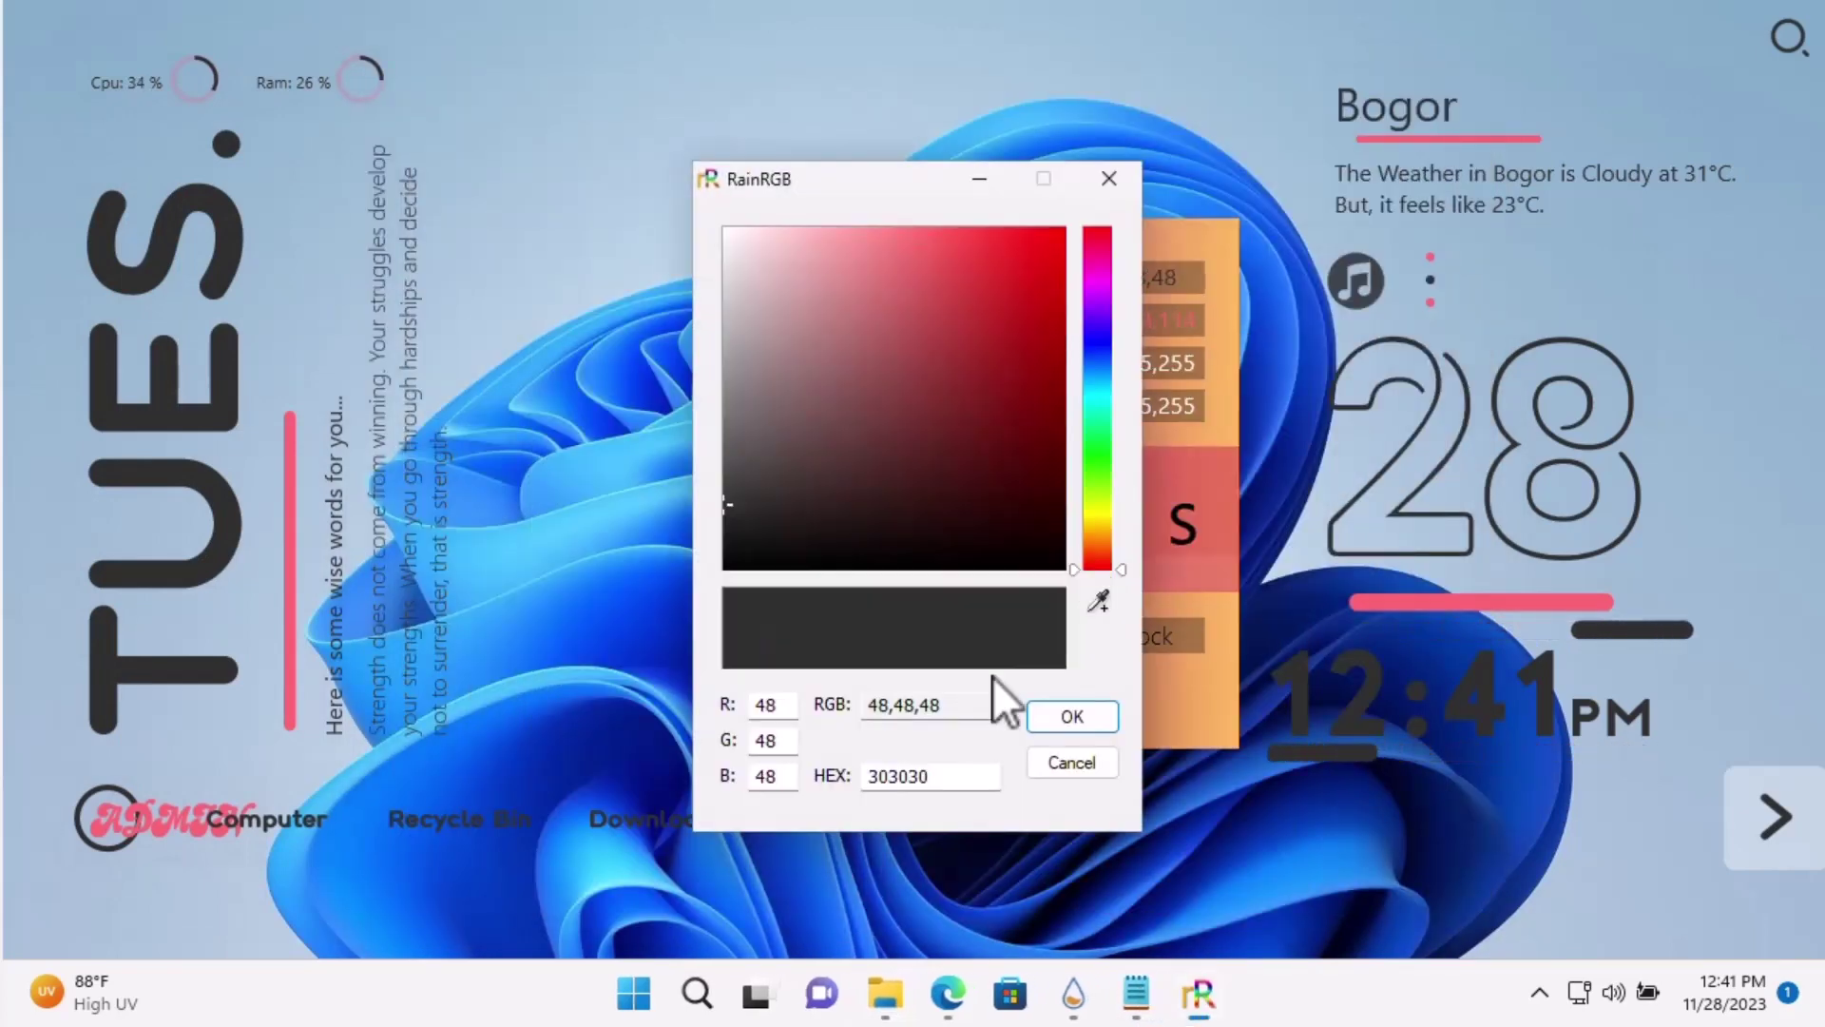
{"action": "left_click_drag", "start_coordinate": [970, 778], "coordinate": [839, 789]}
{"action": "type", "text": "FFFFFF"}
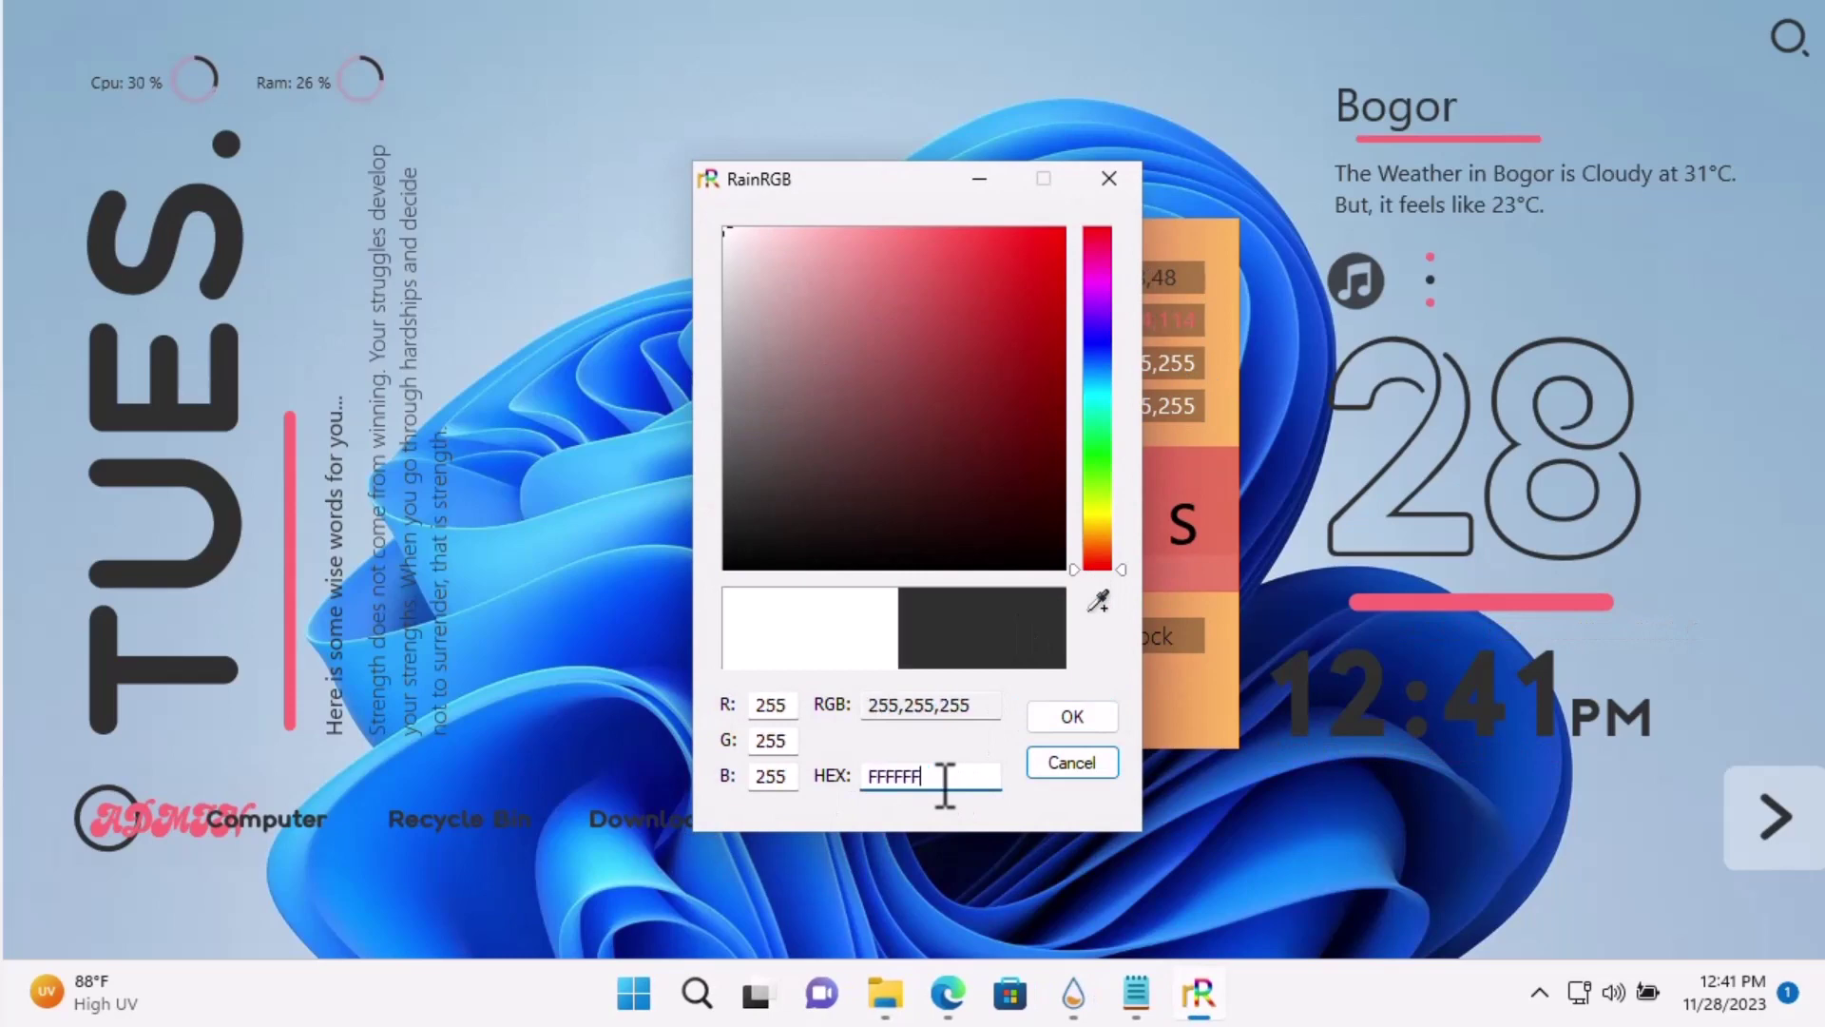
{"action": "left_click", "coordinate": [1070, 717]}
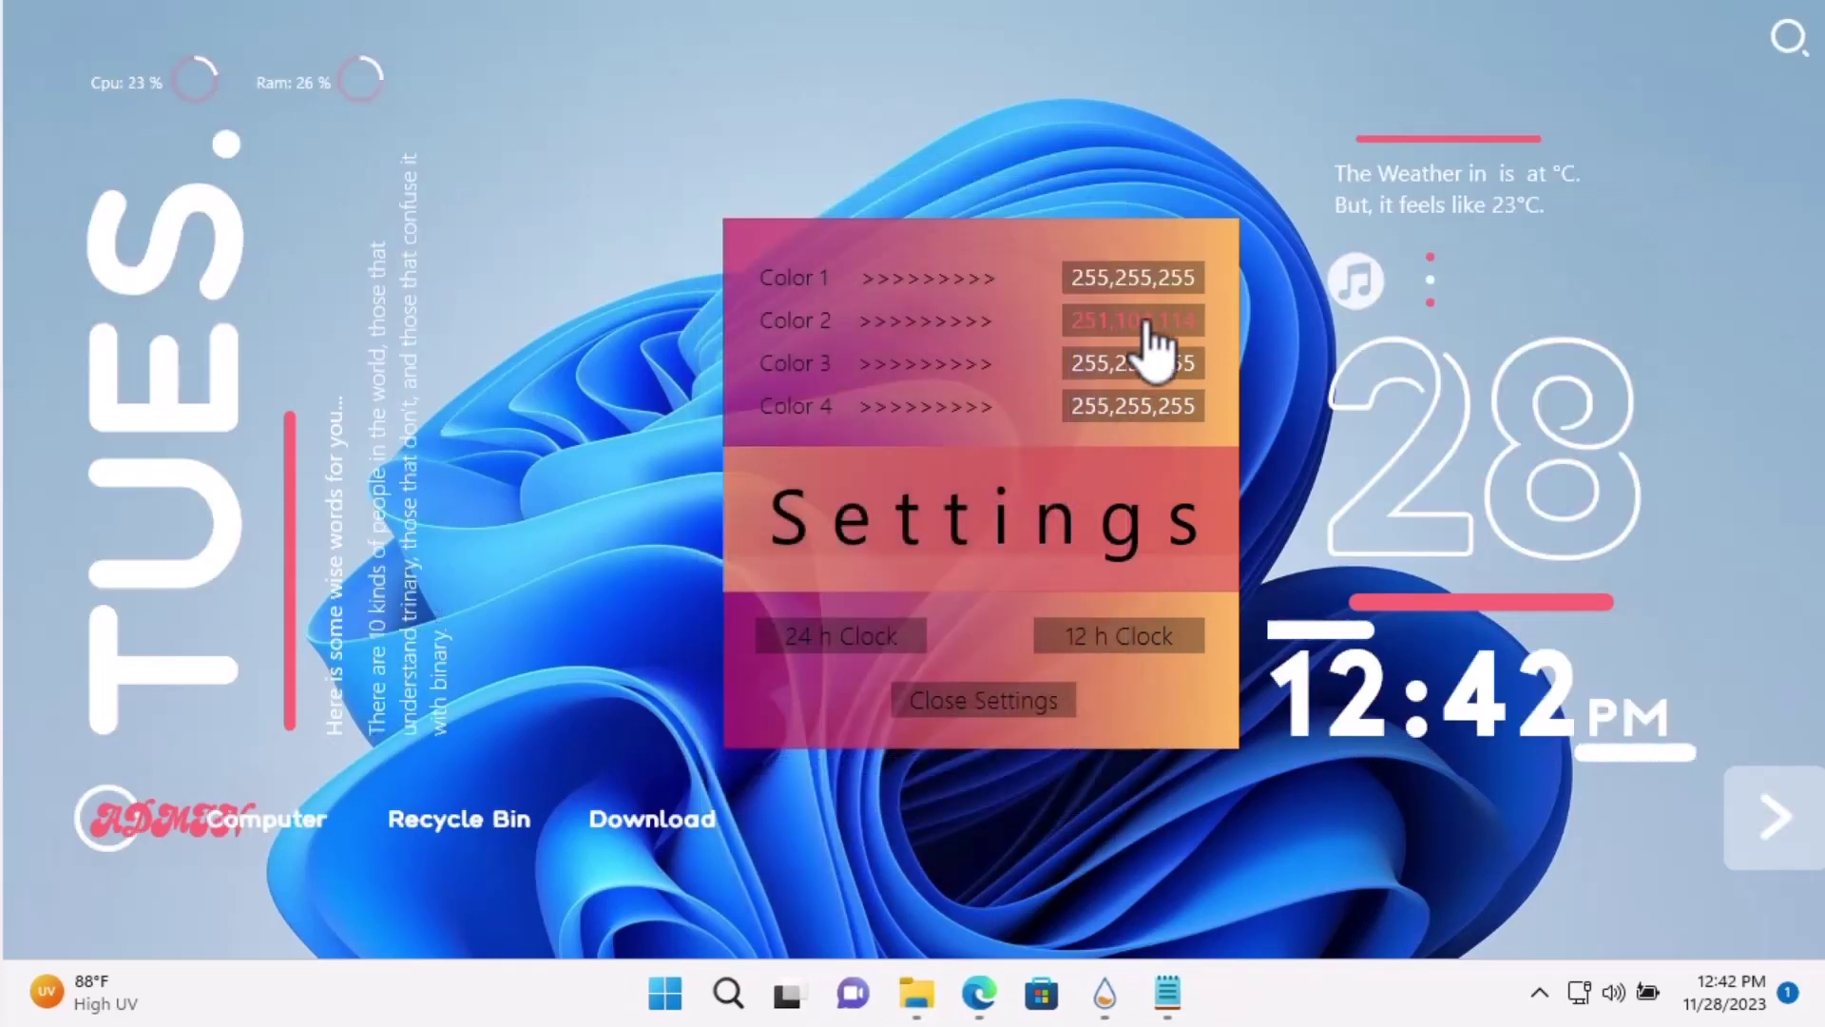
Copy the color 2 code from the Kode Warna notes and set the skin's Color 2 to hex 0FD125.
{"action": "left_click", "coordinate": [1130, 347]}
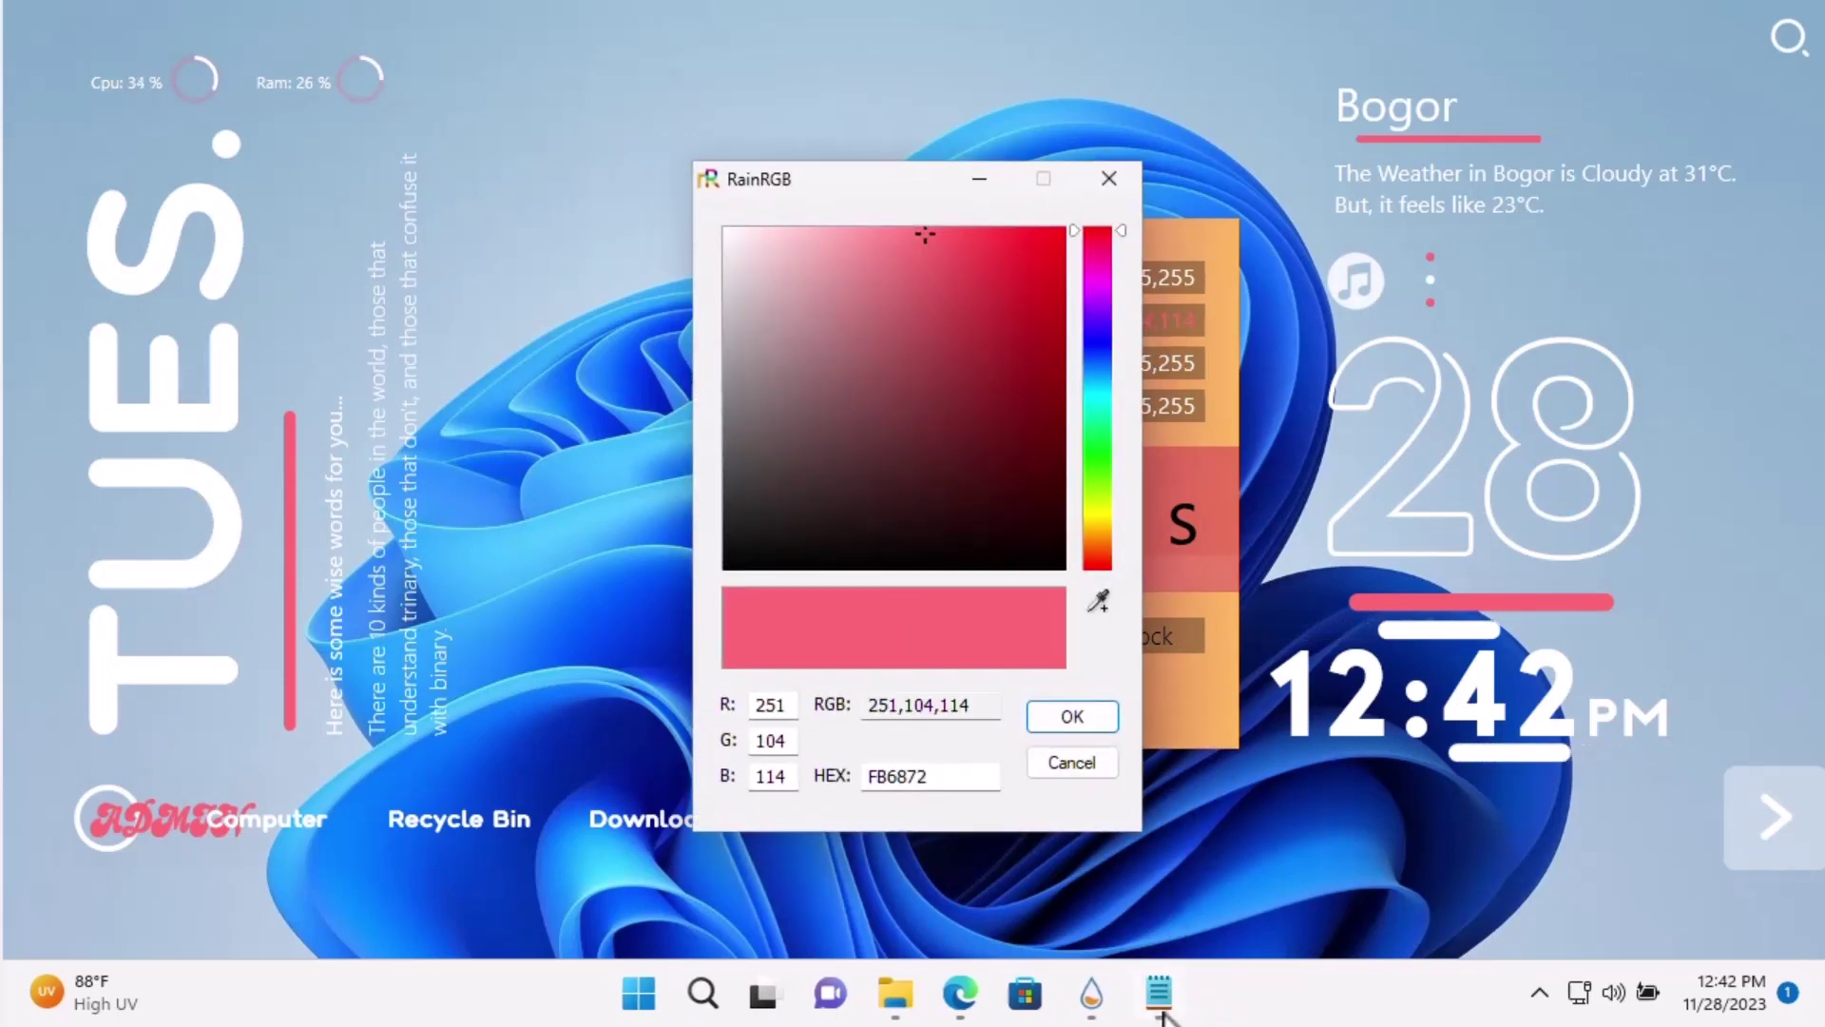
{"action": "left_click", "coordinate": [1138, 994]}
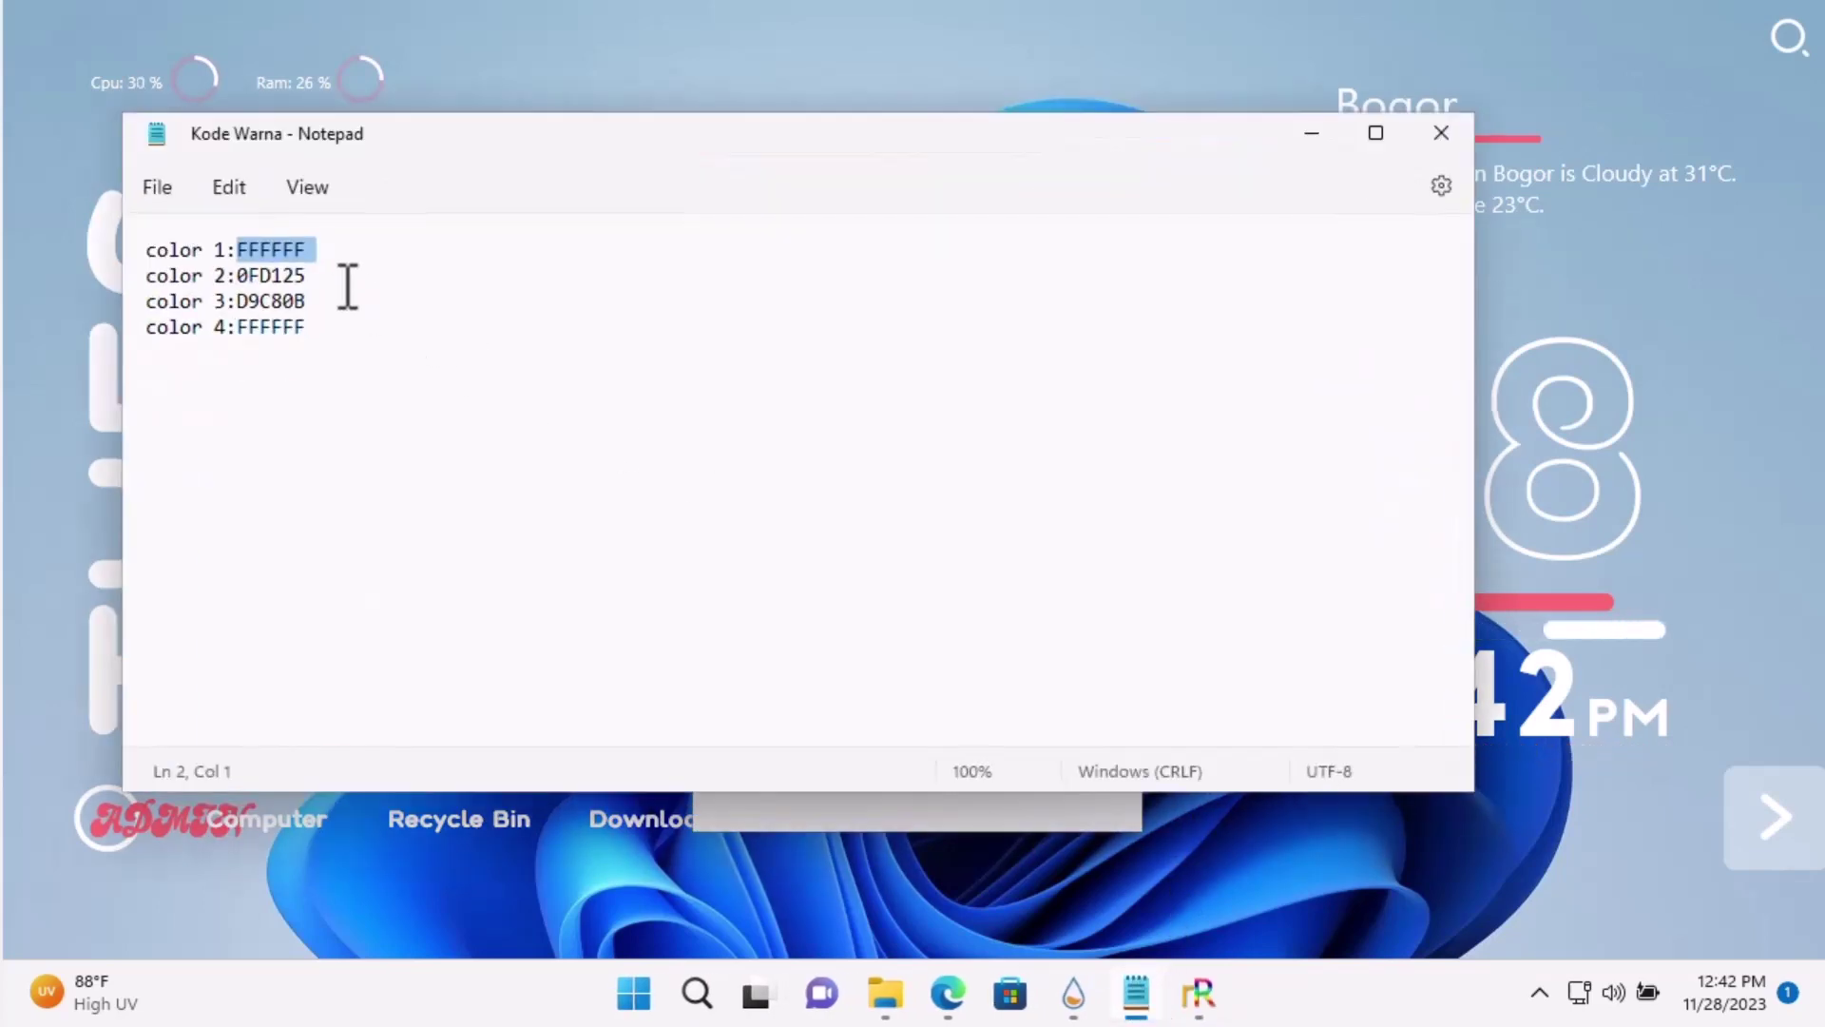
{"action": "left_click_drag", "start_coordinate": [323, 275], "coordinate": [244, 284]}
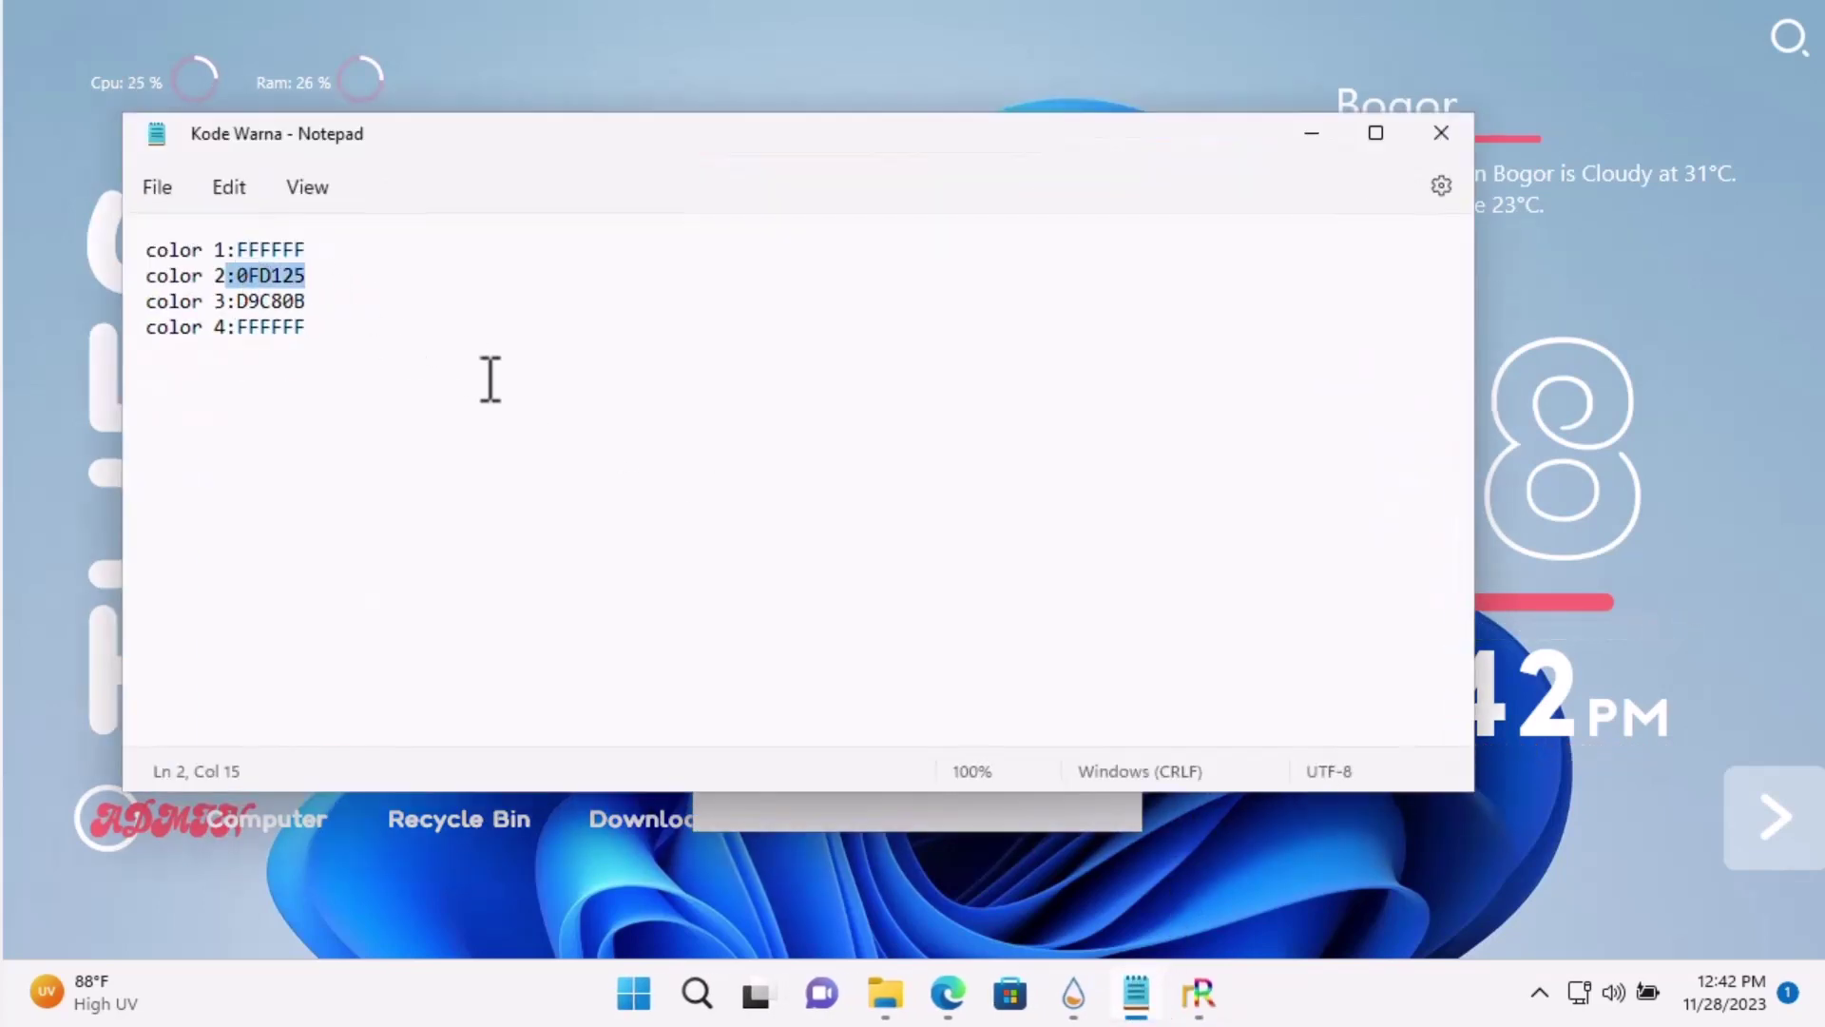
{"action": "left_click_drag", "start_coordinate": [326, 286], "coordinate": [245, 284]}
{"action": "key", "text": "shift+Right"}
{"action": "key", "text": "ctrl+c"}
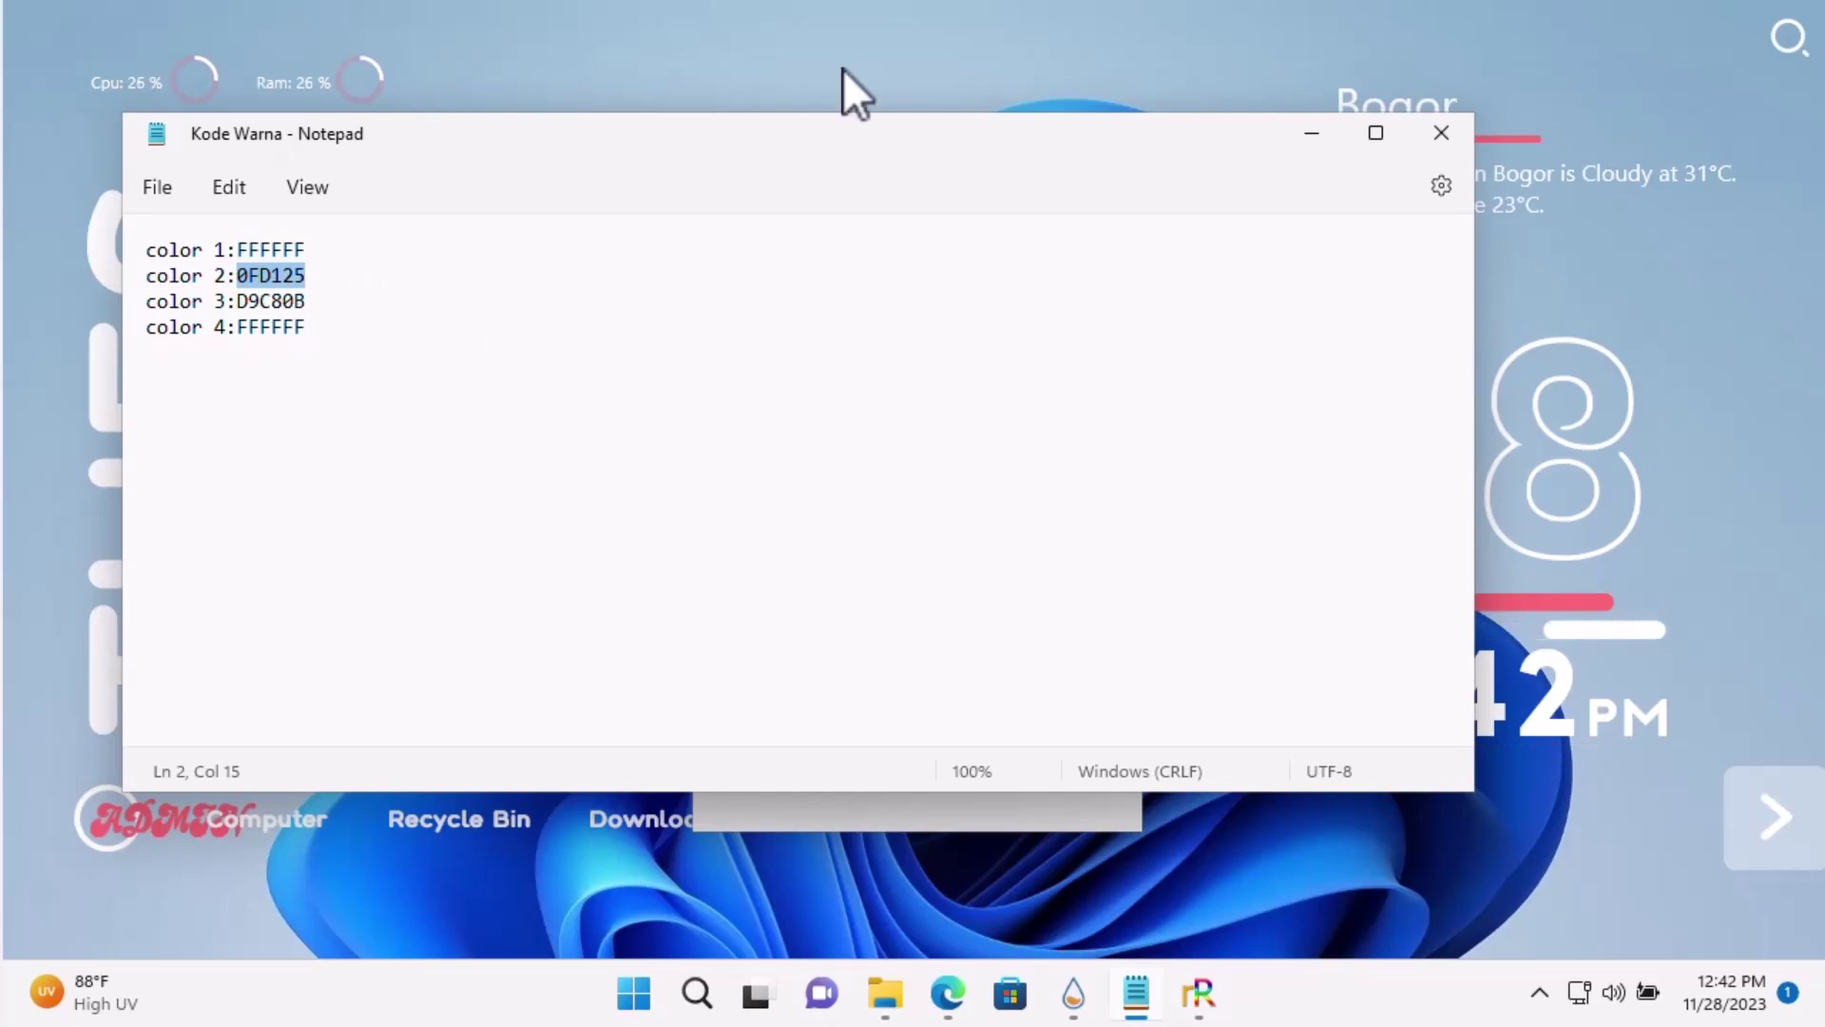
{"action": "left_click", "coordinate": [1316, 133]}
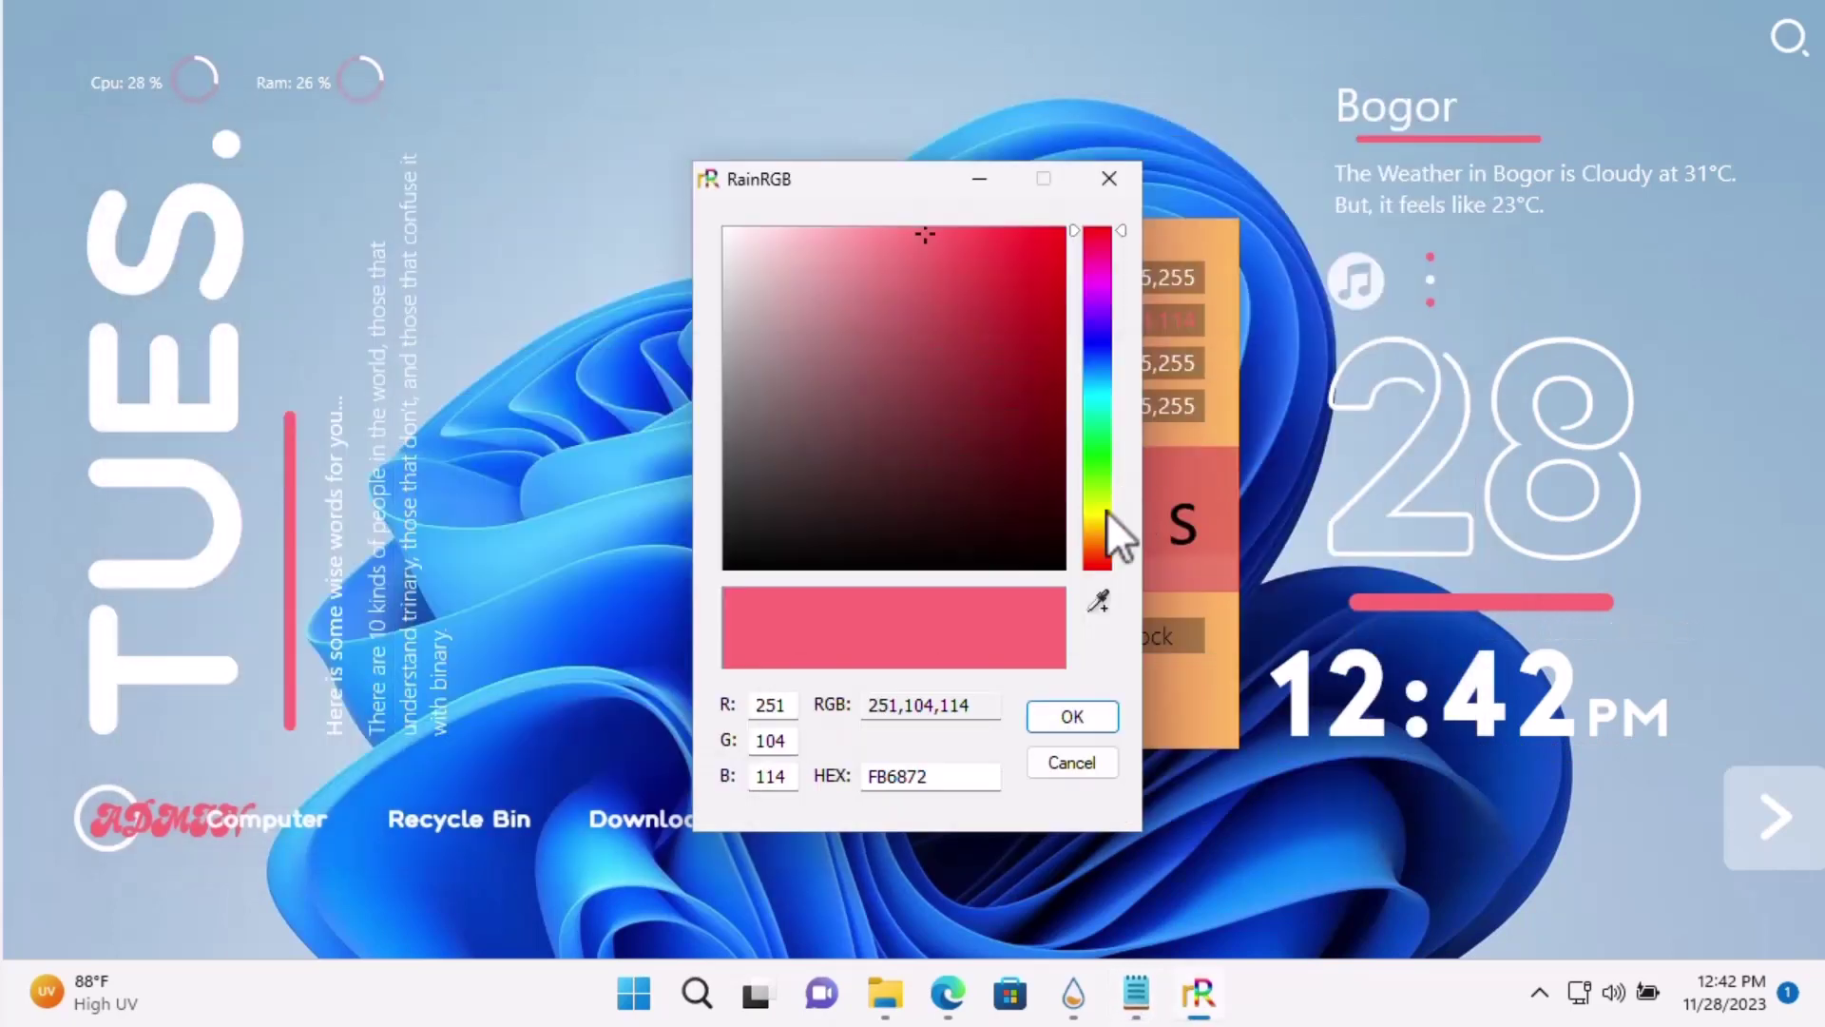
{"action": "left_click_drag", "start_coordinate": [941, 778], "coordinate": [858, 778]}
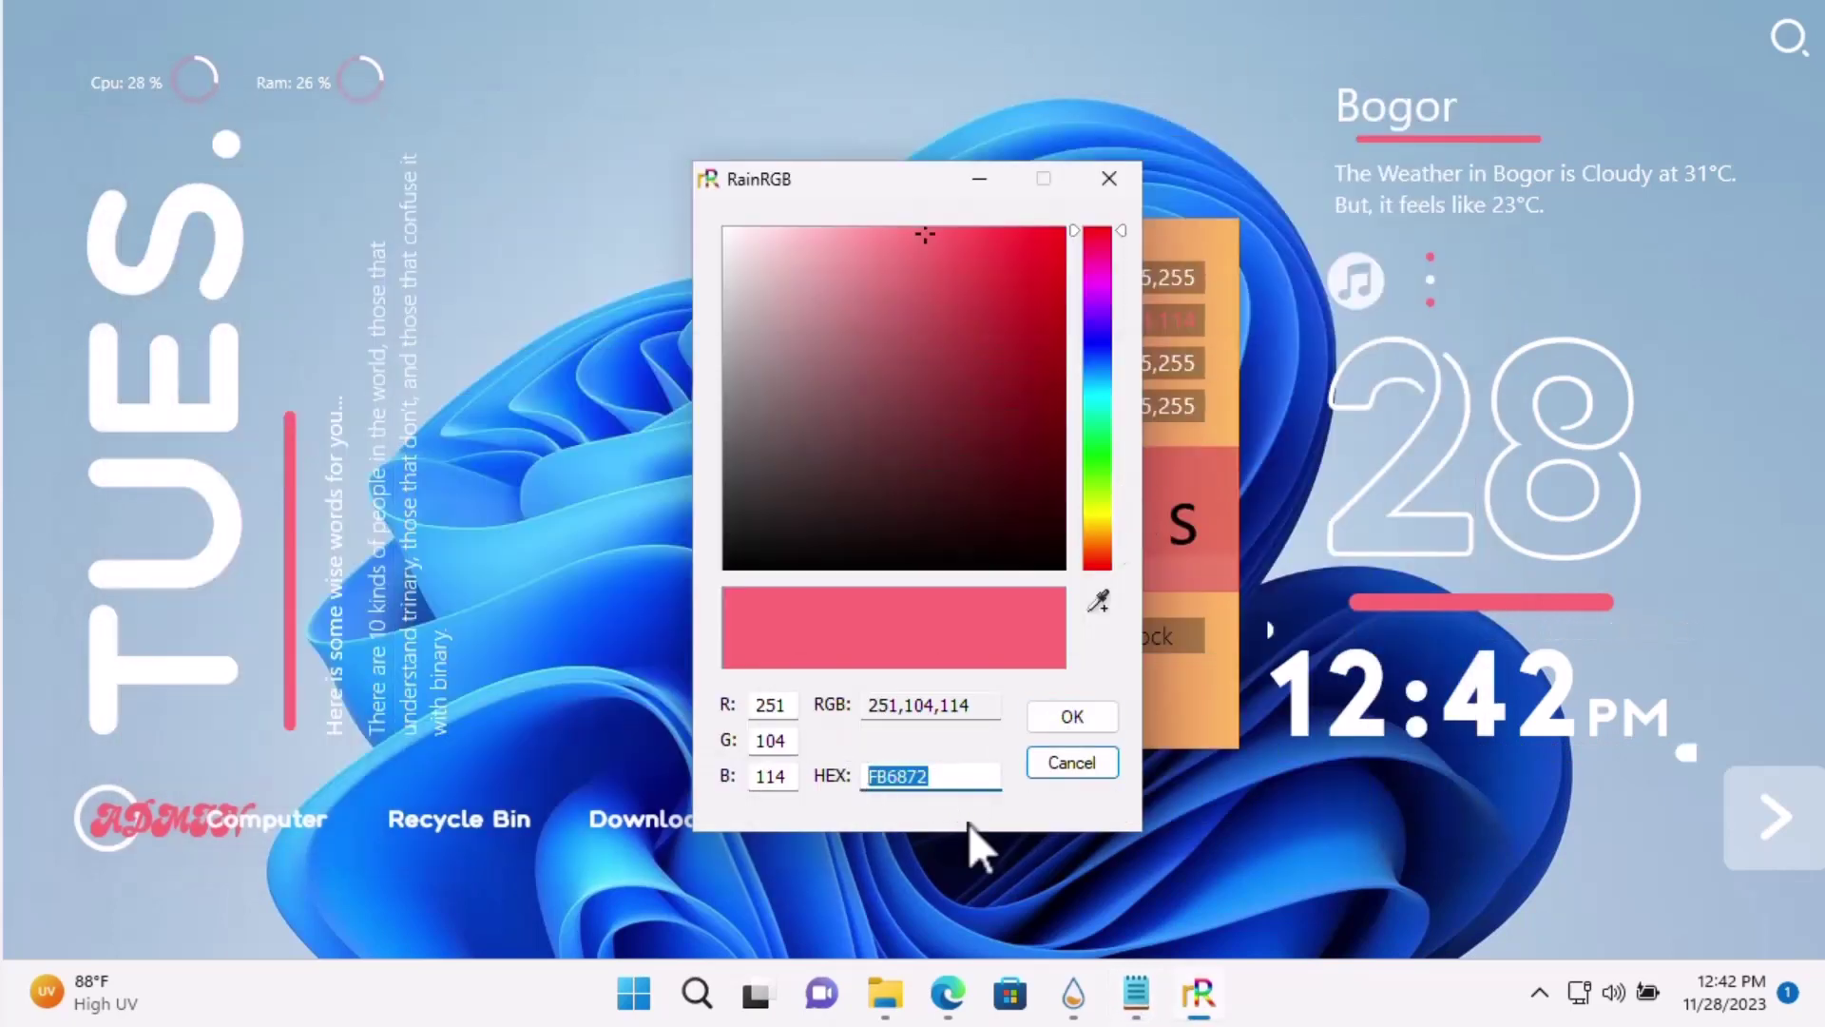
{"action": "key", "text": "ctrl+v"}
{"action": "left_click", "coordinate": [1074, 722]}
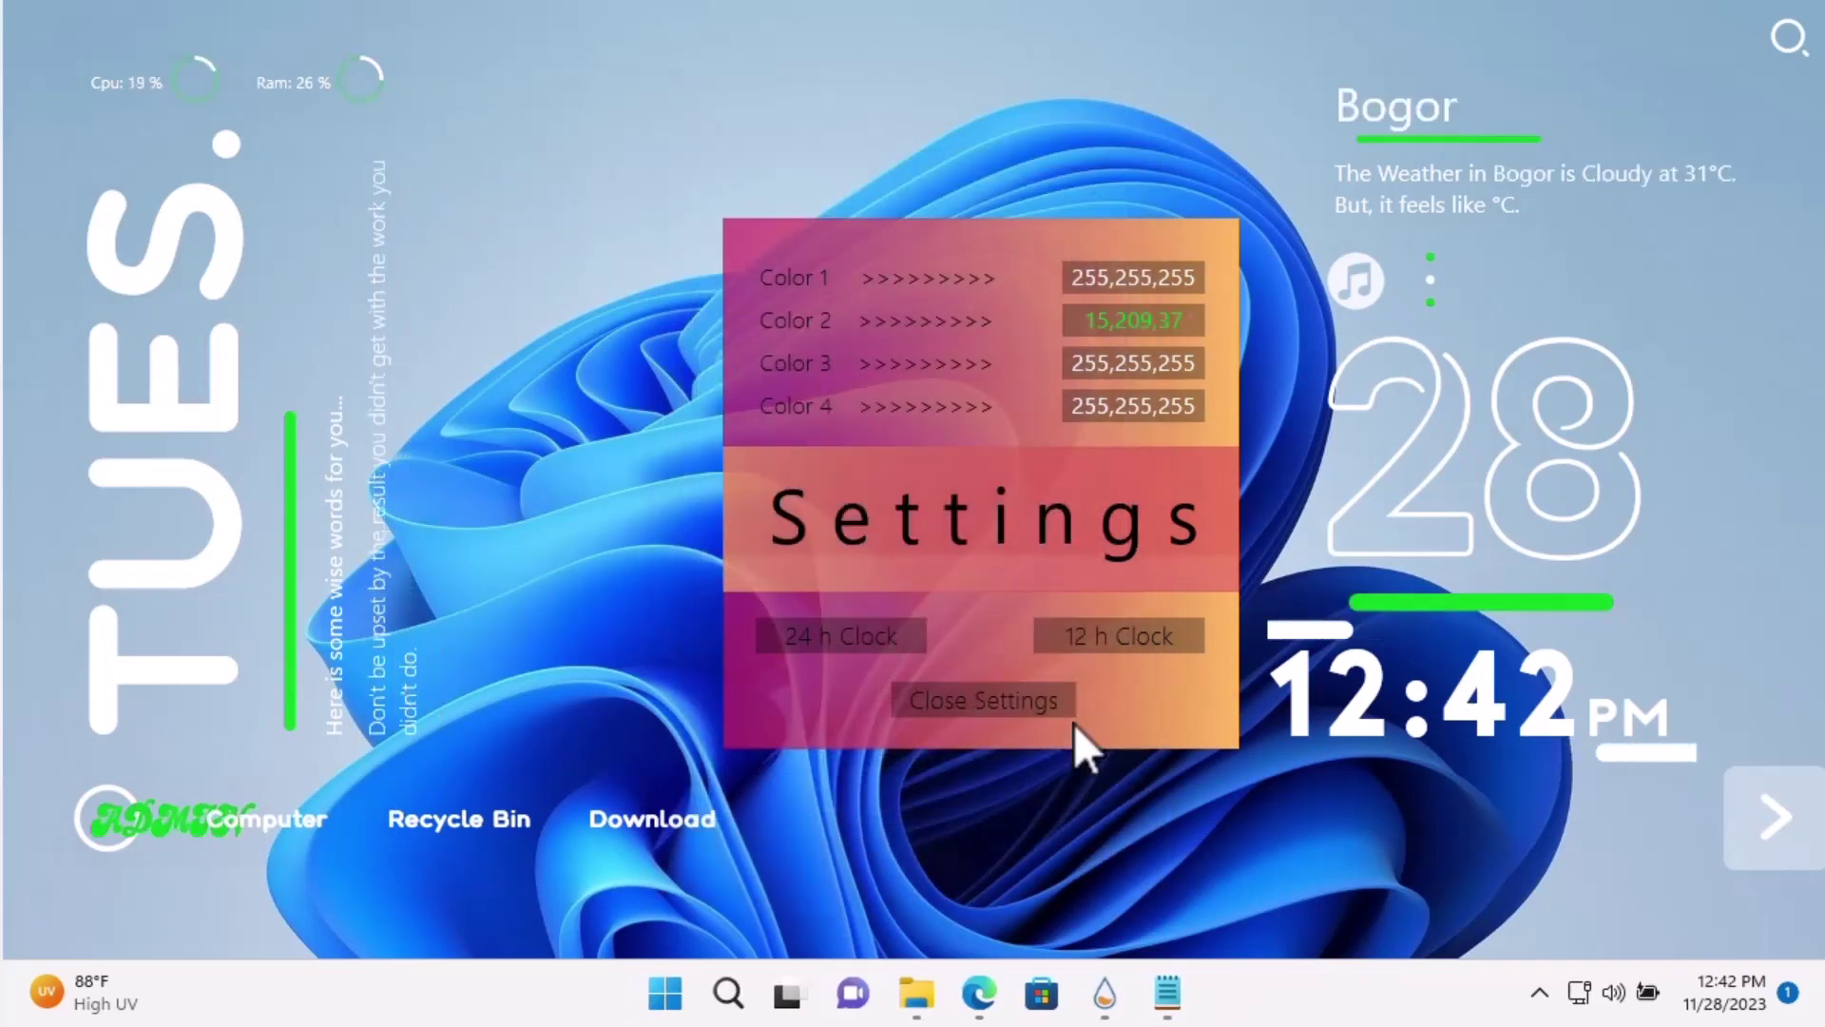
Copy the color 3 code from the notes, set the skin's Color 3 to hex D9C80B, and close the settings widget.
{"action": "left_click", "coordinate": [1167, 993]}
{"action": "left_click_drag", "start_coordinate": [316, 303], "coordinate": [242, 302]}
{"action": "key", "text": "ctrl+c"}
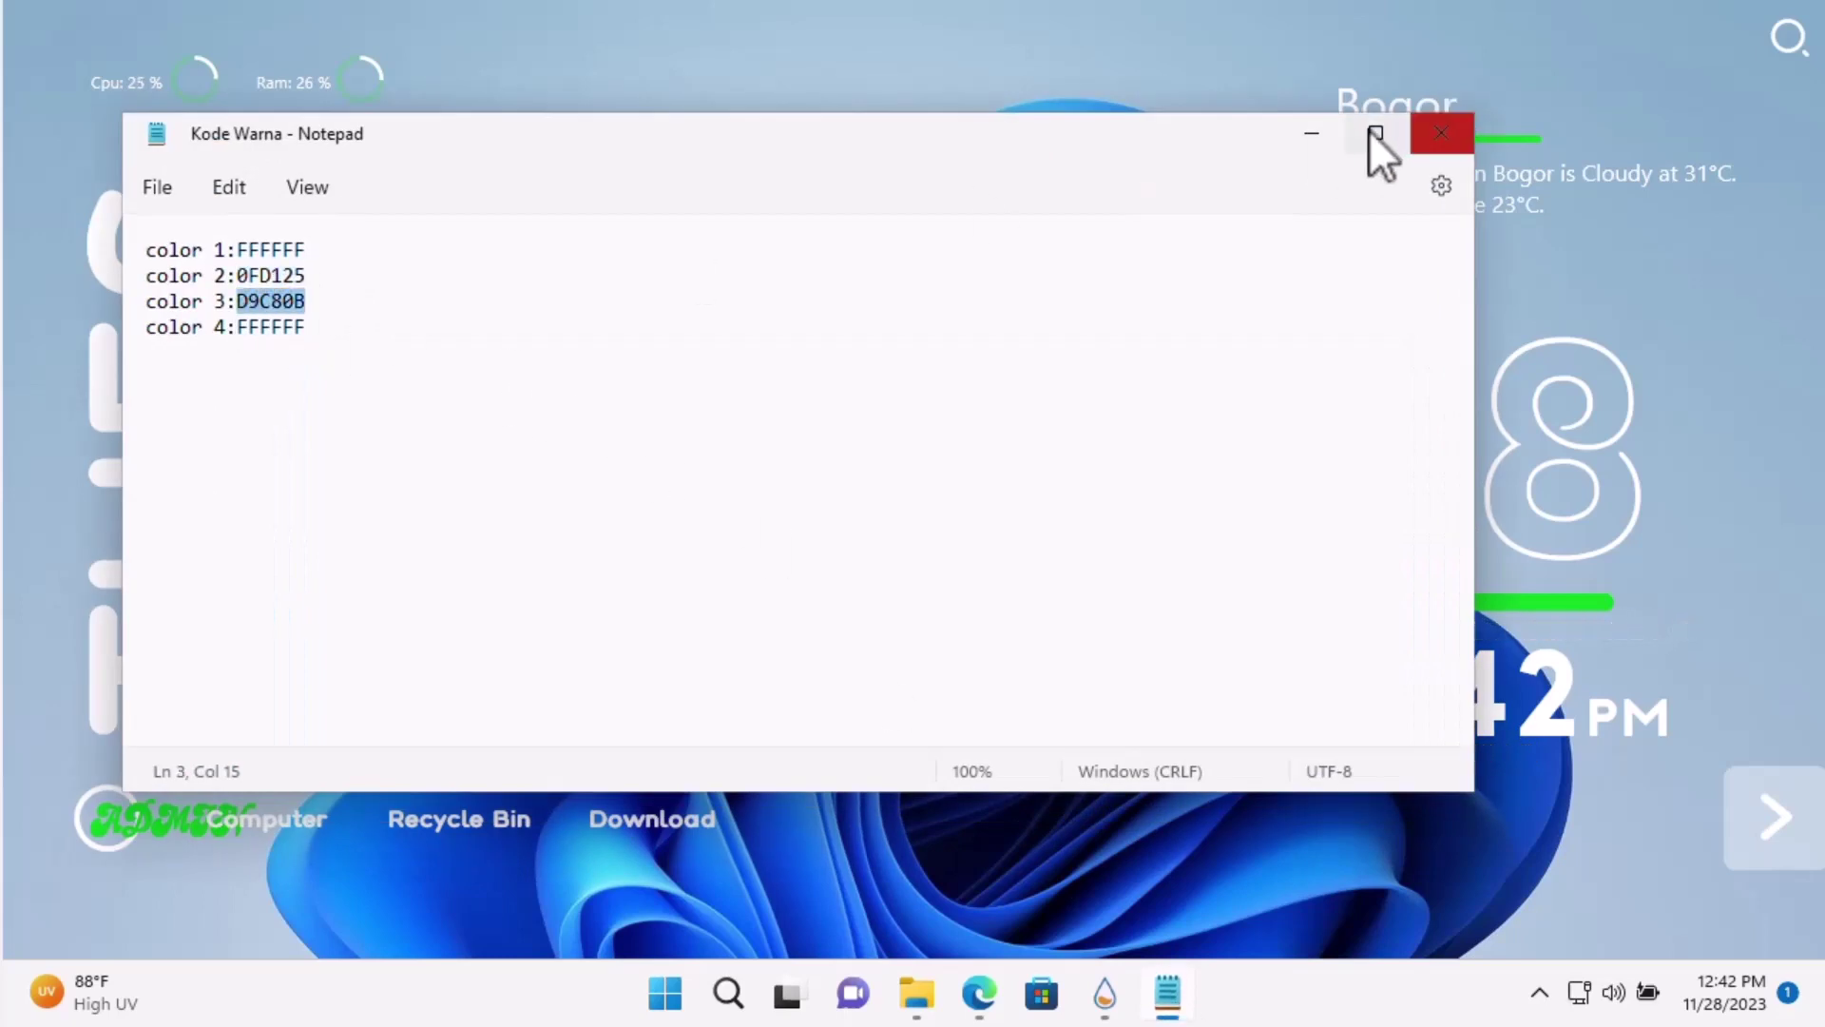
{"action": "left_click", "coordinate": [1310, 134]}
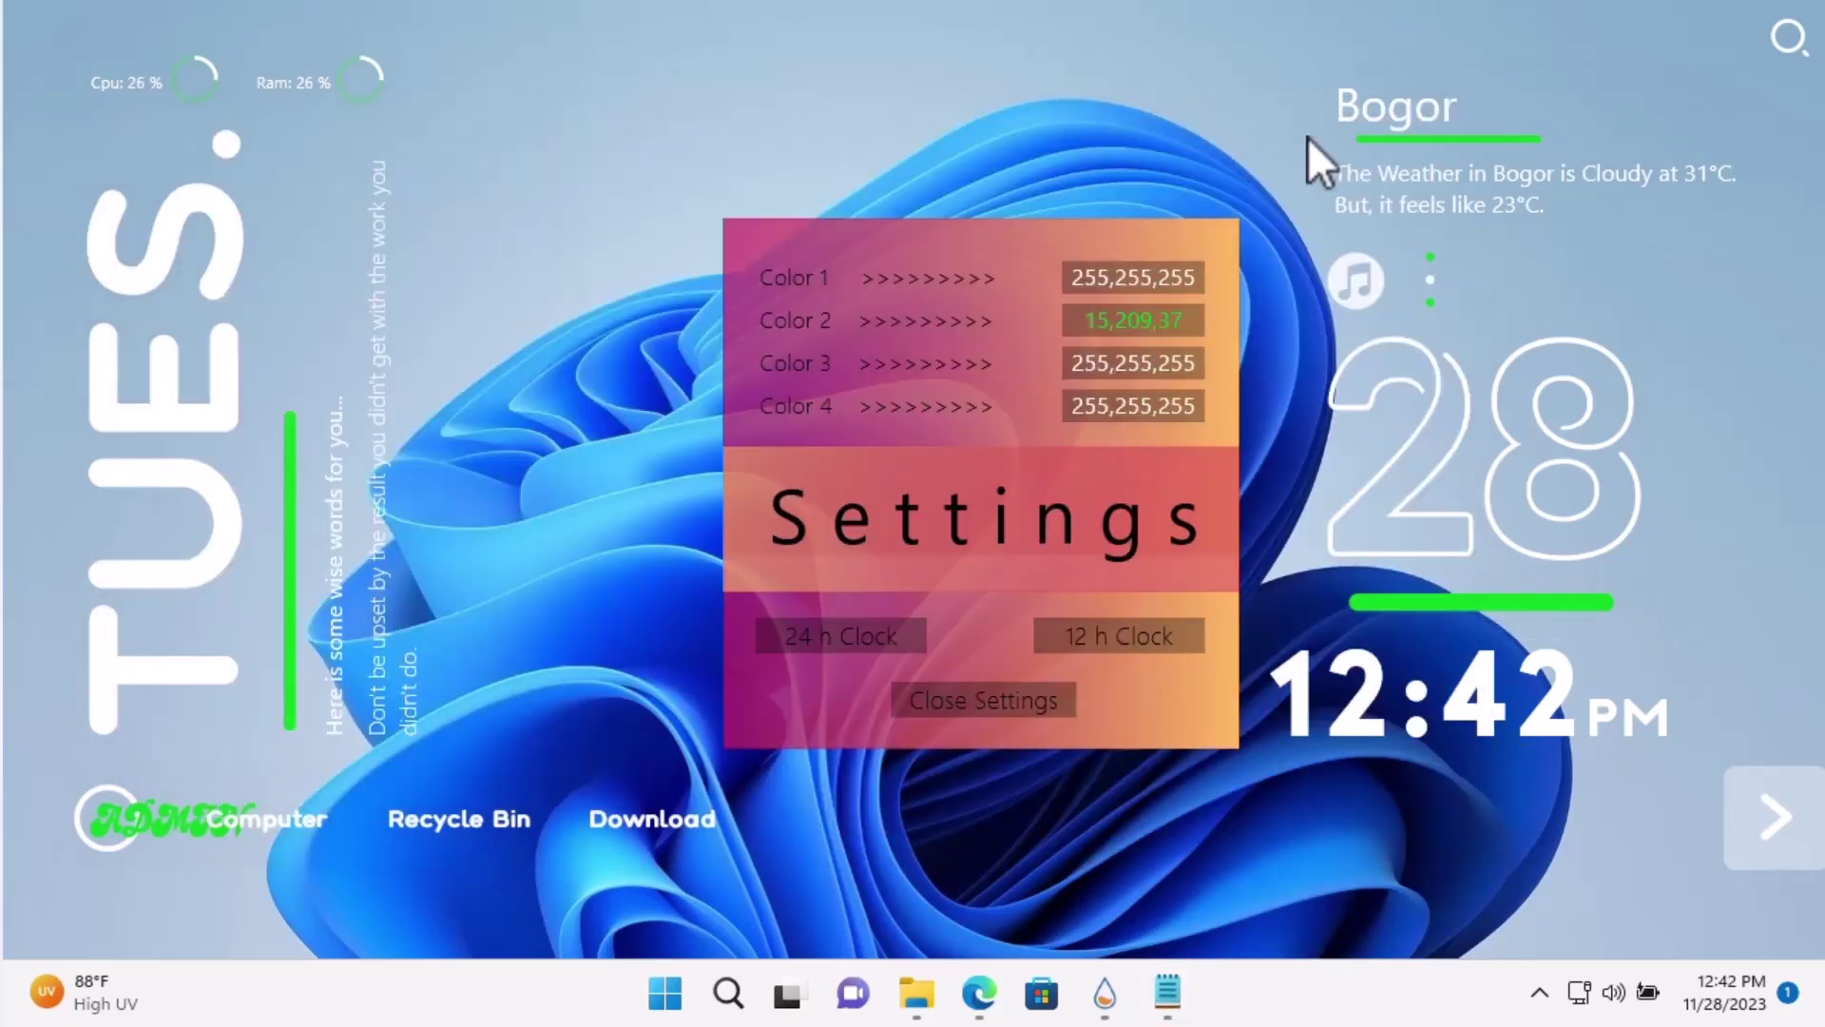
{"action": "left_click", "coordinate": [1142, 369]}
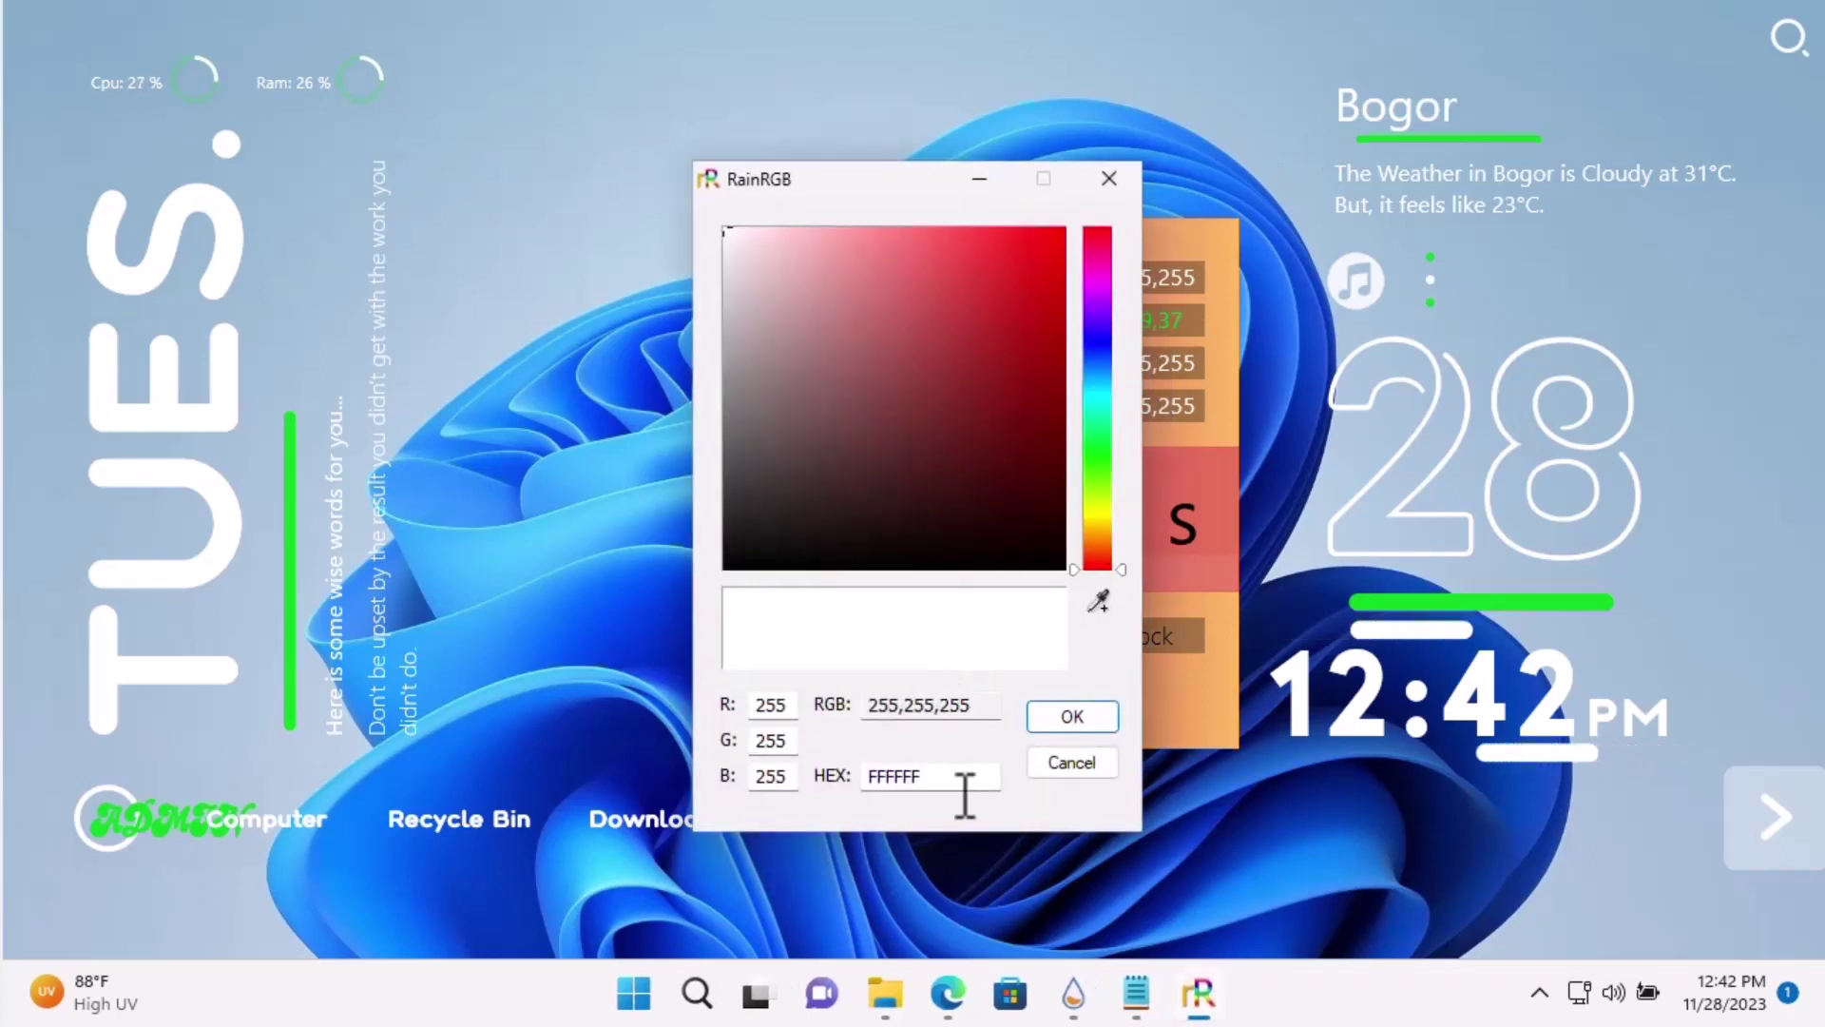
{"action": "left_click_drag", "start_coordinate": [961, 787], "coordinate": [803, 782]}
{"action": "key", "text": "ctrl+v"}
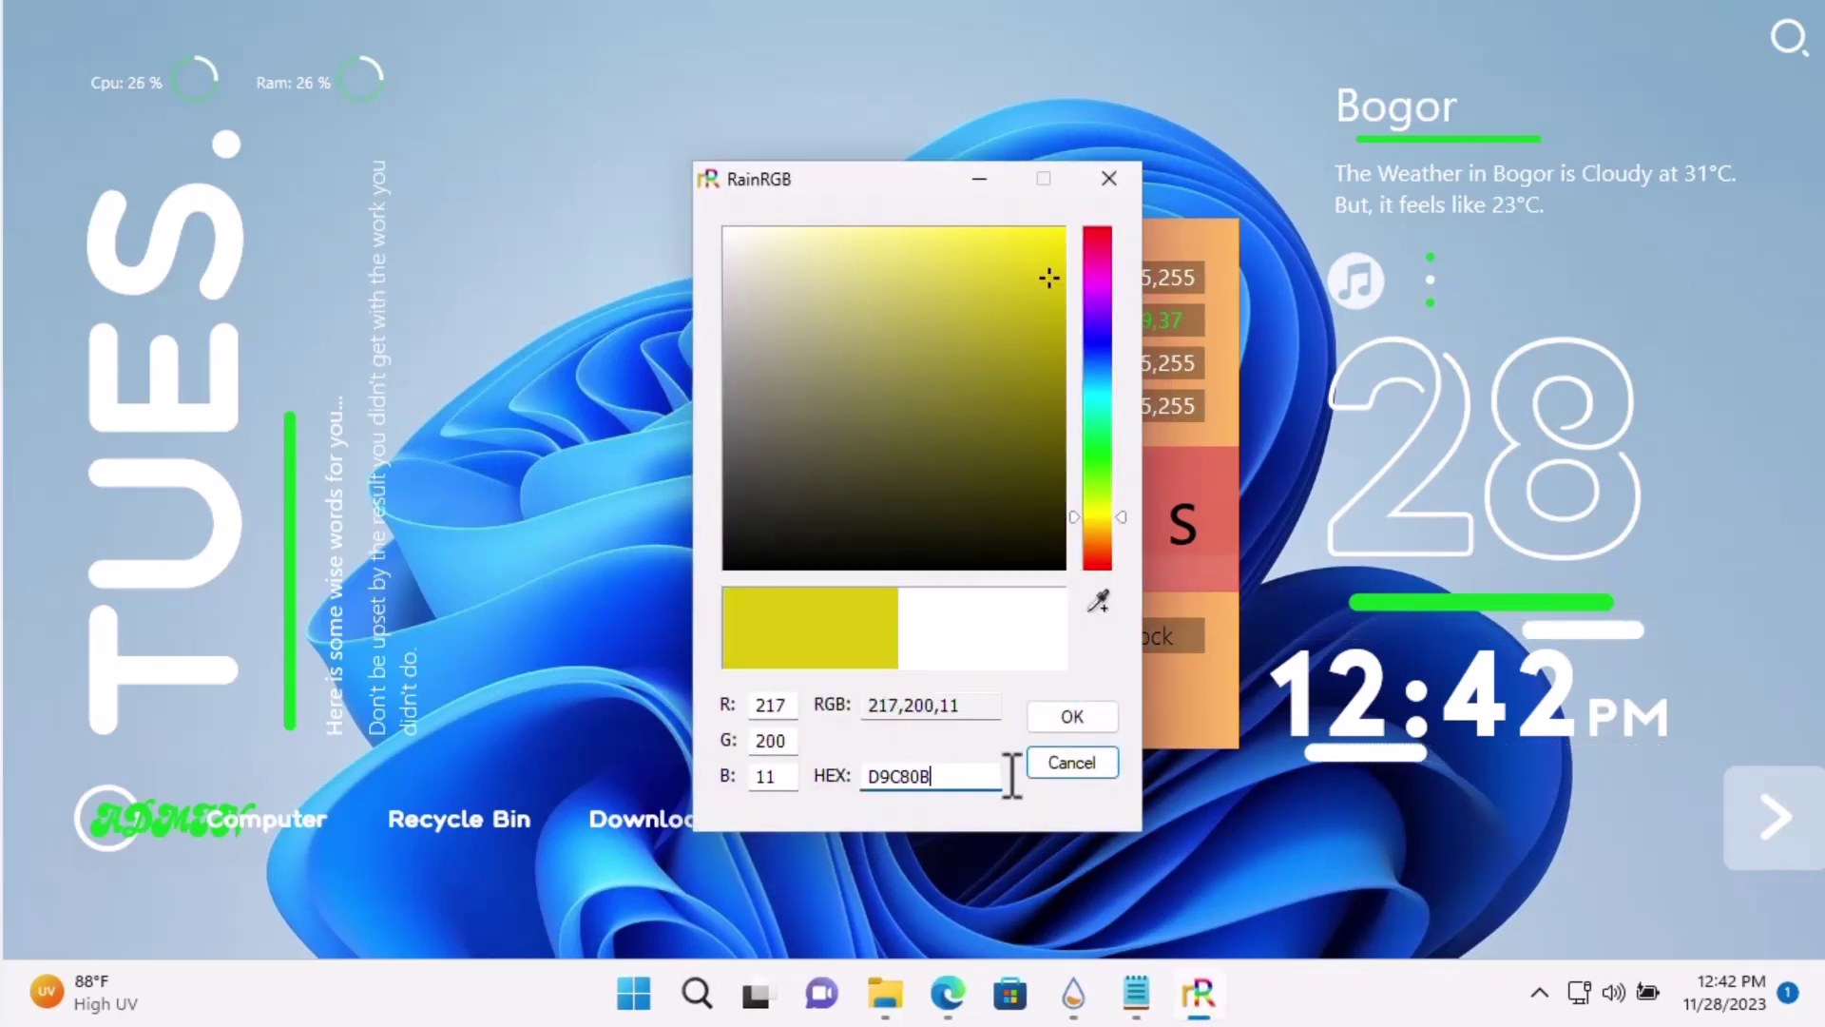
{"action": "left_click", "coordinate": [1069, 725]}
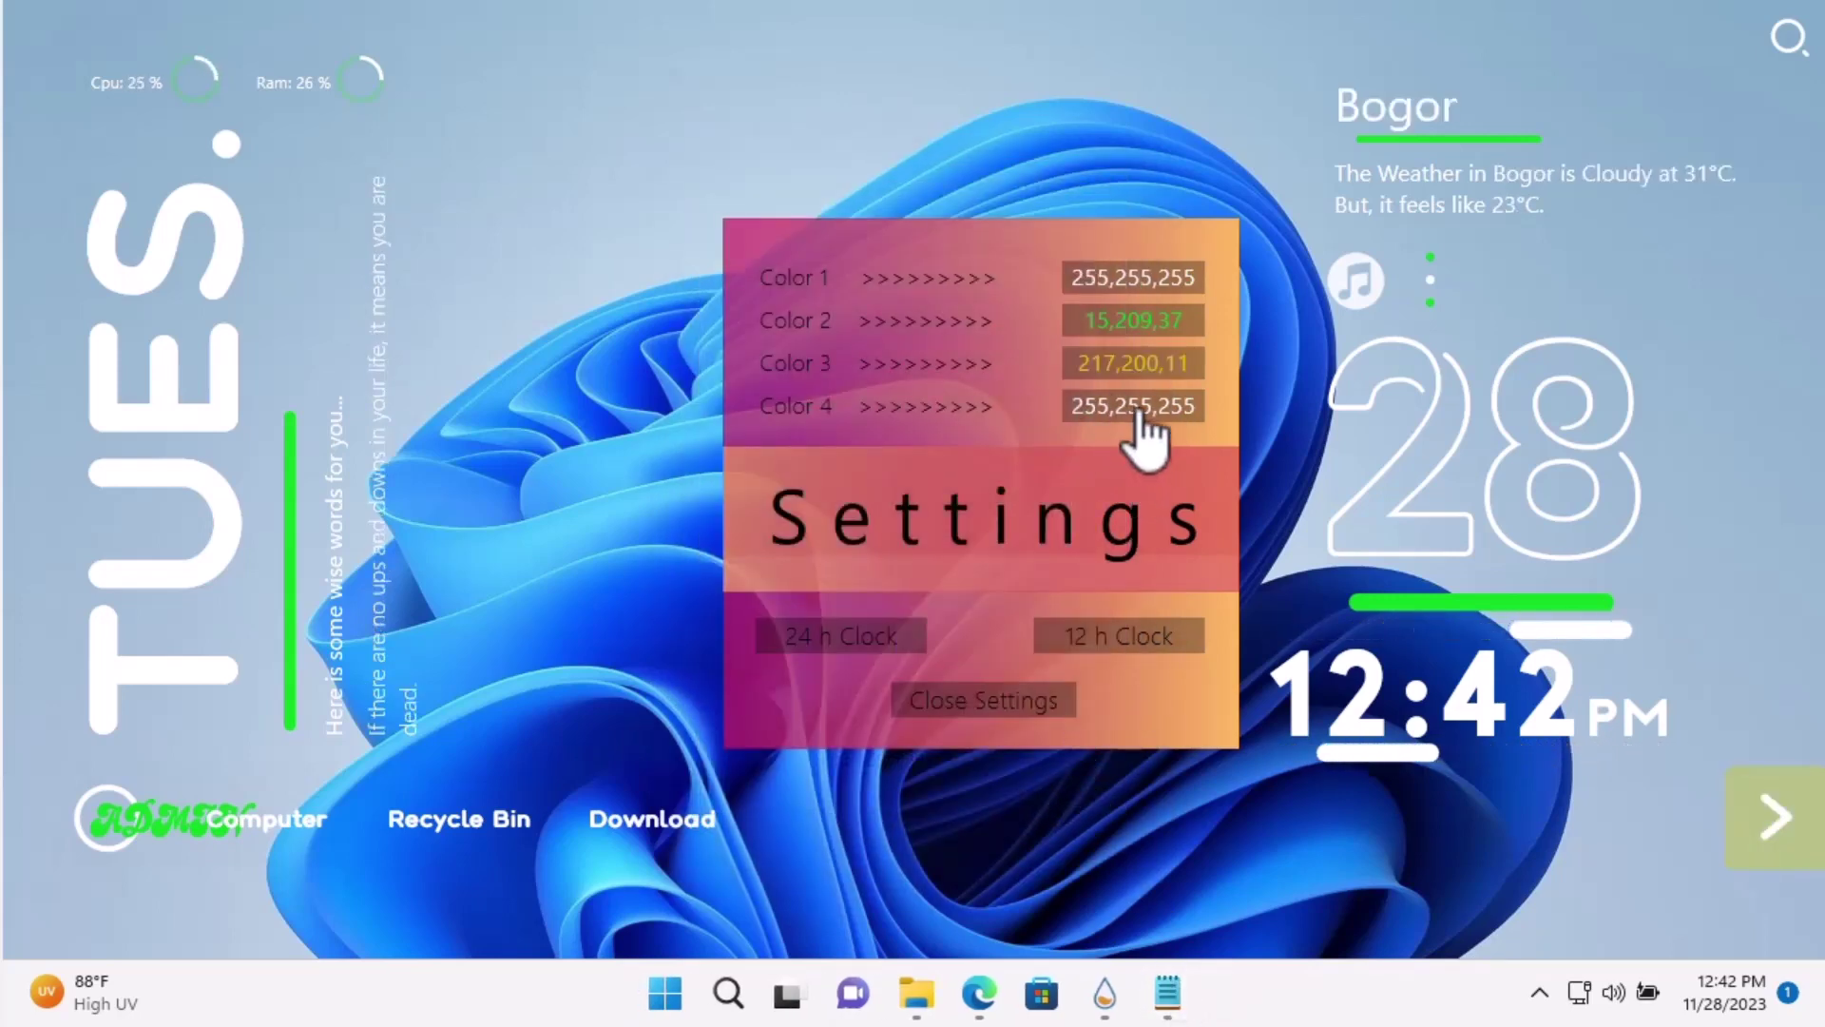
{"action": "left_click", "coordinate": [986, 704]}
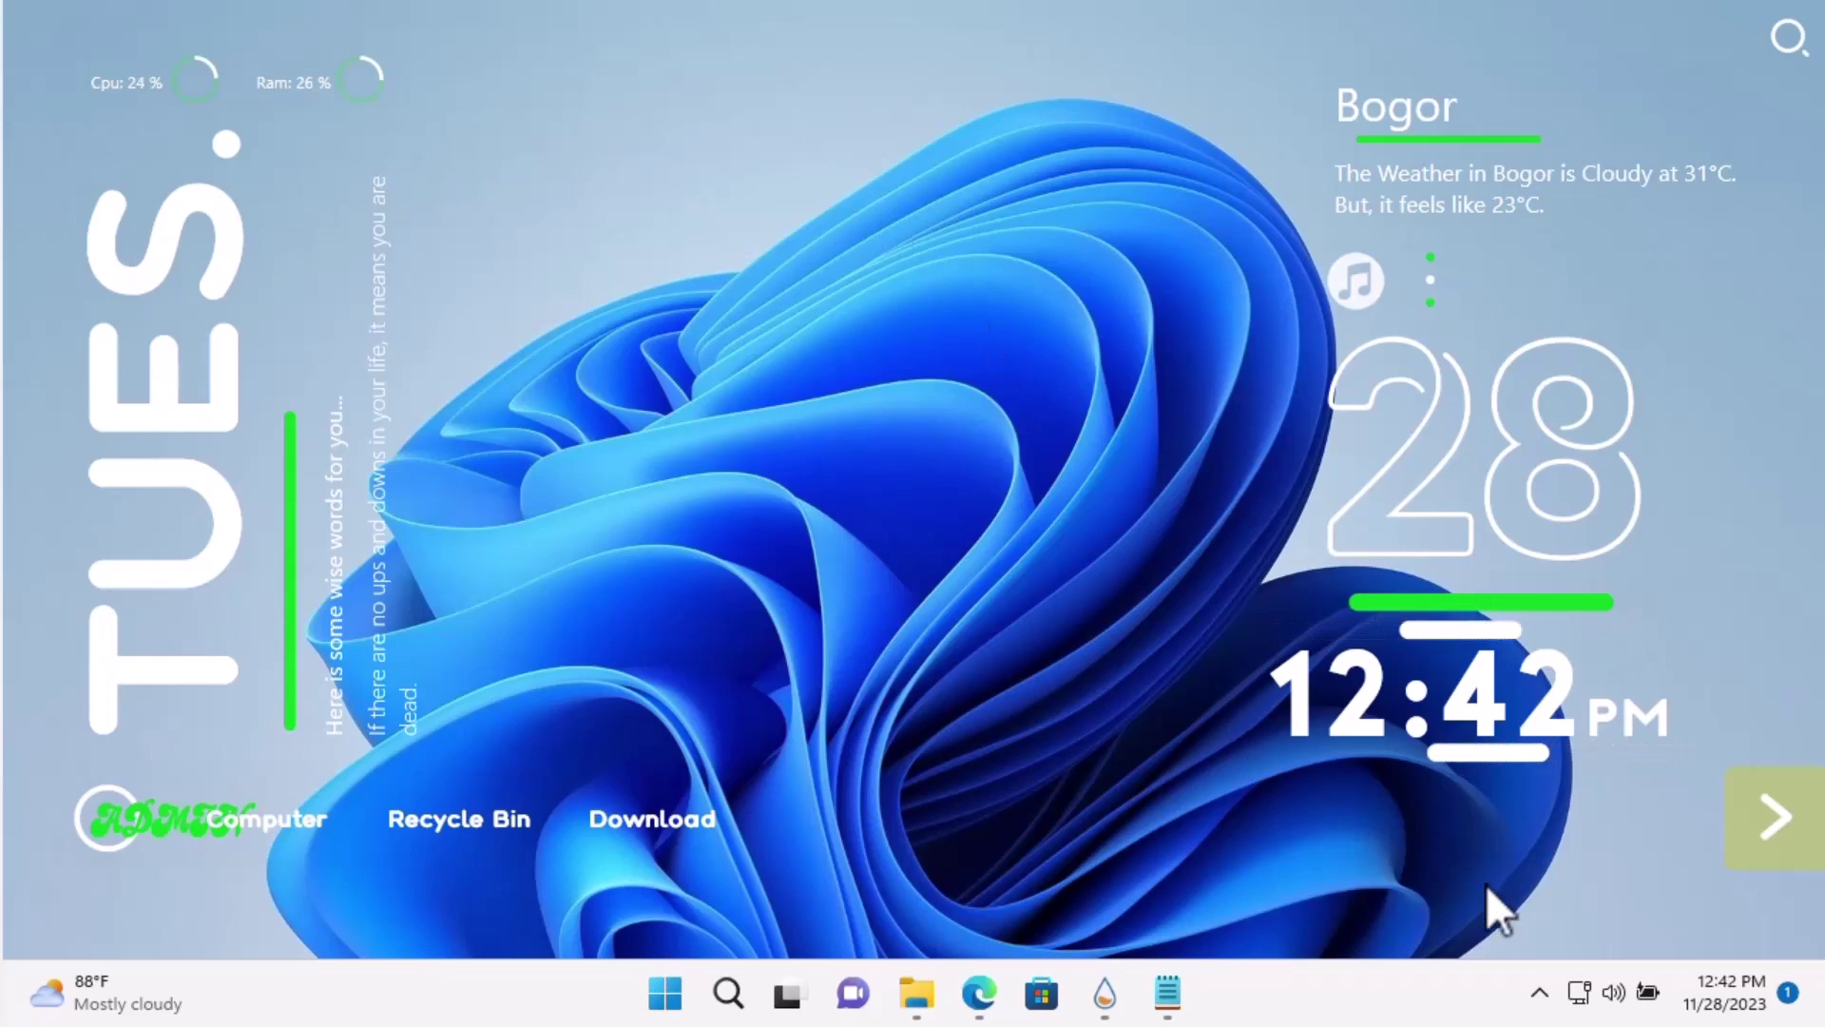
Bring back the Rainmeter manager and turn off the Draggable option for Date.ini and Day.ini in the Aada skin.
{"action": "left_click", "coordinate": [1106, 993]}
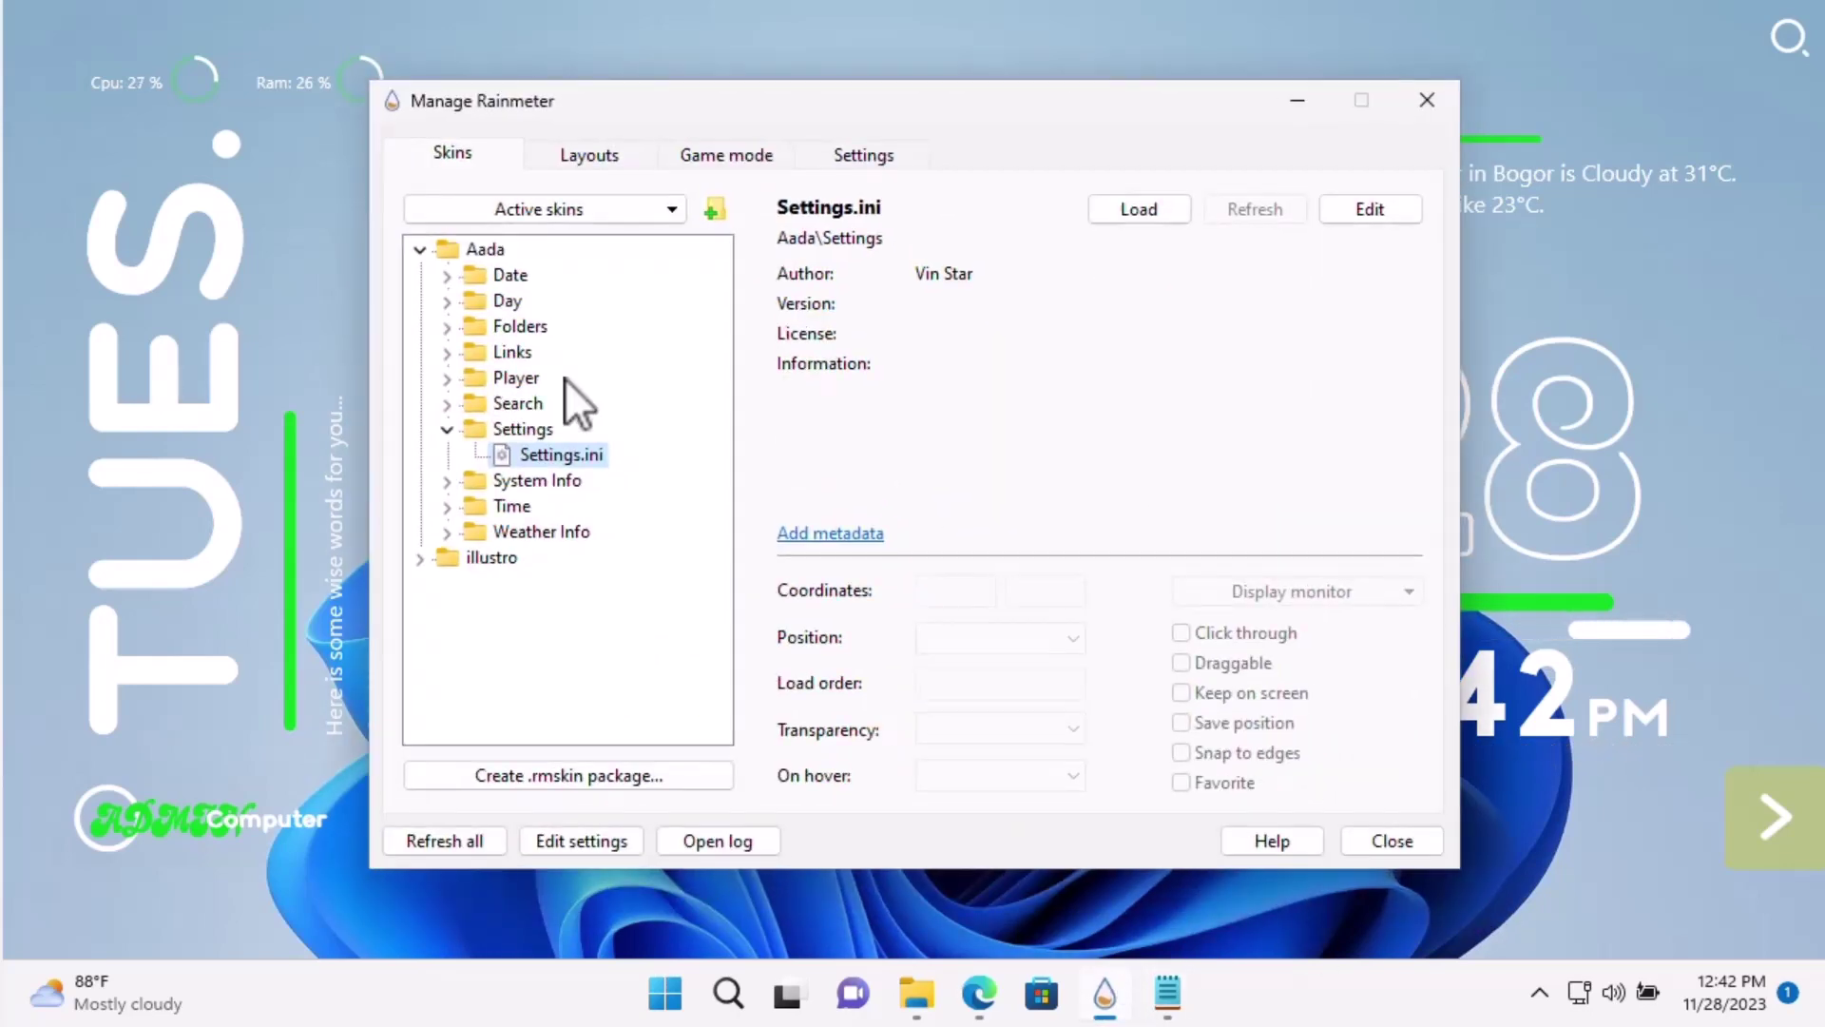
{"action": "left_click", "coordinate": [446, 278]}
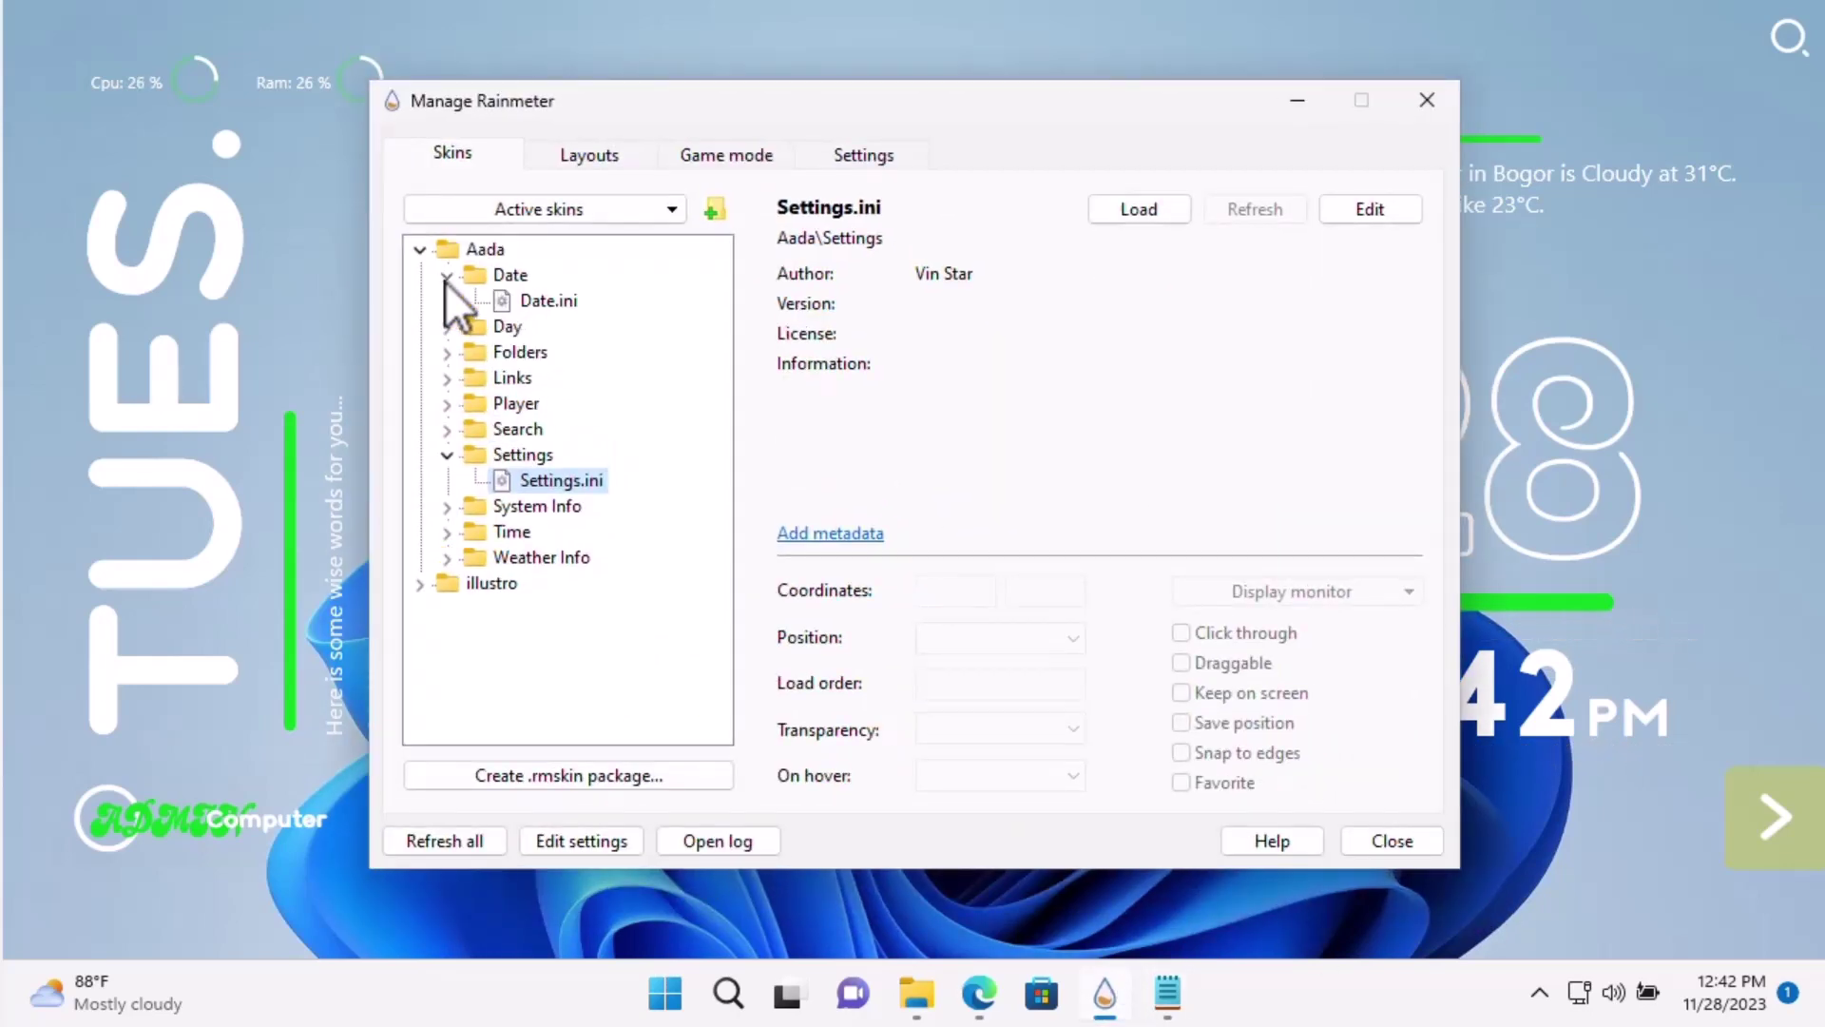
{"action": "left_click", "coordinate": [539, 300]}
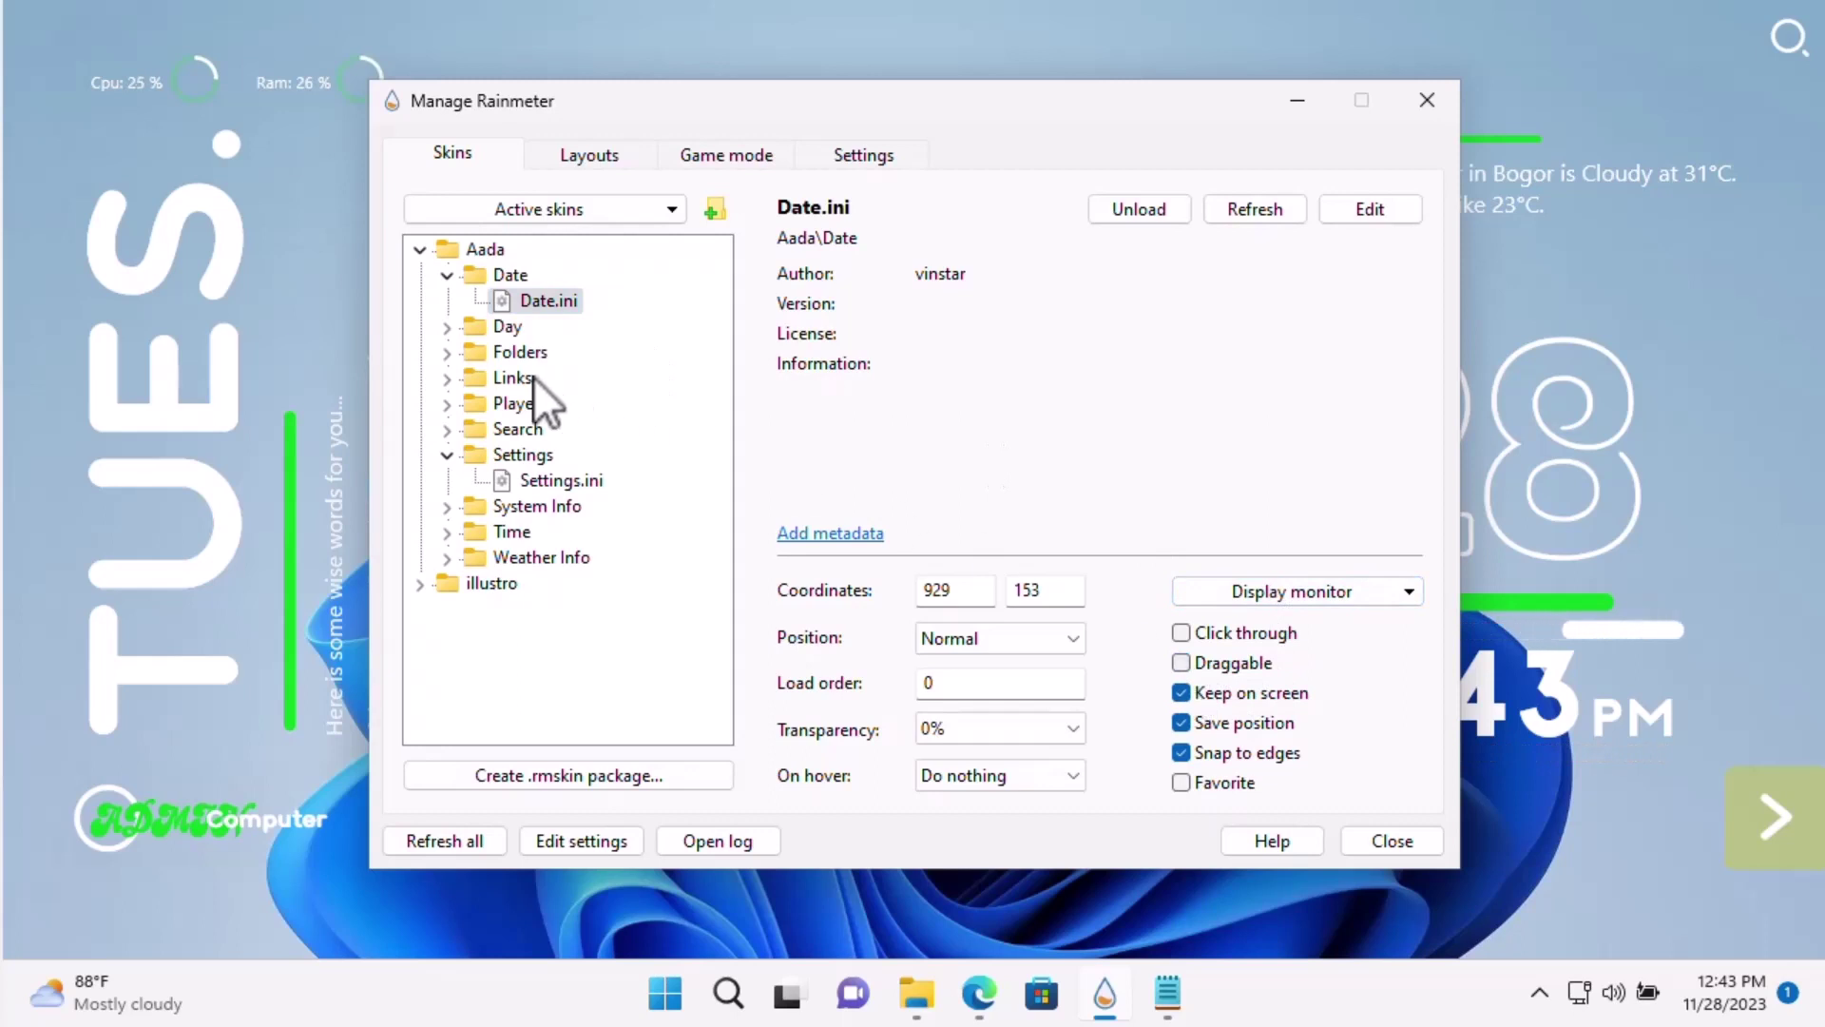
{"action": "left_click", "coordinate": [448, 328]}
{"action": "left_click", "coordinate": [542, 354]}
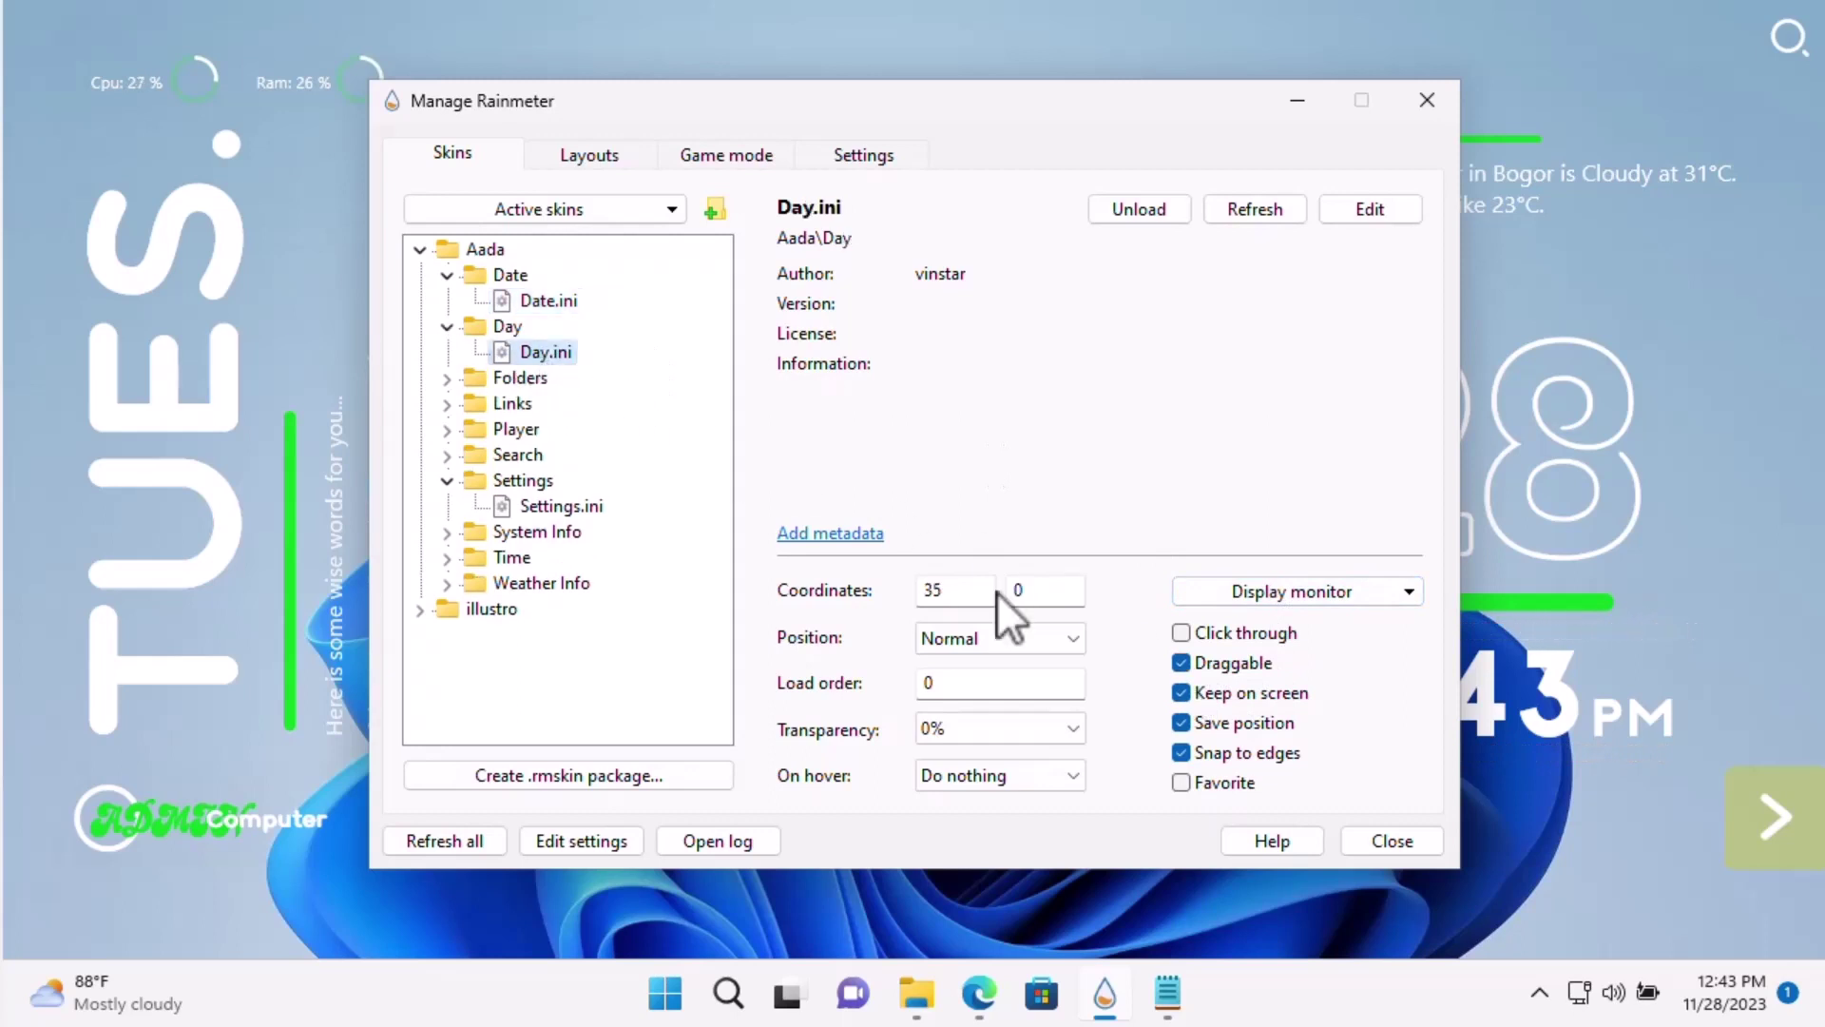
{"action": "left_click", "coordinate": [1190, 664]}
Turn off the Draggable option for Folders.ini and display the options of Links.ini.
{"action": "left_click", "coordinate": [447, 378]}
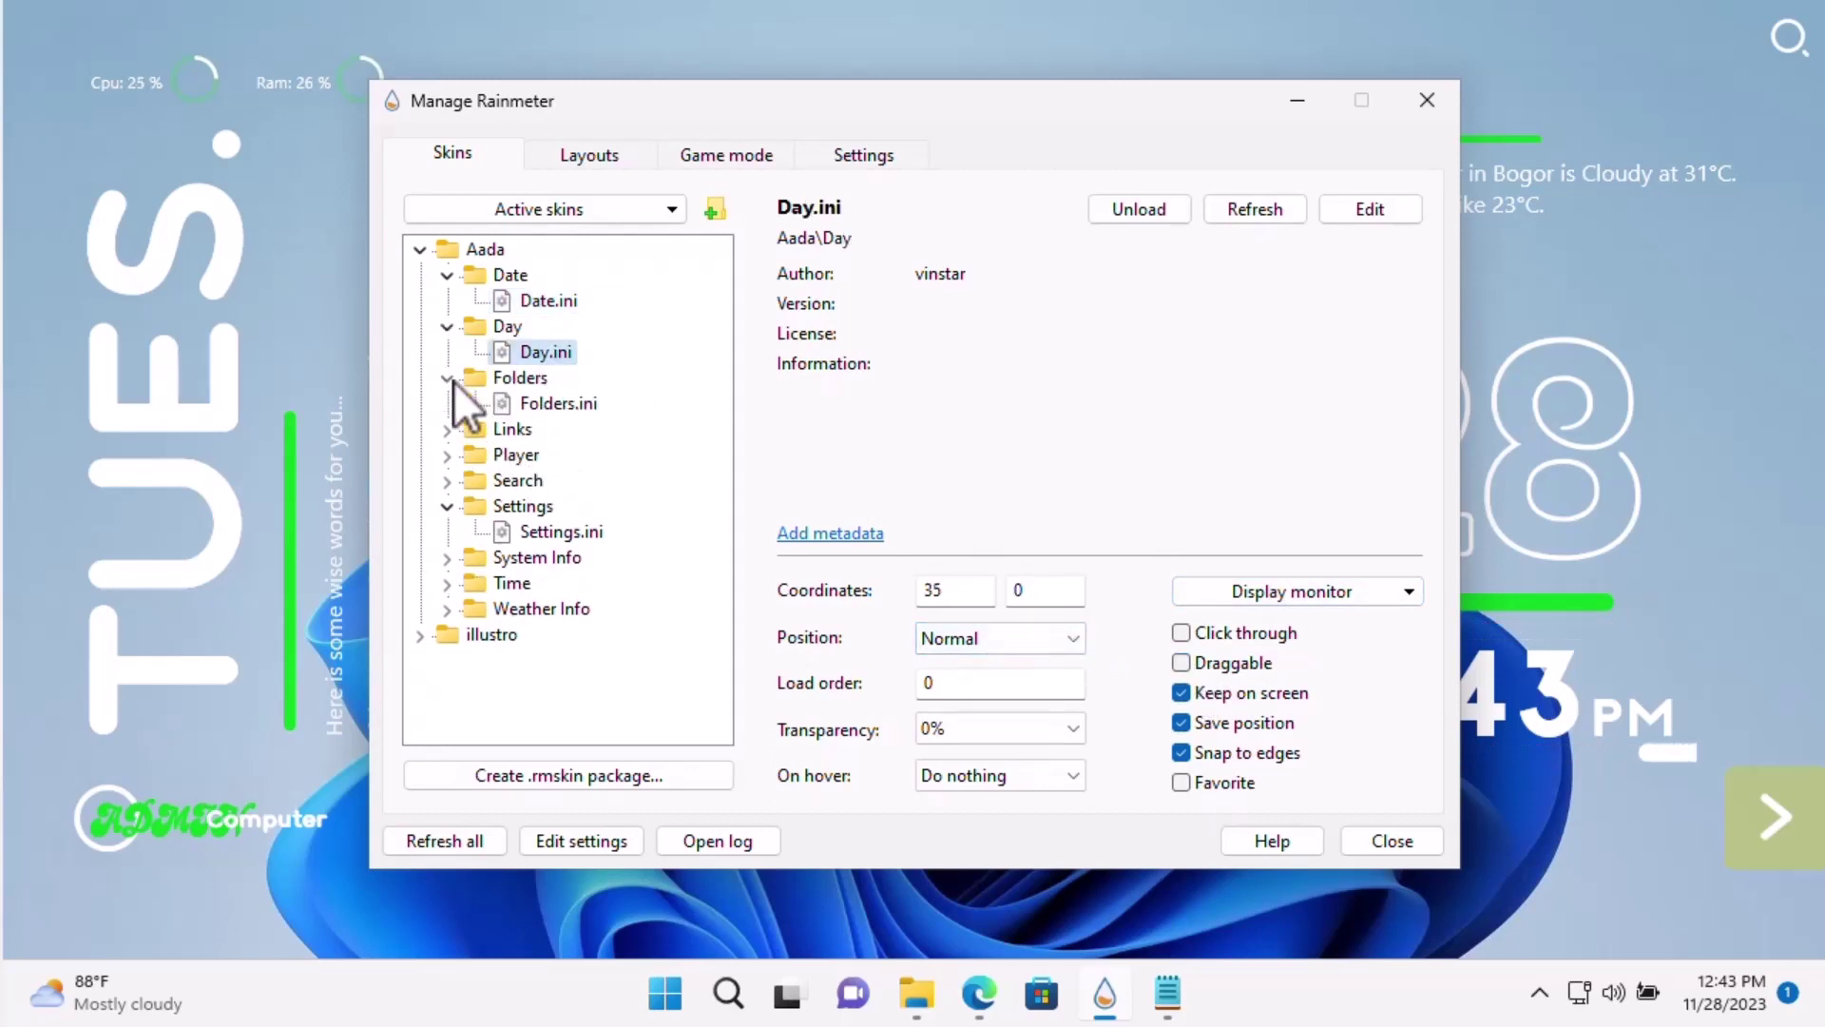
{"action": "left_click", "coordinate": [557, 403]}
{"action": "left_click", "coordinate": [1181, 663]}
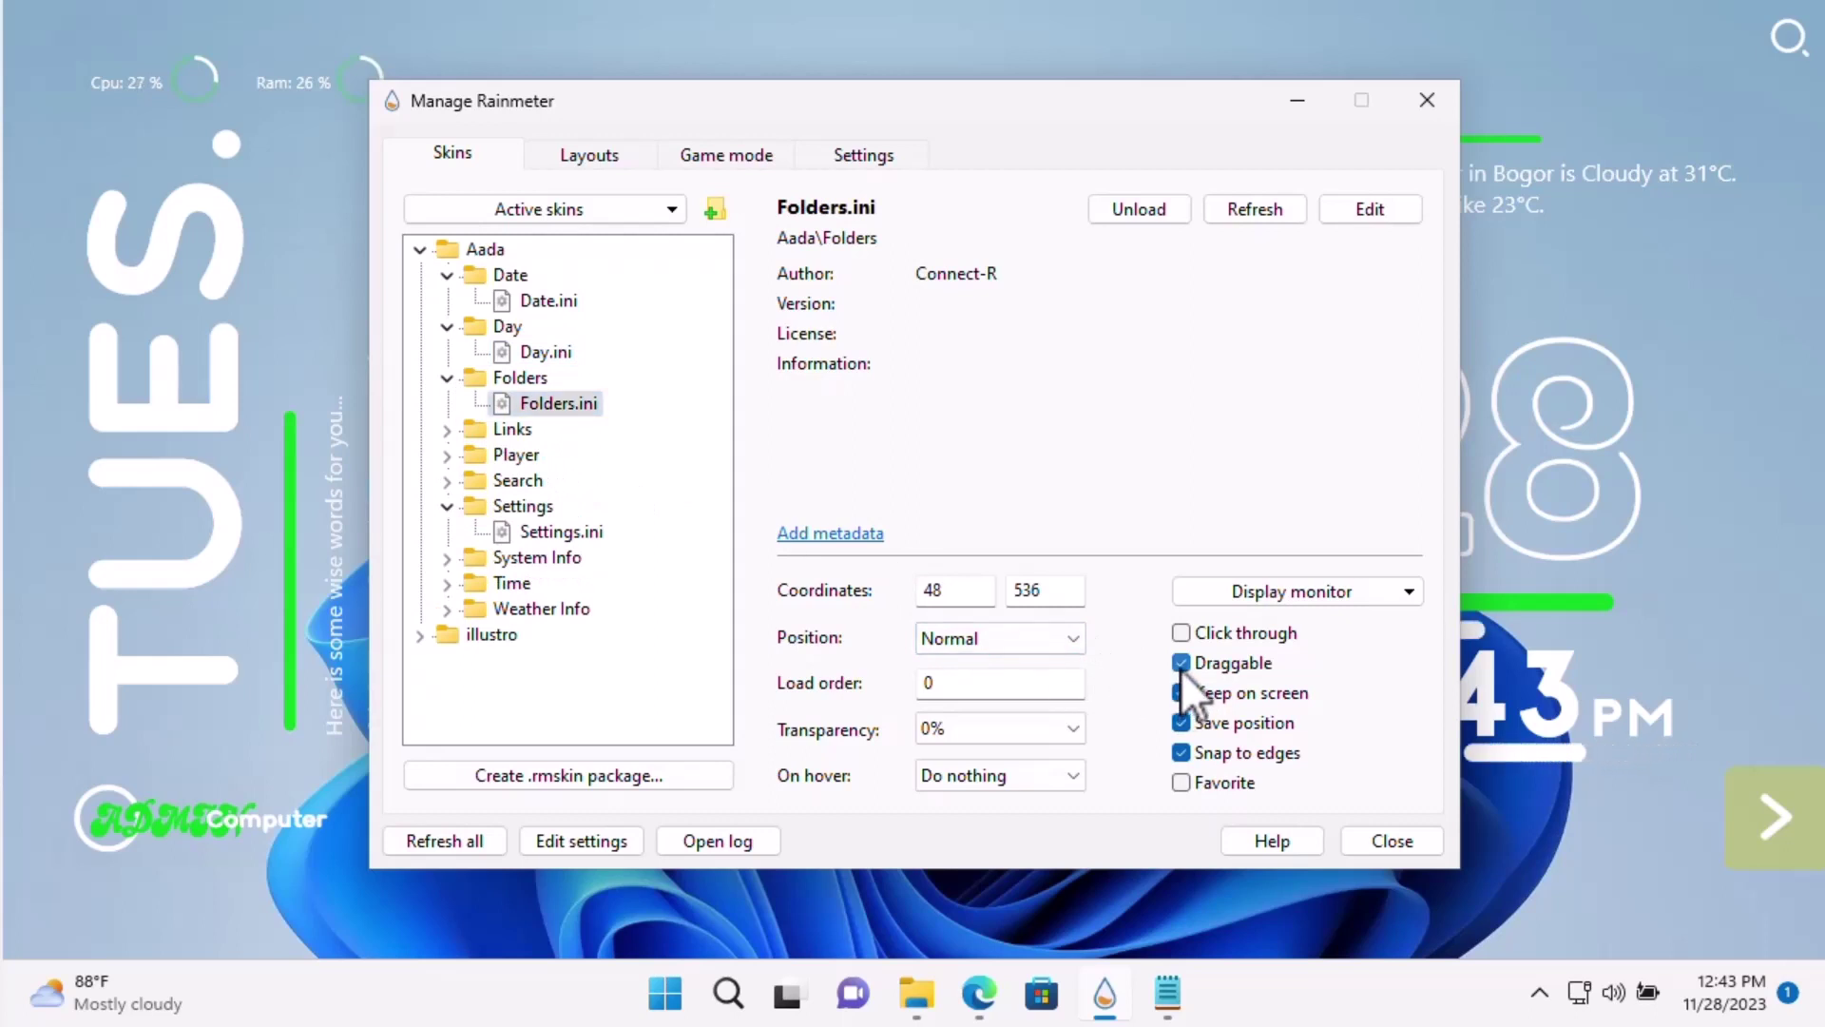
{"action": "left_click", "coordinate": [448, 432]}
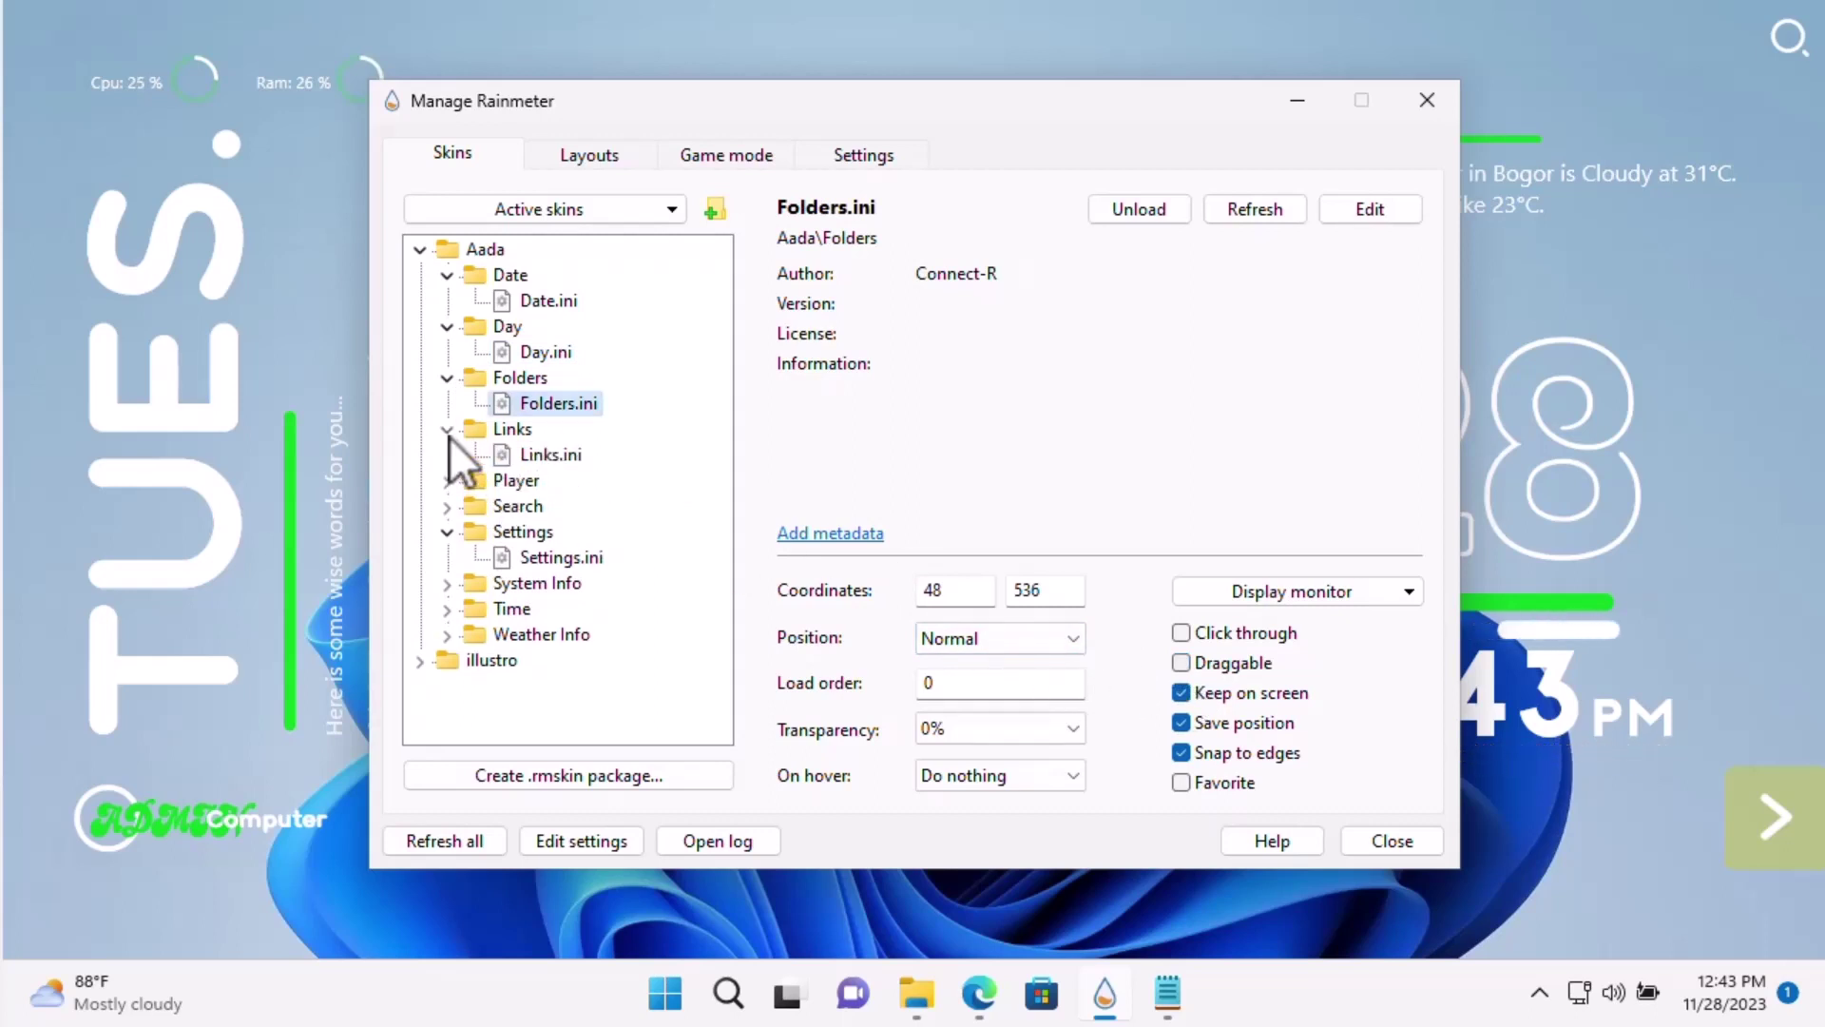
{"action": "left_click", "coordinate": [570, 456]}
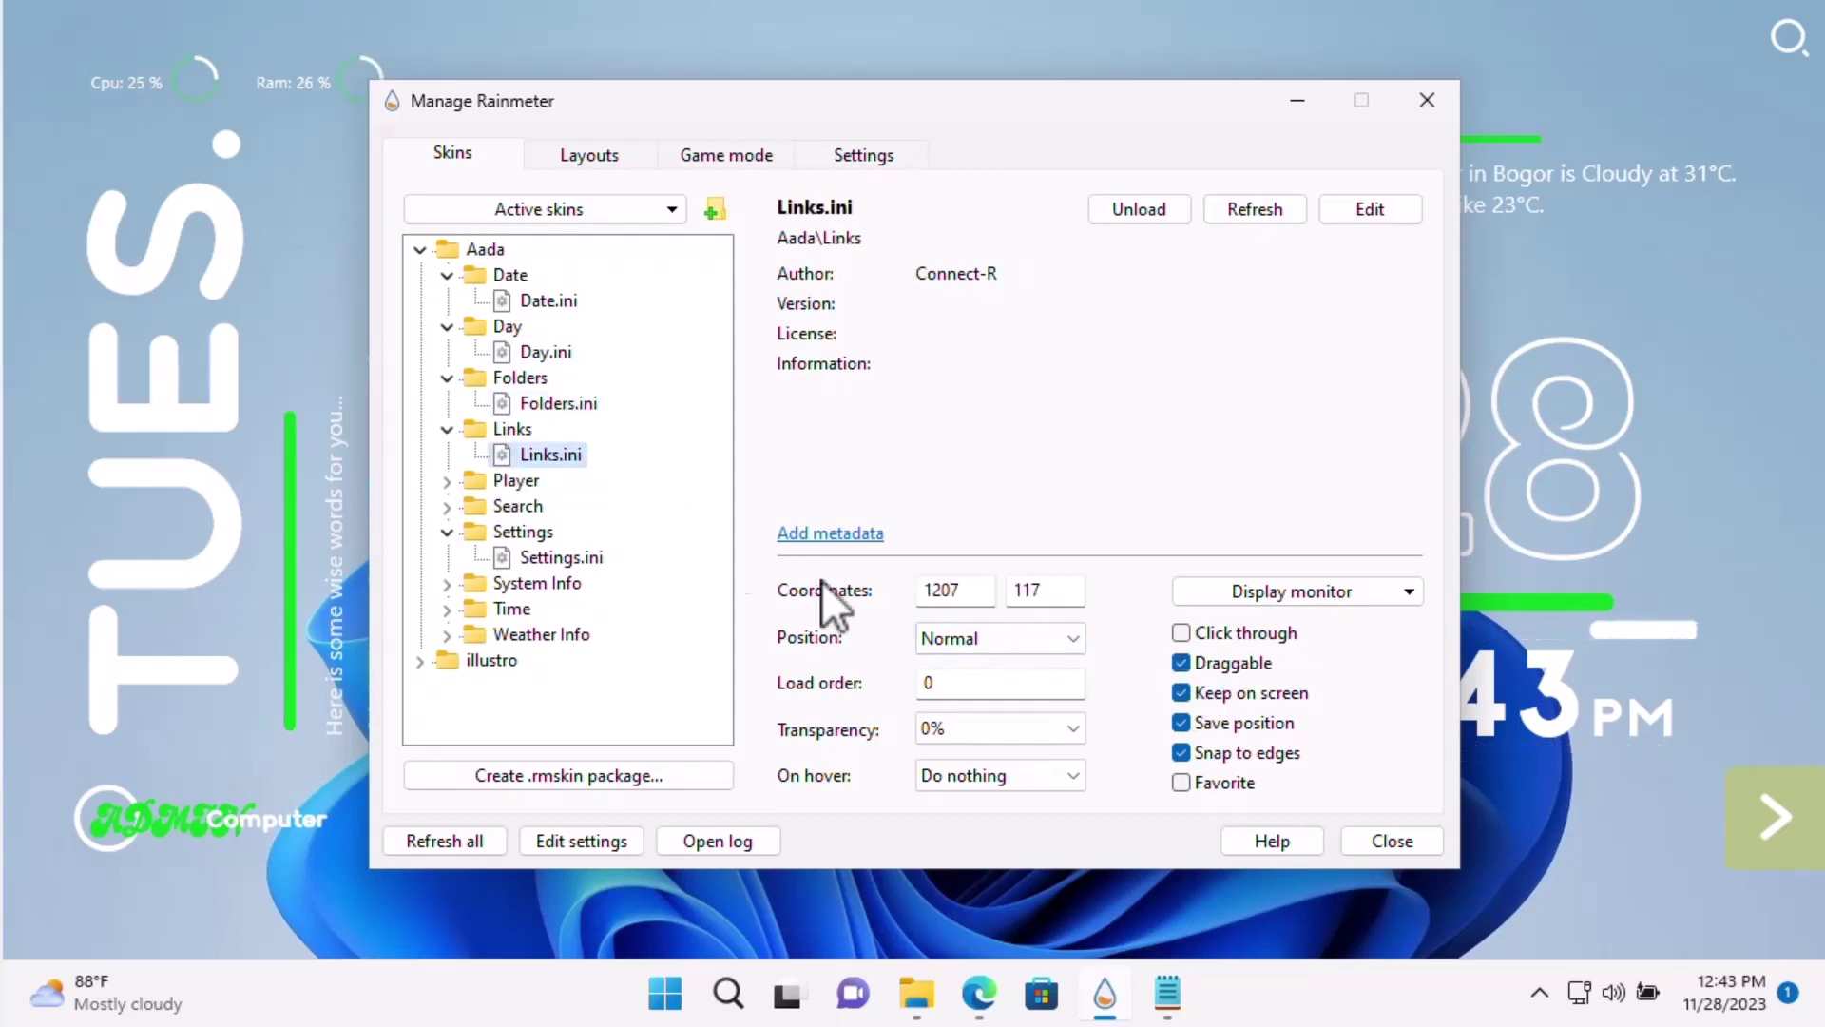
Turn off the Draggable option for the Aada skin's Player.ini and Search.ini.
{"action": "left_click", "coordinate": [447, 481]}
{"action": "left_click", "coordinate": [543, 507]}
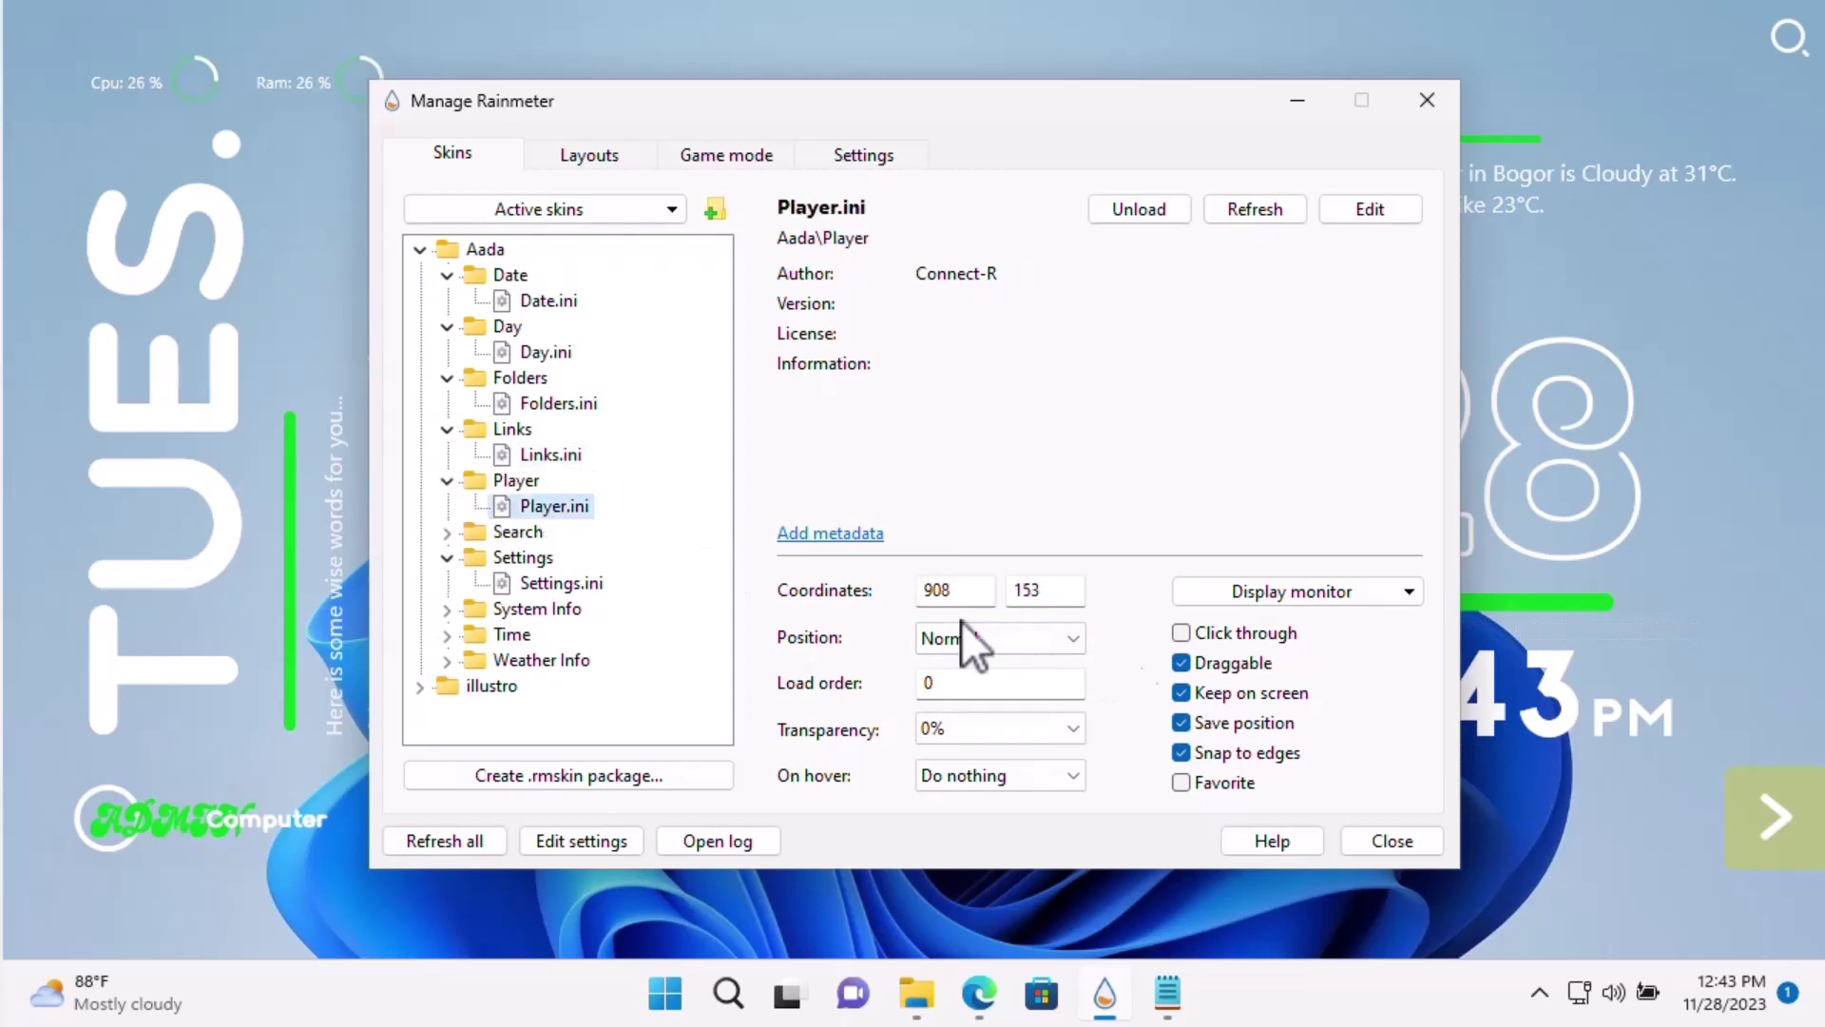
{"action": "left_click", "coordinate": [1184, 666]}
{"action": "left_click", "coordinate": [448, 532]}
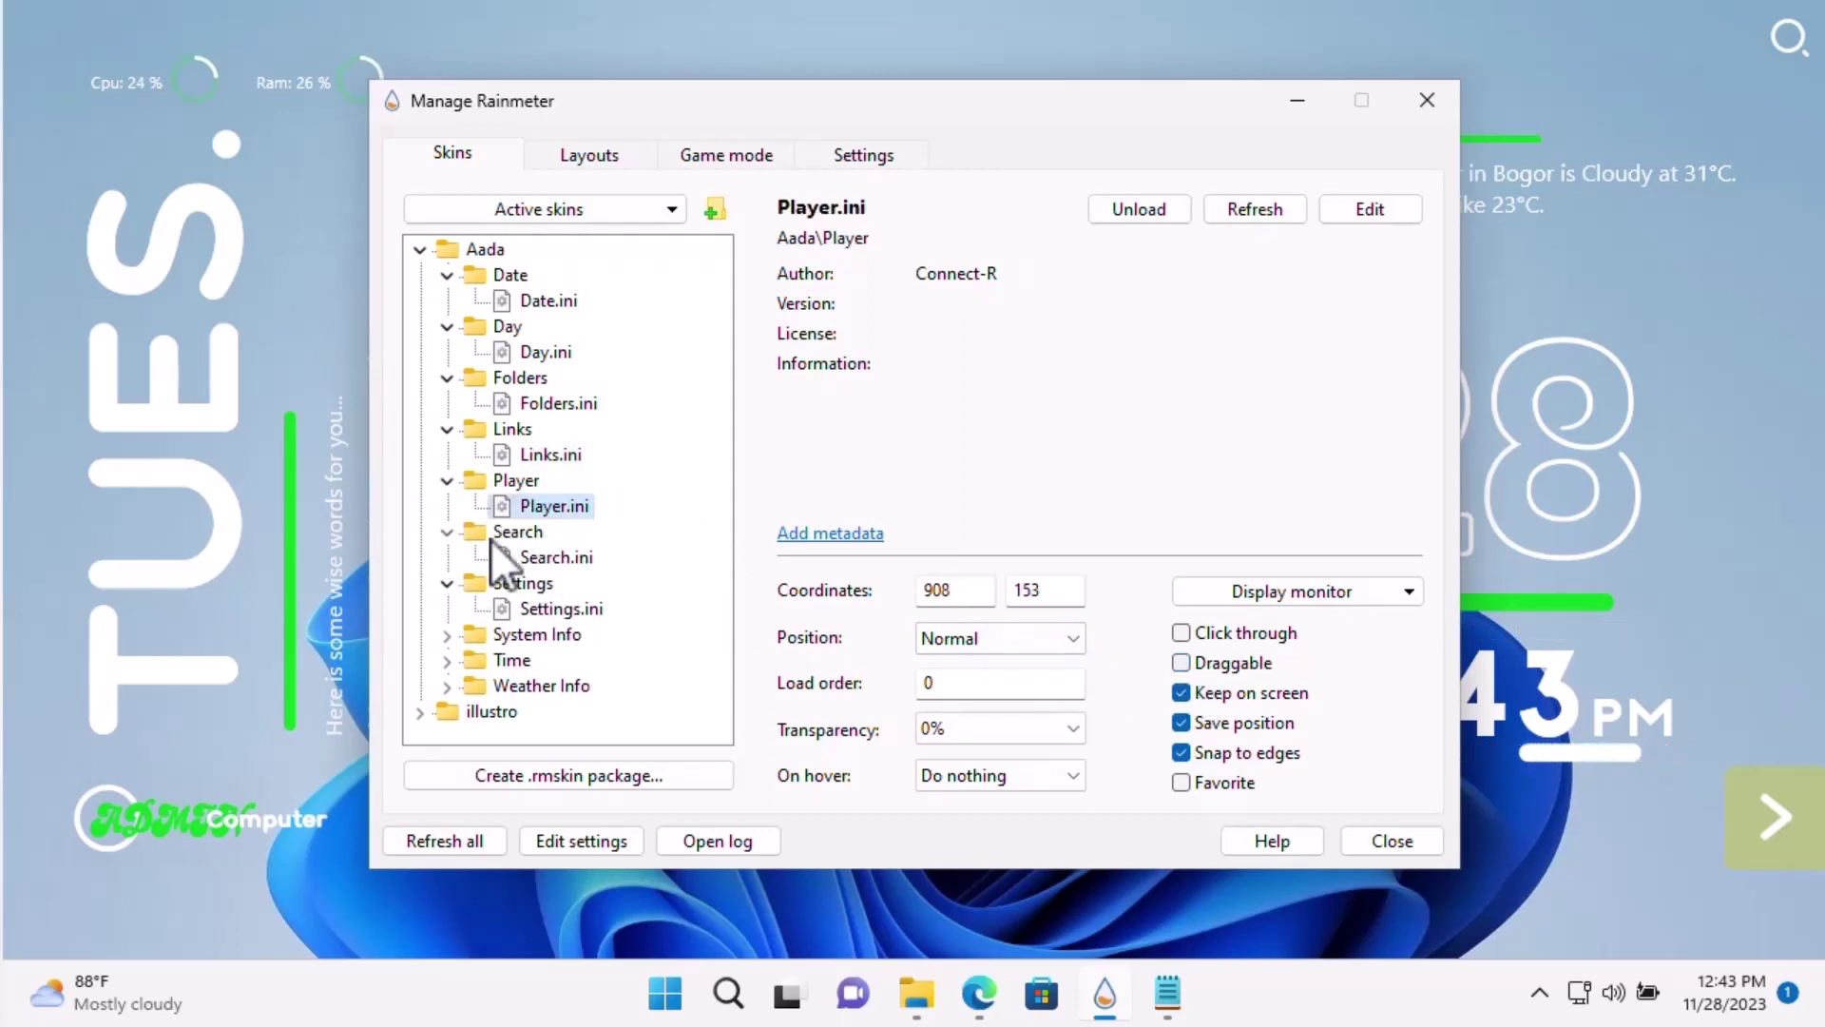
{"action": "left_click", "coordinate": [555, 559]}
{"action": "left_click", "coordinate": [1181, 662]}
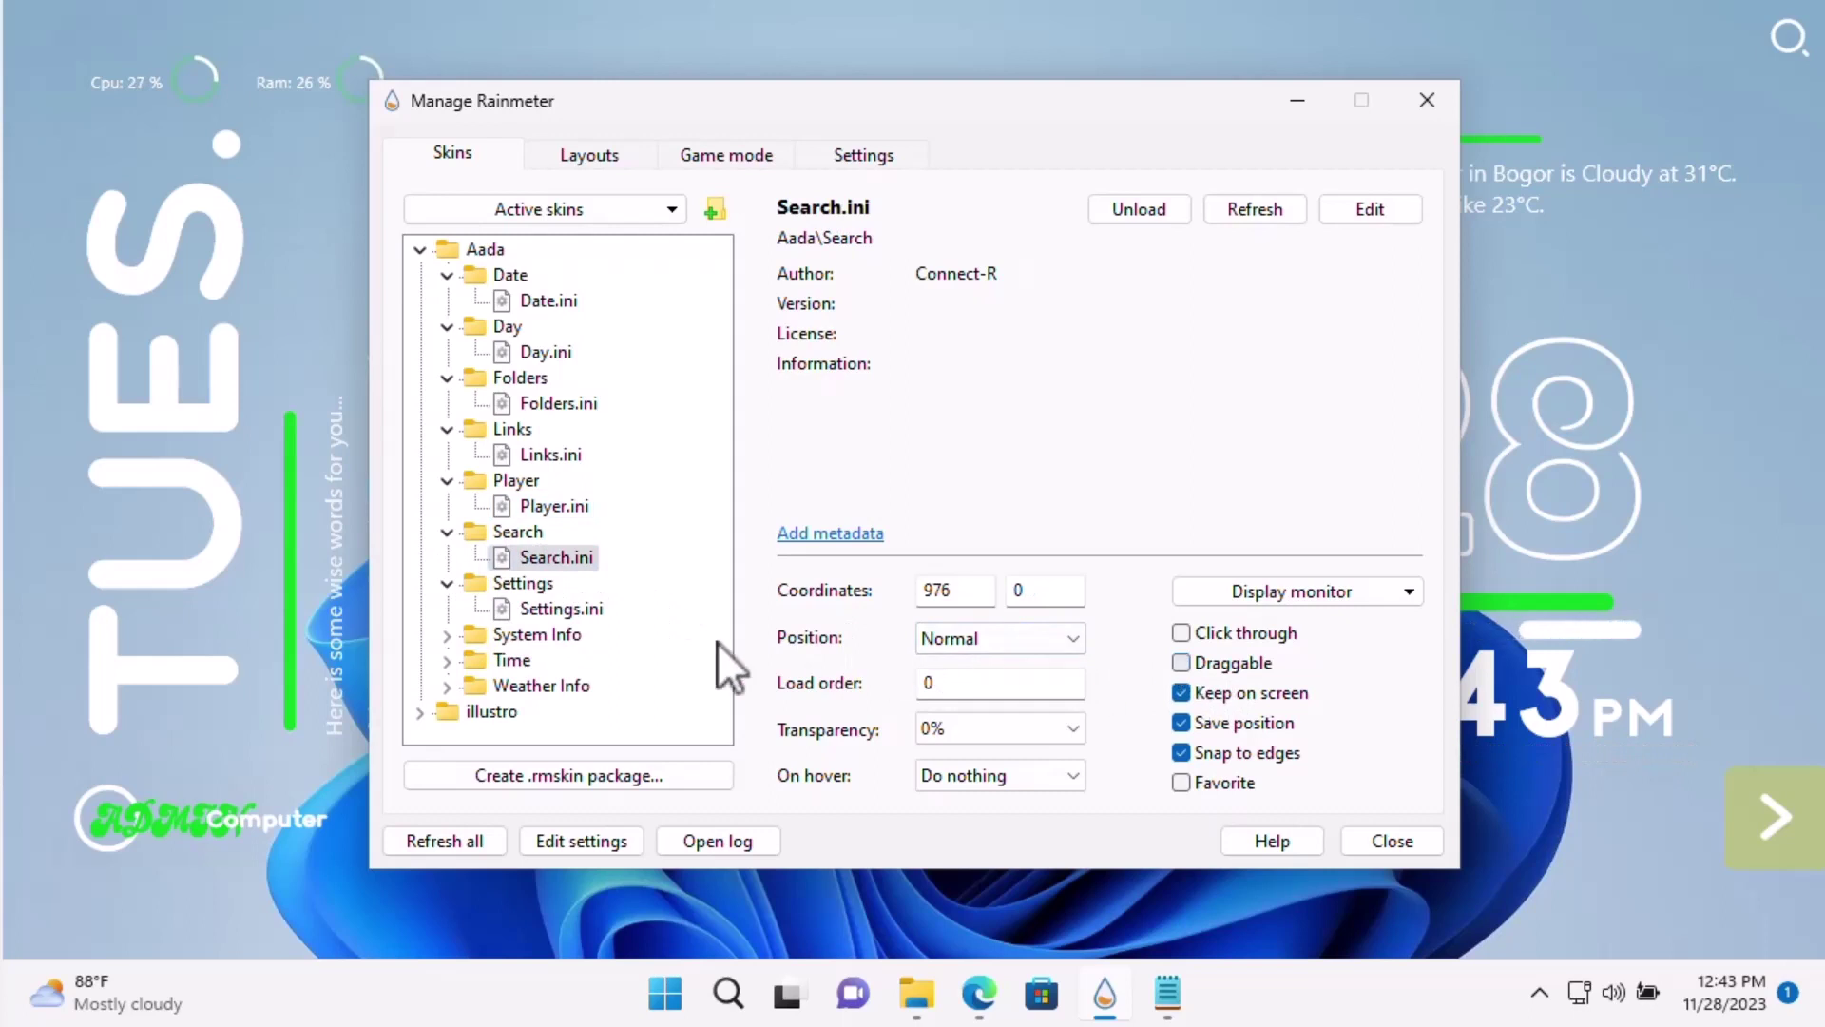
Turn off the Draggable option for the Aada skin's System Info.ini and Time.ini.
{"action": "left_click", "coordinate": [447, 635]}
{"action": "left_click", "coordinate": [539, 659]}
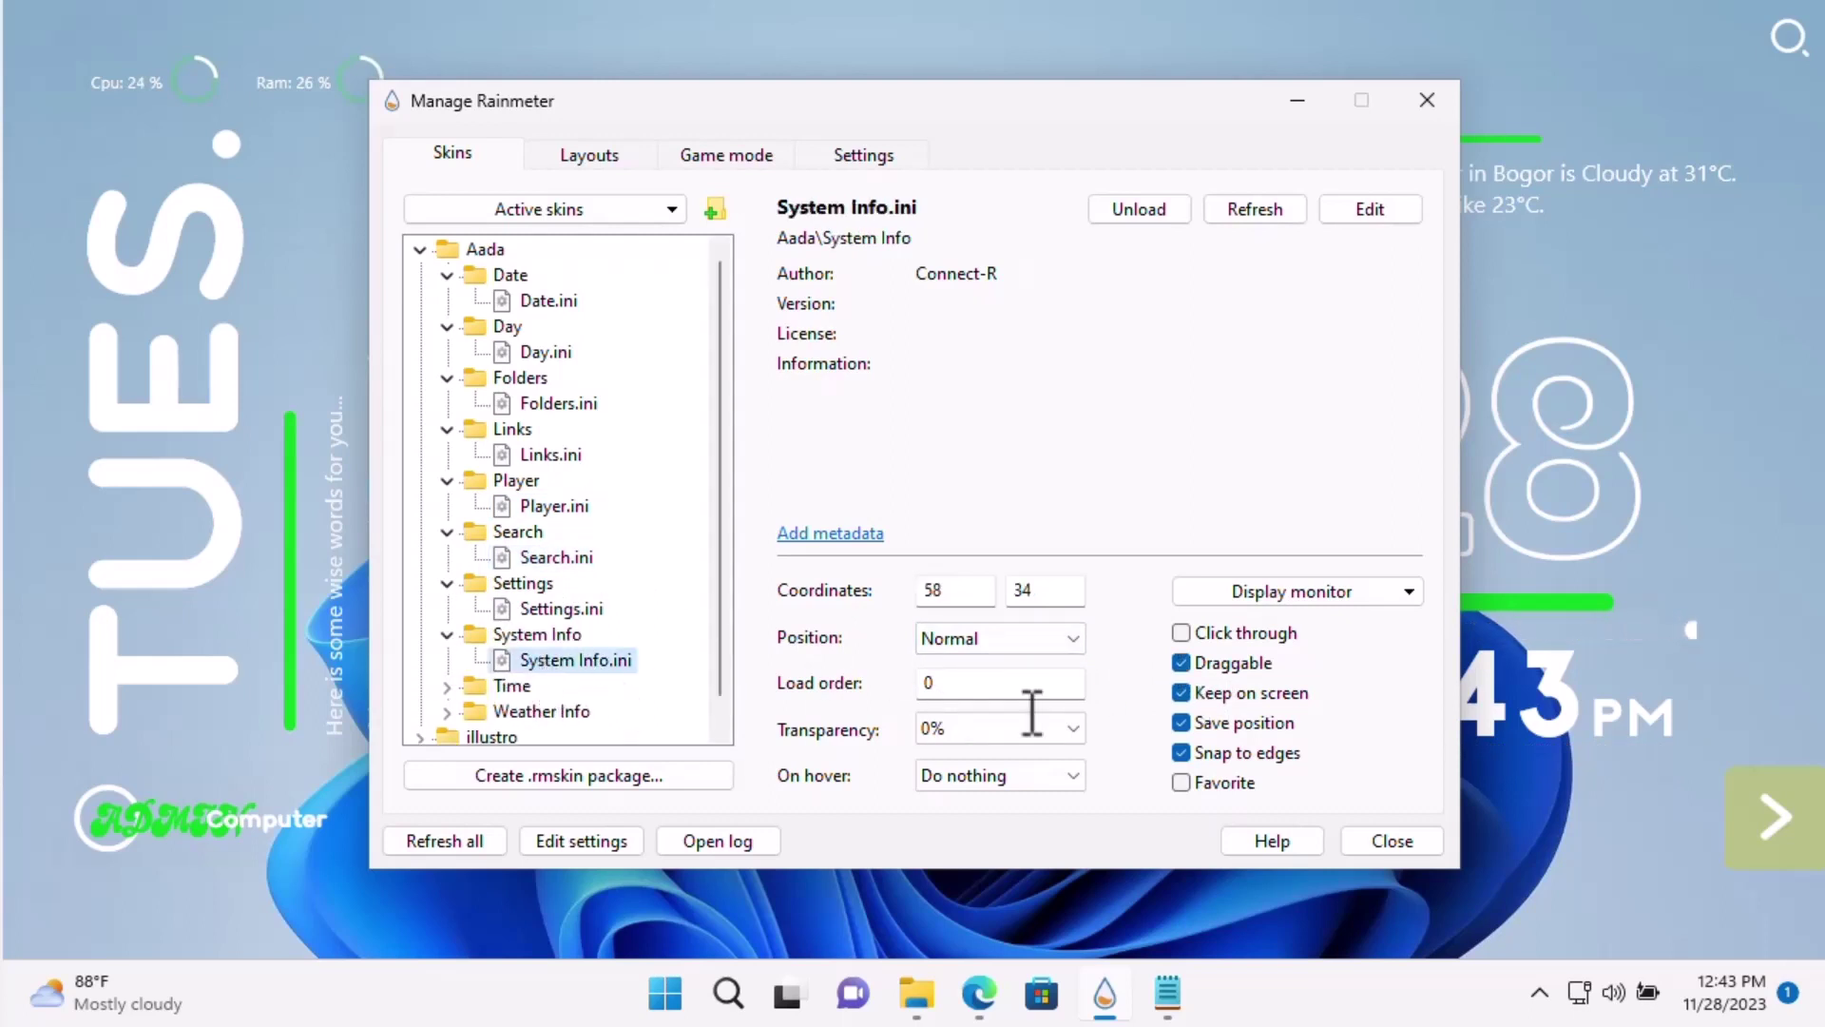
{"action": "left_click", "coordinate": [1181, 662]}
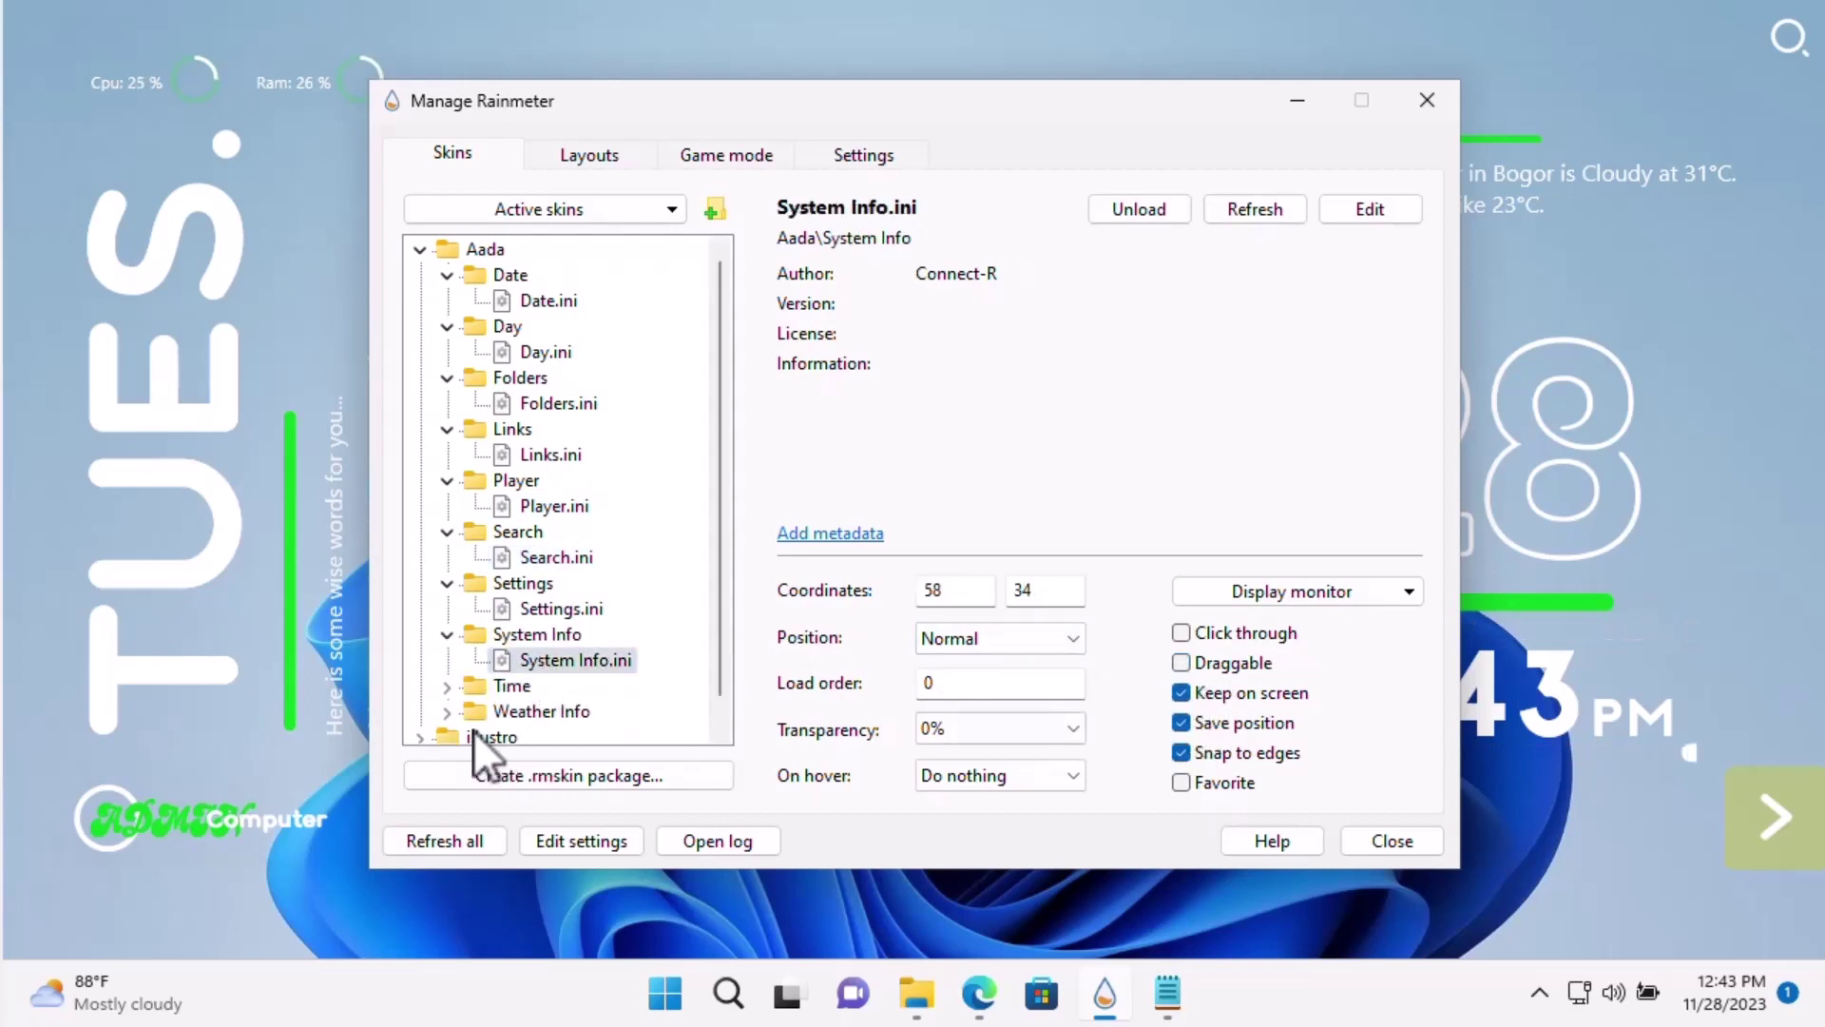
{"action": "left_click", "coordinate": [447, 685]}
{"action": "left_click", "coordinate": [539, 711]}
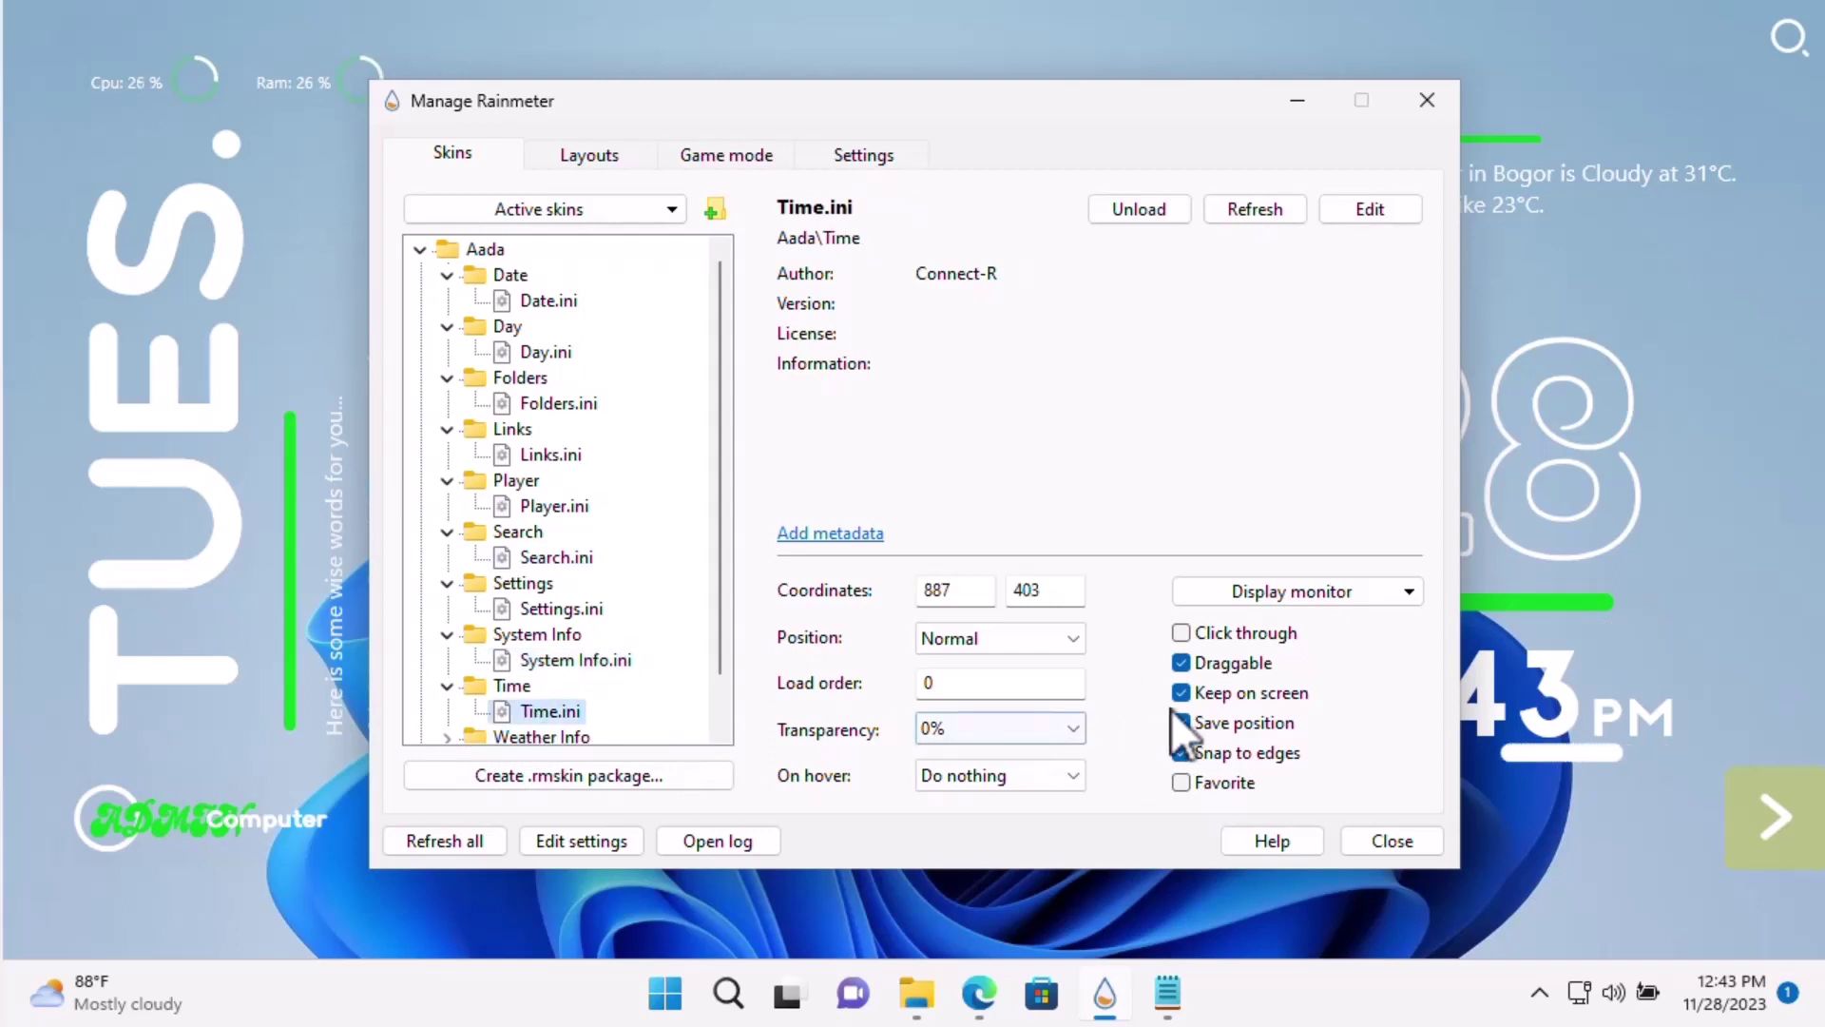
{"action": "left_click", "coordinate": [1180, 663]}
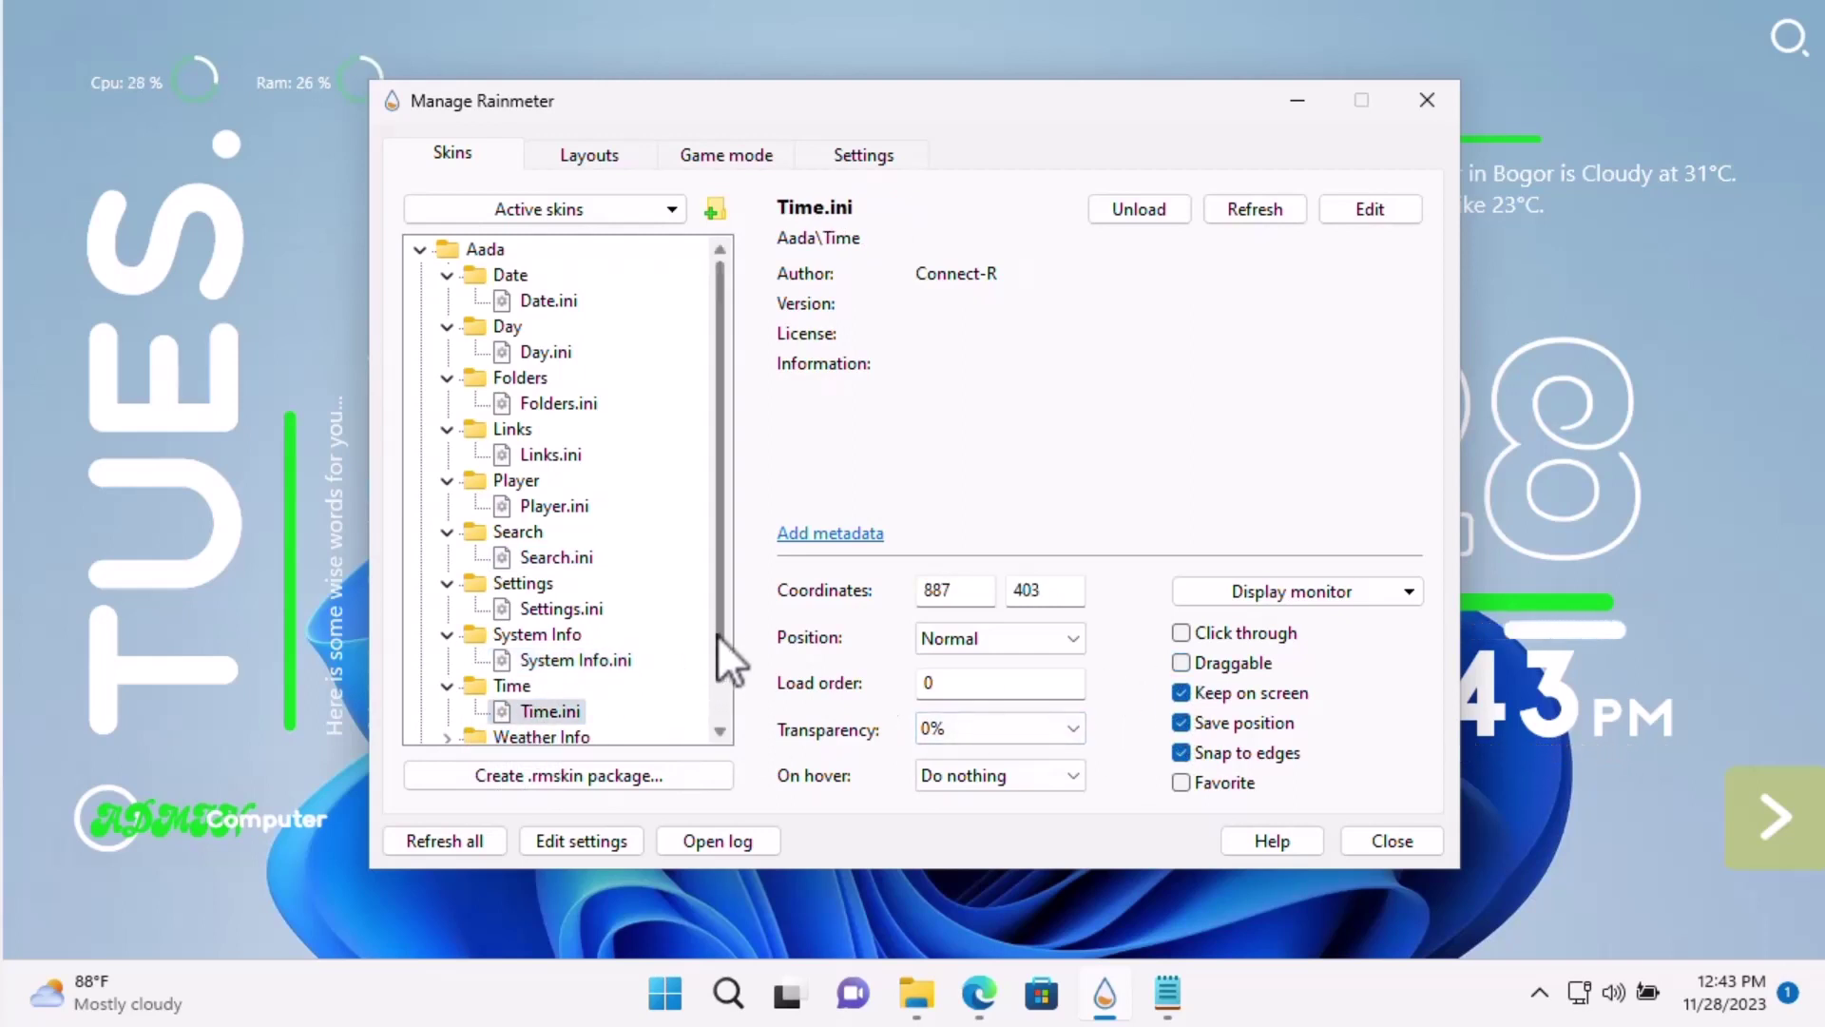
Turn off the Draggable option for the Aada skin's Weather Info.ini and close the Rainmeter manager.
{"action": "scroll", "coordinate": [715, 707], "scroll_direction": "down", "scroll_amount": 1}
{"action": "scroll", "coordinate": [715, 707], "scroll_direction": "down", "scroll_amount": 1}
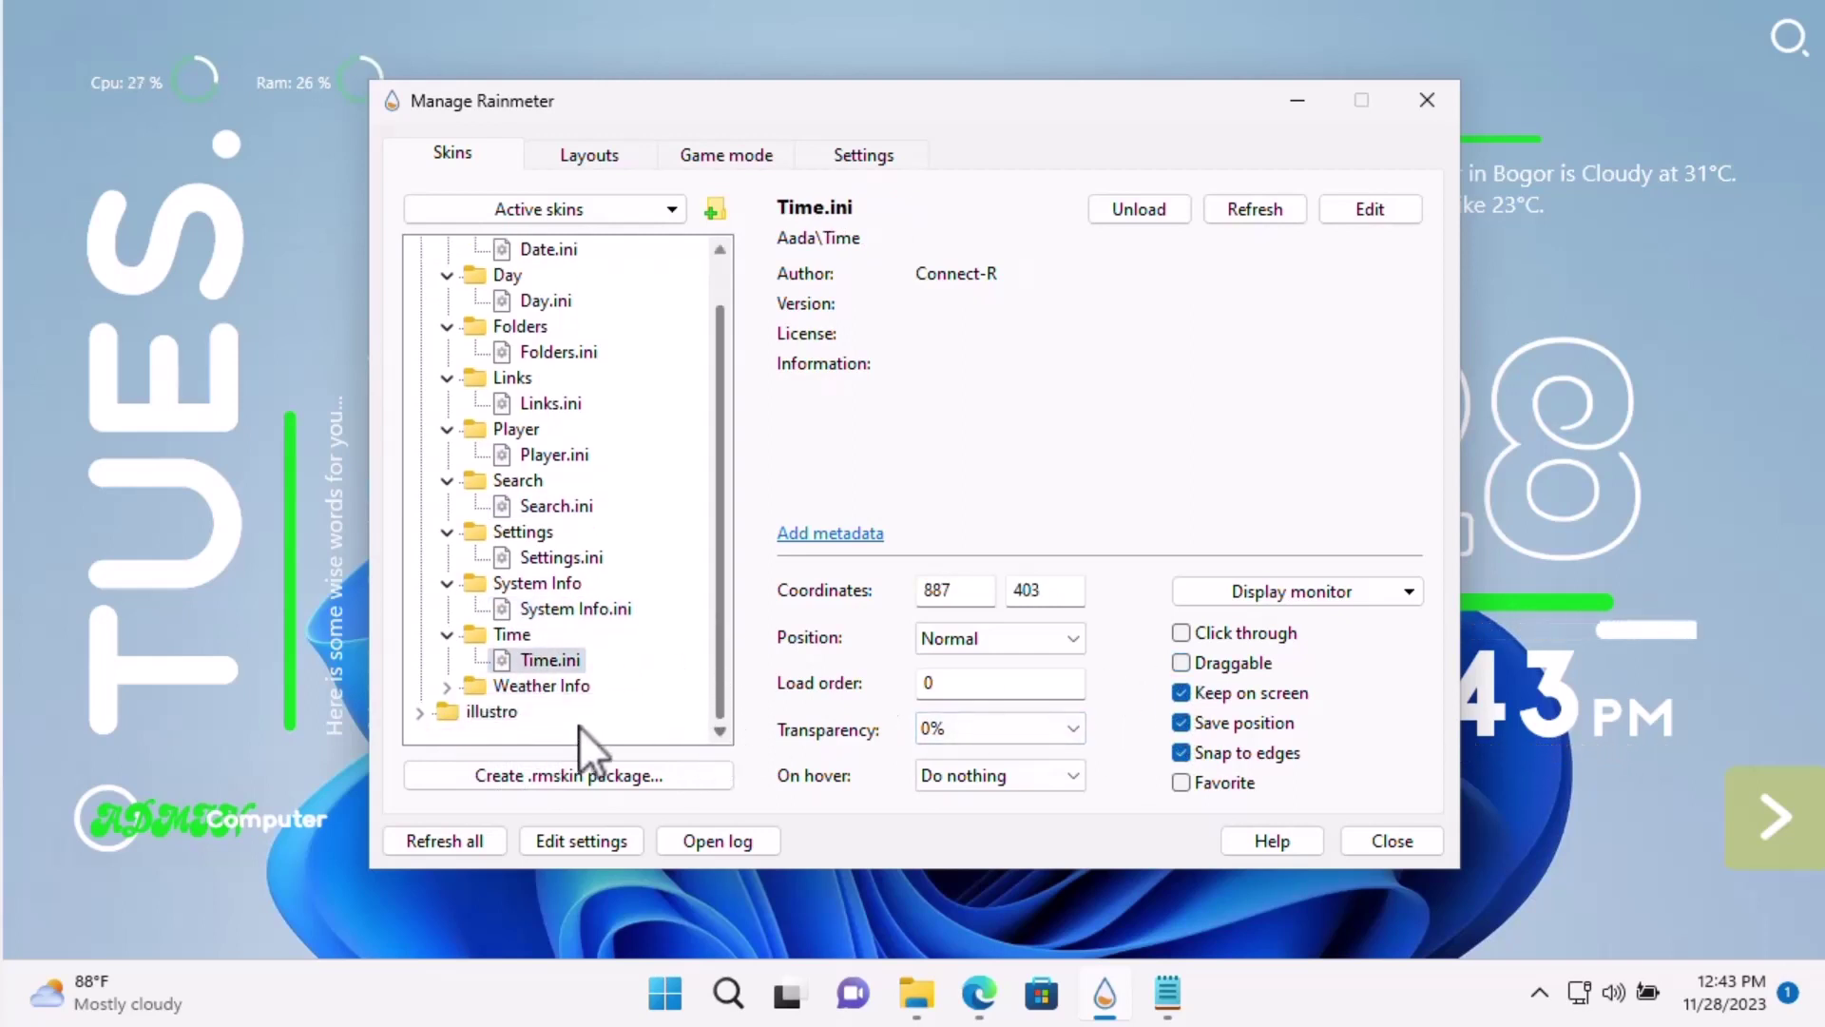
{"action": "left_click", "coordinate": [446, 689]}
{"action": "left_click", "coordinate": [501, 711]}
{"action": "left_click", "coordinate": [1181, 662]}
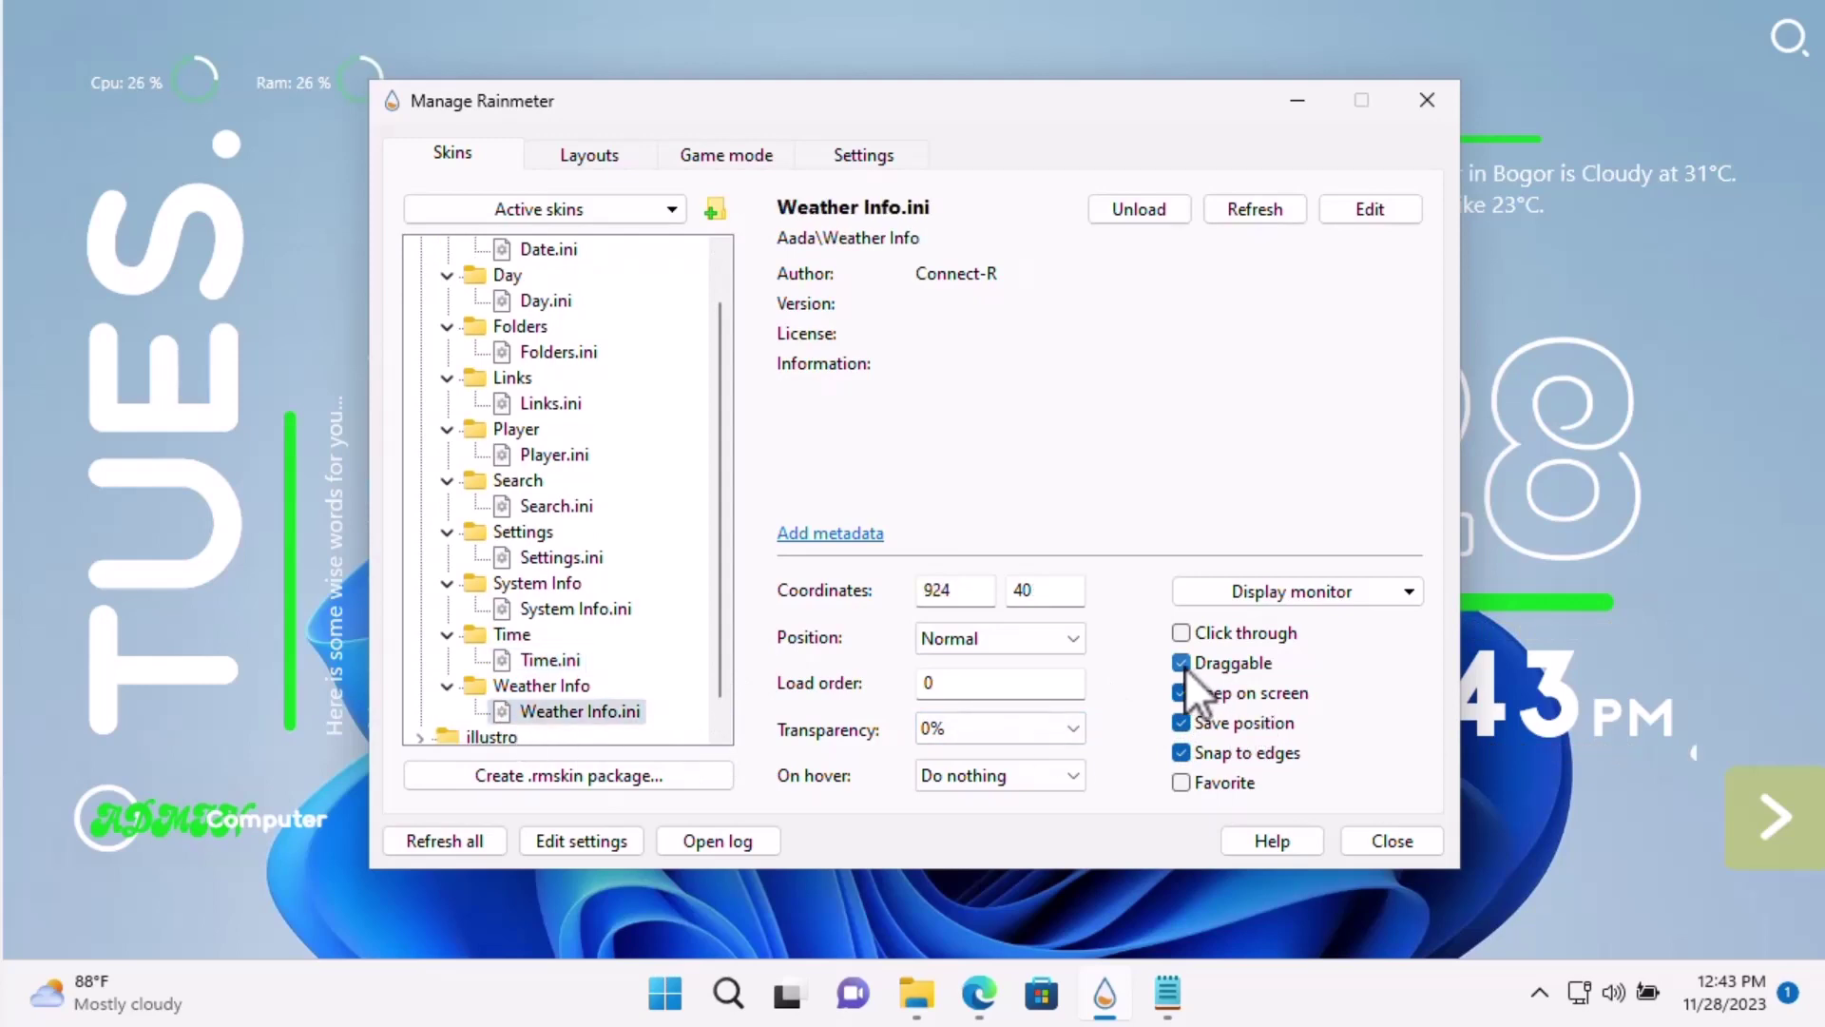
{"action": "left_click", "coordinate": [1392, 842]}
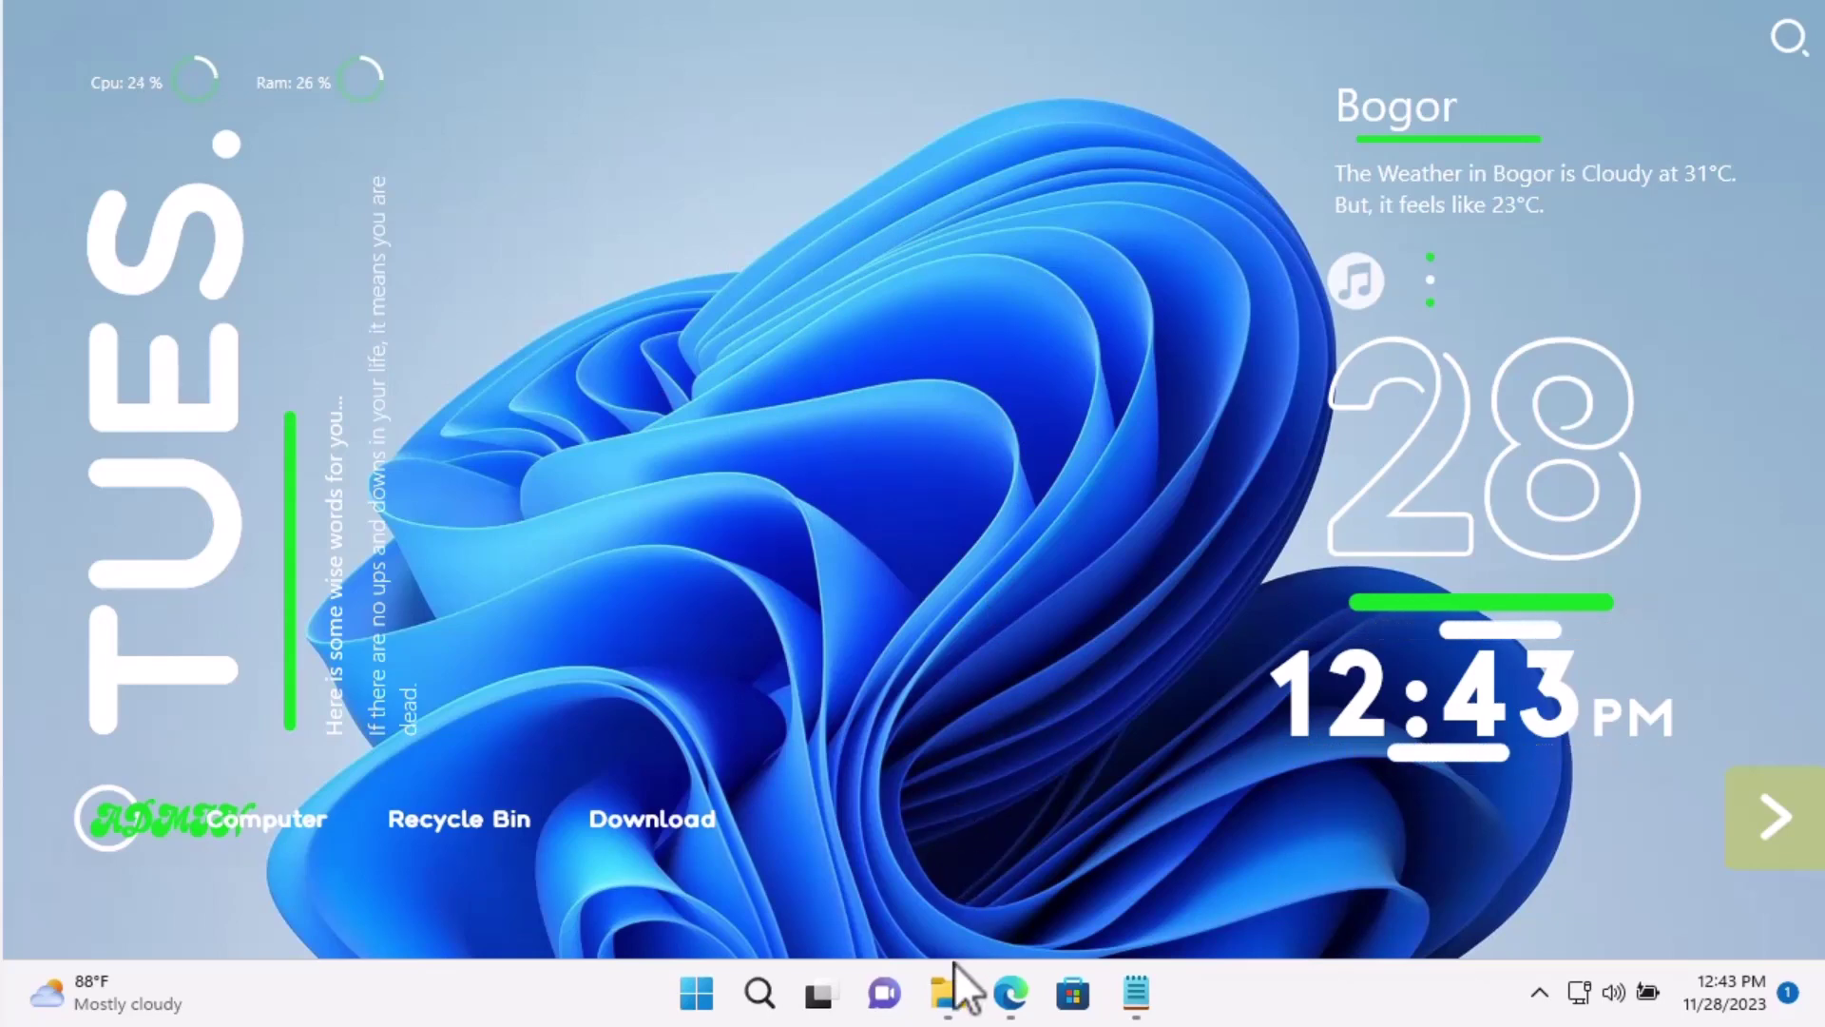
Set the Wallpaper image in the Desktop auto keren folder as the desktop background and close the folder.
{"action": "left_click", "coordinate": [948, 994]}
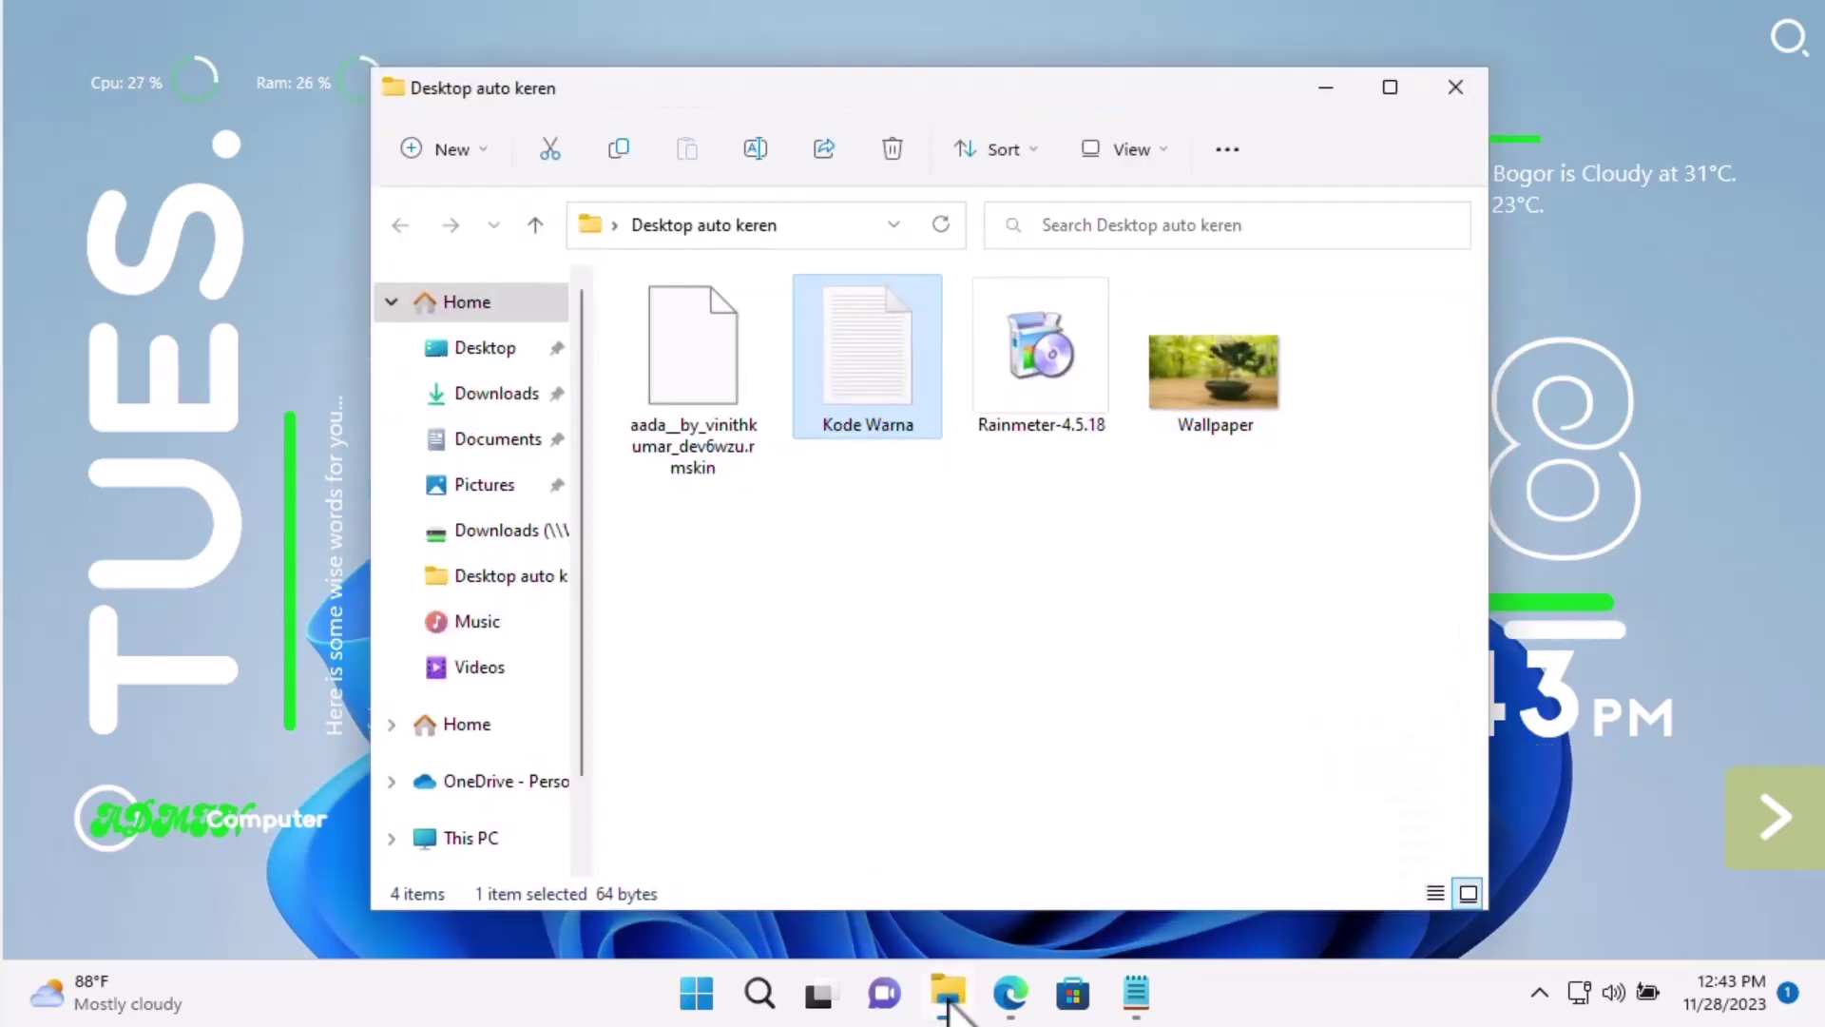
{"action": "left_click", "coordinate": [1212, 397]}
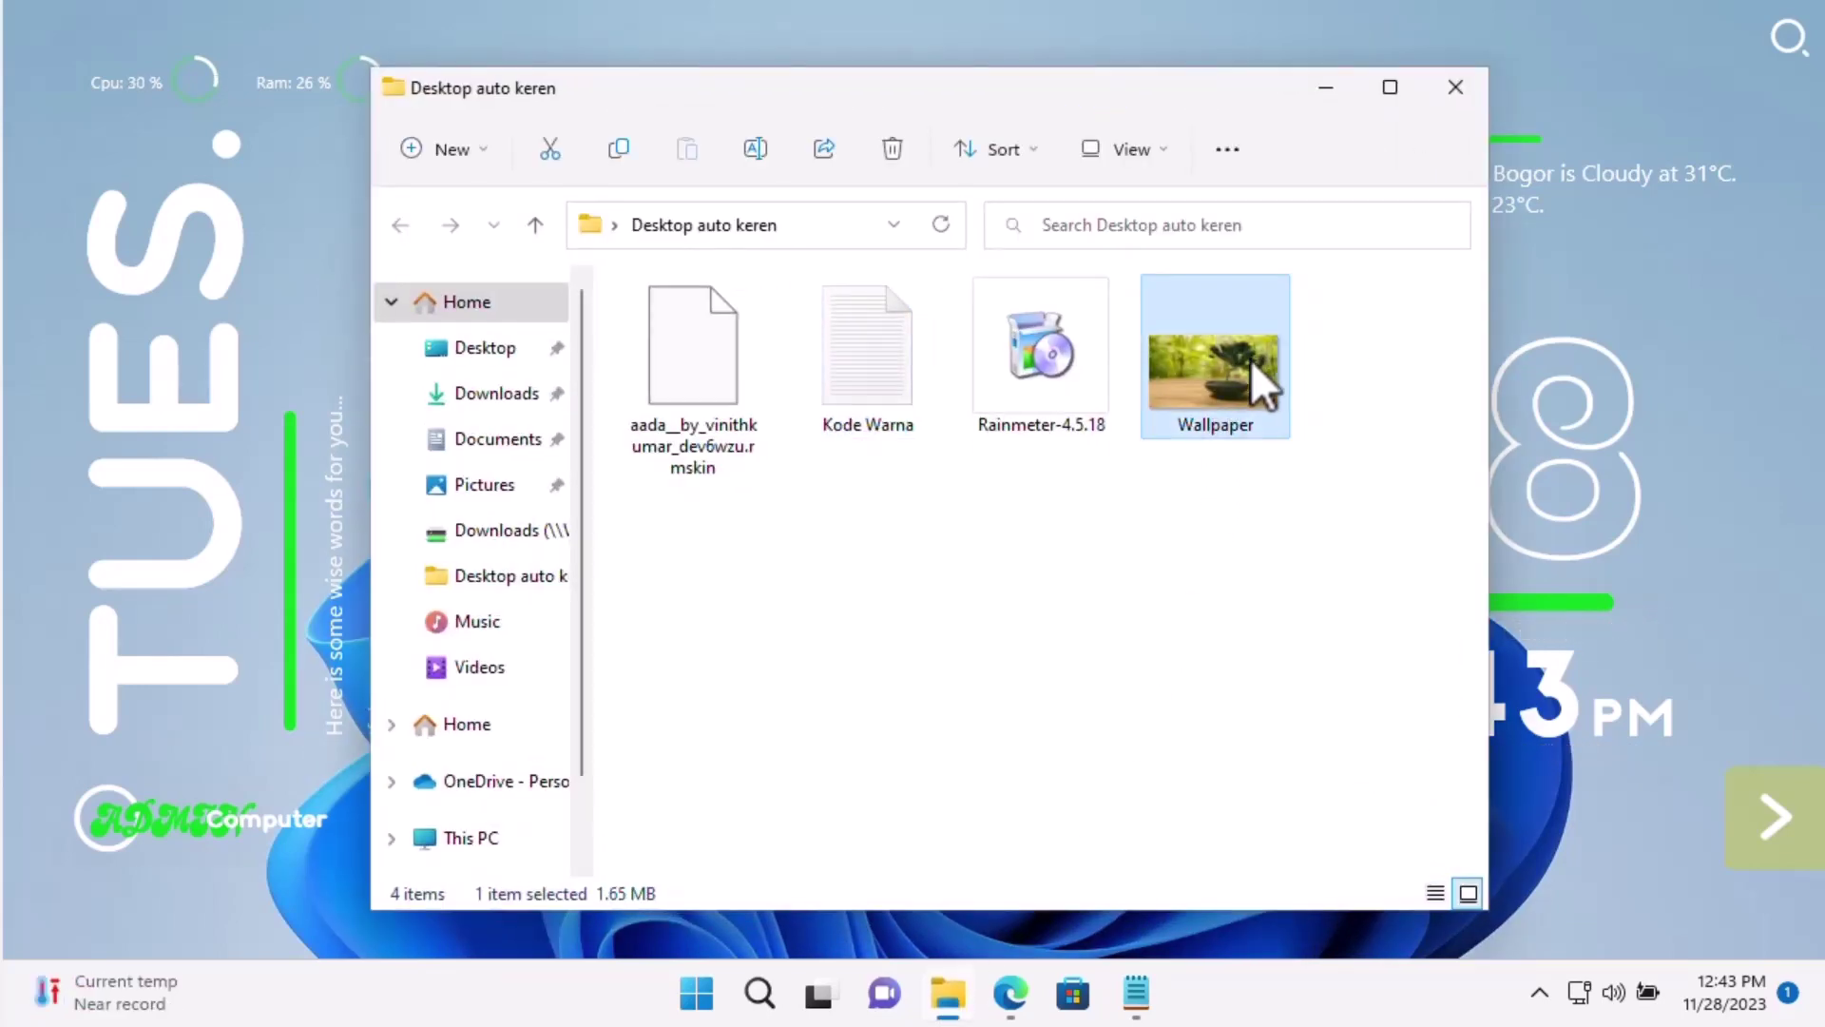
{"action": "right_click", "coordinate": [1236, 364]}
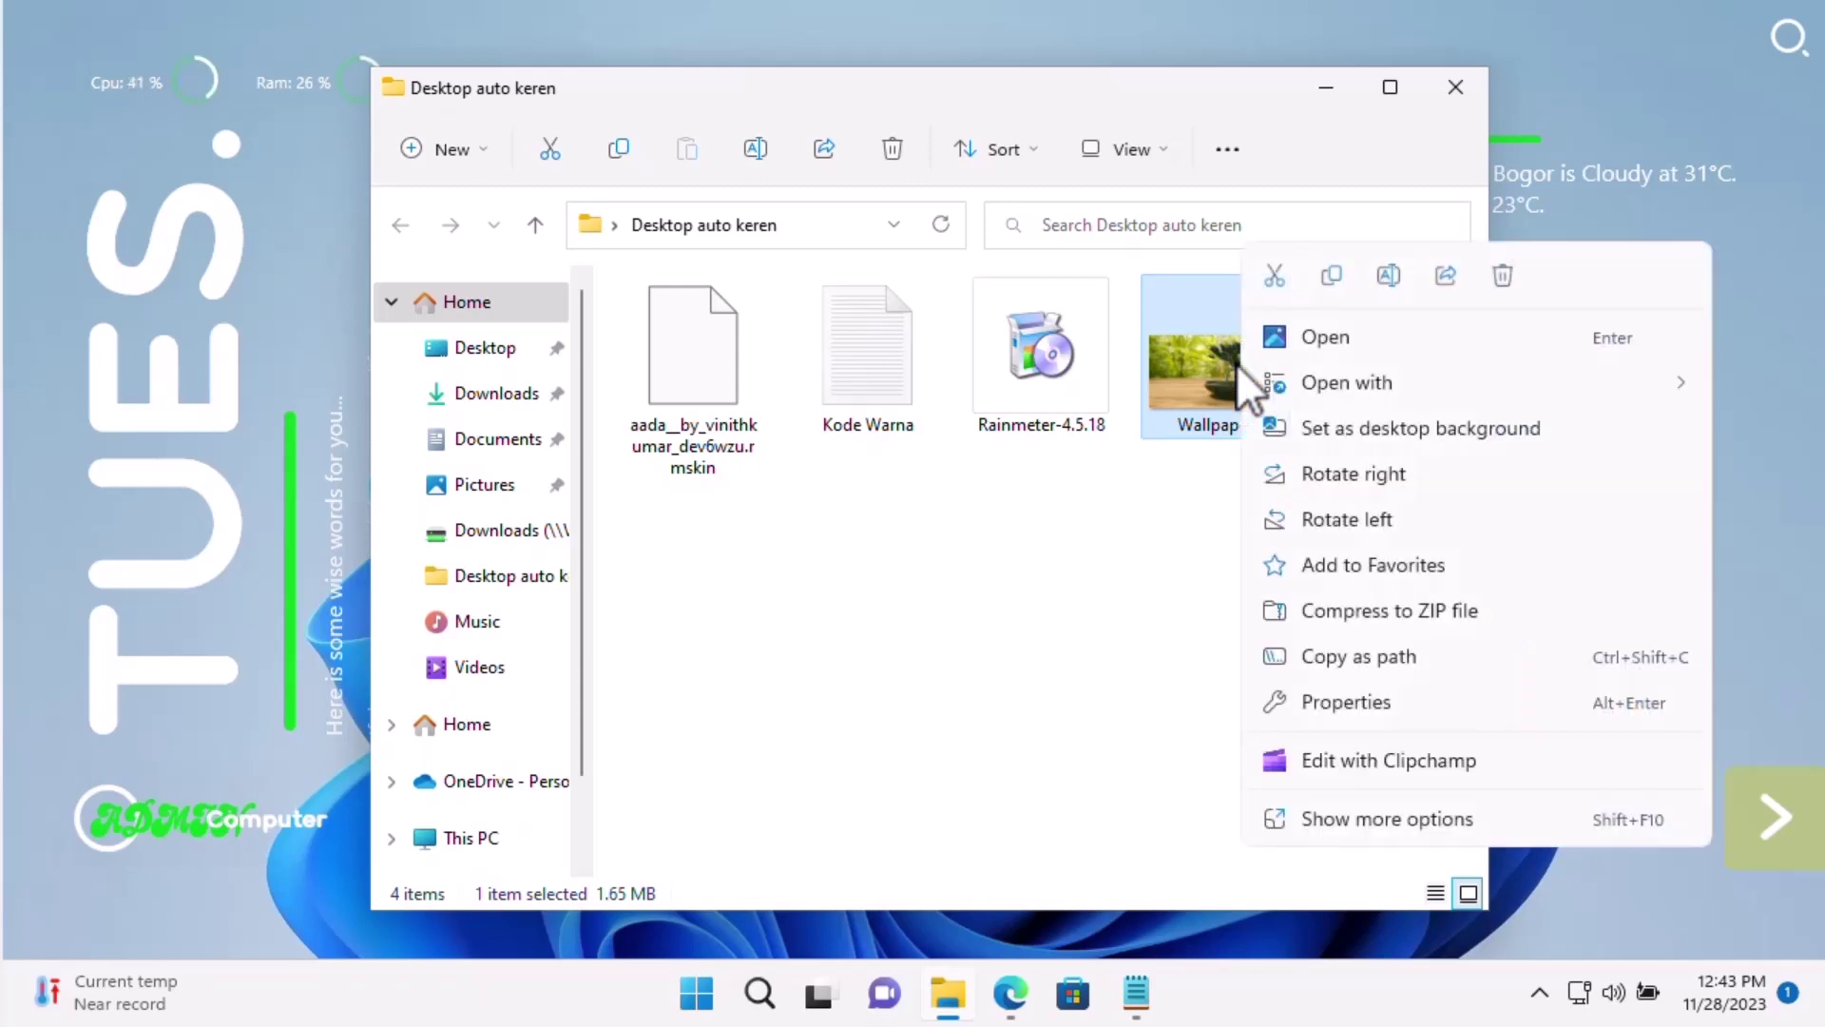
{"action": "left_click", "coordinate": [1338, 425]}
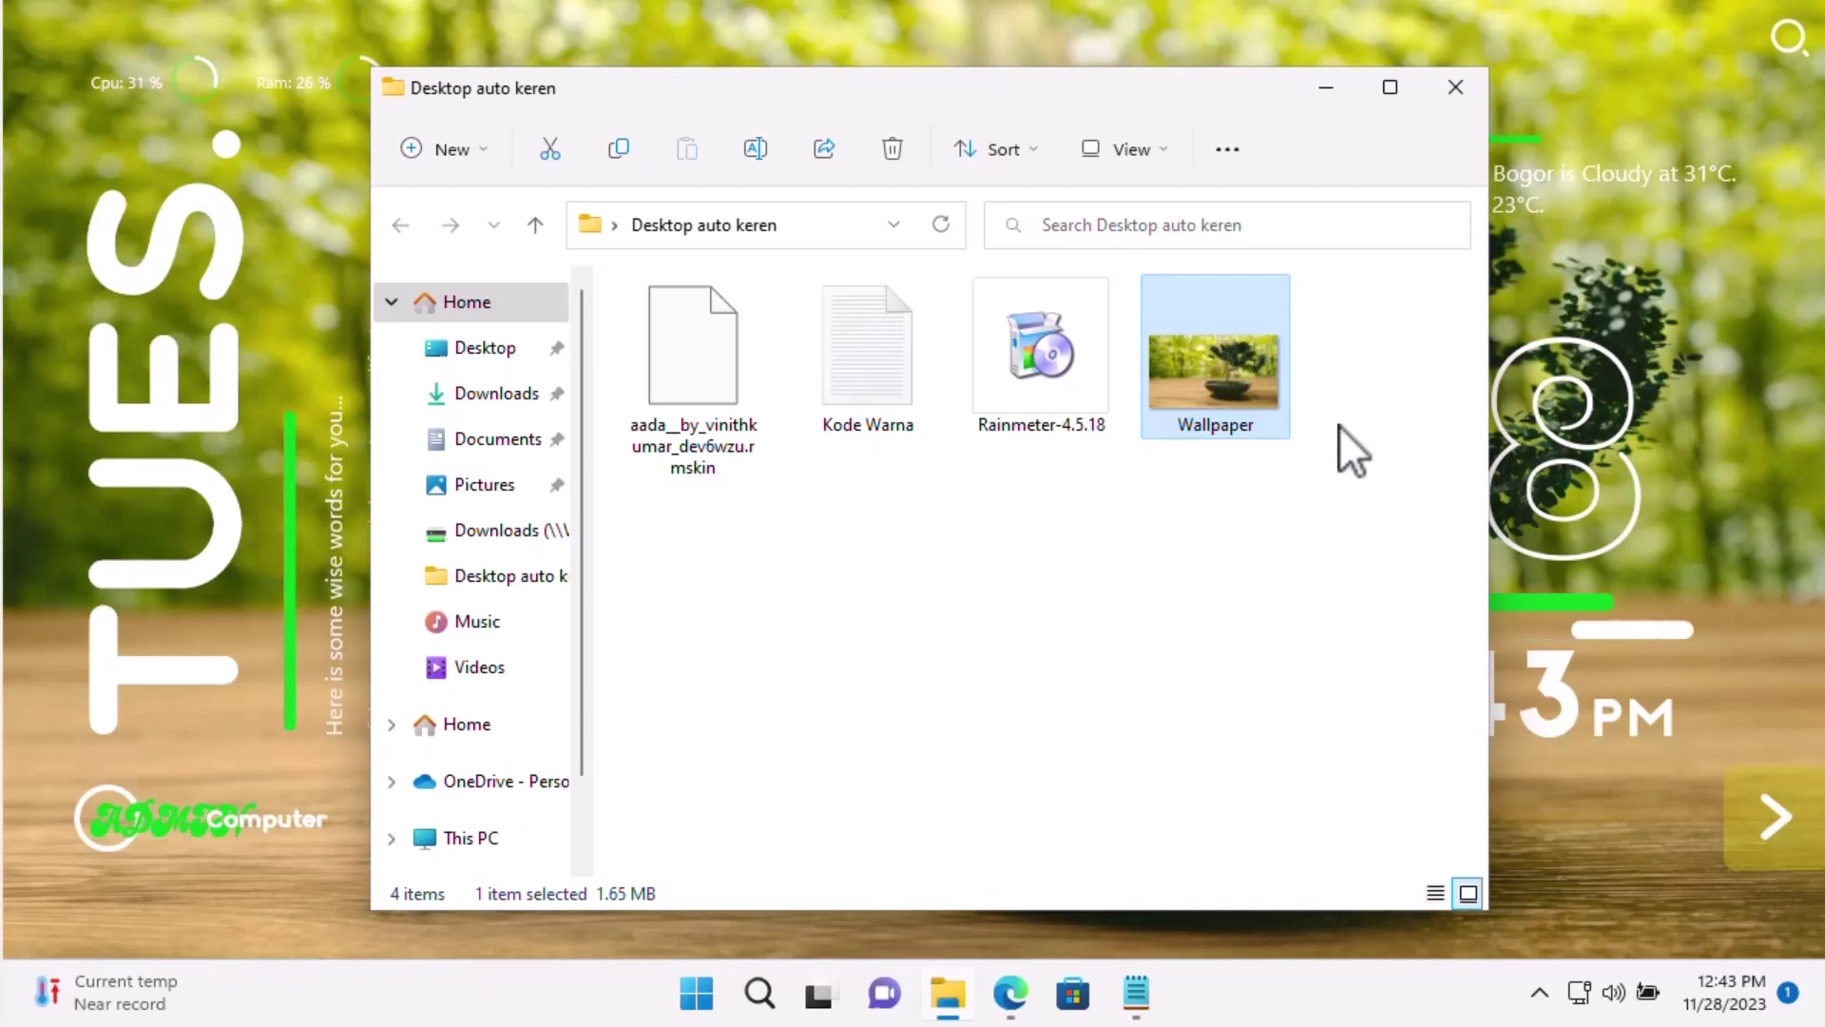
{"action": "left_click", "coordinate": [1456, 86]}
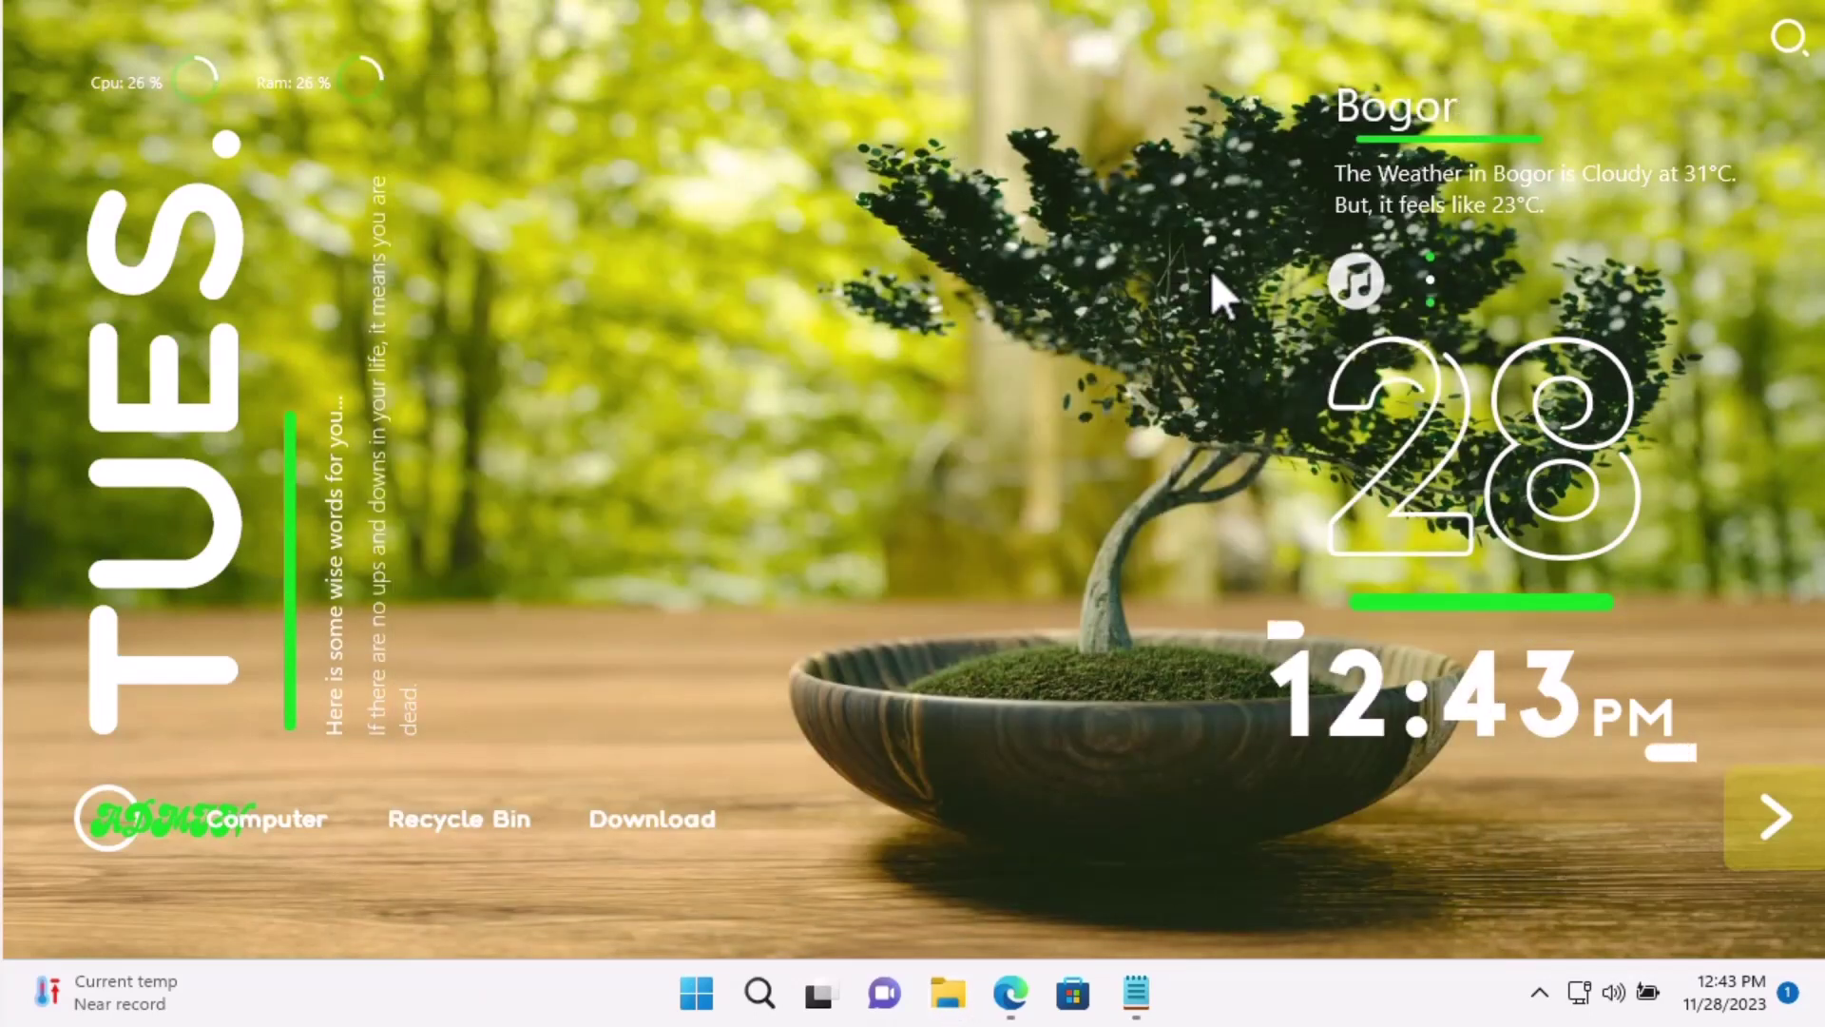
Test the links widget on the desktop by launching Control Panel and Chrome from it, closing each window.
{"action": "left_click", "coordinate": [1768, 821]}
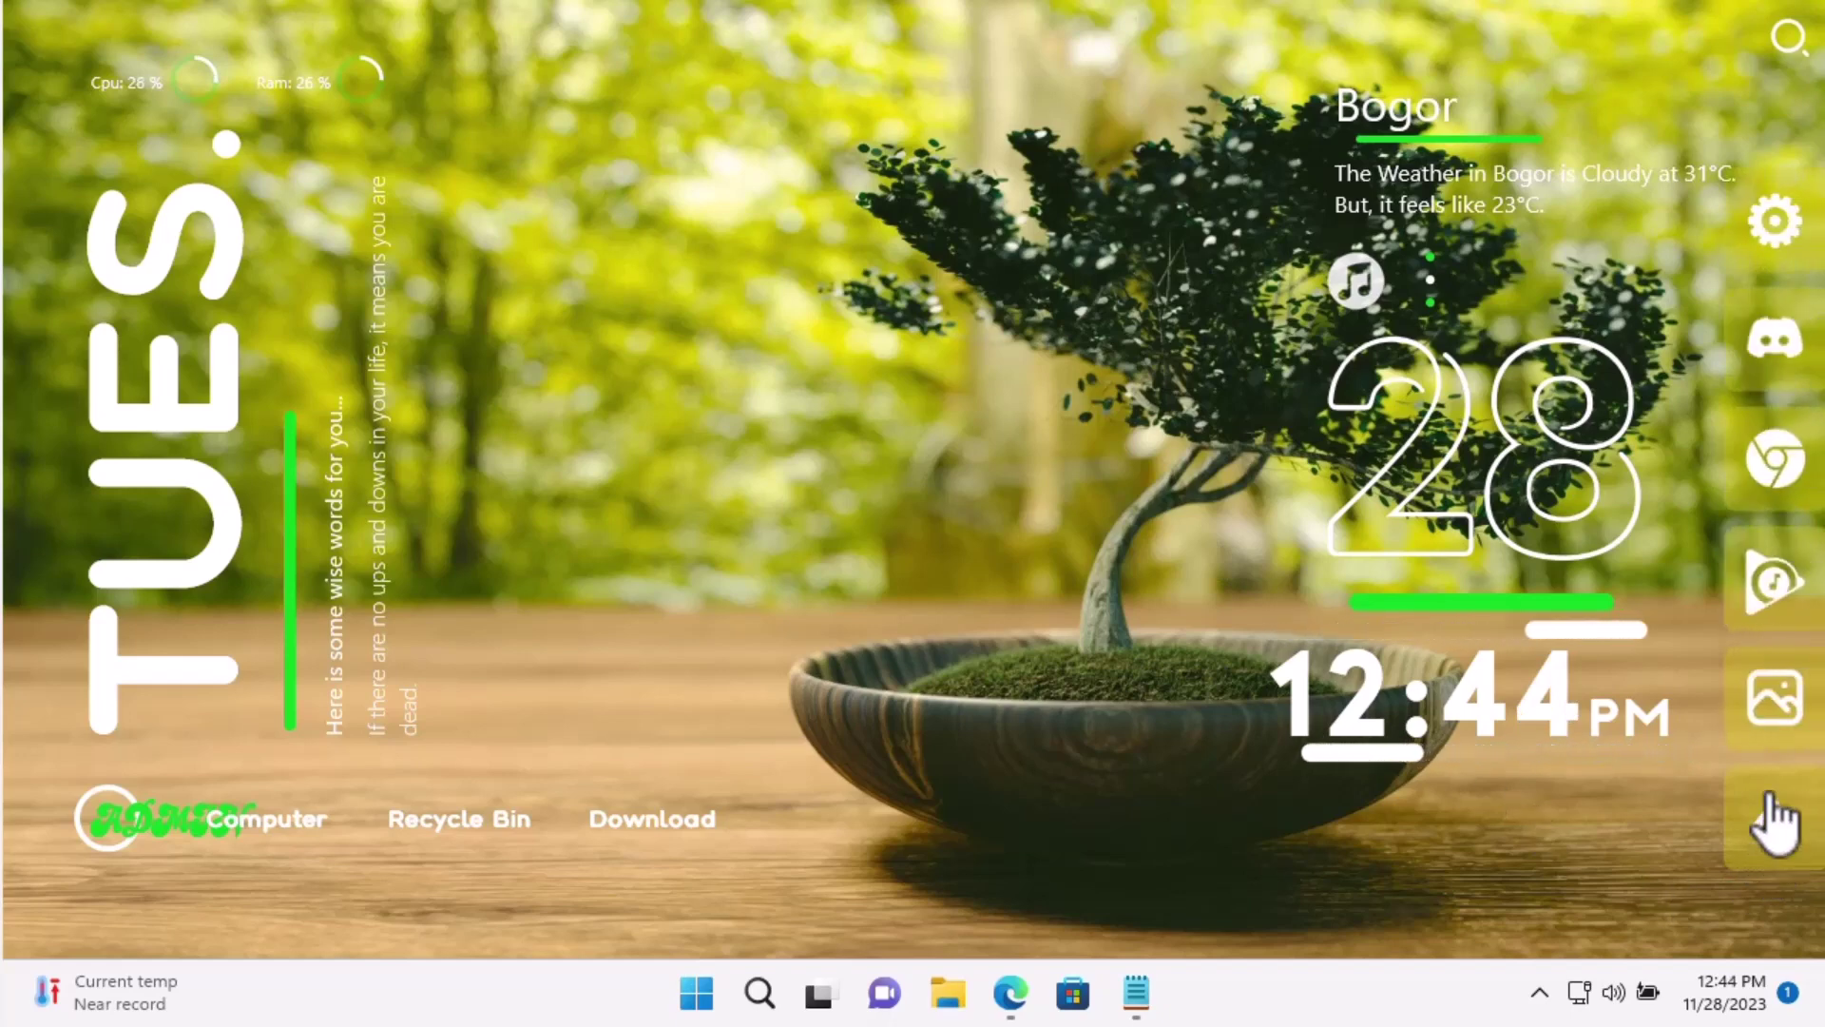
{"action": "left_click", "coordinate": [1776, 242]}
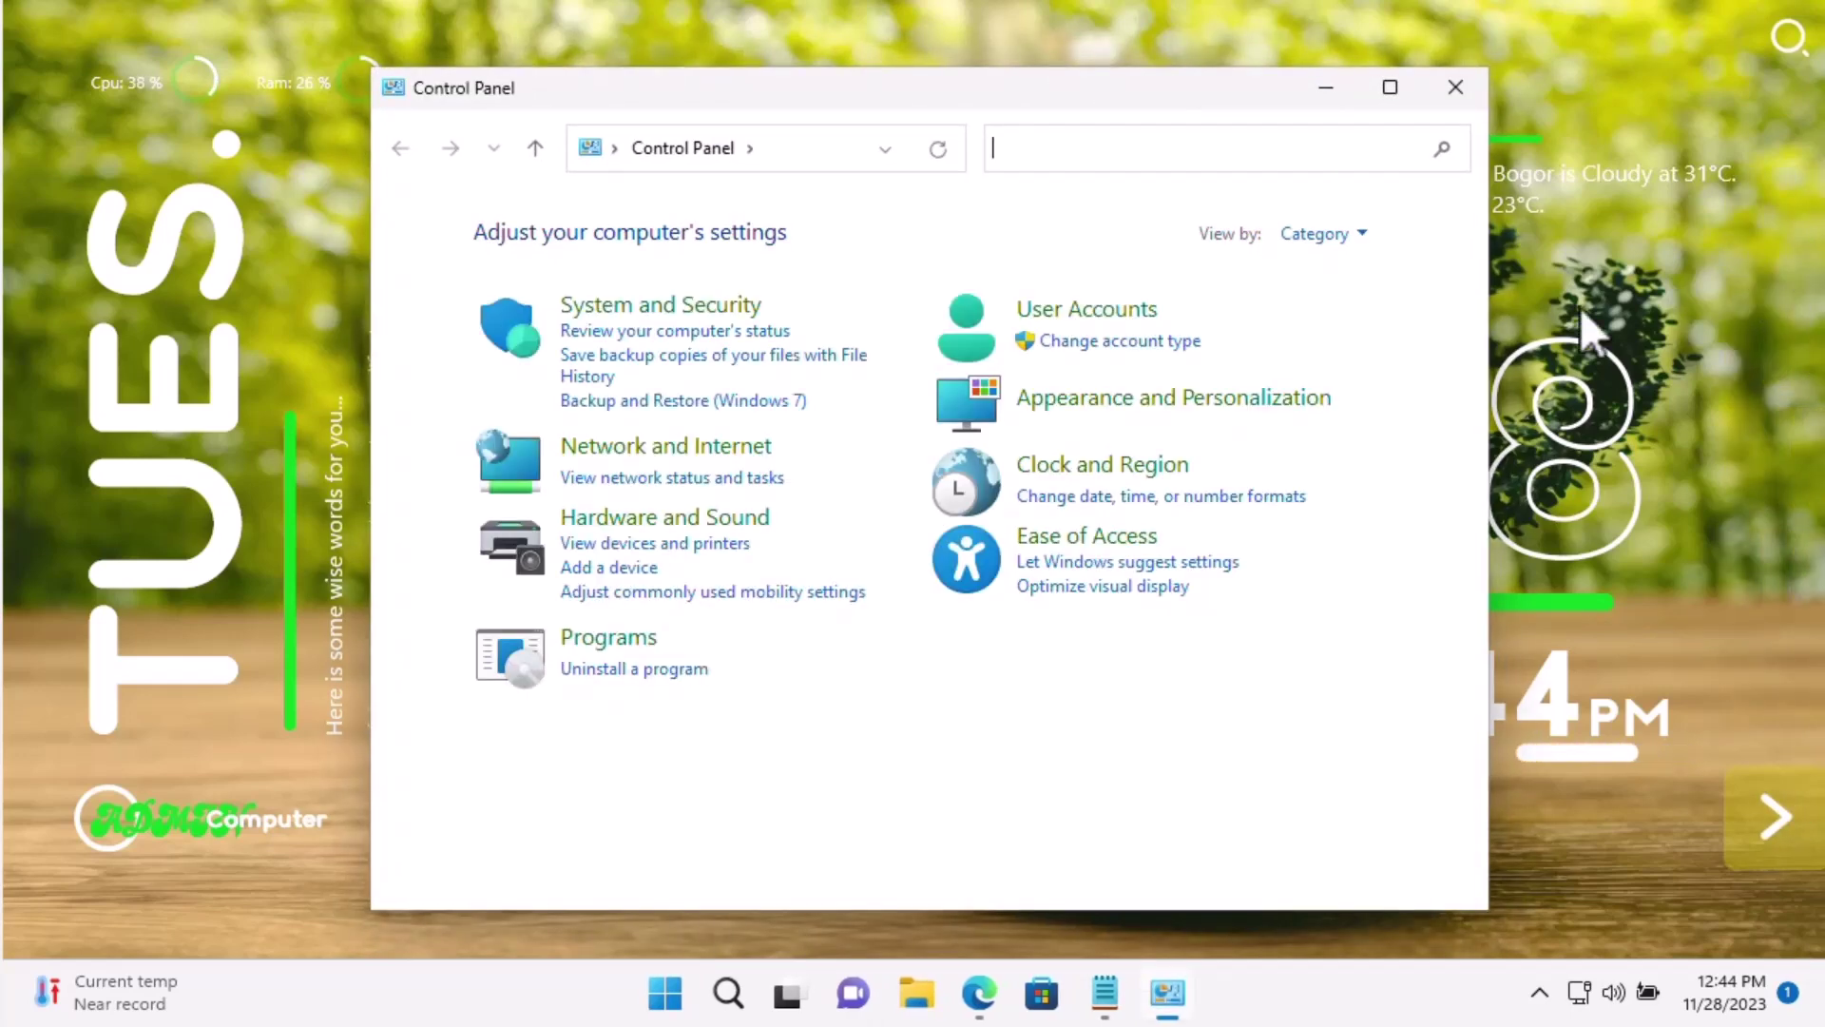
{"action": "left_click", "coordinate": [1456, 89]}
{"action": "left_click", "coordinate": [1778, 824]}
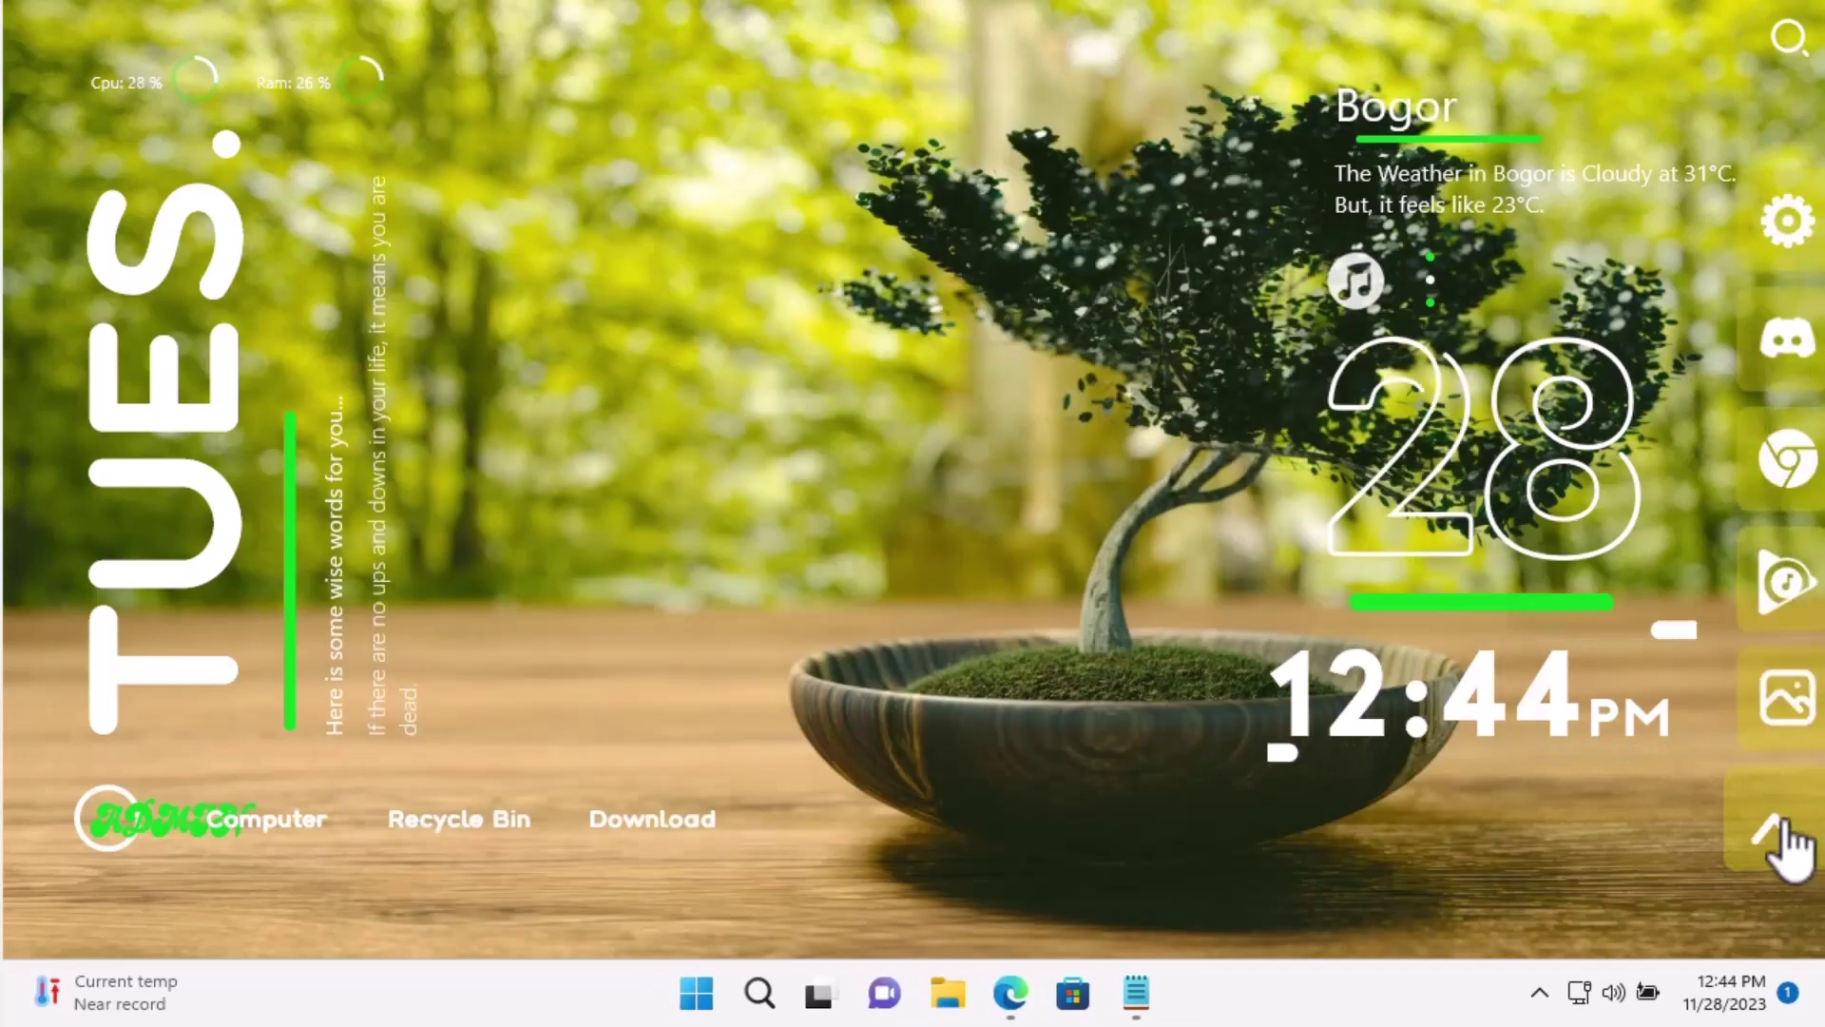
{"action": "left_click", "coordinate": [1777, 451]}
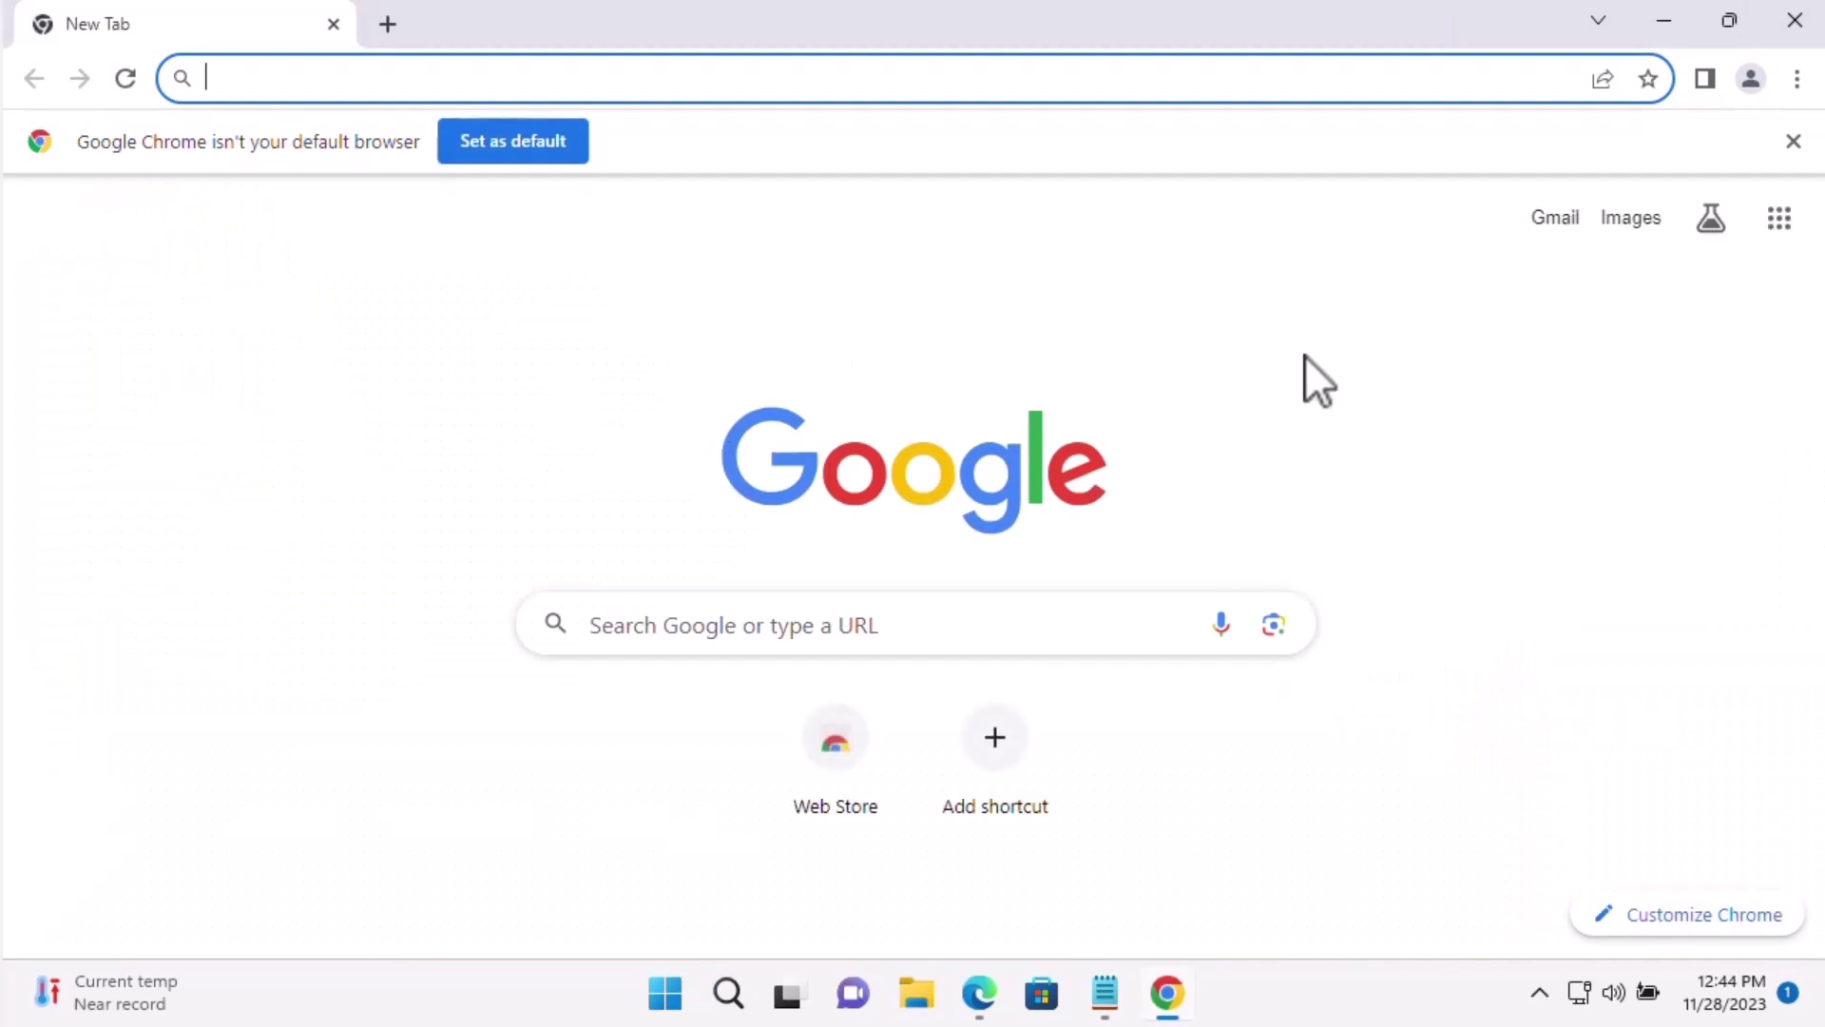
{"action": "left_click", "coordinate": [1800, 22]}
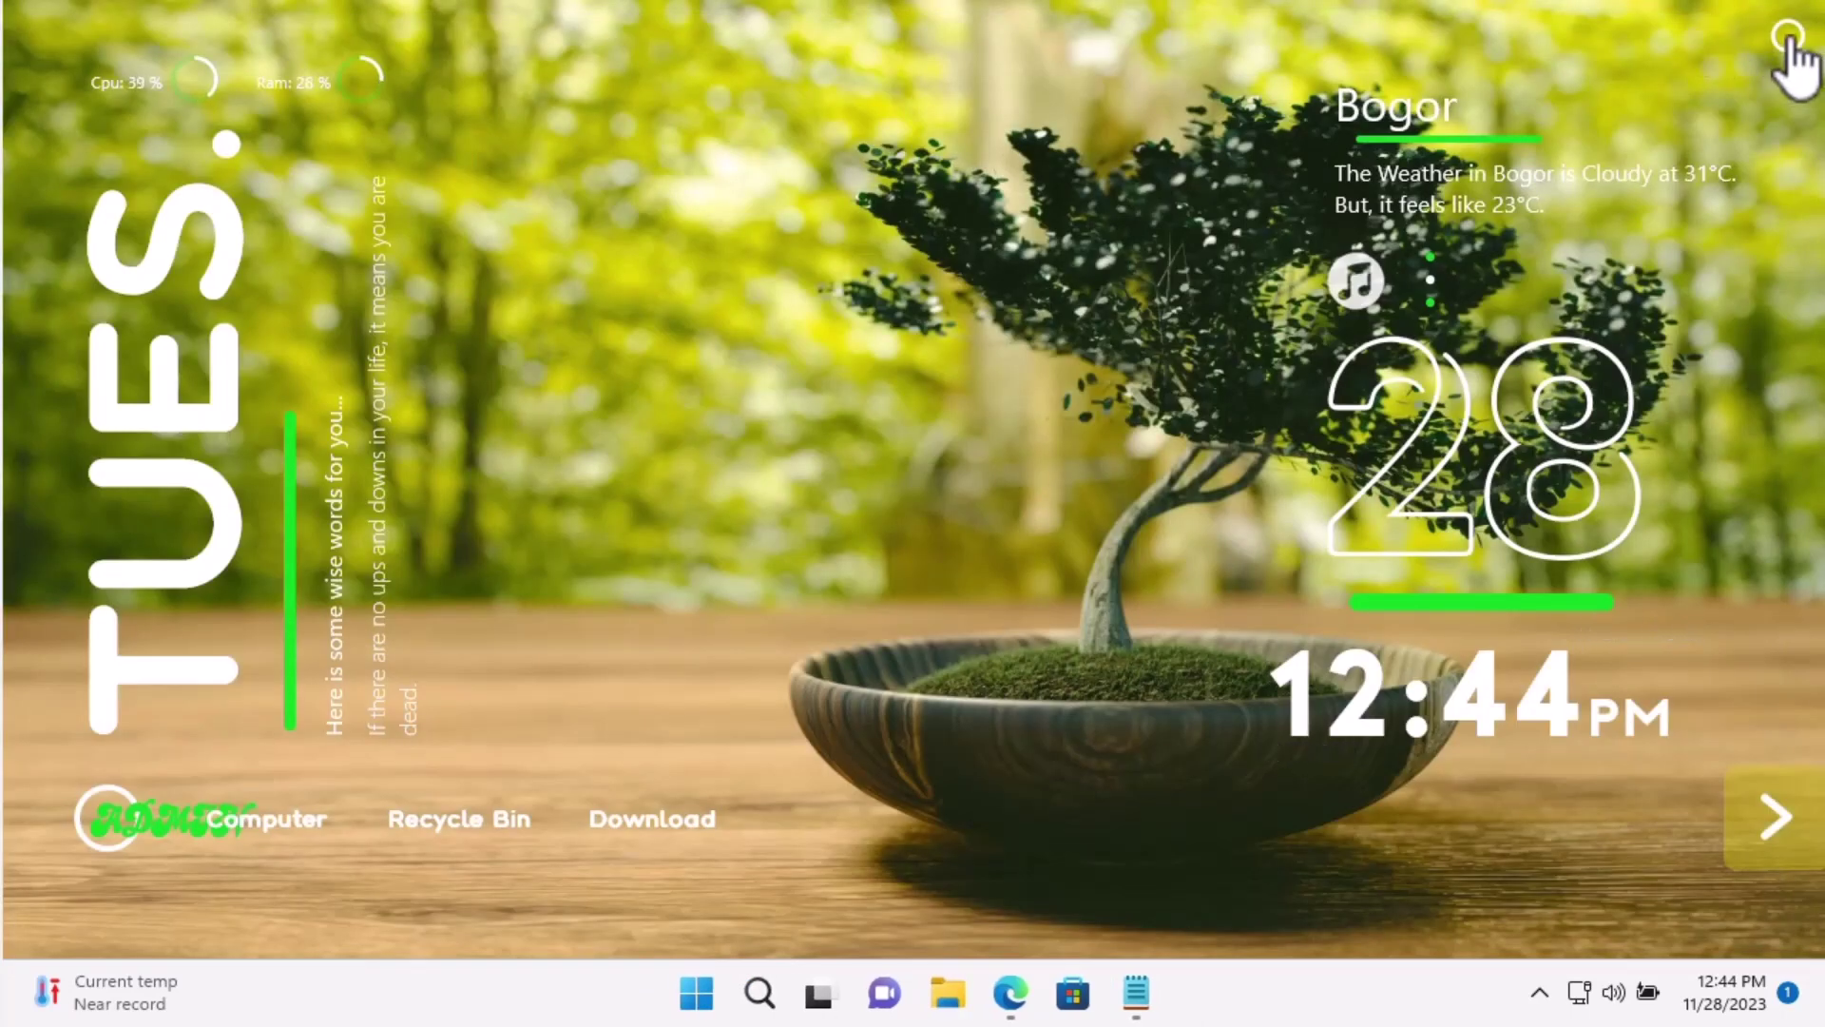
Run a Google search for "indonesia" from the desktop search widget and close the browser.
{"action": "left_click", "coordinate": [1788, 40]}
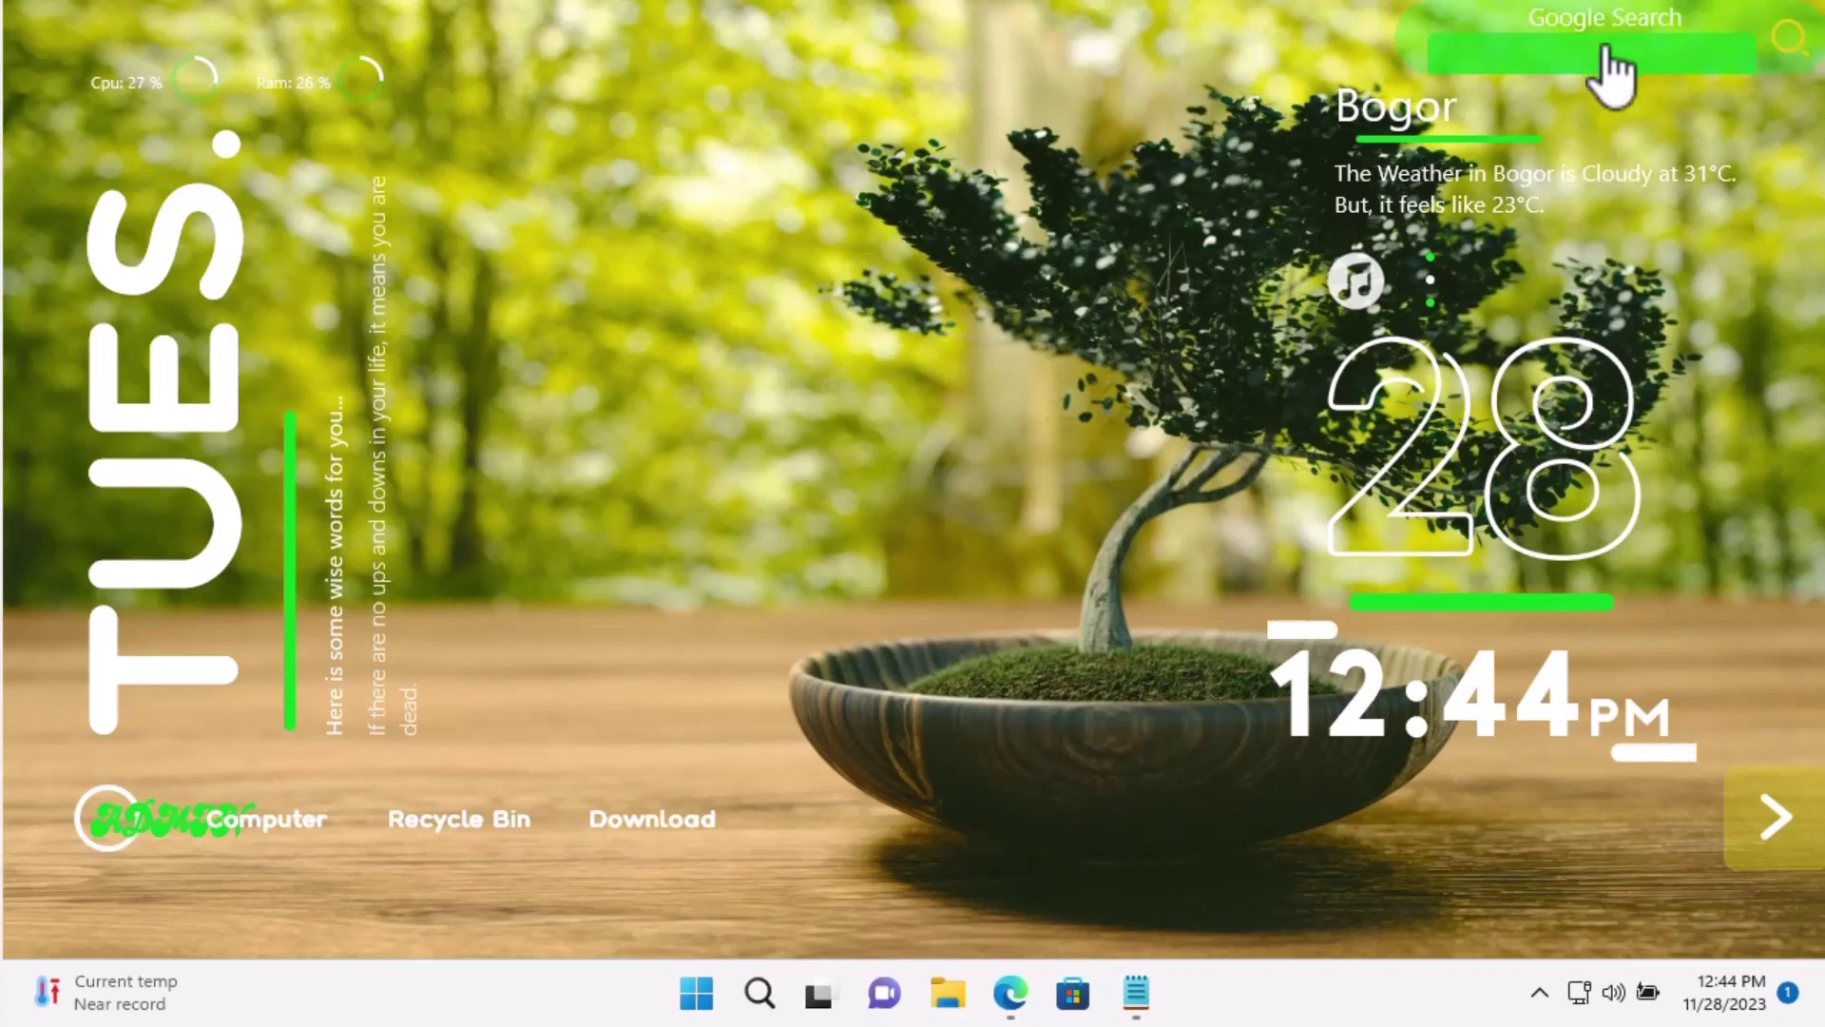
{"action": "left_click", "coordinate": [1611, 67]}
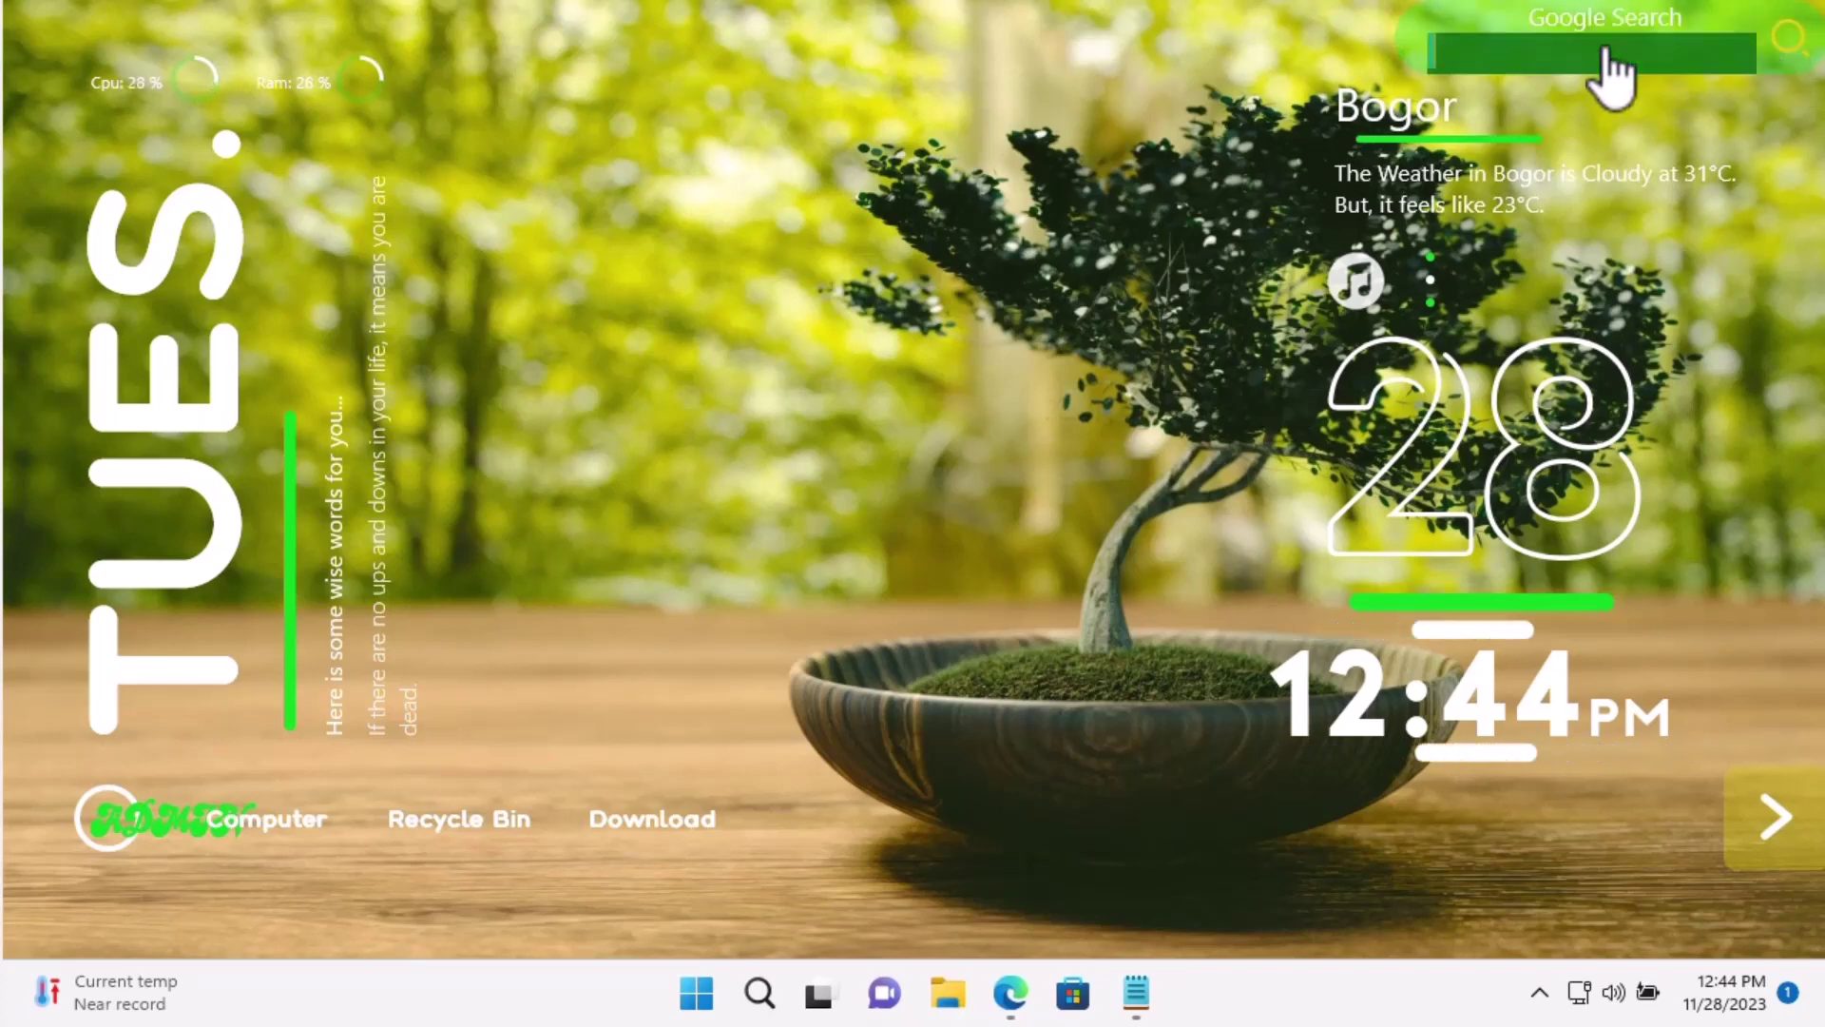
{"action": "type", "text": "indonesia"}
{"action": "key", "text": "Return"}
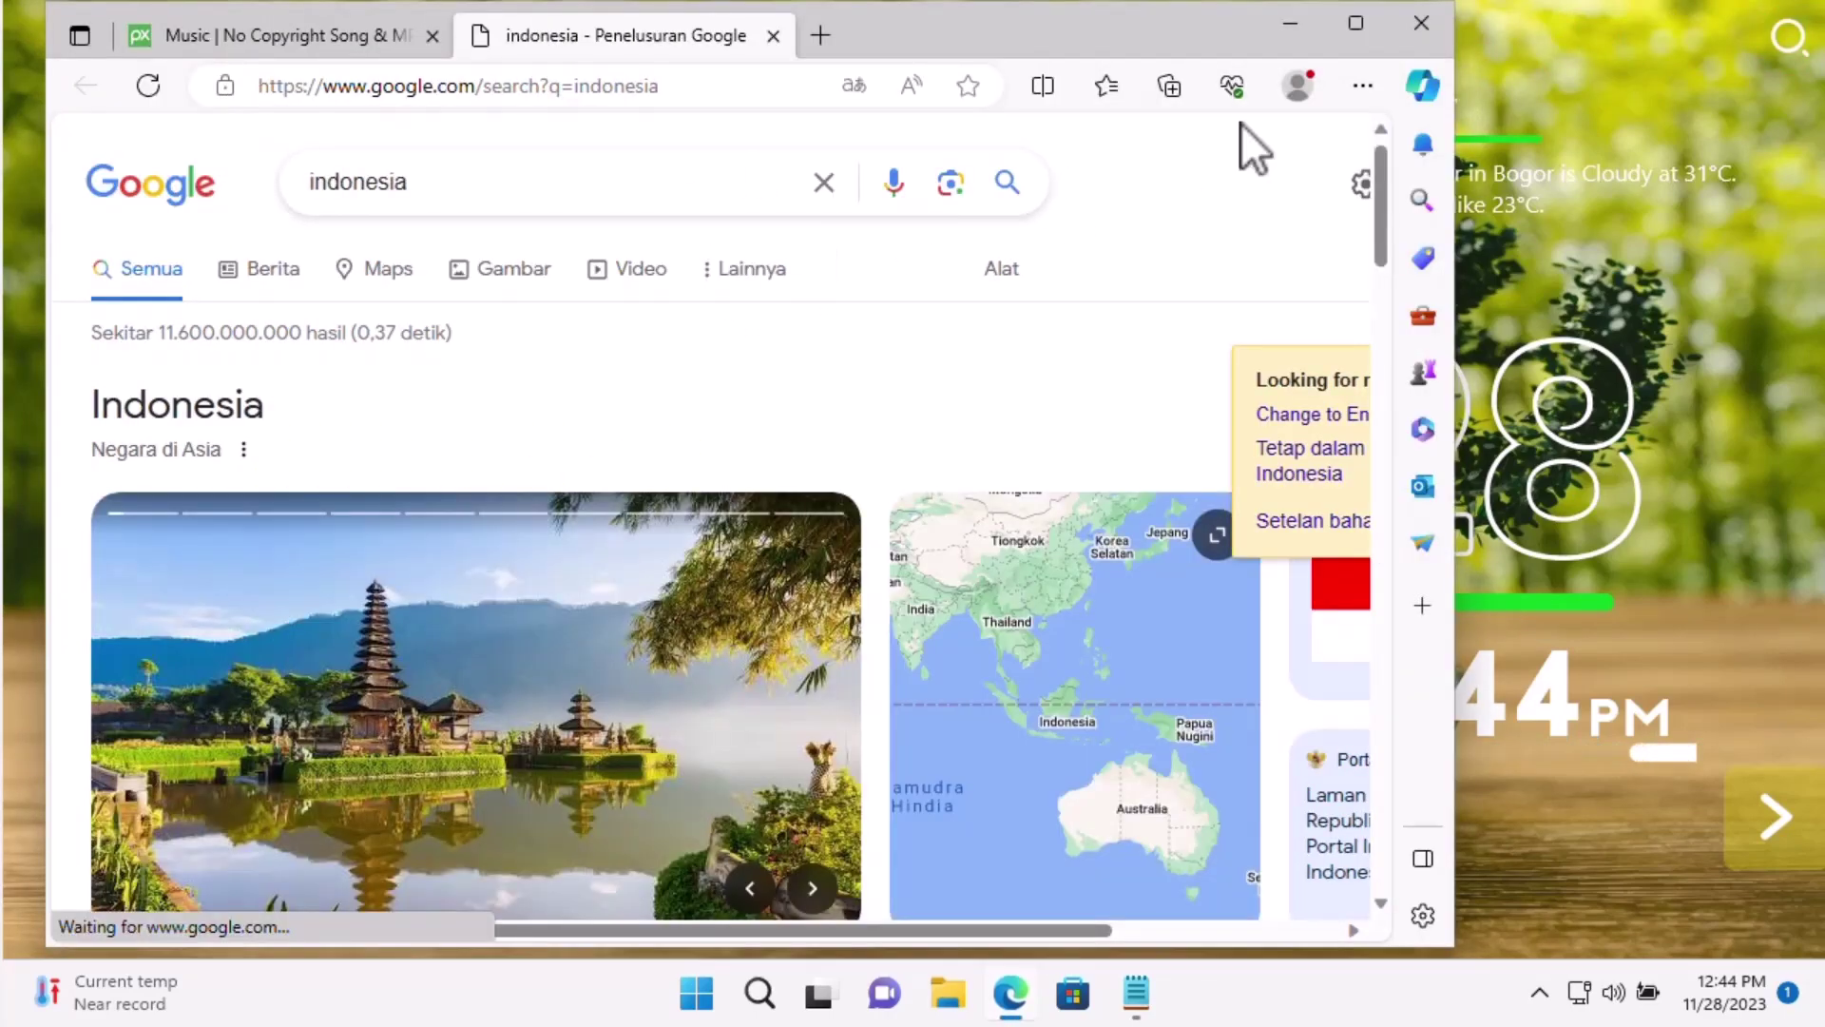
{"action": "left_click", "coordinate": [1421, 26]}
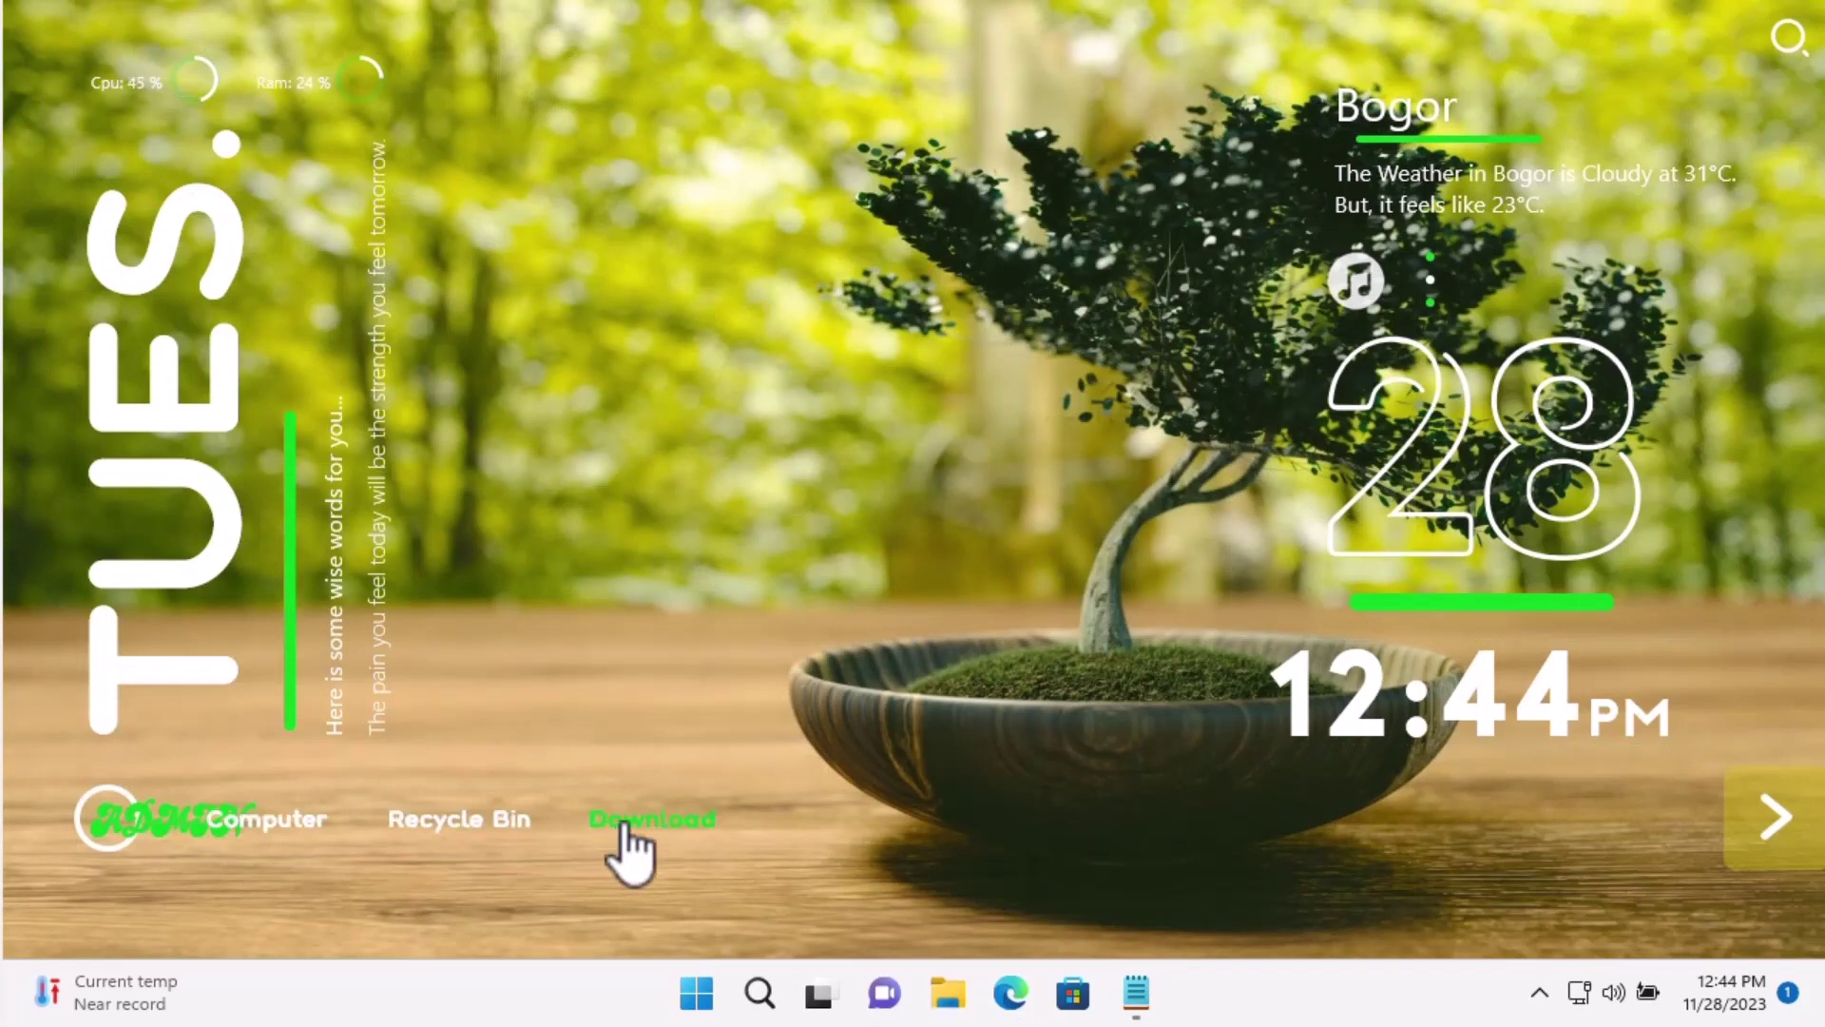
Test the Computer, Recycle Bin and Download shortcuts of the desktop folders widget, closing each folder window.
{"action": "left_click", "coordinate": [275, 849]}
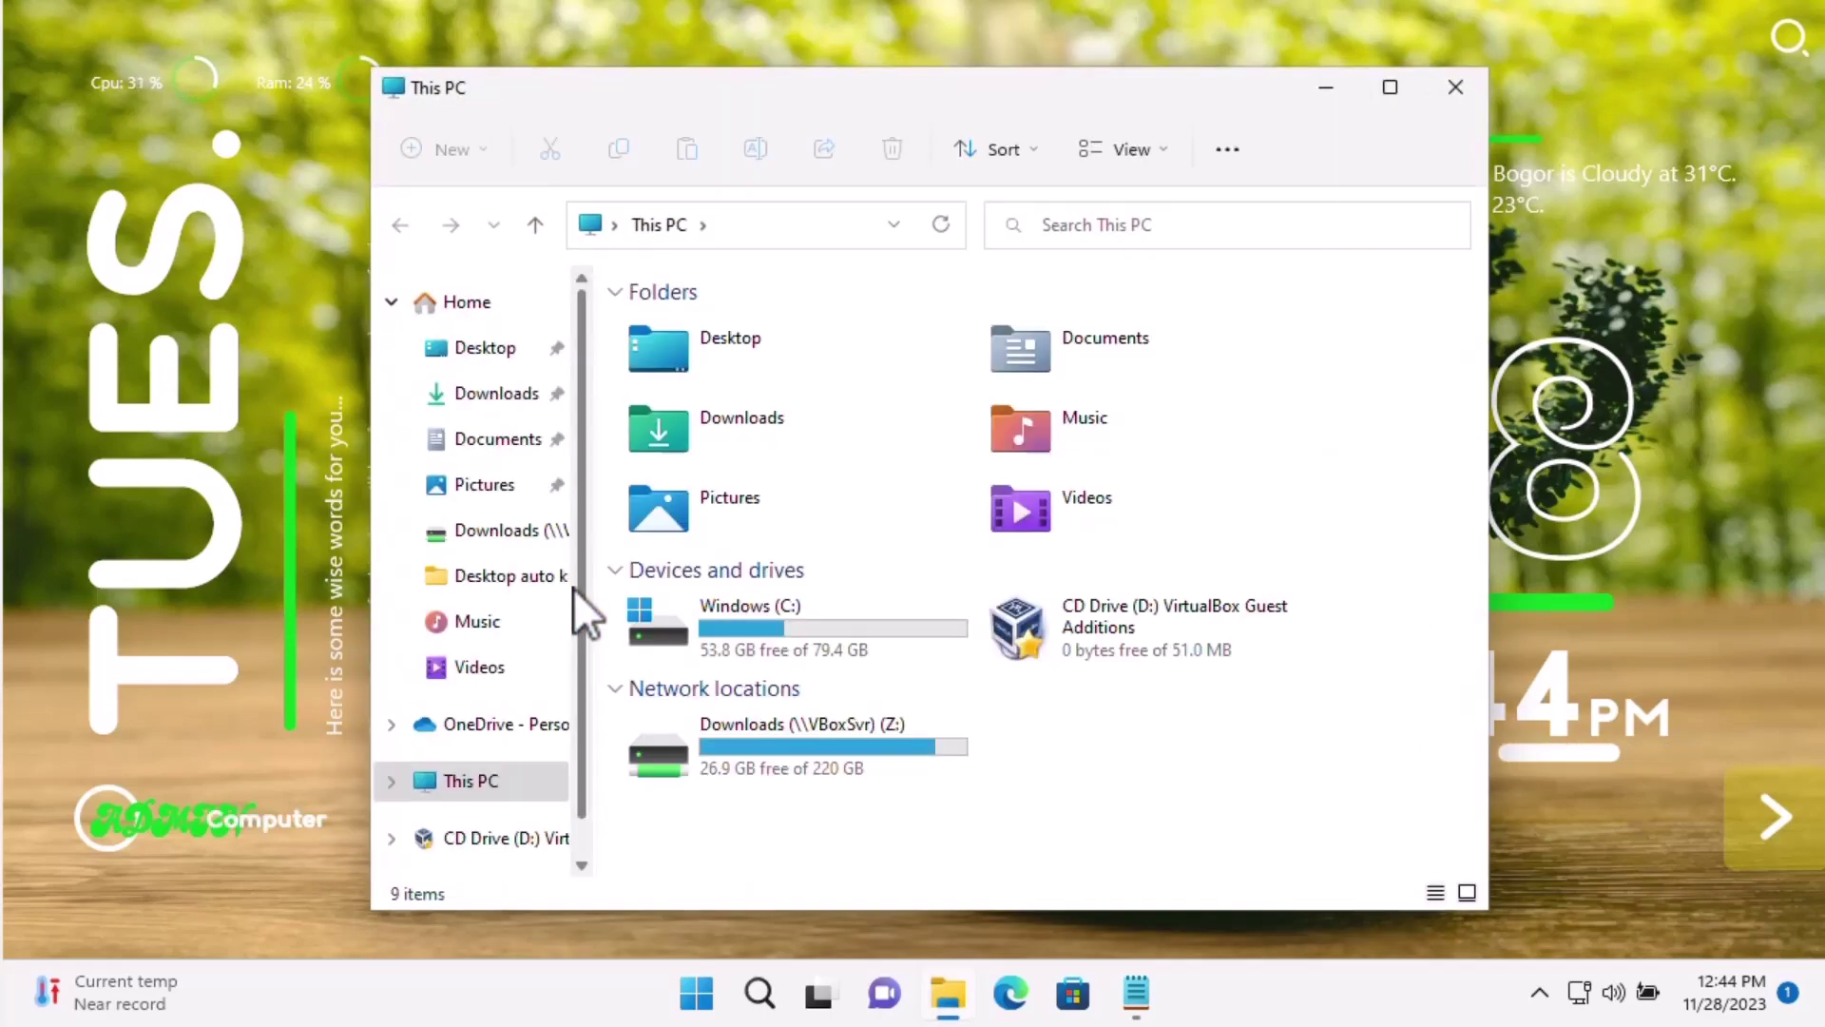
{"action": "left_click", "coordinate": [1456, 91]}
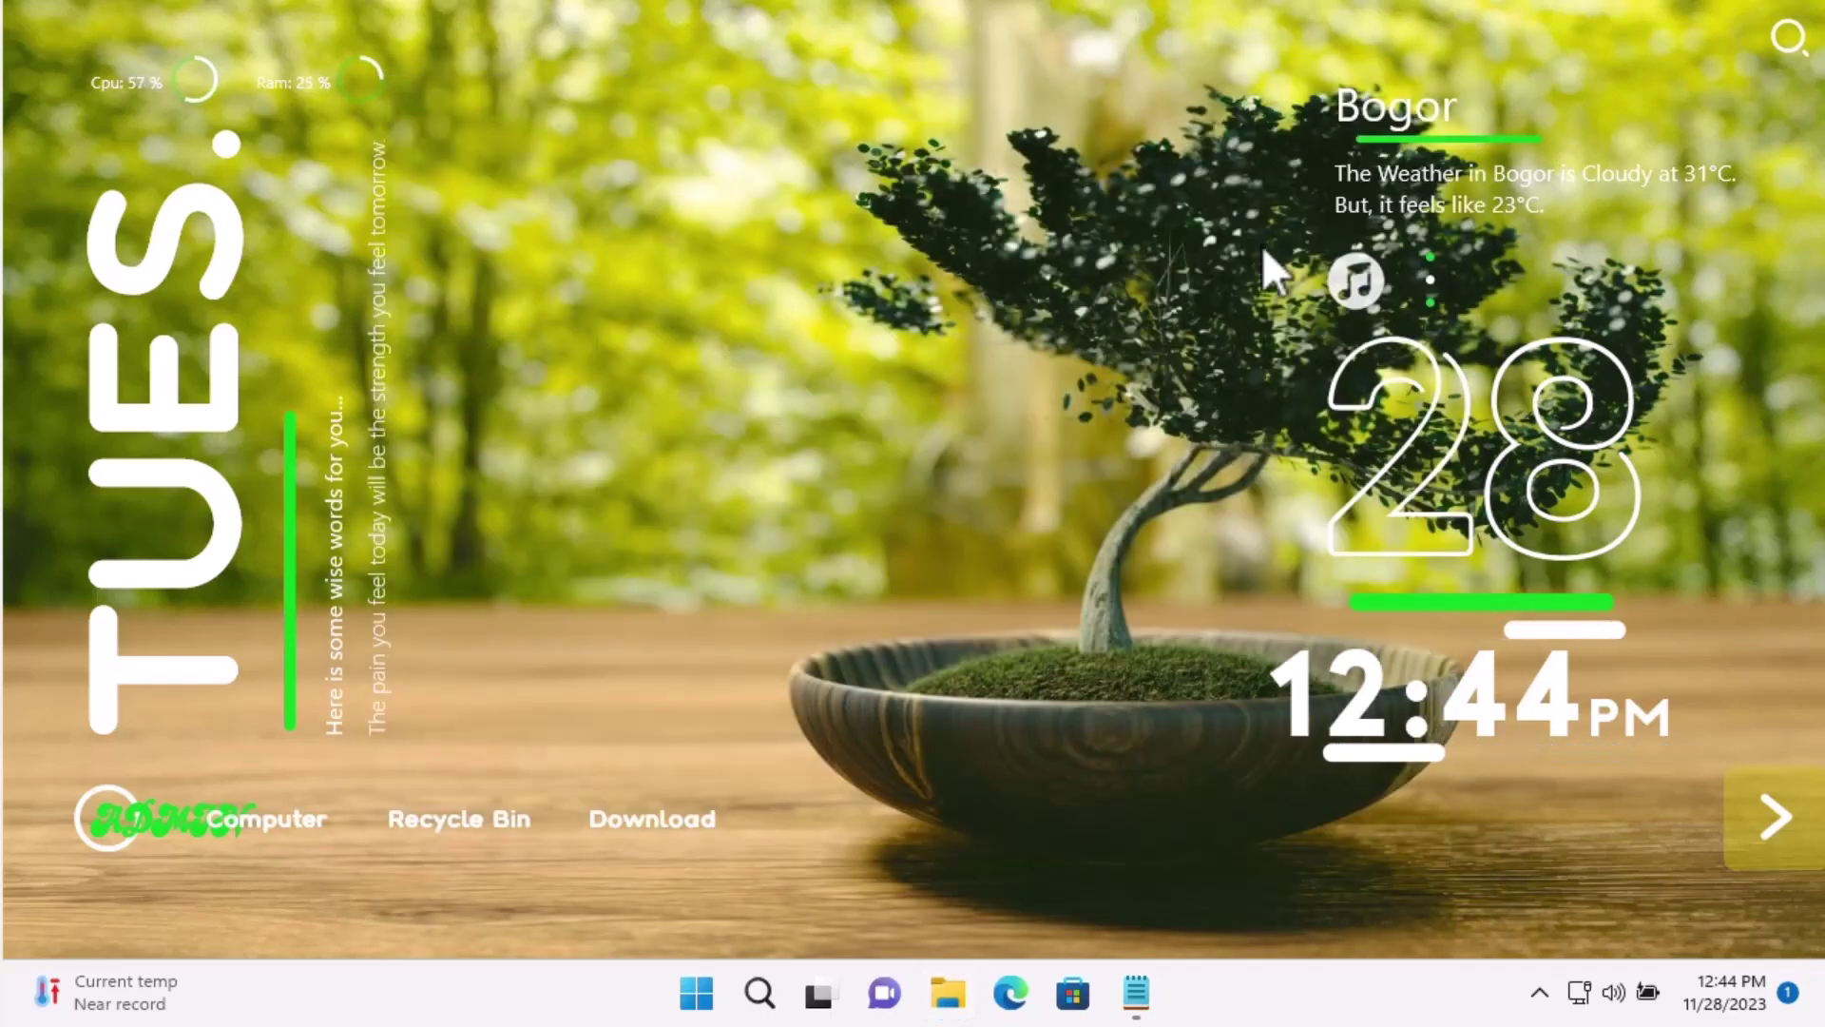
{"action": "left_click", "coordinate": [473, 824]}
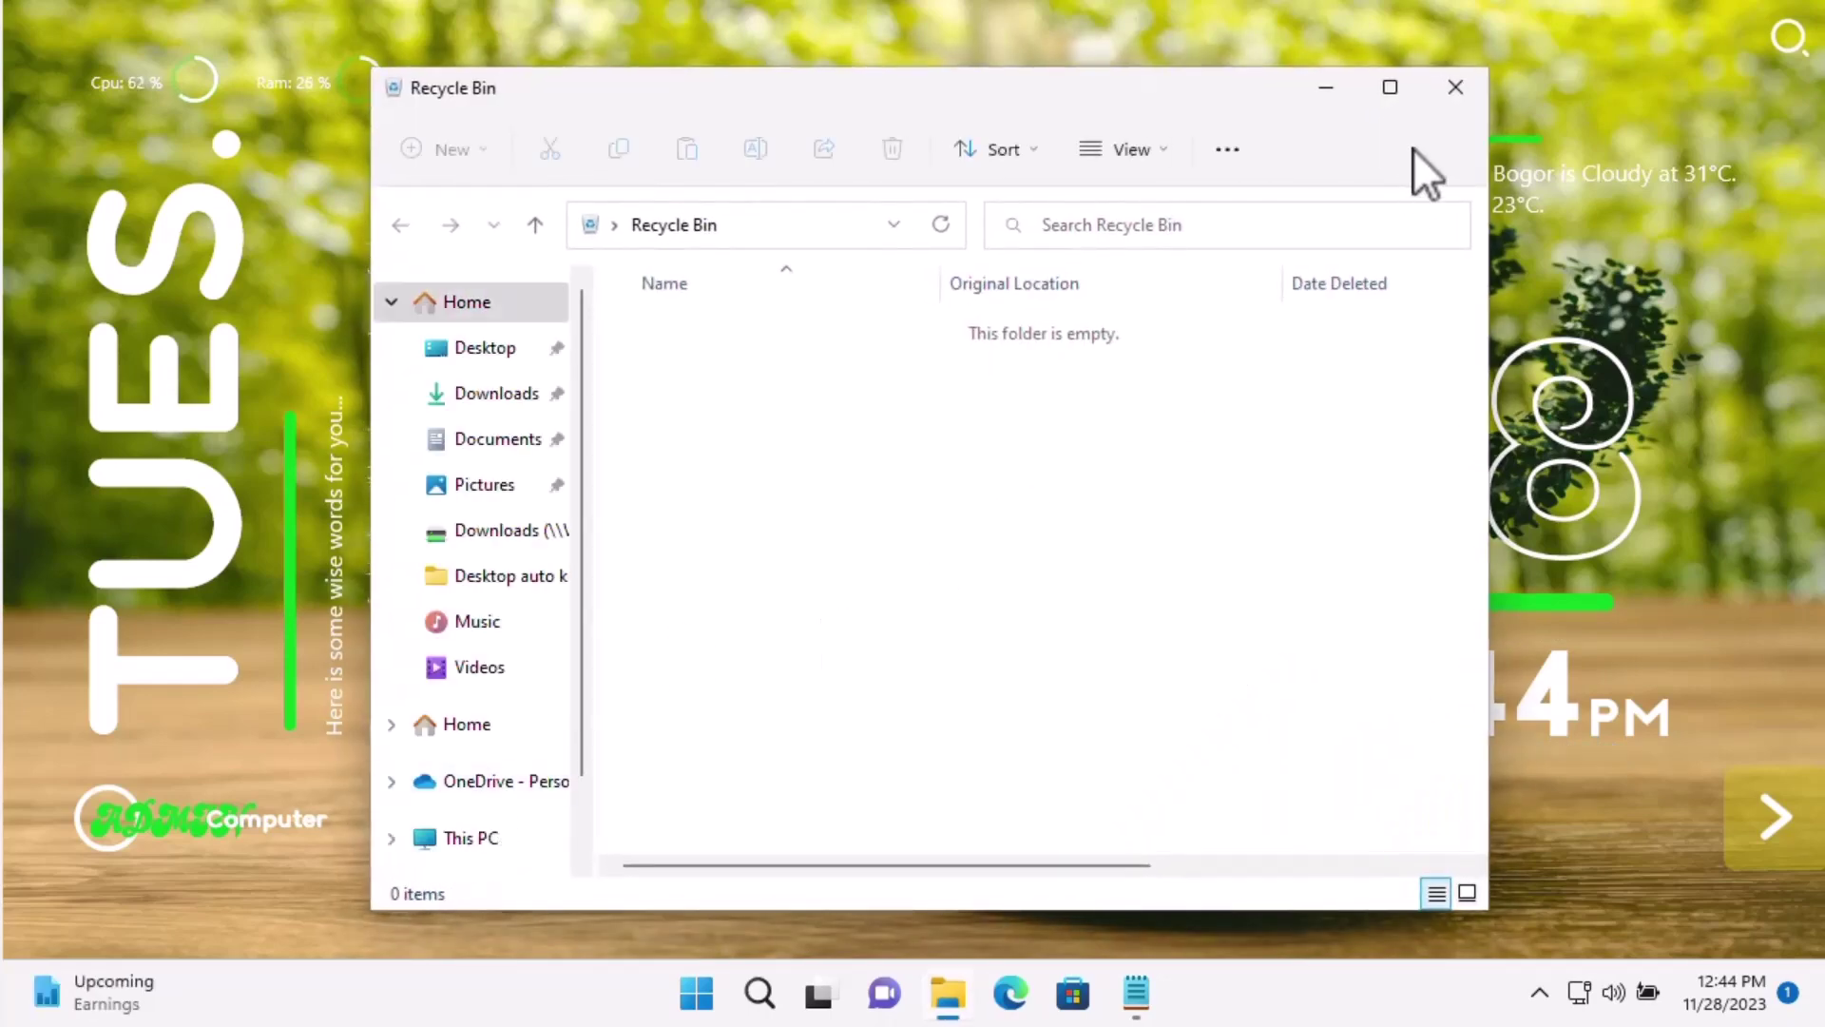
{"action": "left_click", "coordinate": [1454, 90]}
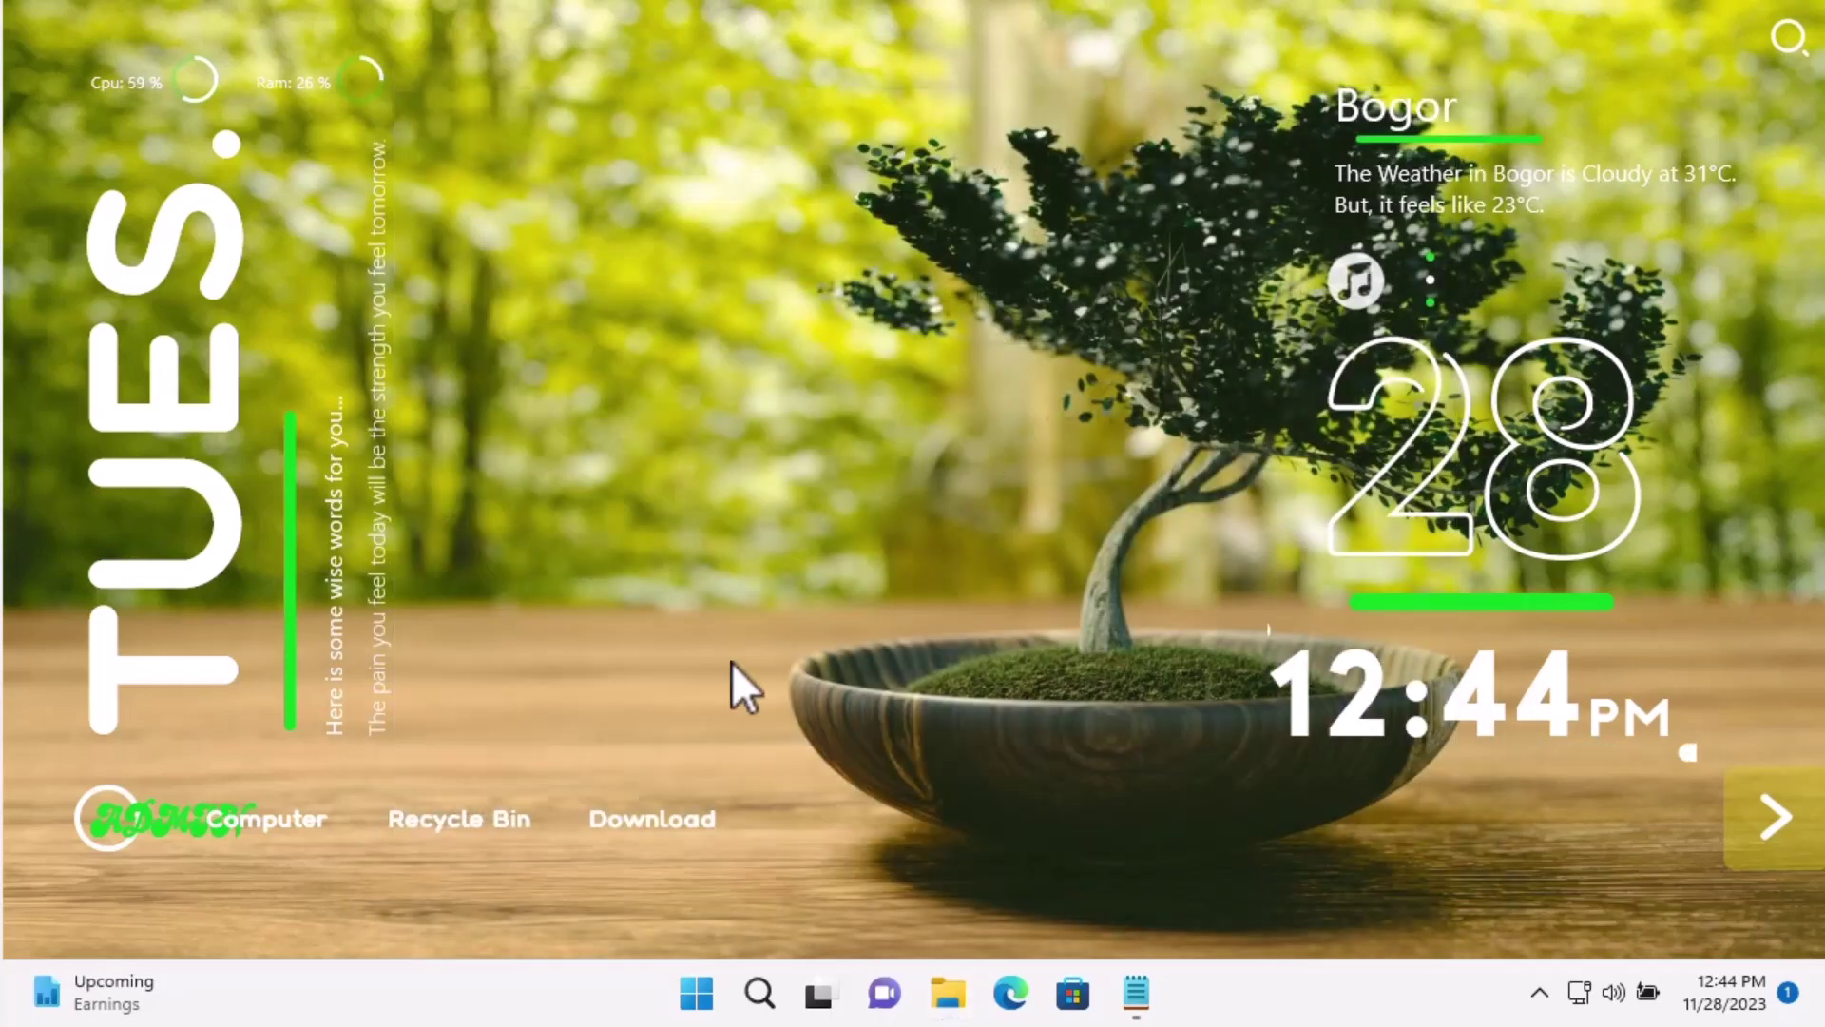
{"action": "left_click", "coordinate": [637, 828]}
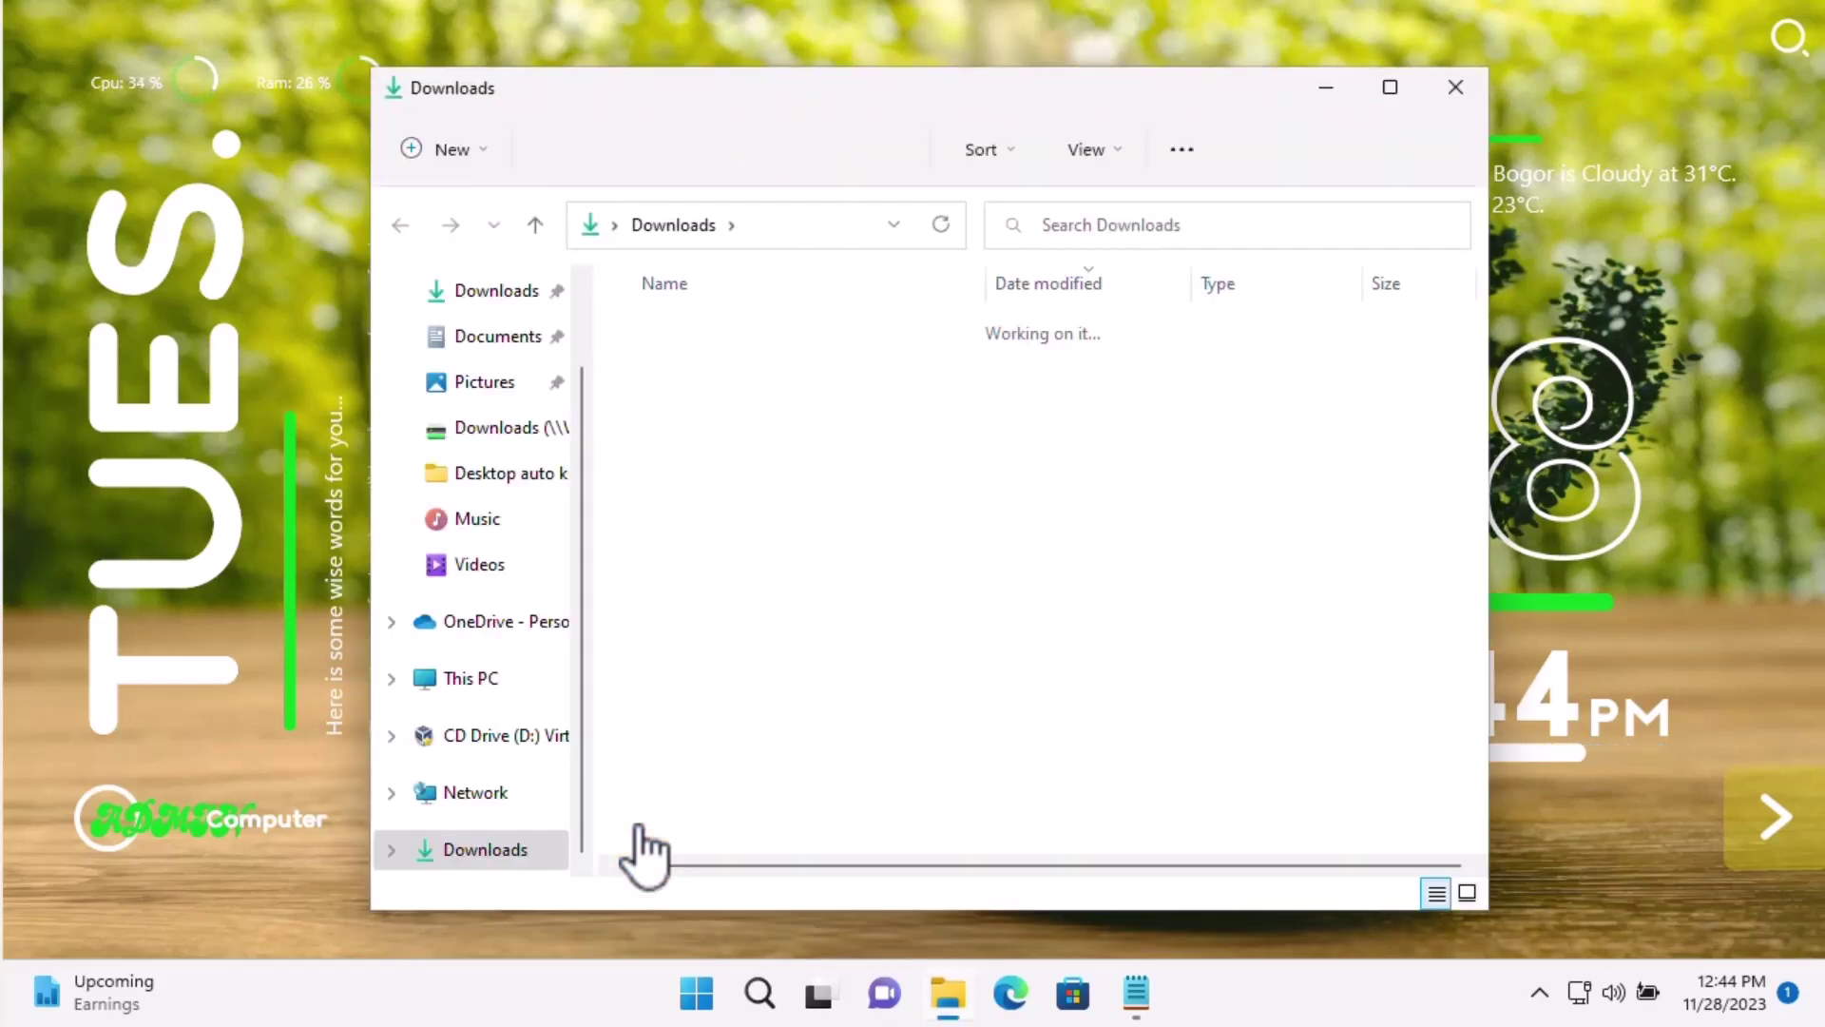
{"action": "key", "text": "alt+F4"}
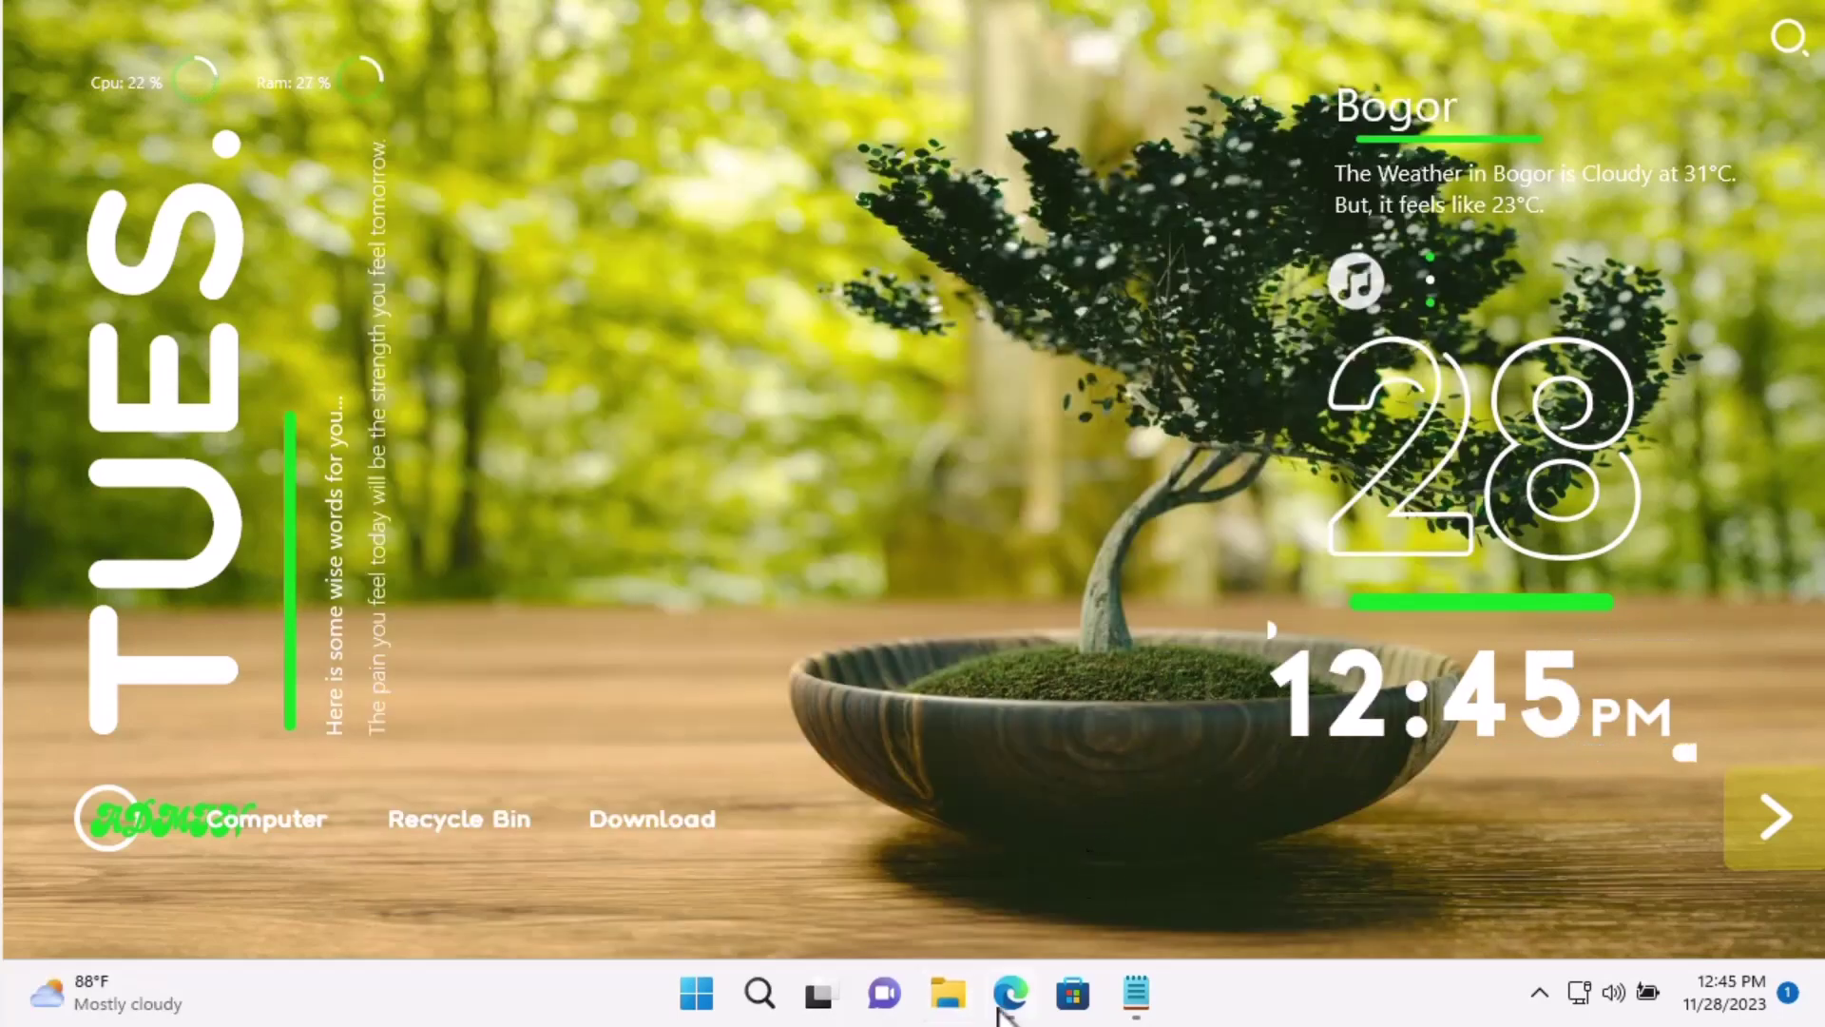
Switch to Edge, play the track "Let It Go" on Pixabay and minimize the browser.
{"action": "left_click", "coordinate": [1010, 996]}
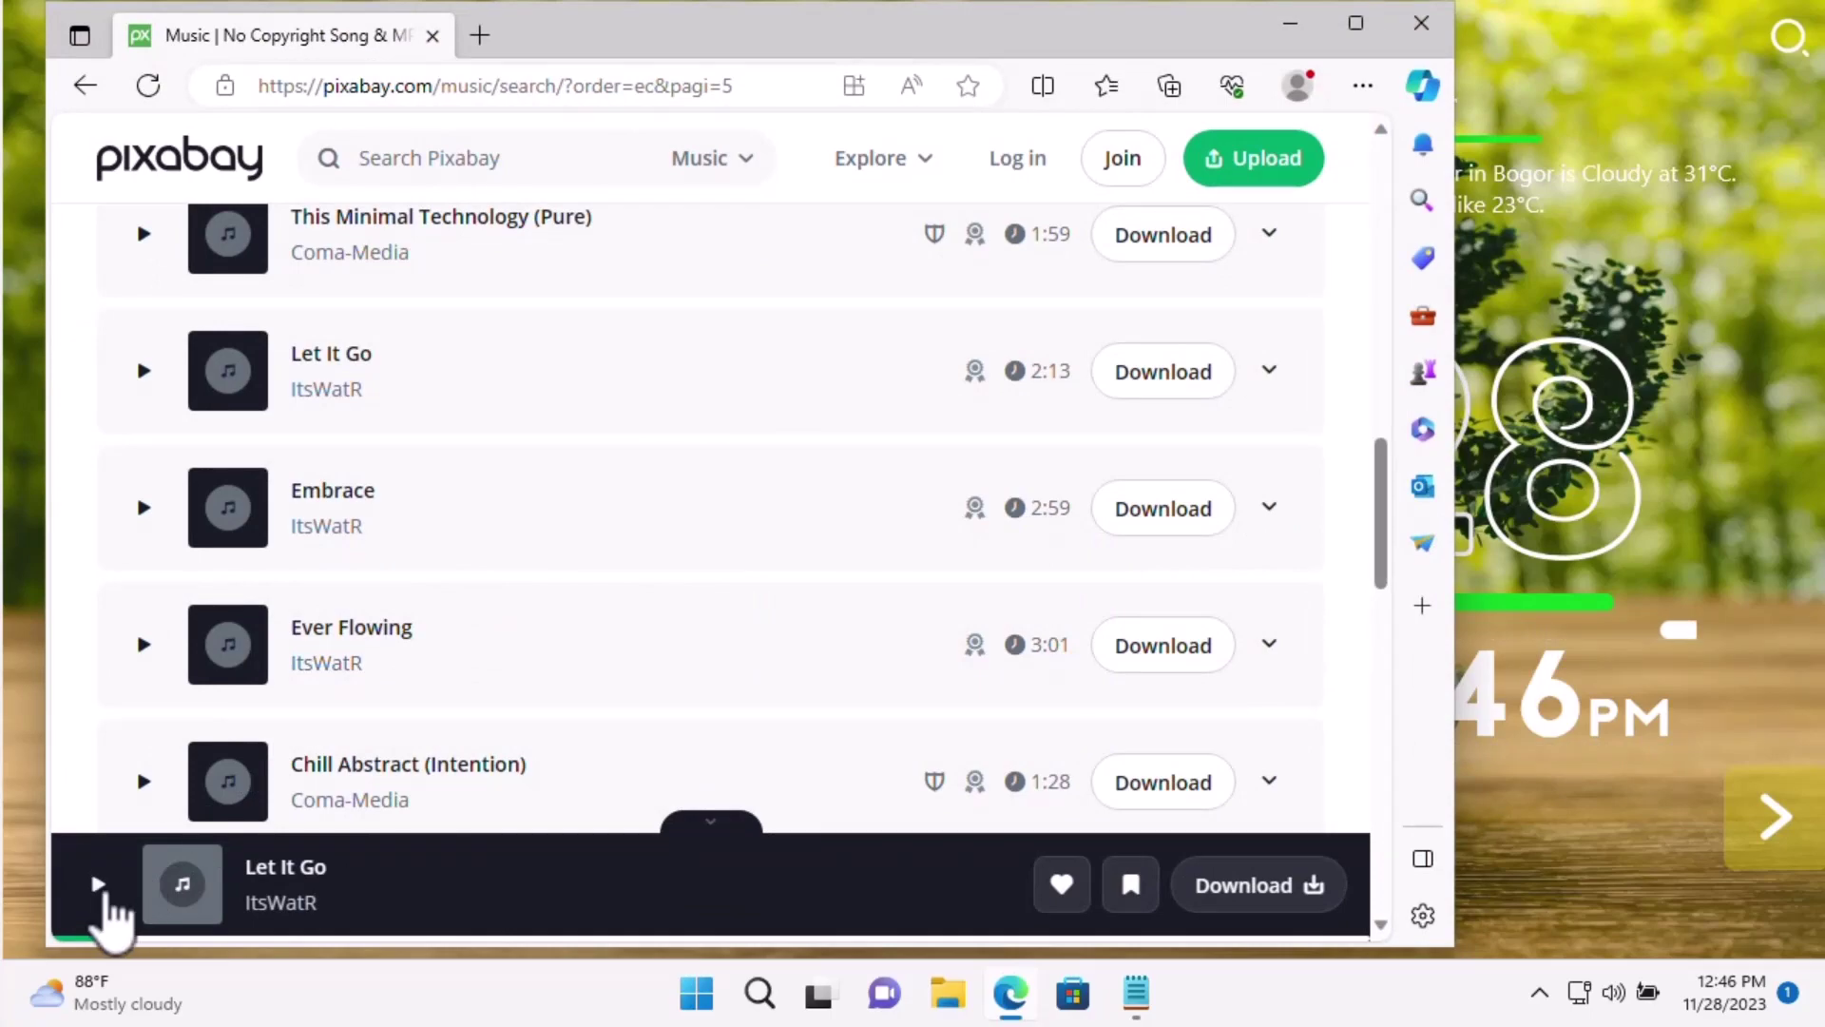
{"action": "left_click", "coordinate": [97, 884]}
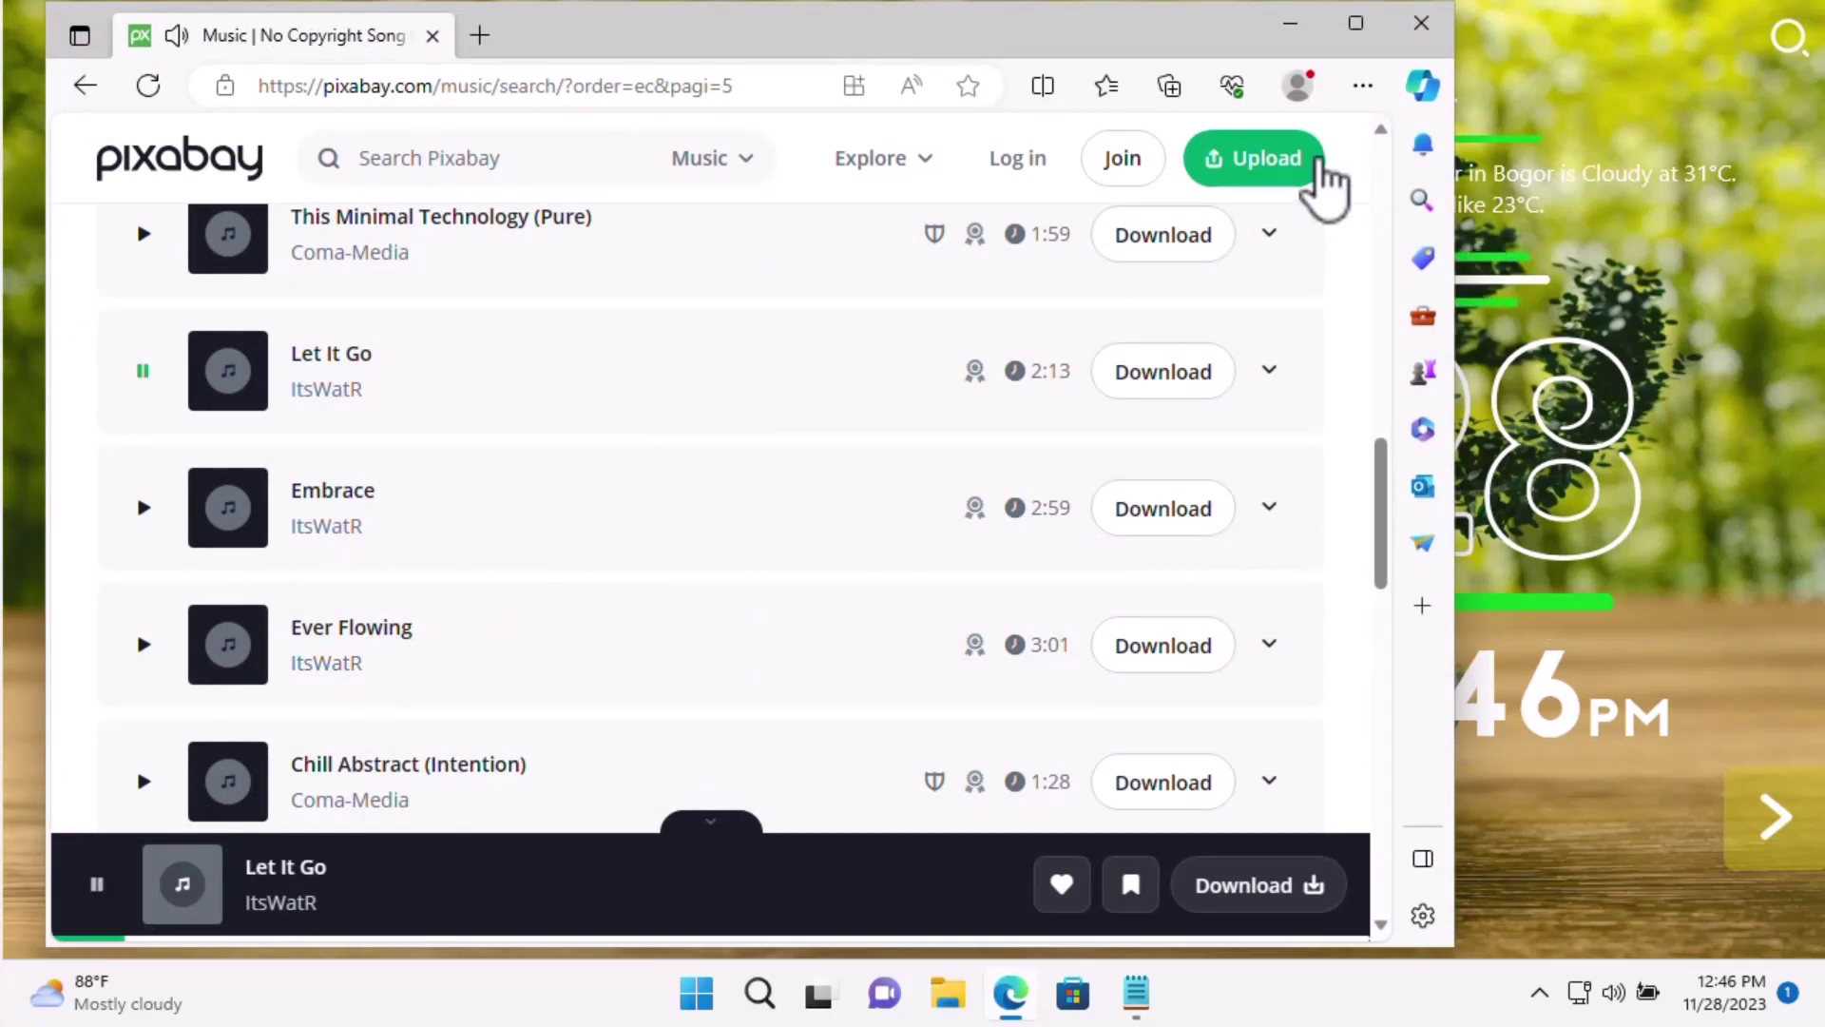
{"action": "left_click", "coordinate": [1290, 23]}
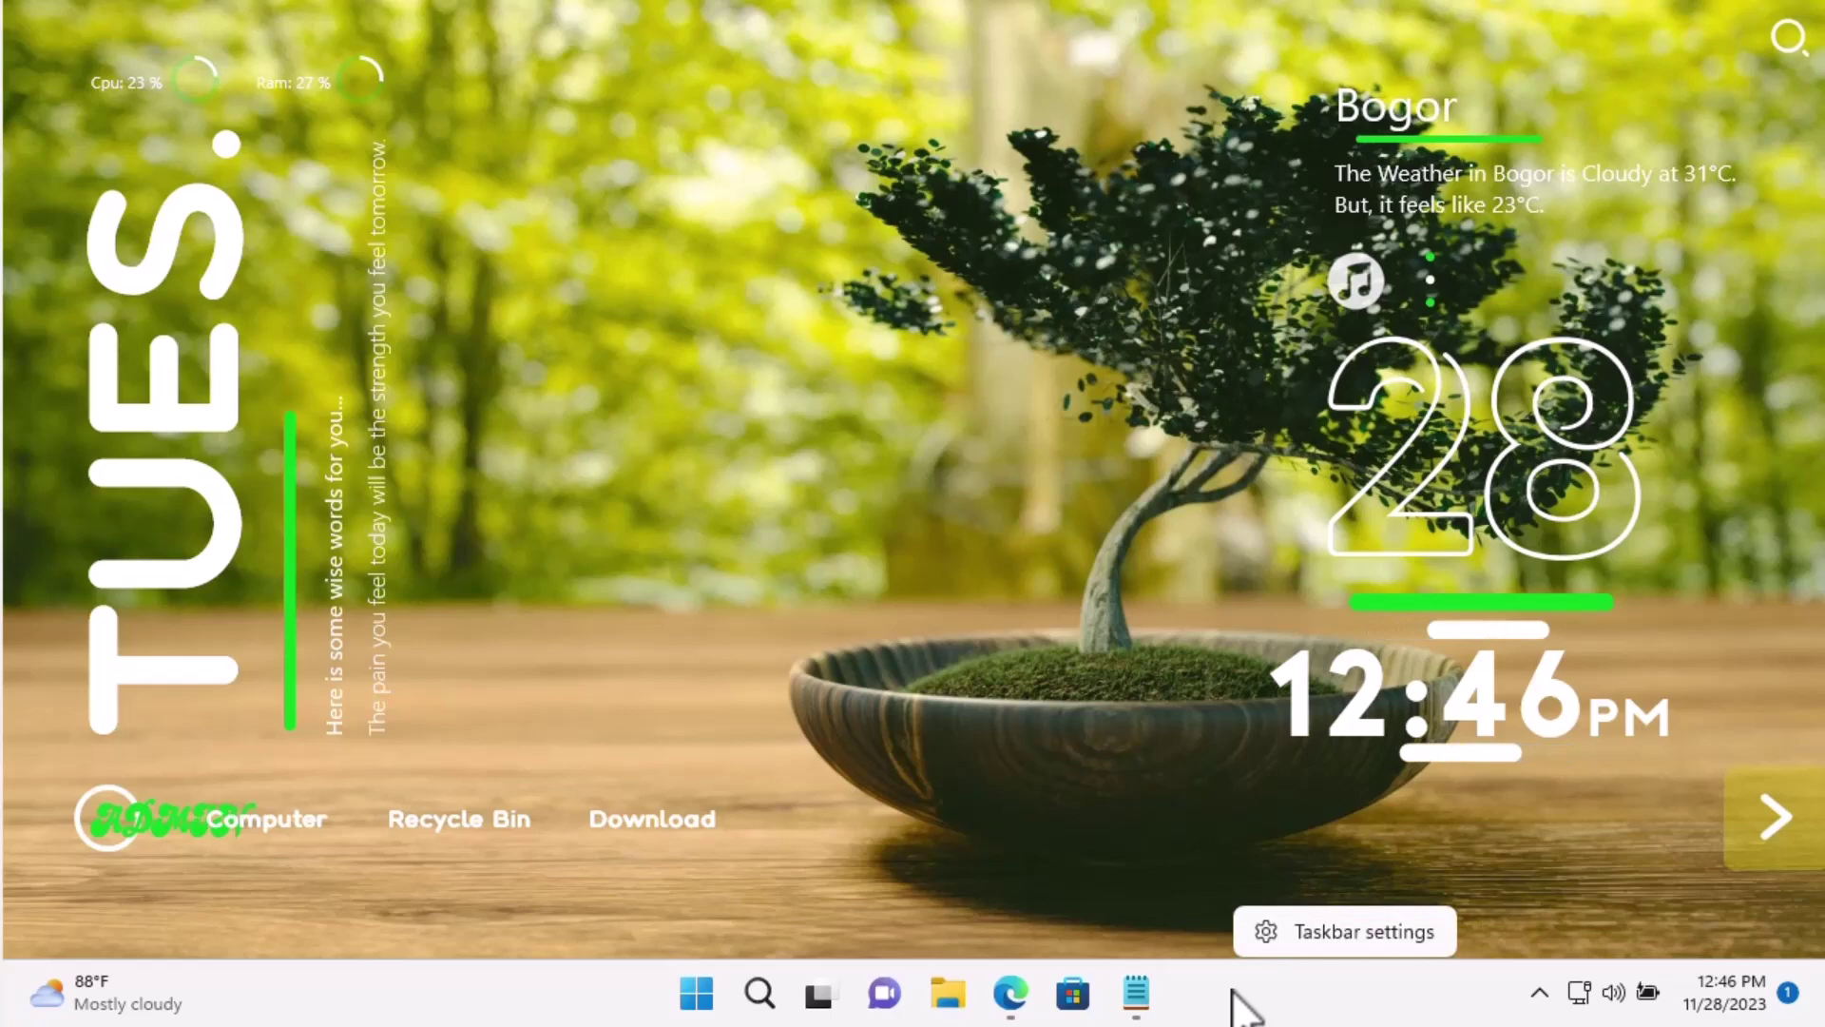
Enable automatic hiding of the taskbar in the Windows taskbar behaviors and close Settings.
{"action": "left_click", "coordinate": [1298, 932]}
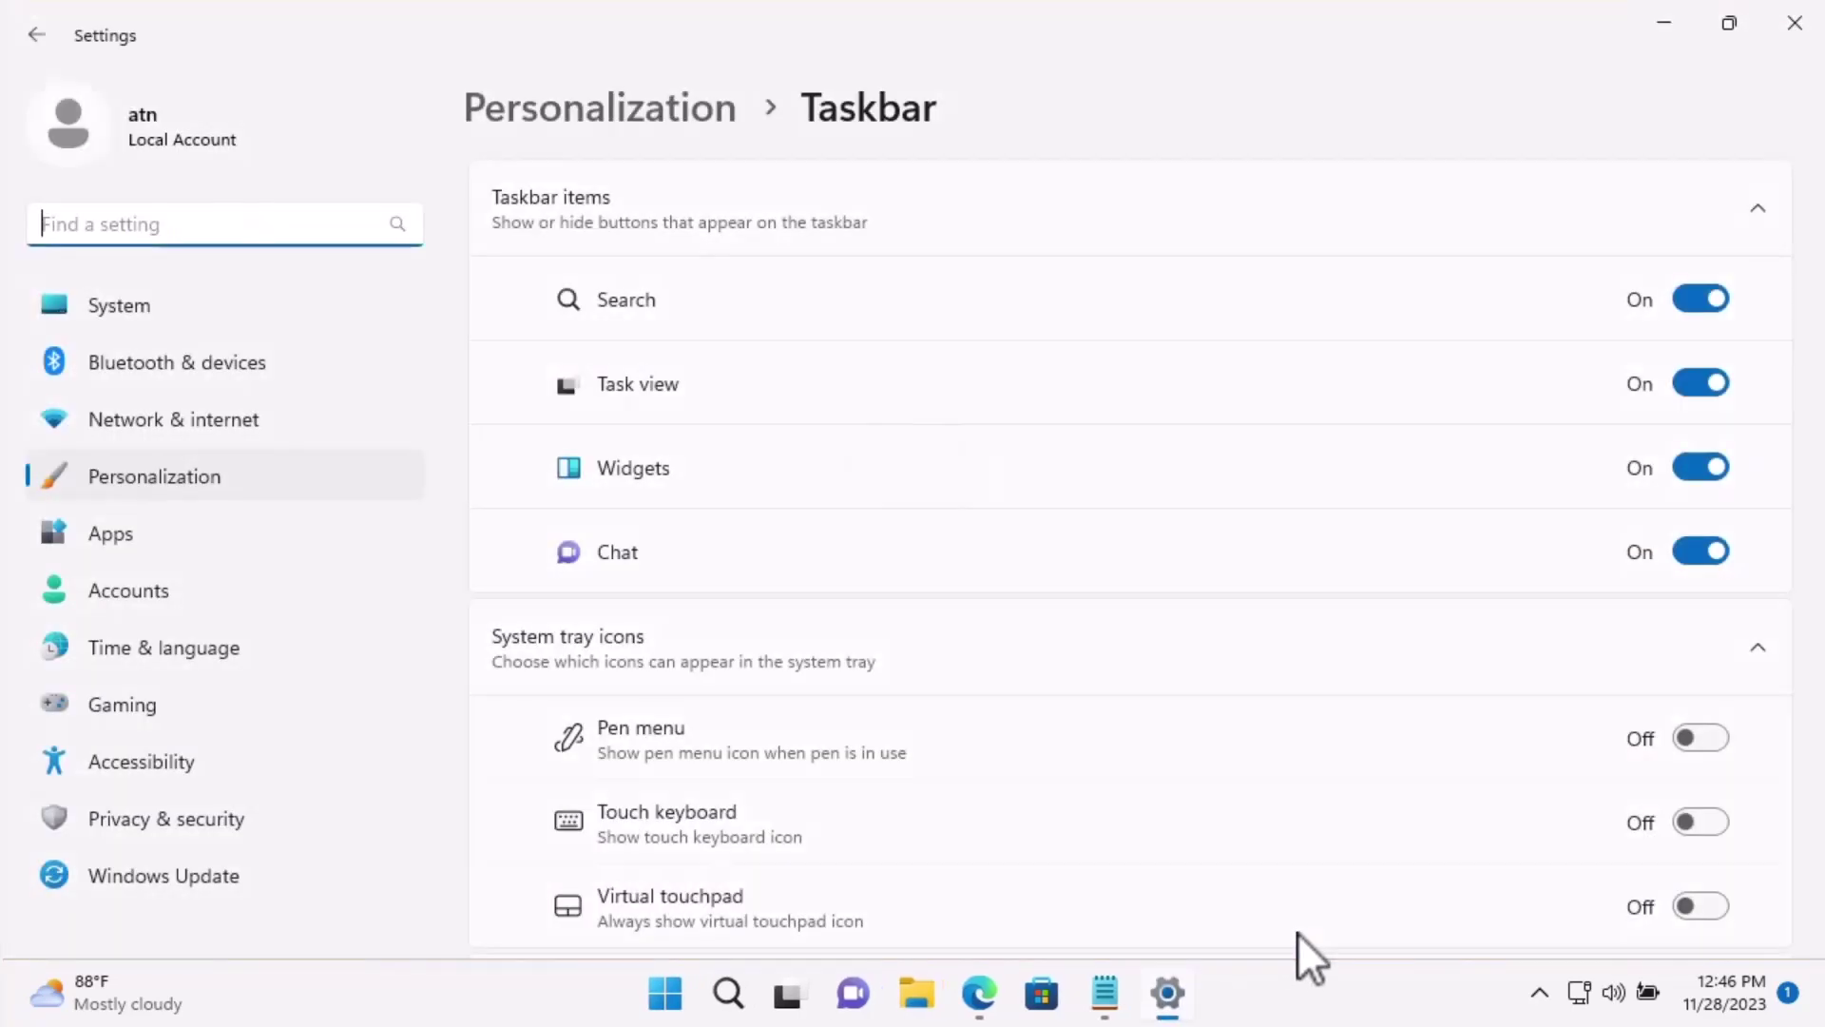
{"action": "scroll", "coordinate": [1394, 732], "scroll_direction": "down", "scroll_amount": 3}
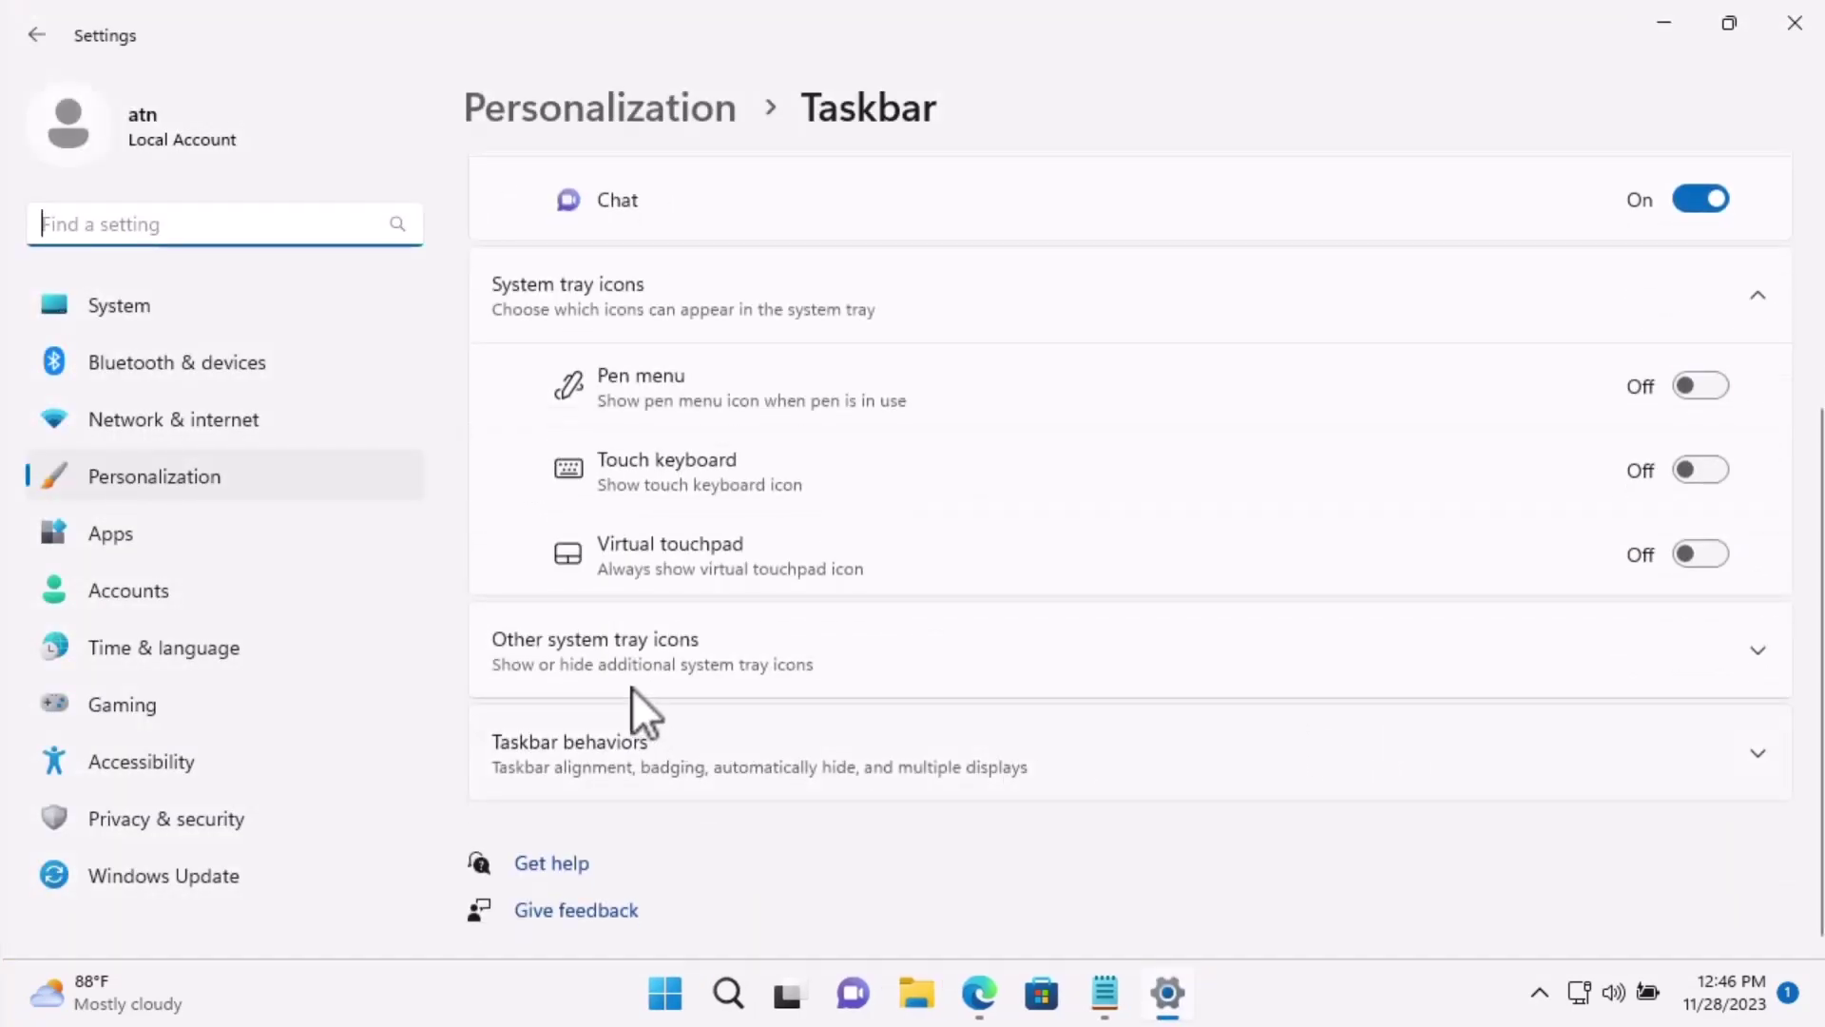
{"action": "left_click", "coordinate": [613, 749]}
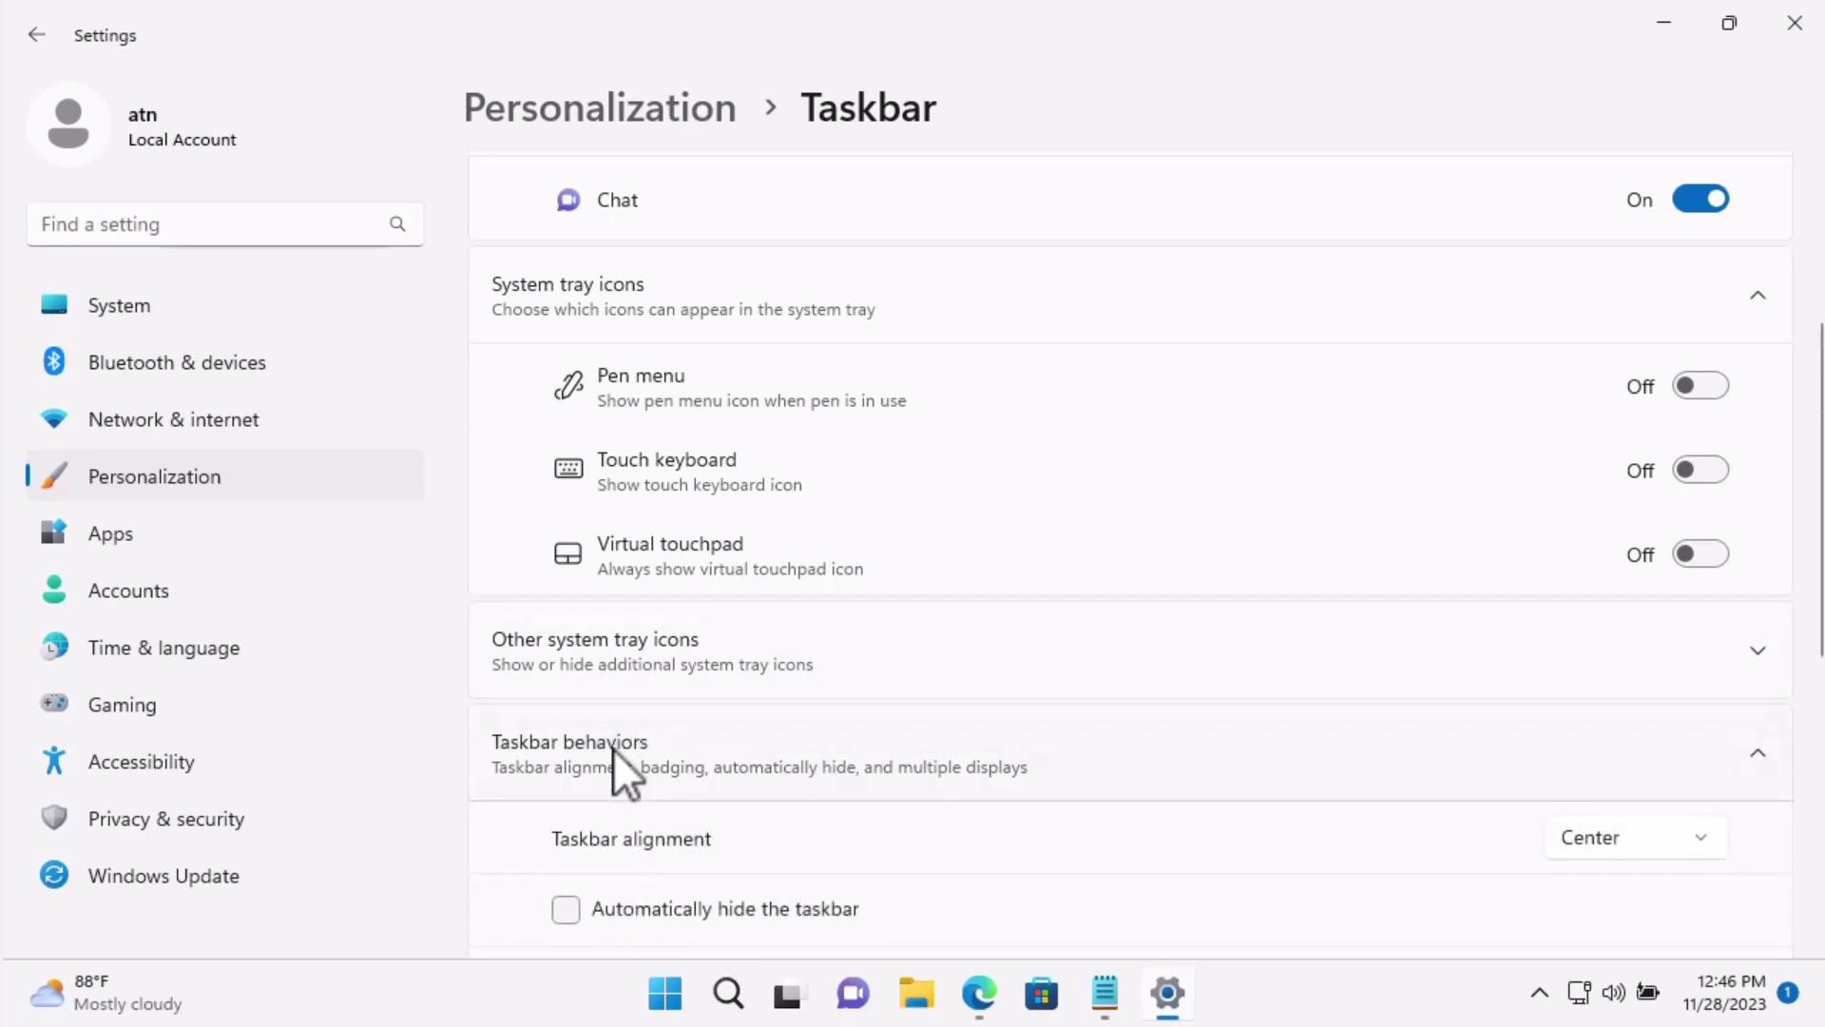
{"action": "left_click", "coordinate": [566, 909]}
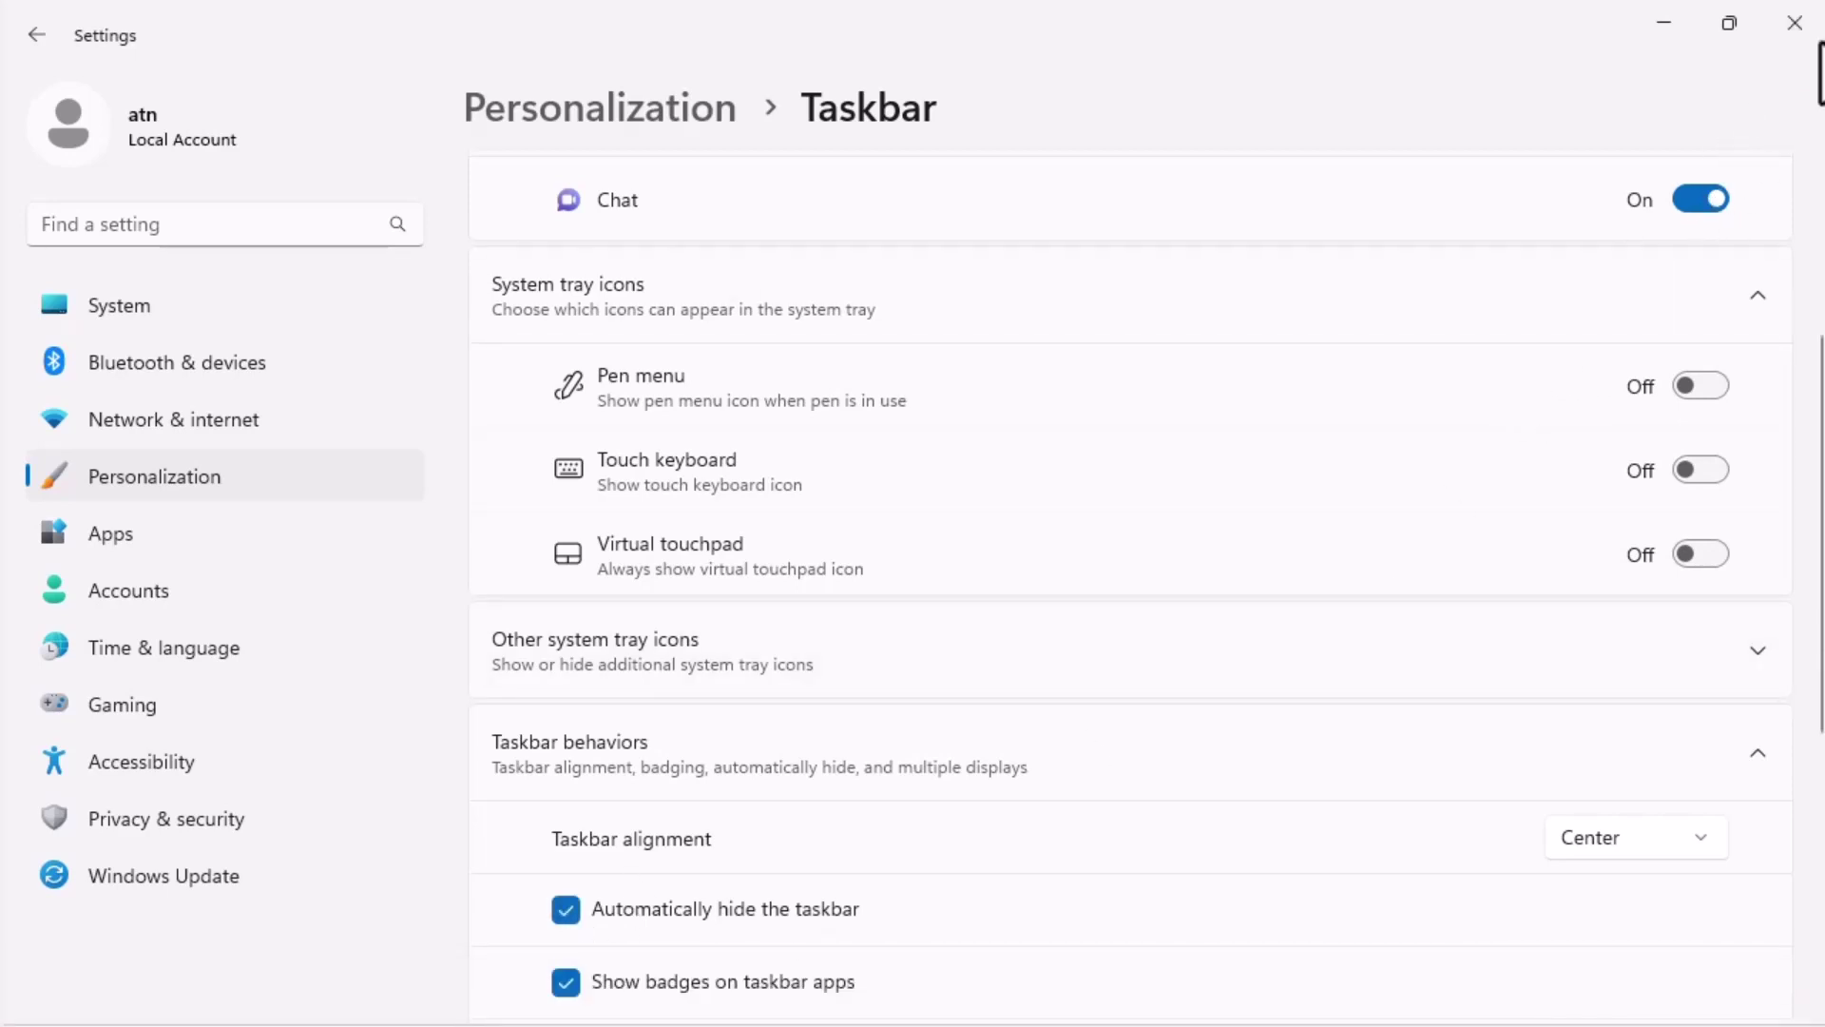
{"action": "left_click", "coordinate": [1795, 26]}
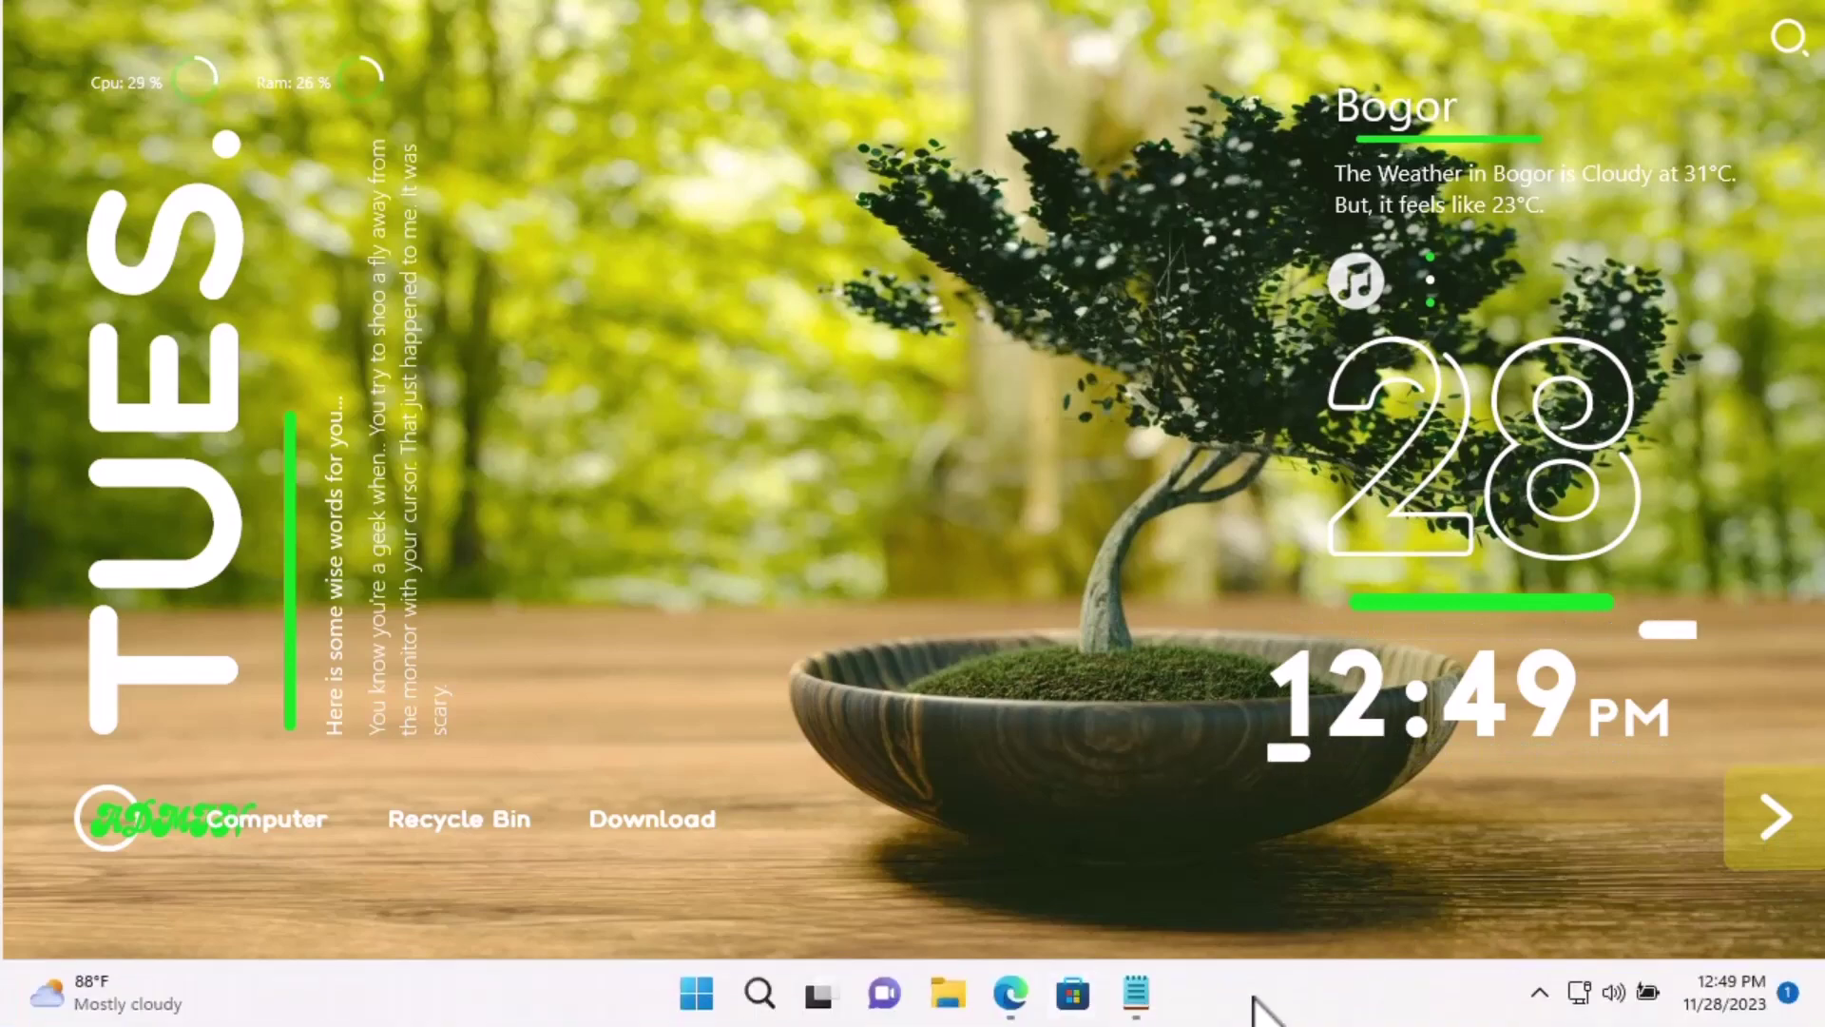
Reopen the taskbar settings and turn off automatic hiding of the taskbar under the taskbar behaviors.
{"action": "right_click", "coordinate": [1255, 1003]}
{"action": "left_click", "coordinate": [1320, 968]}
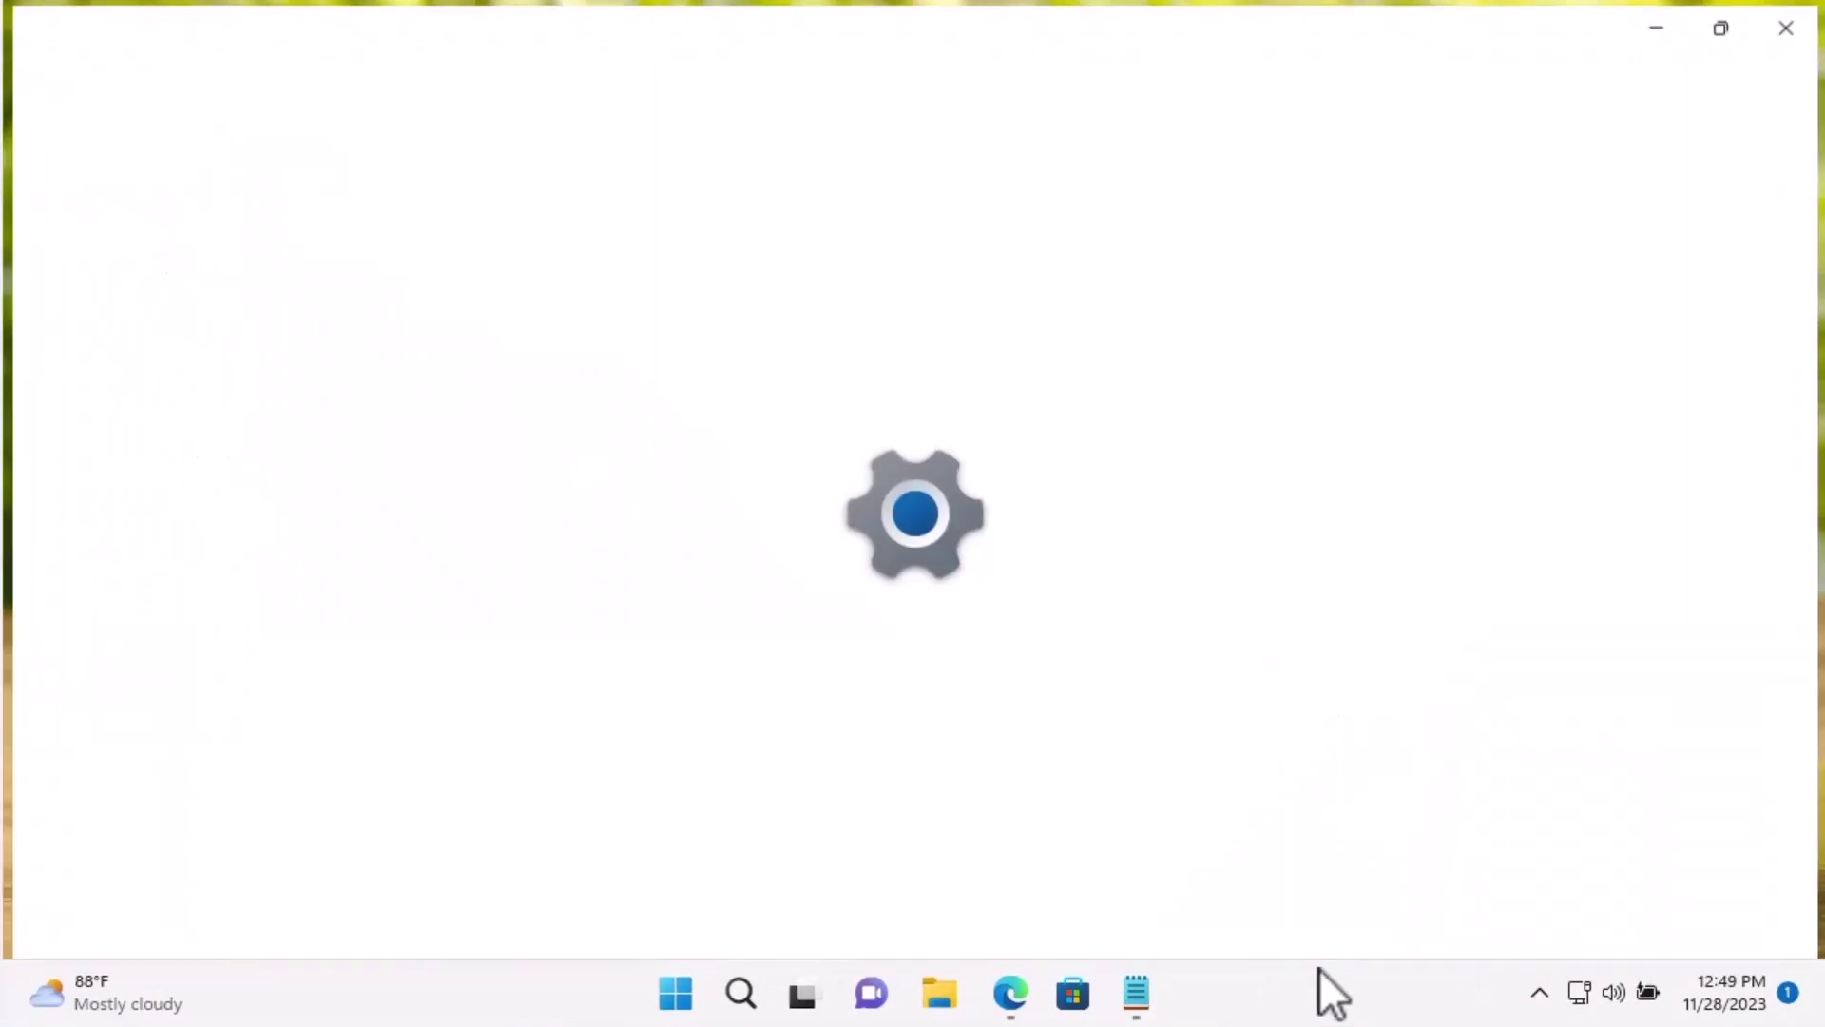
{"action": "scroll", "coordinate": [1498, 616], "scroll_direction": "down", "scroll_amount": 2}
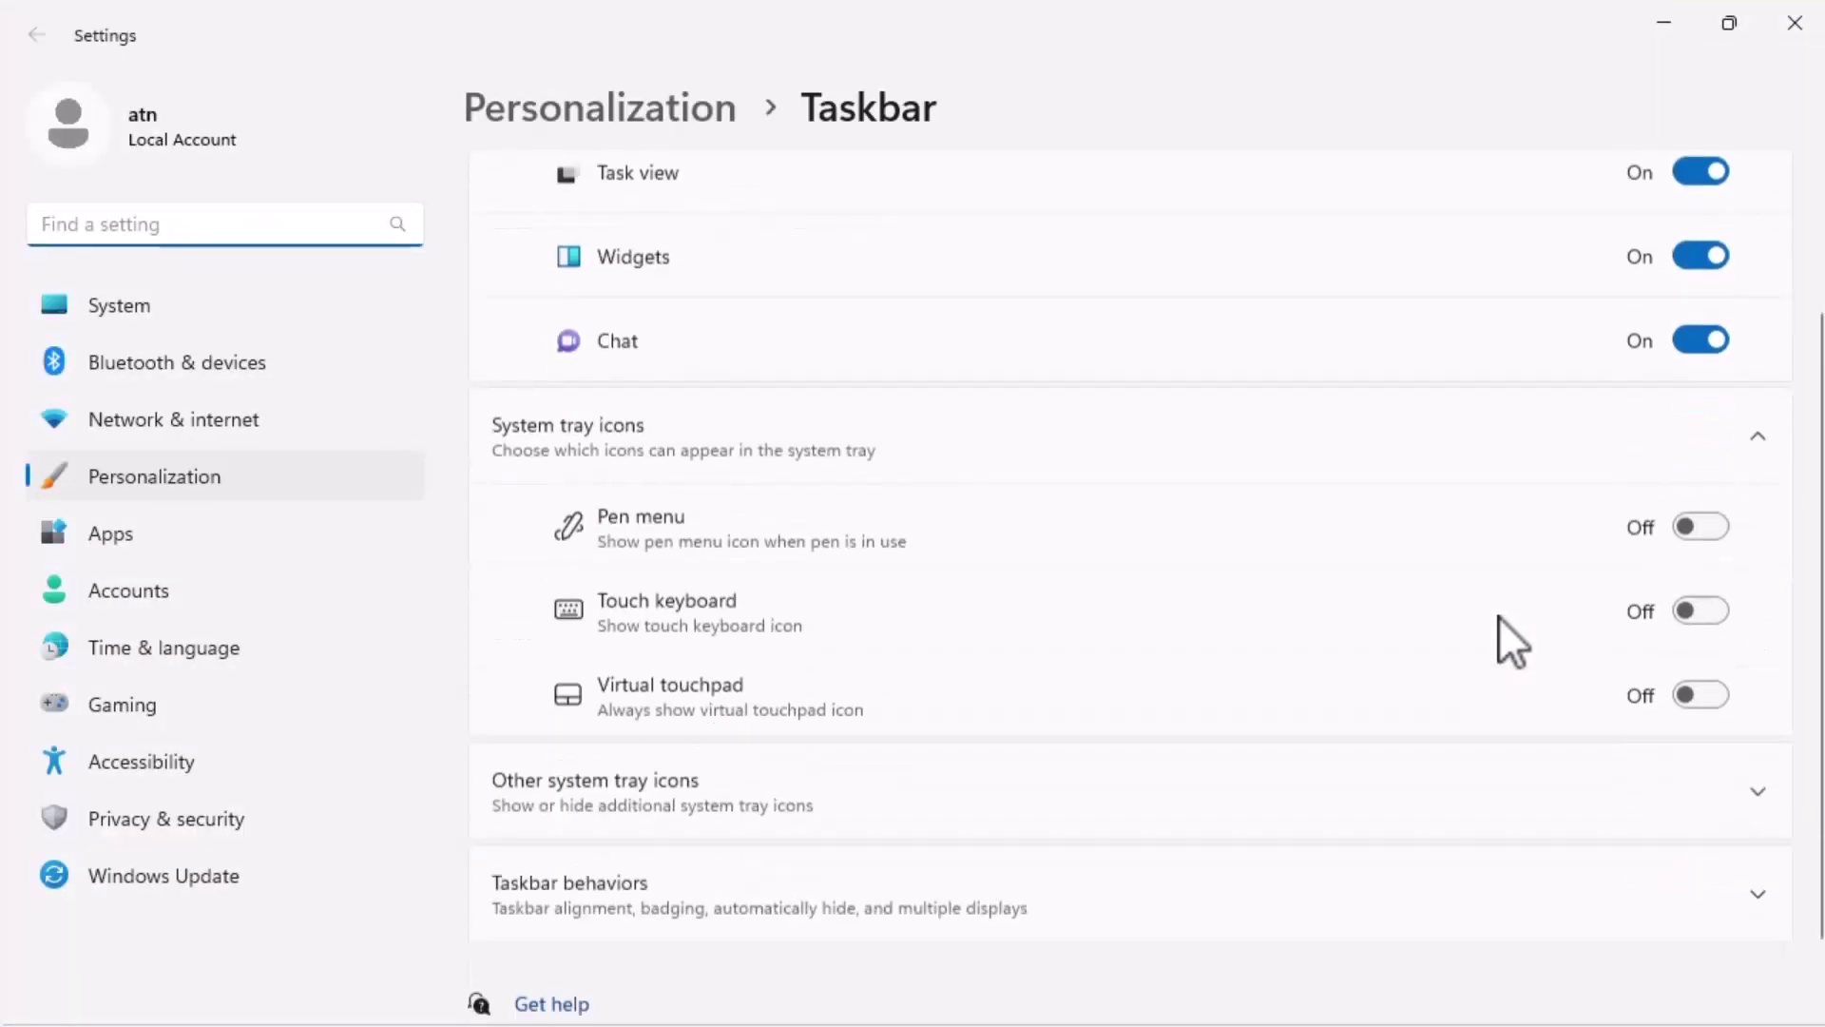
{"action": "scroll", "coordinate": [1499, 616], "scroll_direction": "down", "scroll_amount": 1}
{"action": "left_click", "coordinate": [701, 849]}
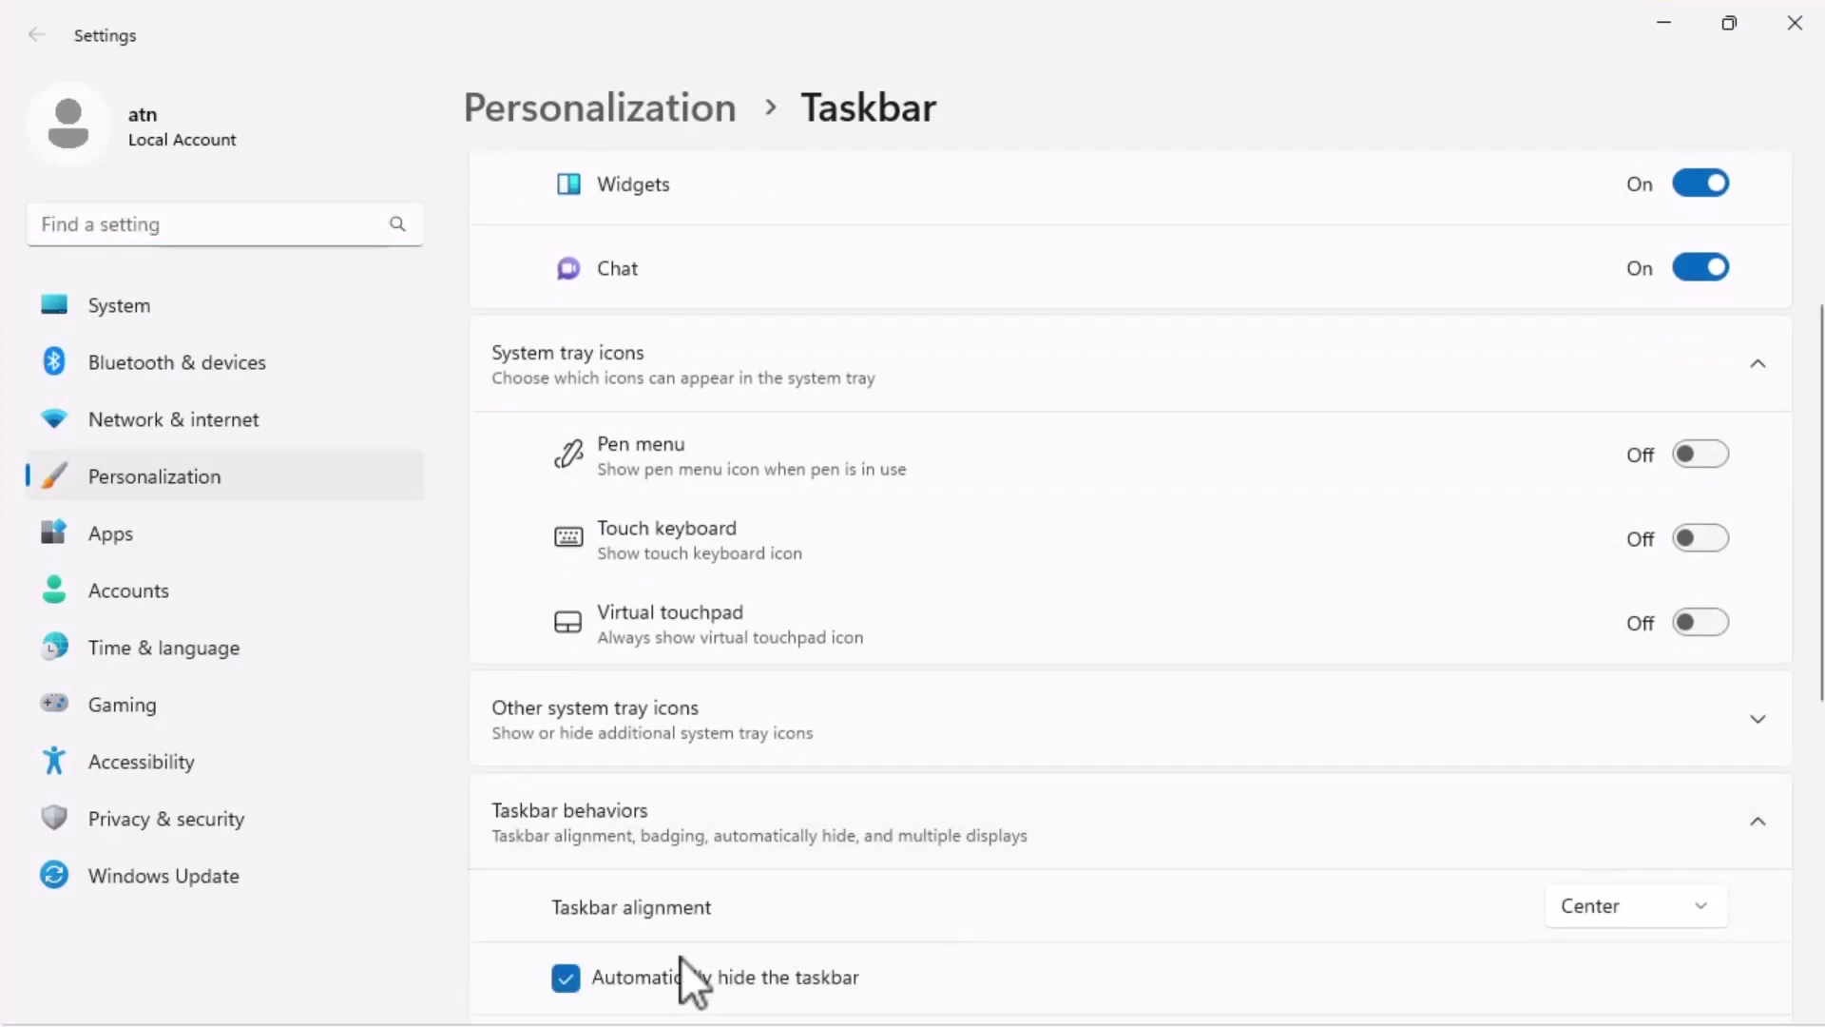
{"action": "left_click", "coordinate": [566, 978]}
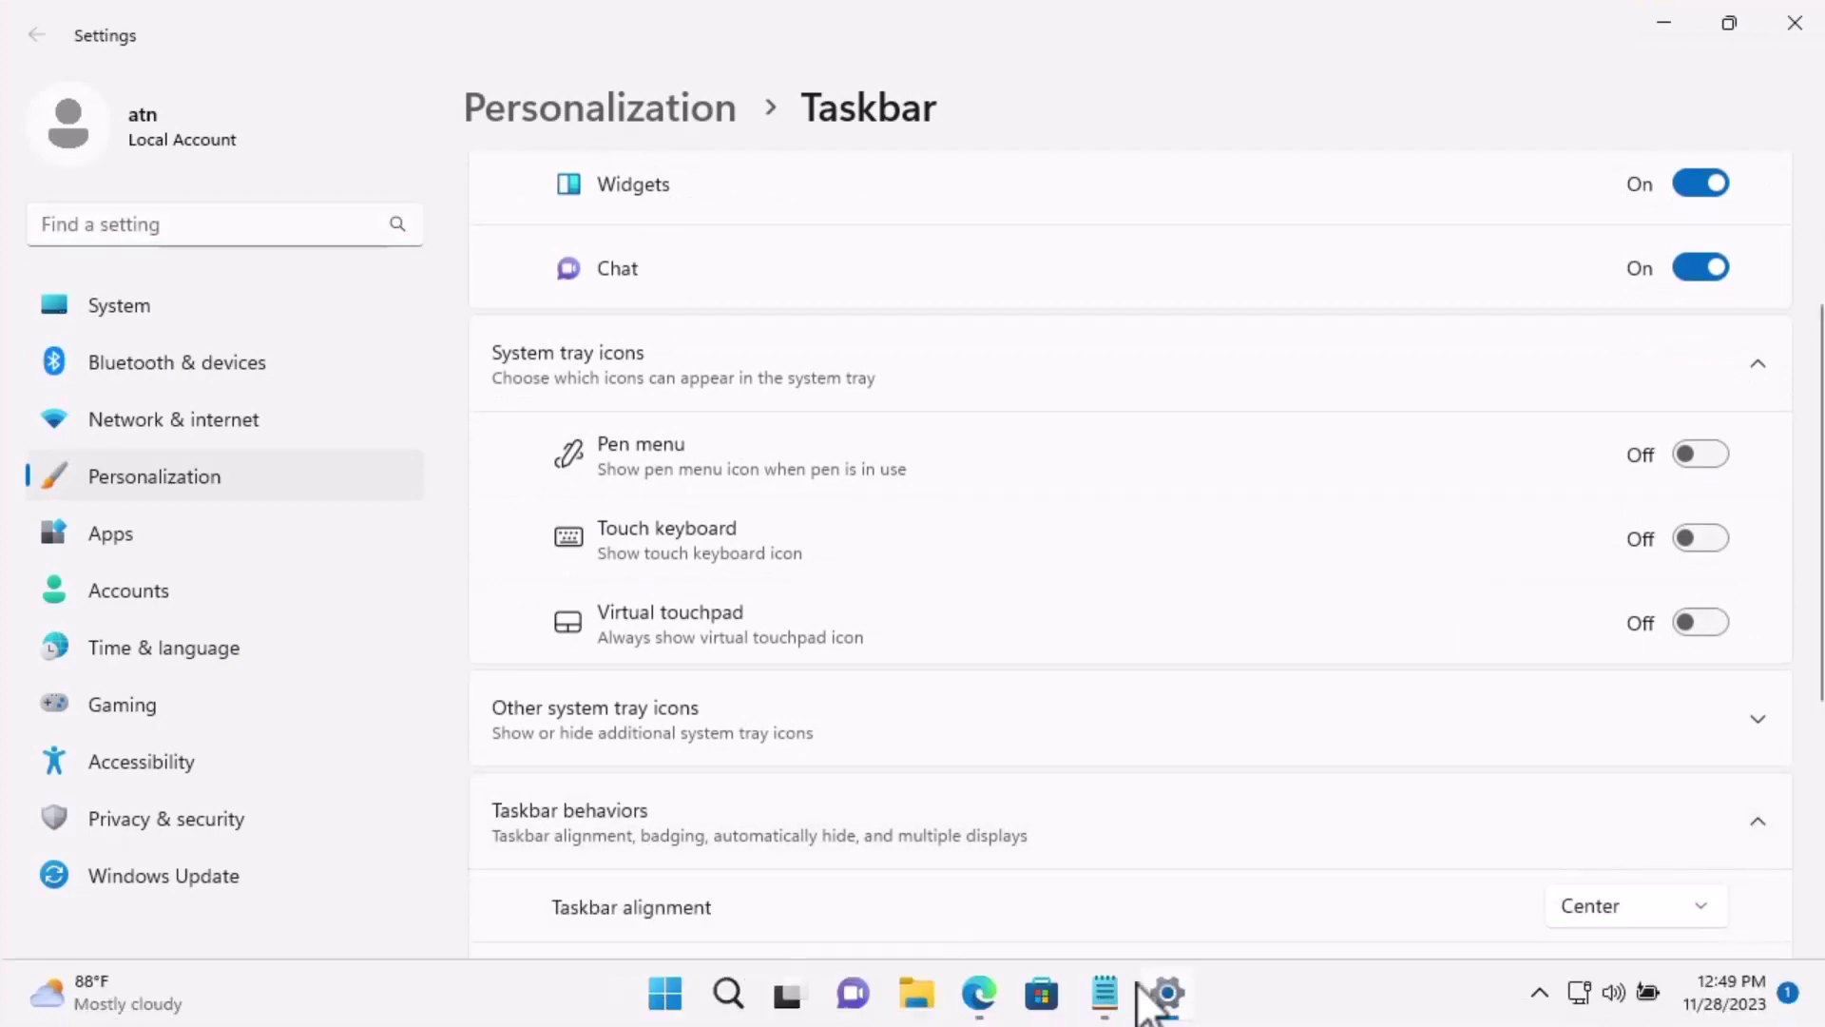
Close Settings and exit Rainmeter from the system tray to remove its widgets from the desktop.
{"action": "left_click", "coordinate": [1795, 23]}
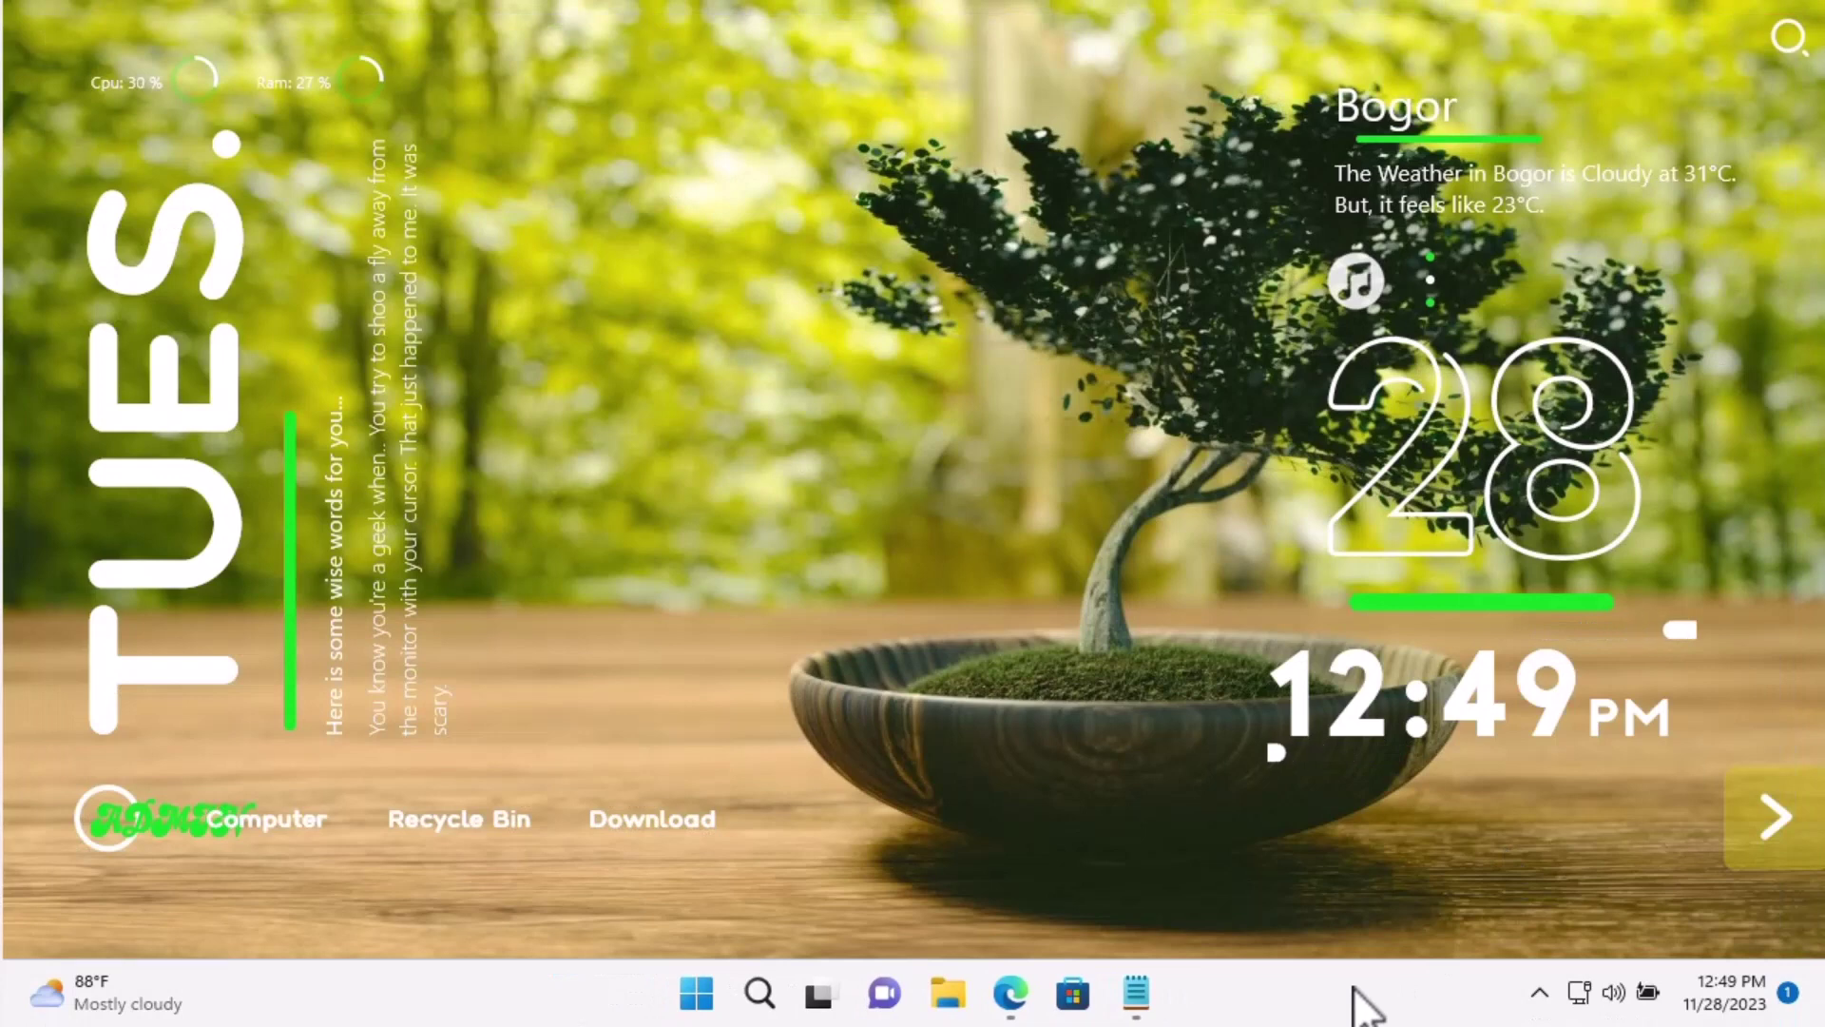
{"action": "left_click", "coordinate": [1540, 992]}
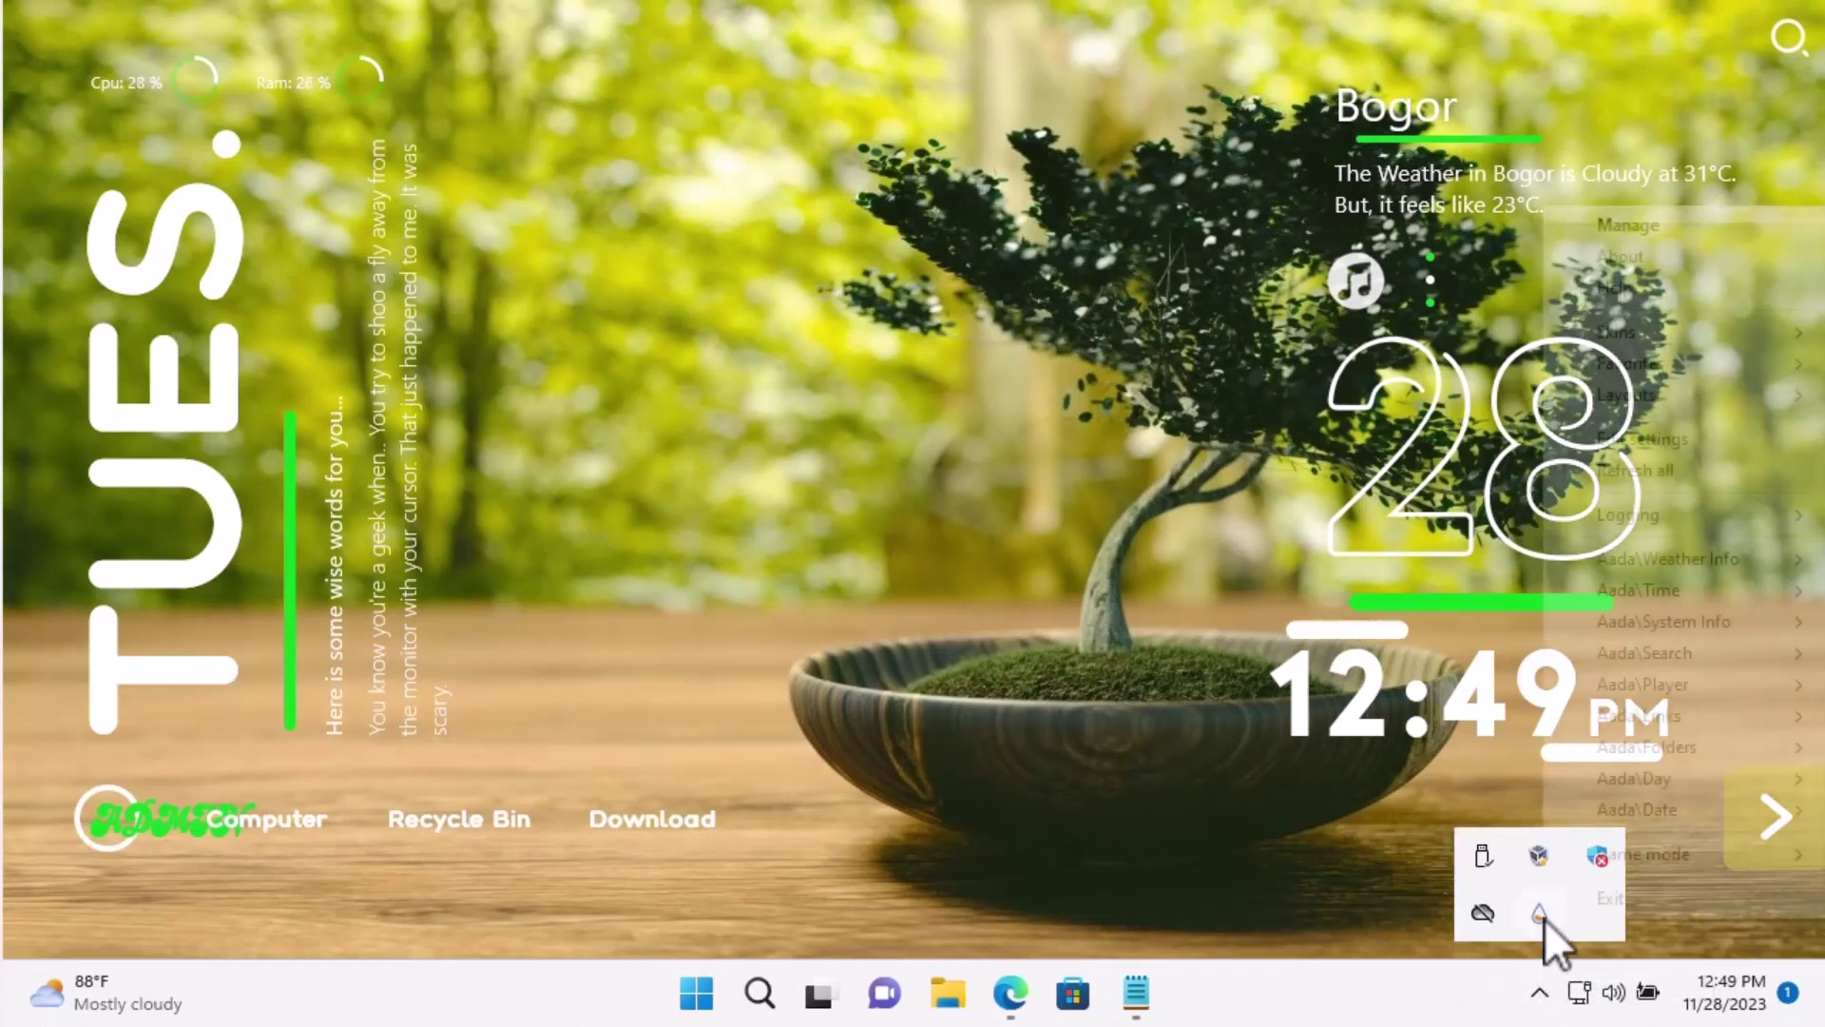
{"action": "right_click", "coordinate": [1540, 915]}
{"action": "left_click", "coordinate": [1611, 899]}
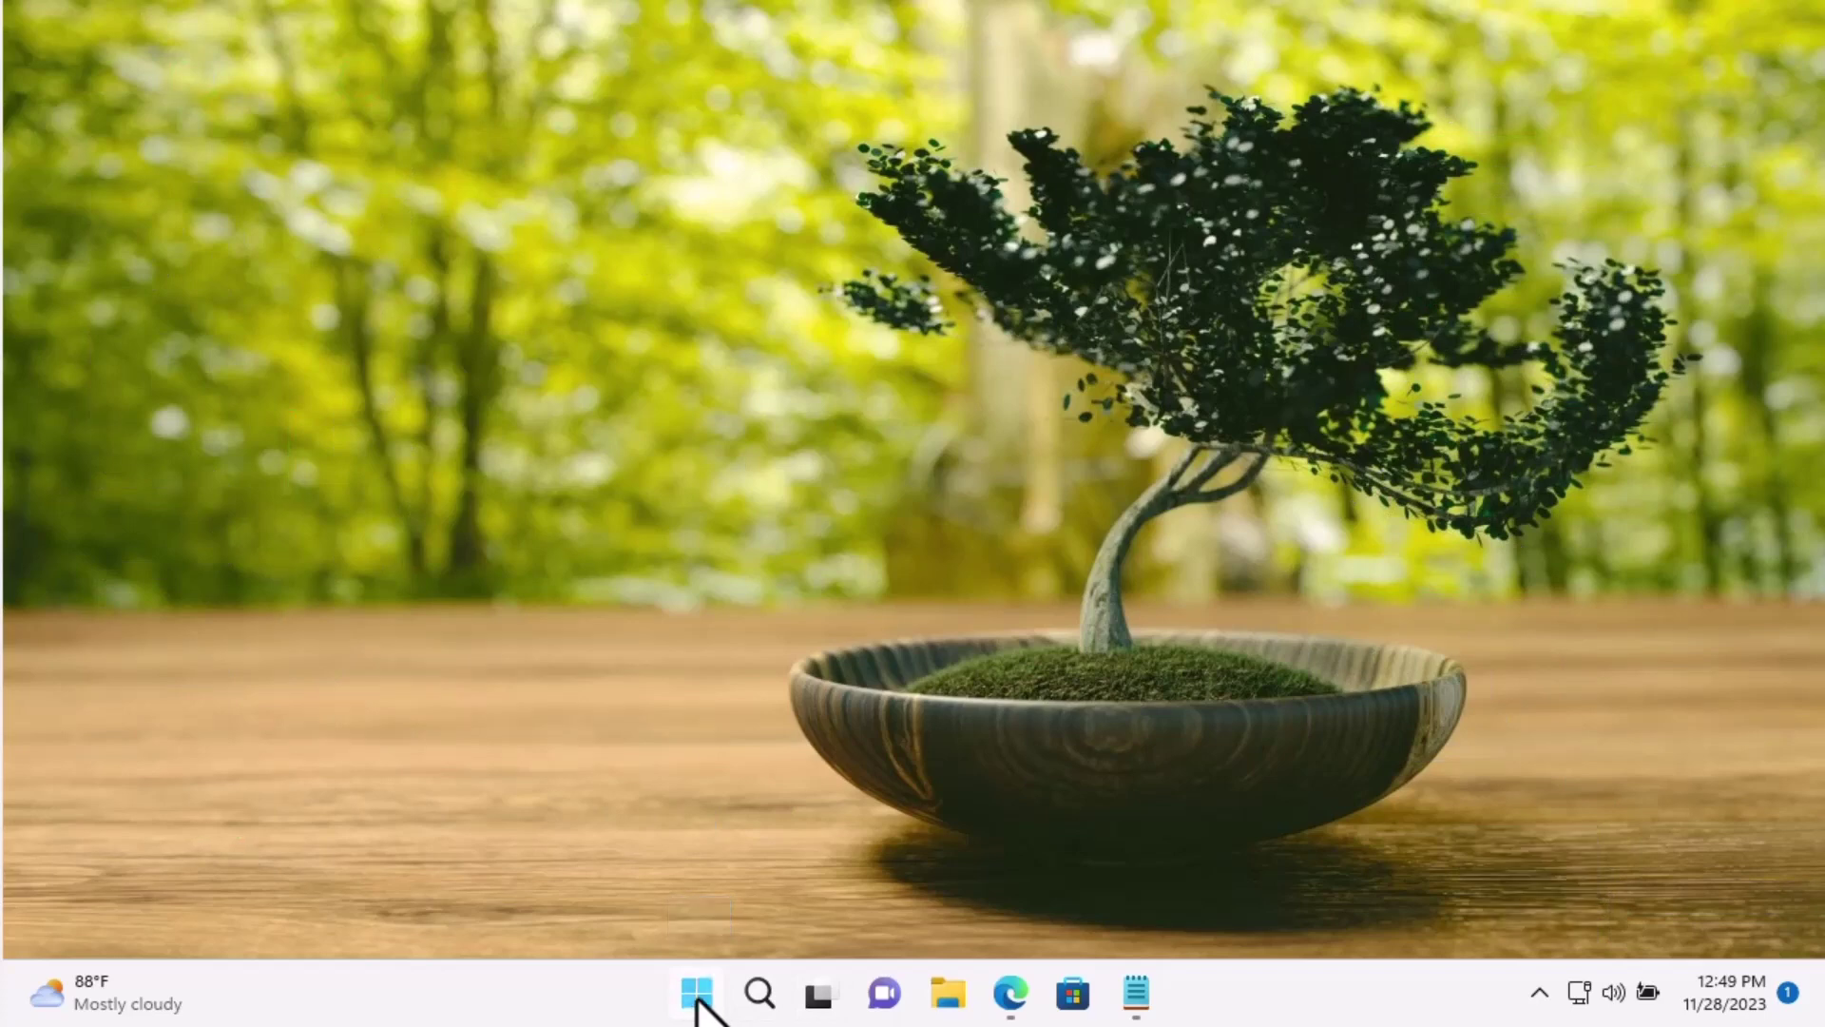
Open the installed apps list in Windows Settings and search it for "rainmeter".
{"action": "left_click", "coordinate": [697, 994]}
{"action": "left_click", "coordinate": [1257, 318]}
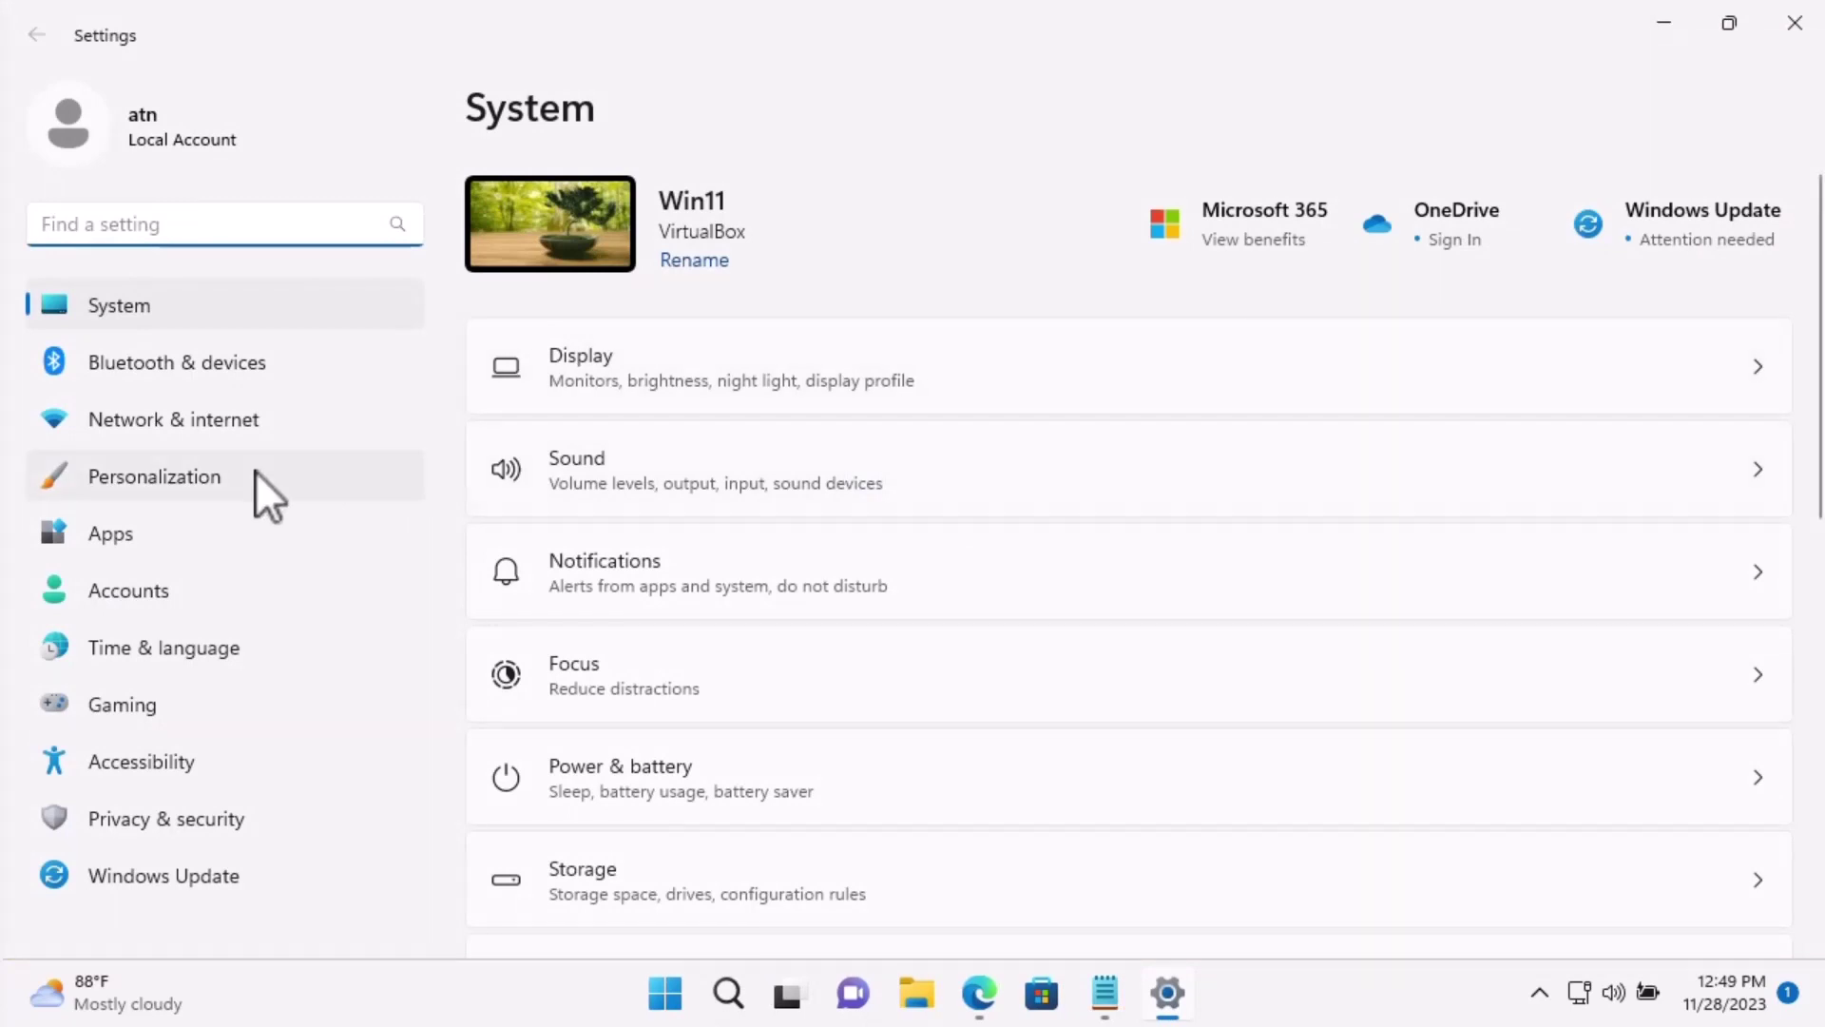
{"action": "left_click", "coordinate": [163, 534]}
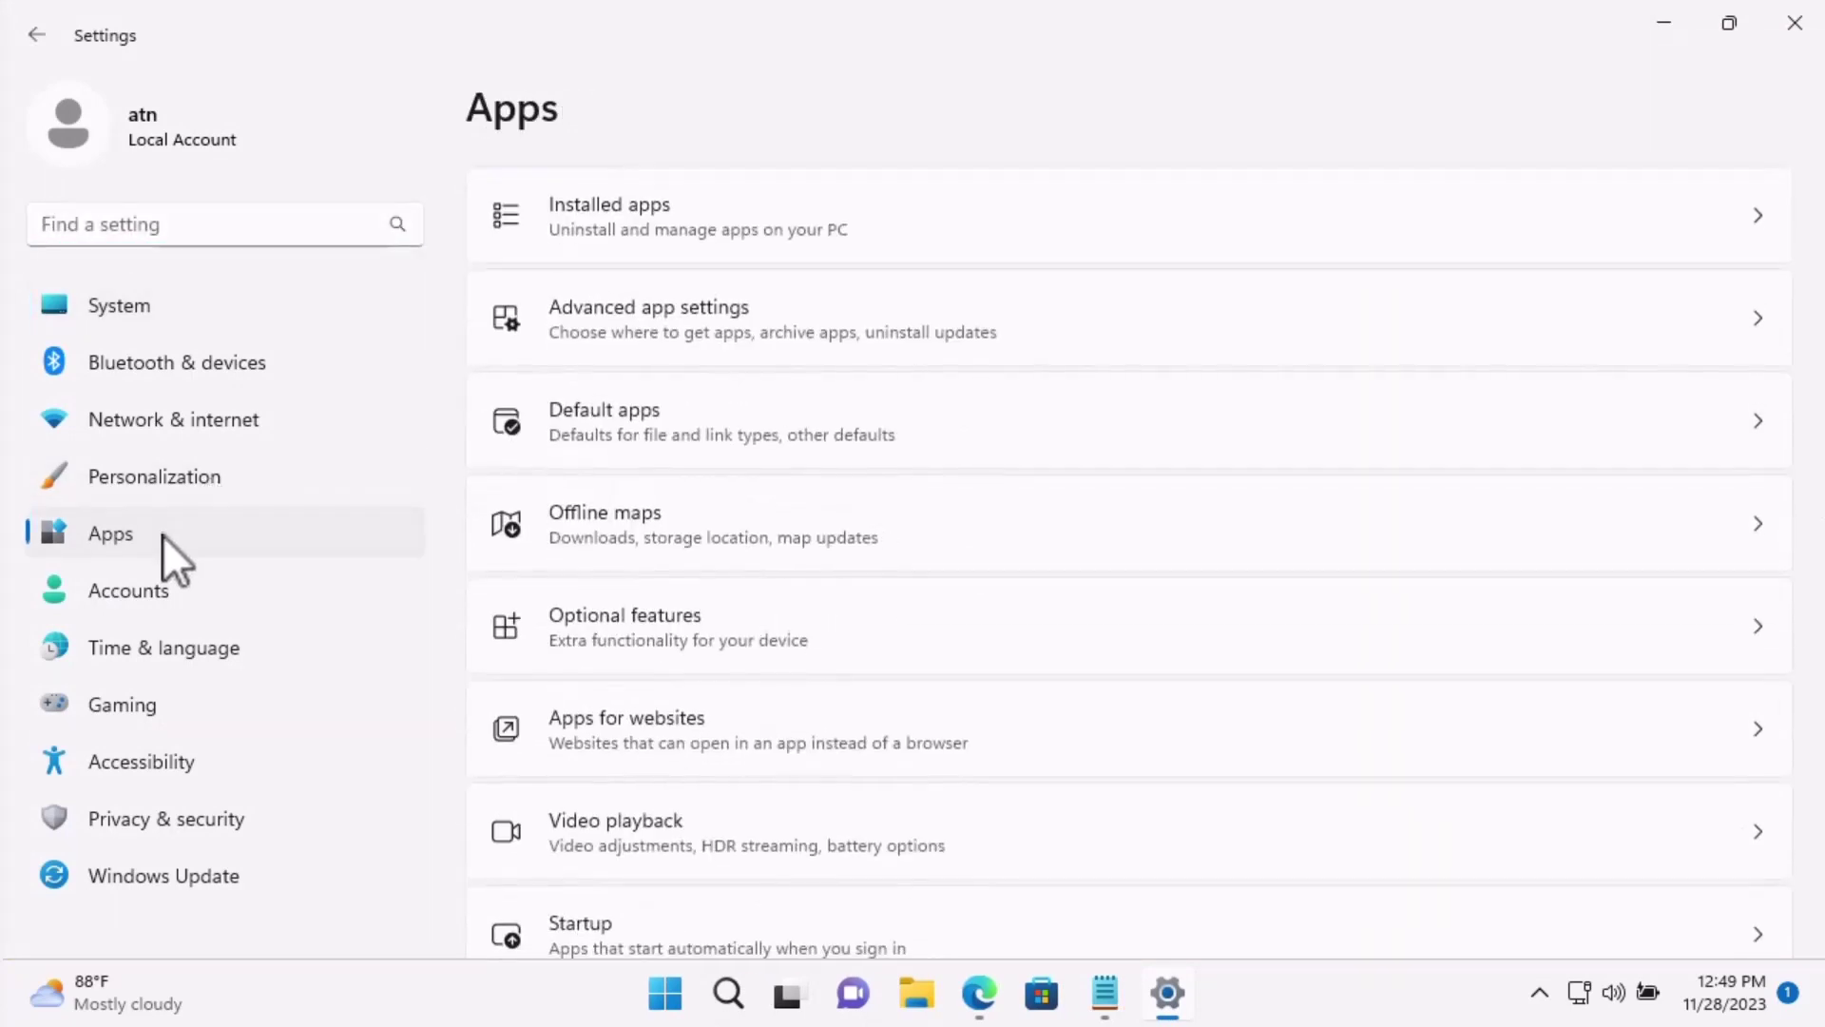
{"action": "left_click", "coordinate": [653, 232]}
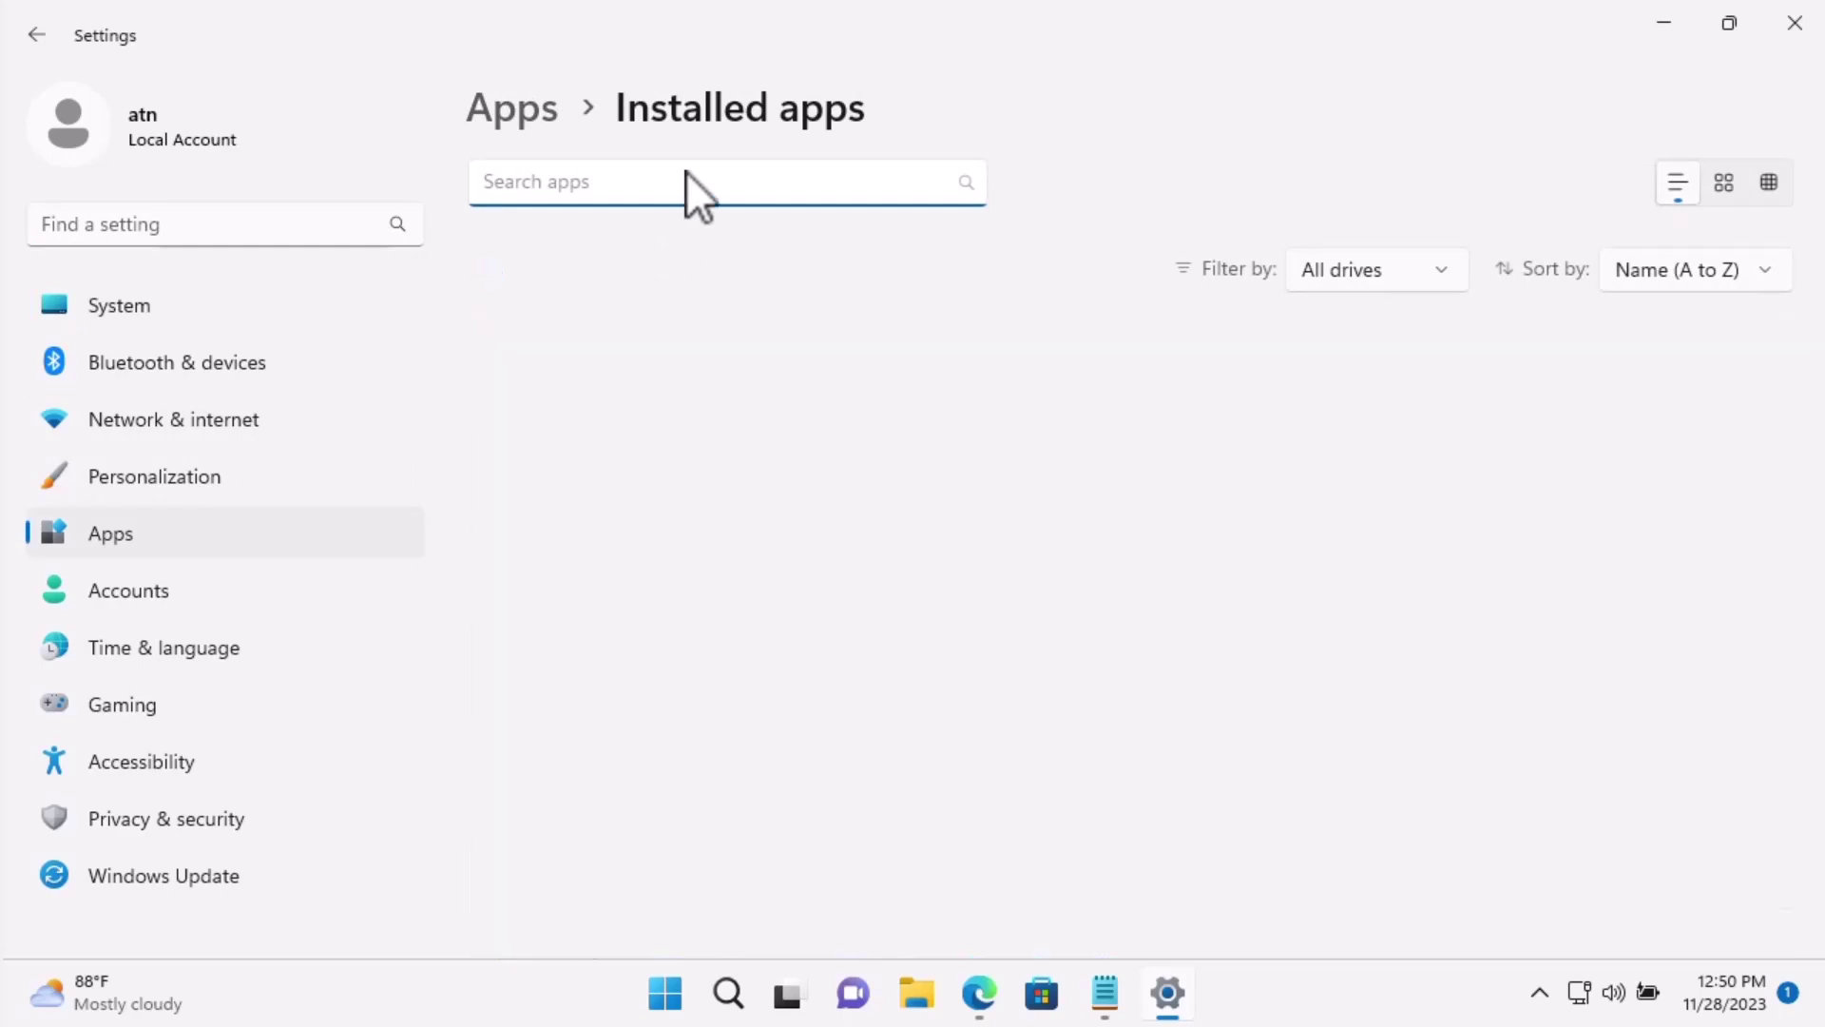
{"action": "type", "text": "rainmeter"}
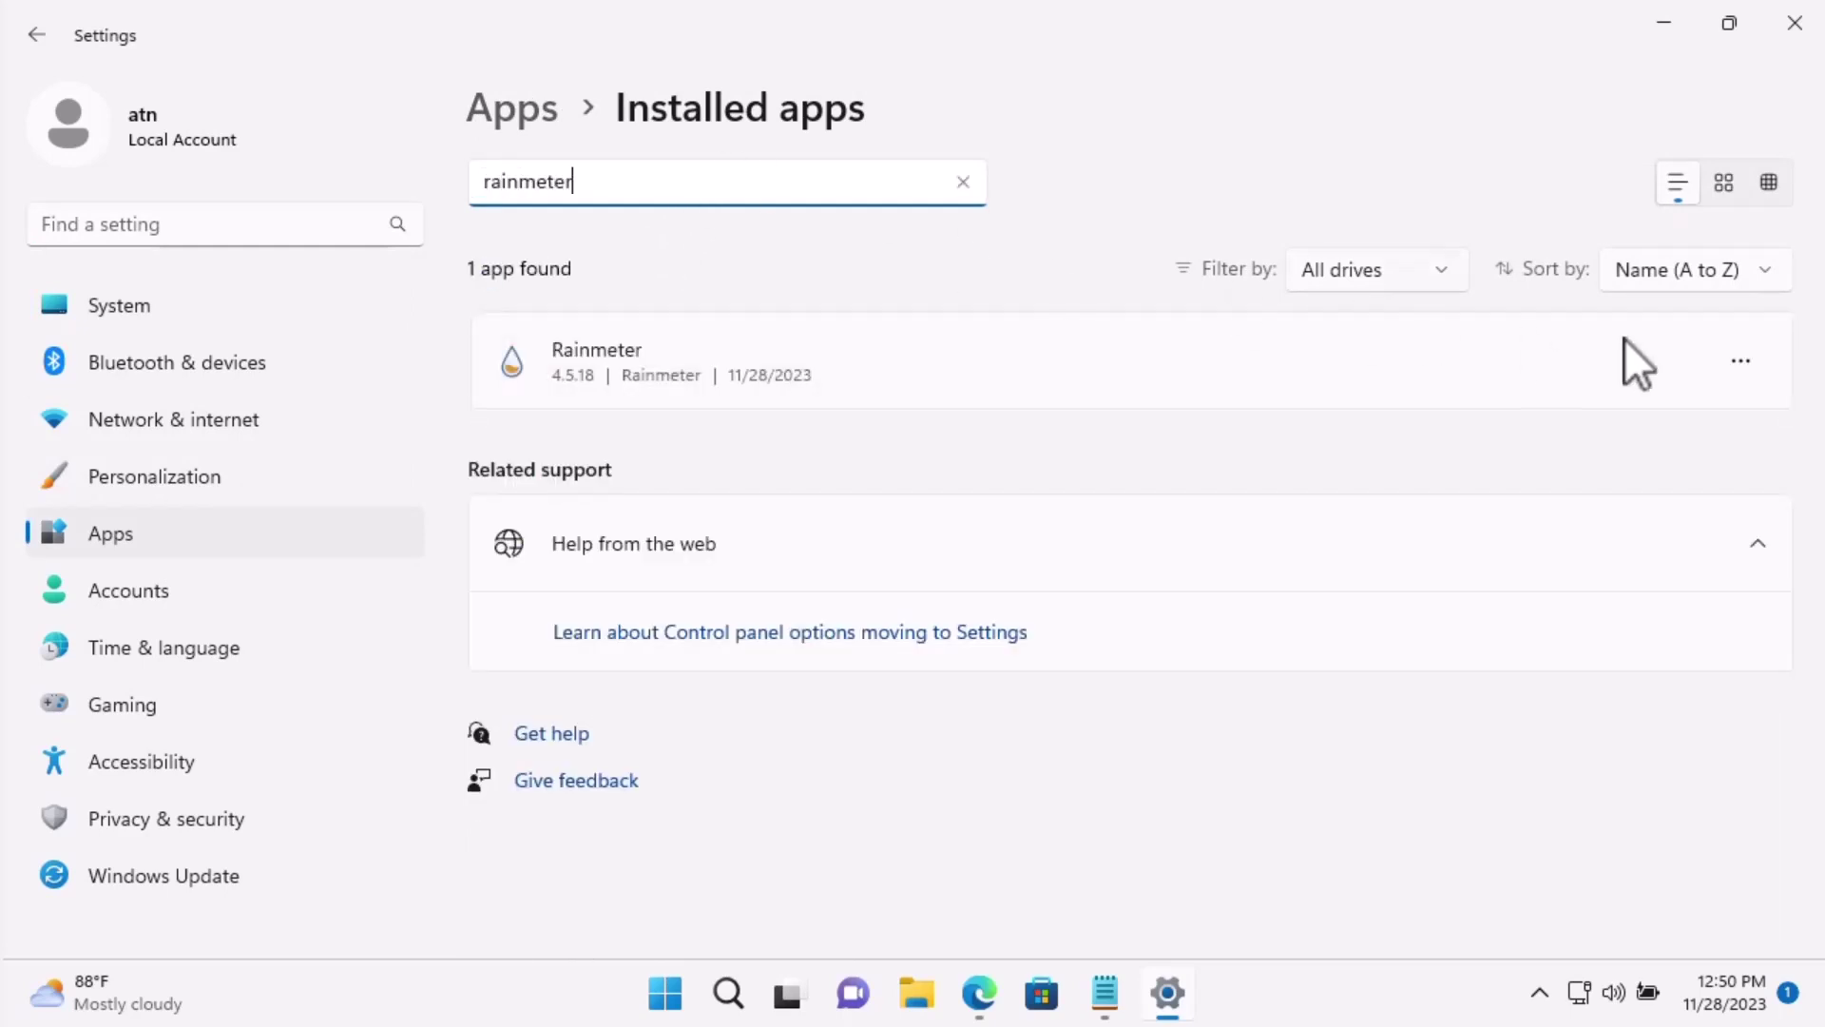
Uninstall Rainmeter with the option to completely remove all personal settings and files, and close the uninstaller and Settings.
{"action": "left_click", "coordinate": [1743, 363]}
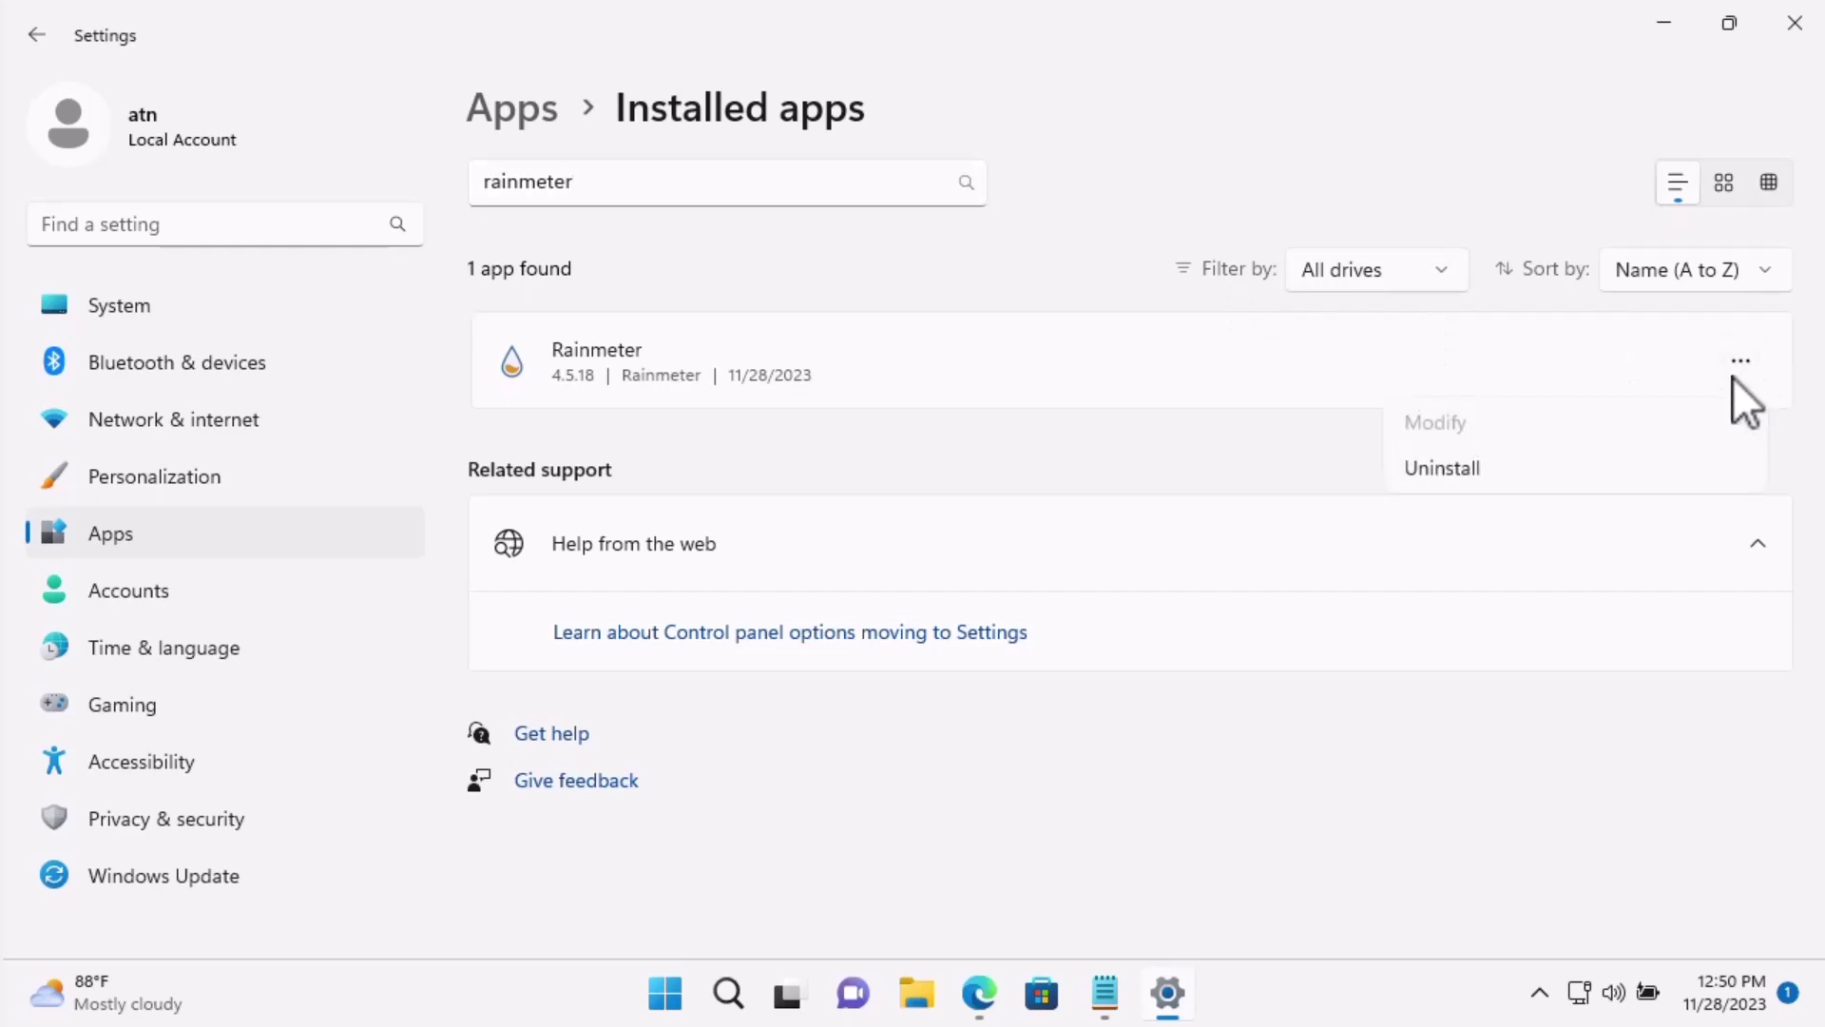
{"action": "left_click", "coordinate": [1617, 469]}
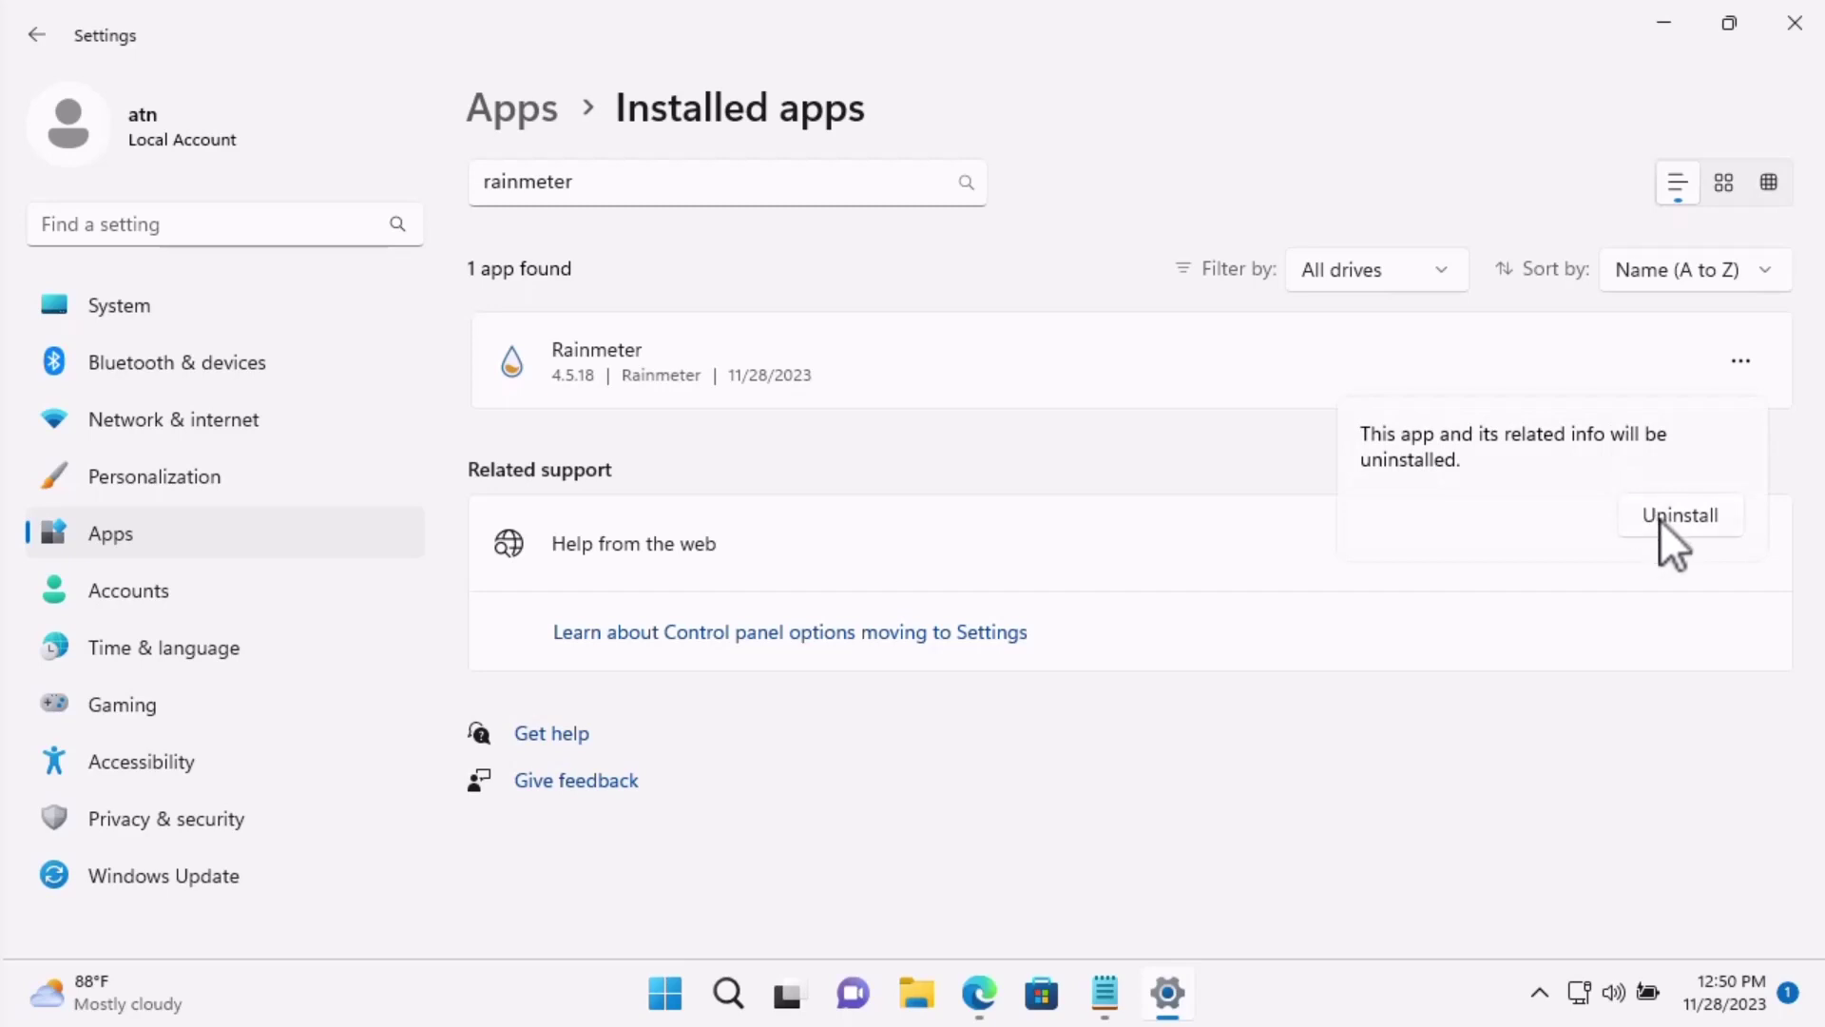
{"action": "left_click", "coordinate": [1660, 520]}
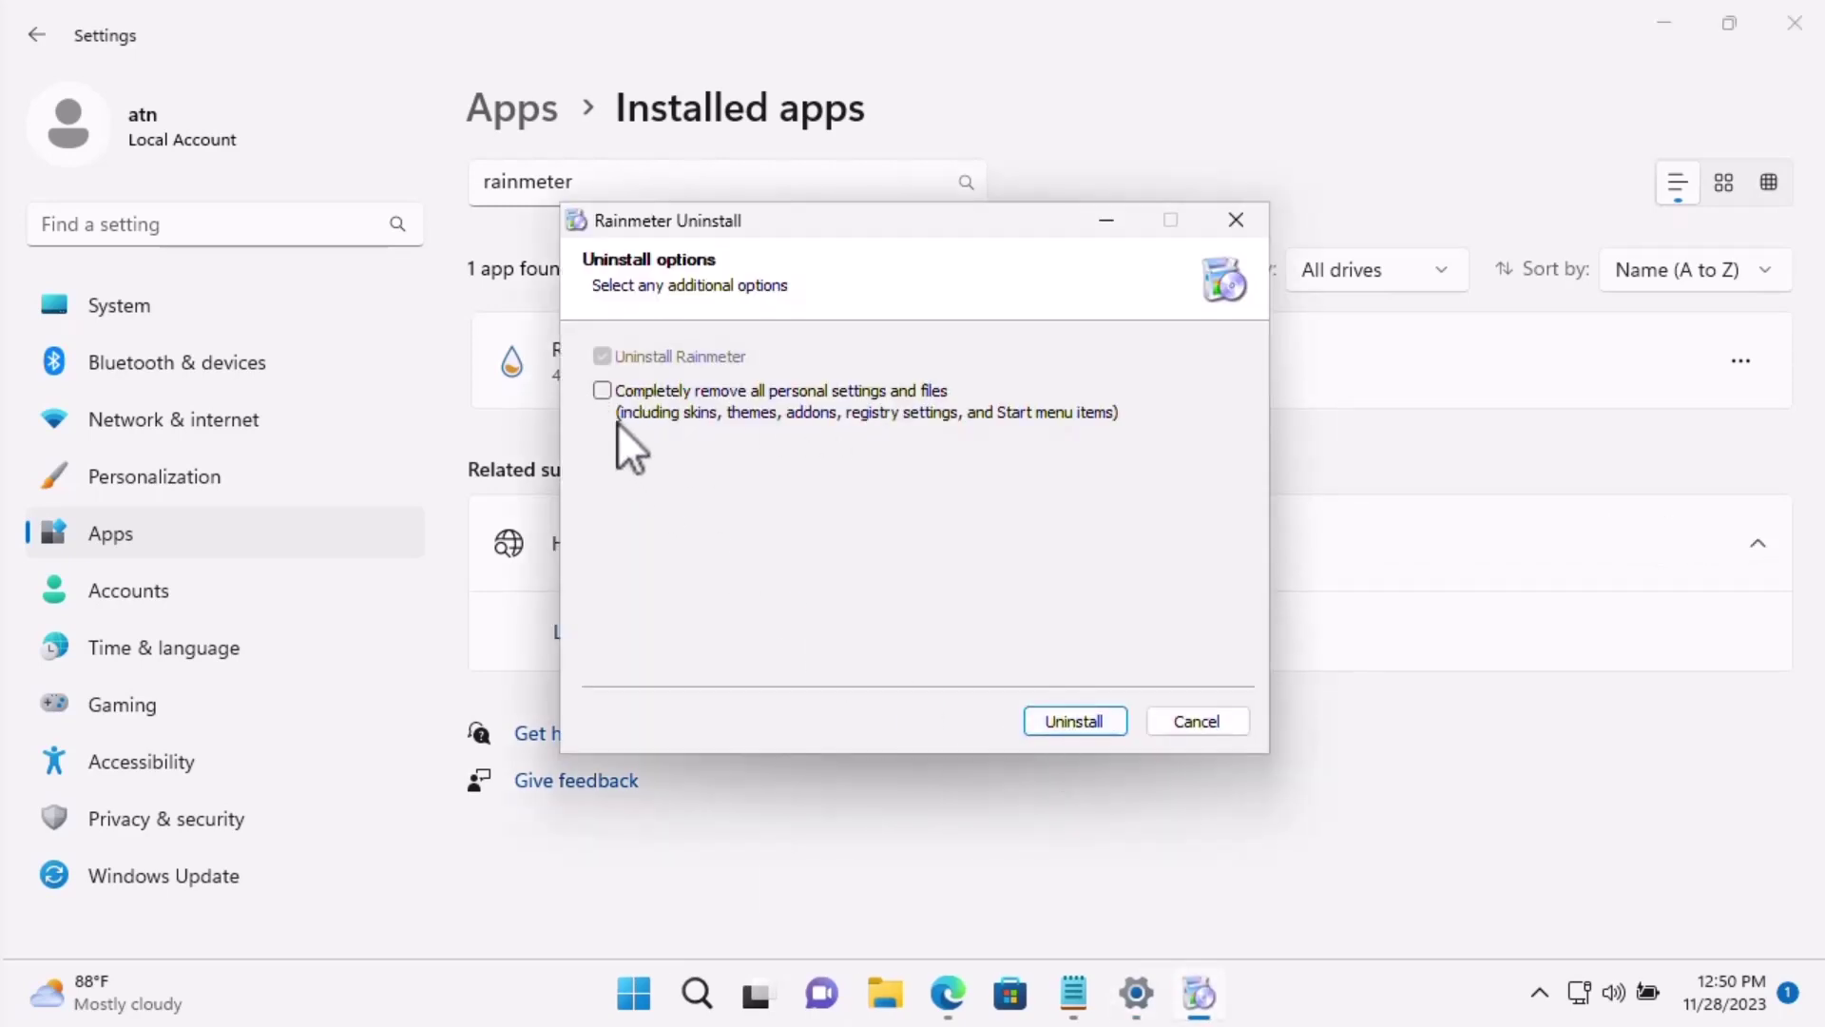
{"action": "left_click", "coordinate": [604, 393]}
{"action": "left_click", "coordinate": [1074, 719]}
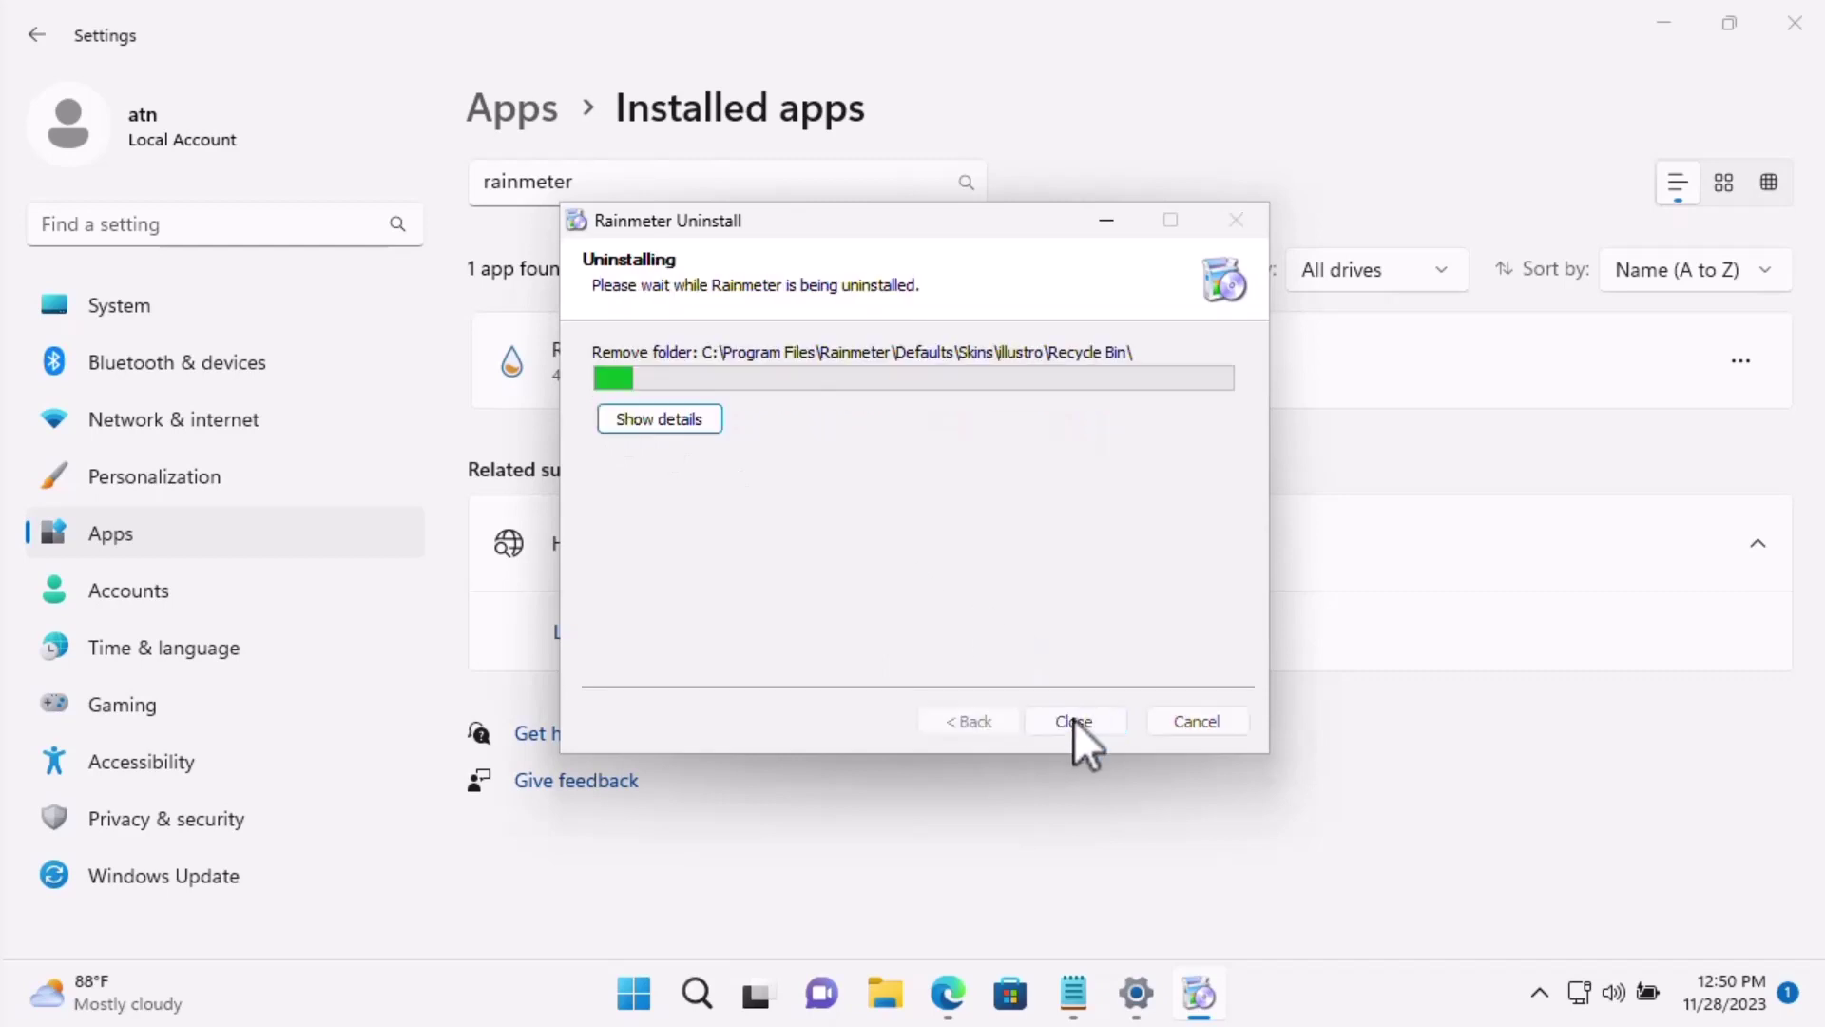
{"action": "left_click", "coordinate": [1074, 721]}
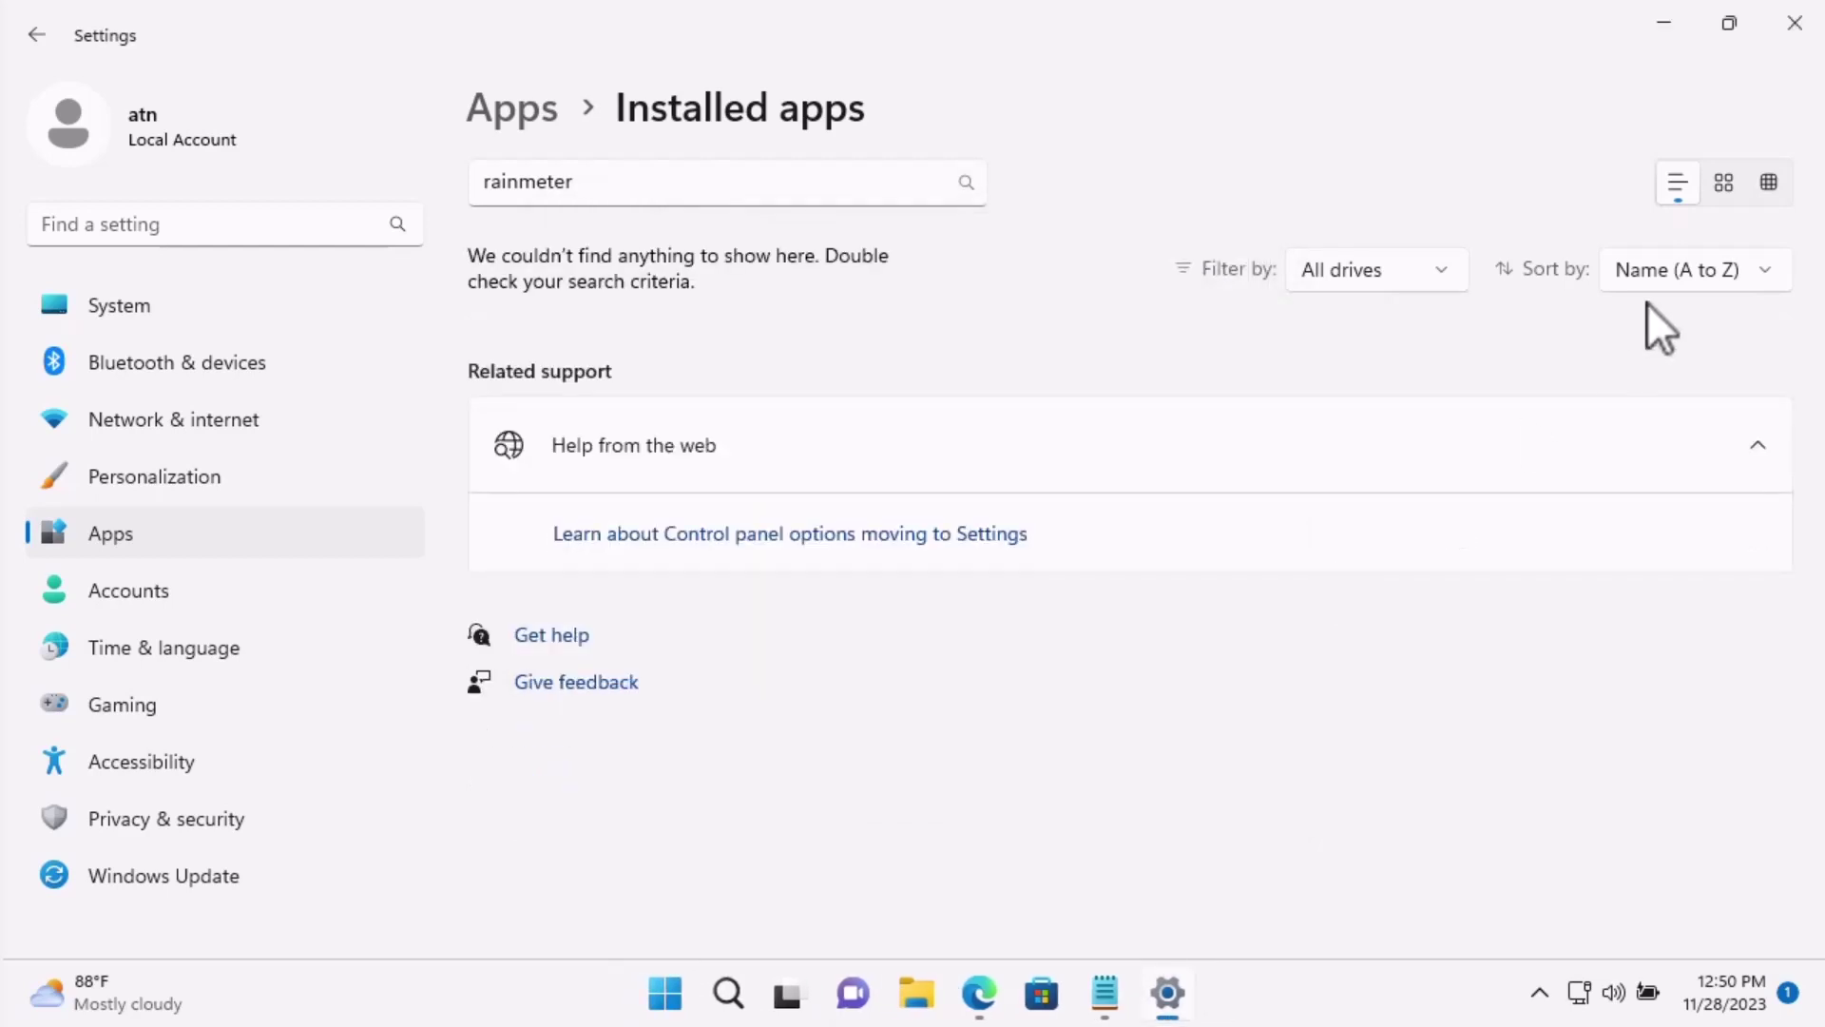
{"action": "left_click", "coordinate": [1795, 22]}
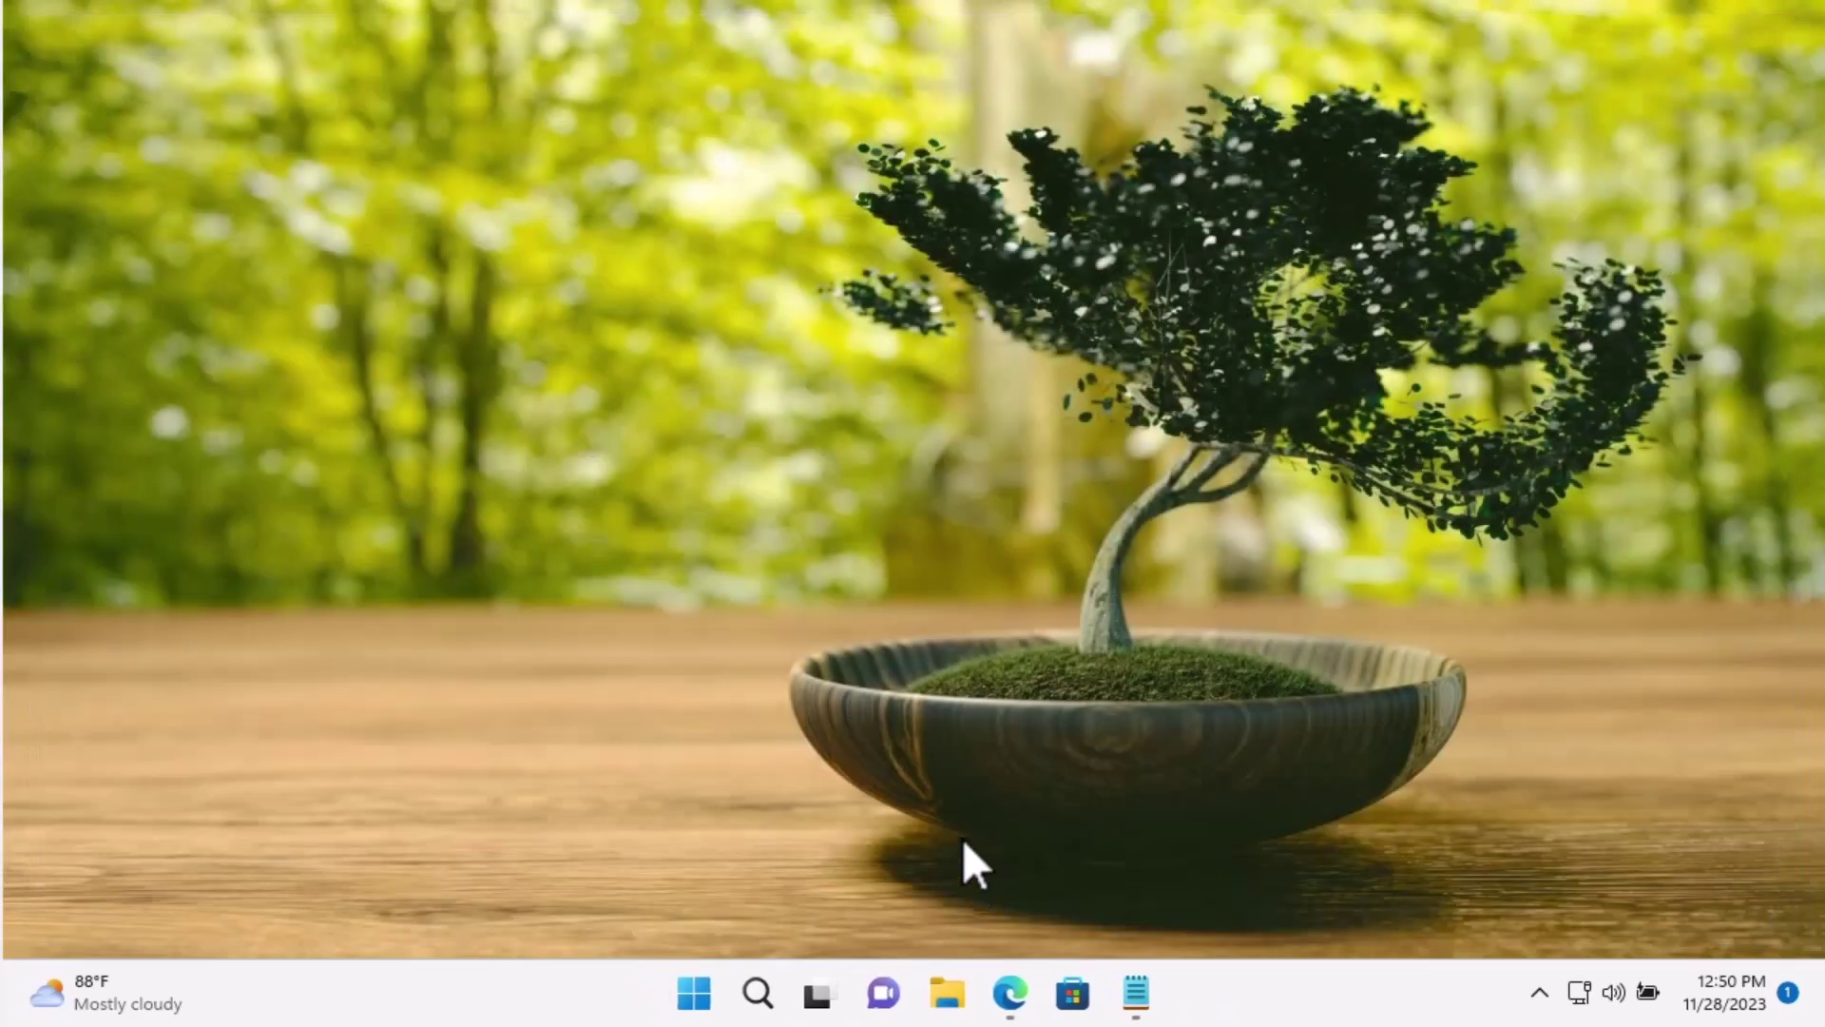
Permanently delete the Rainmeter folder from Documents in File Explorer and close the window.
{"action": "left_click", "coordinate": [949, 995]}
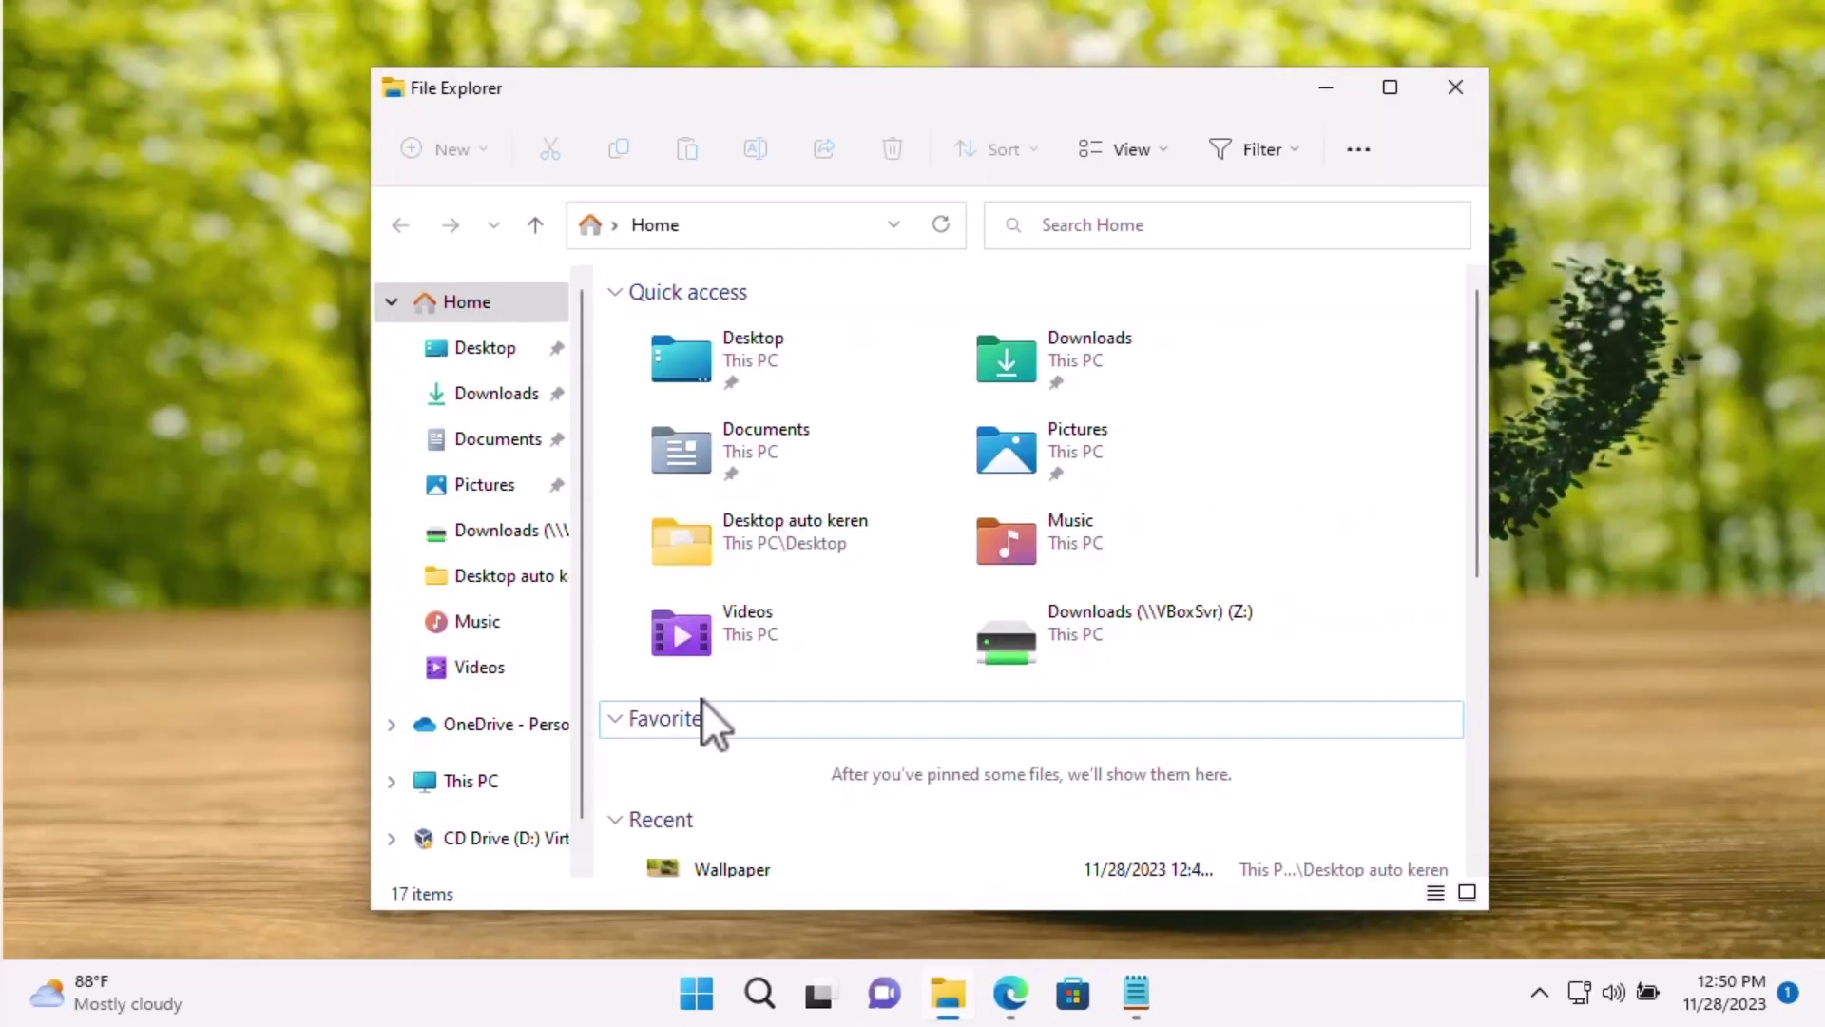
{"action": "left_click", "coordinate": [514, 455]}
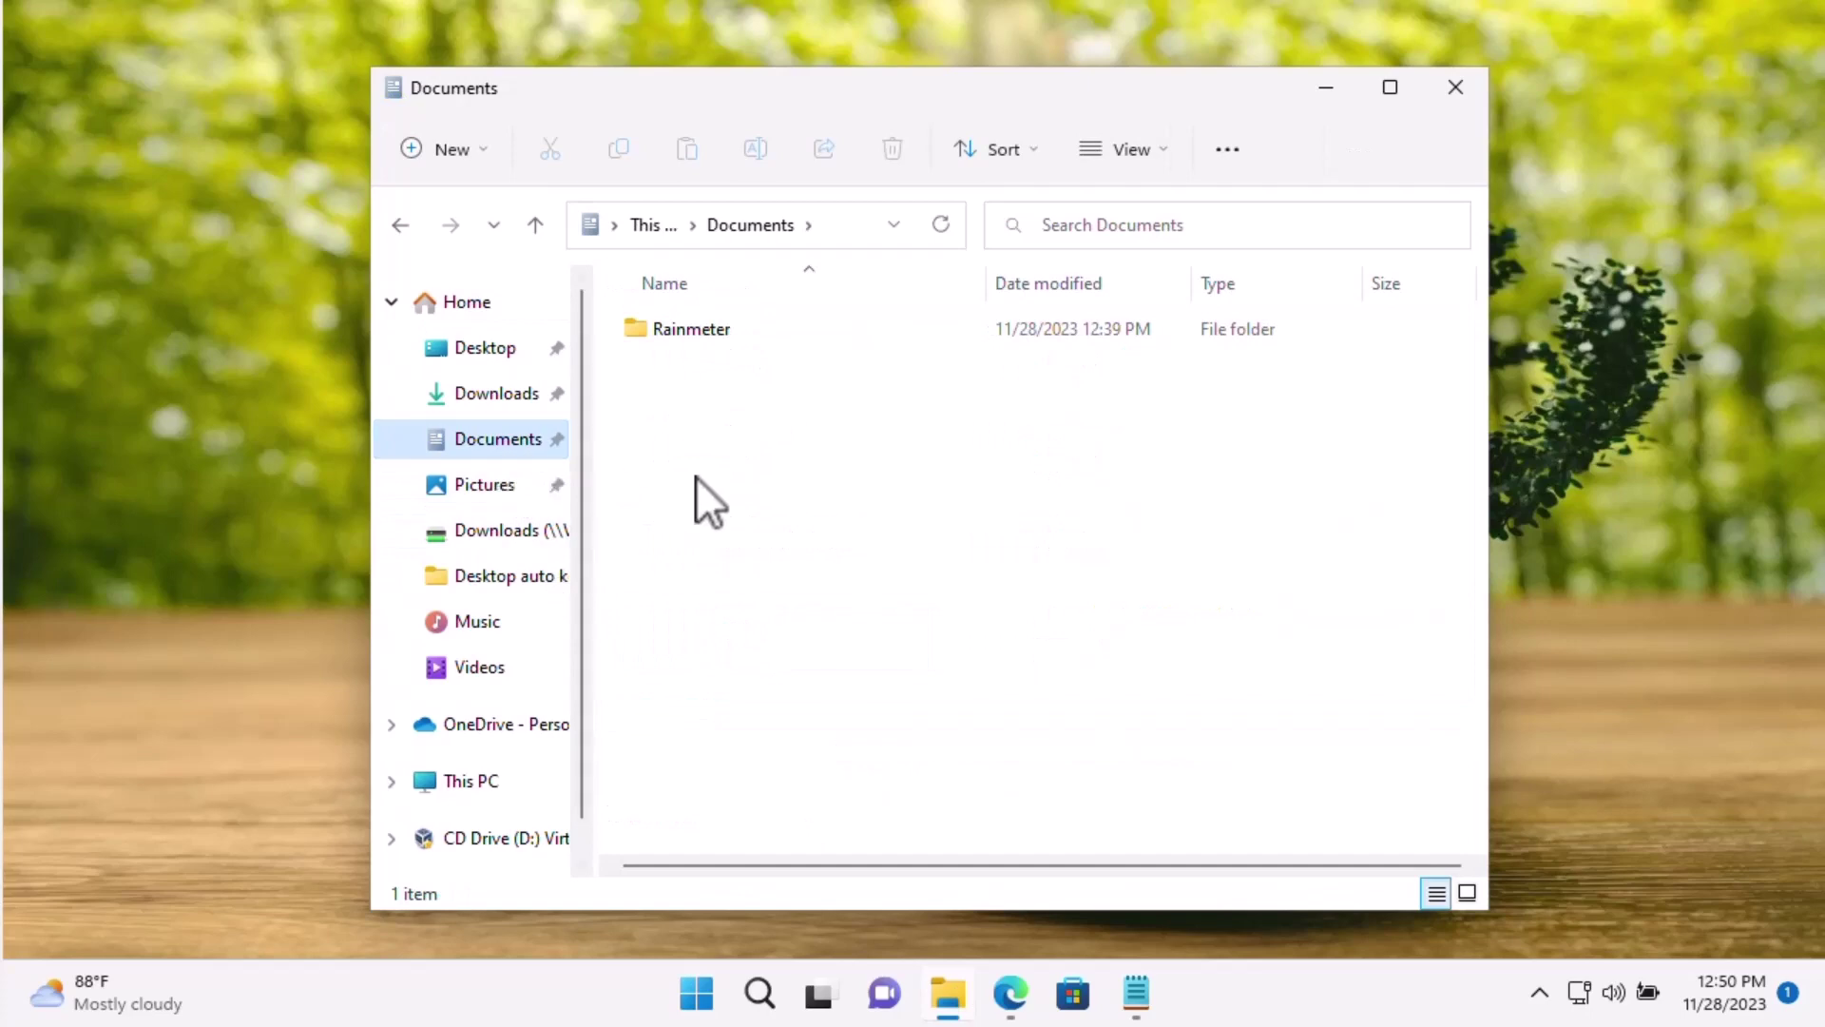
{"action": "left_click", "coordinate": [689, 328]}
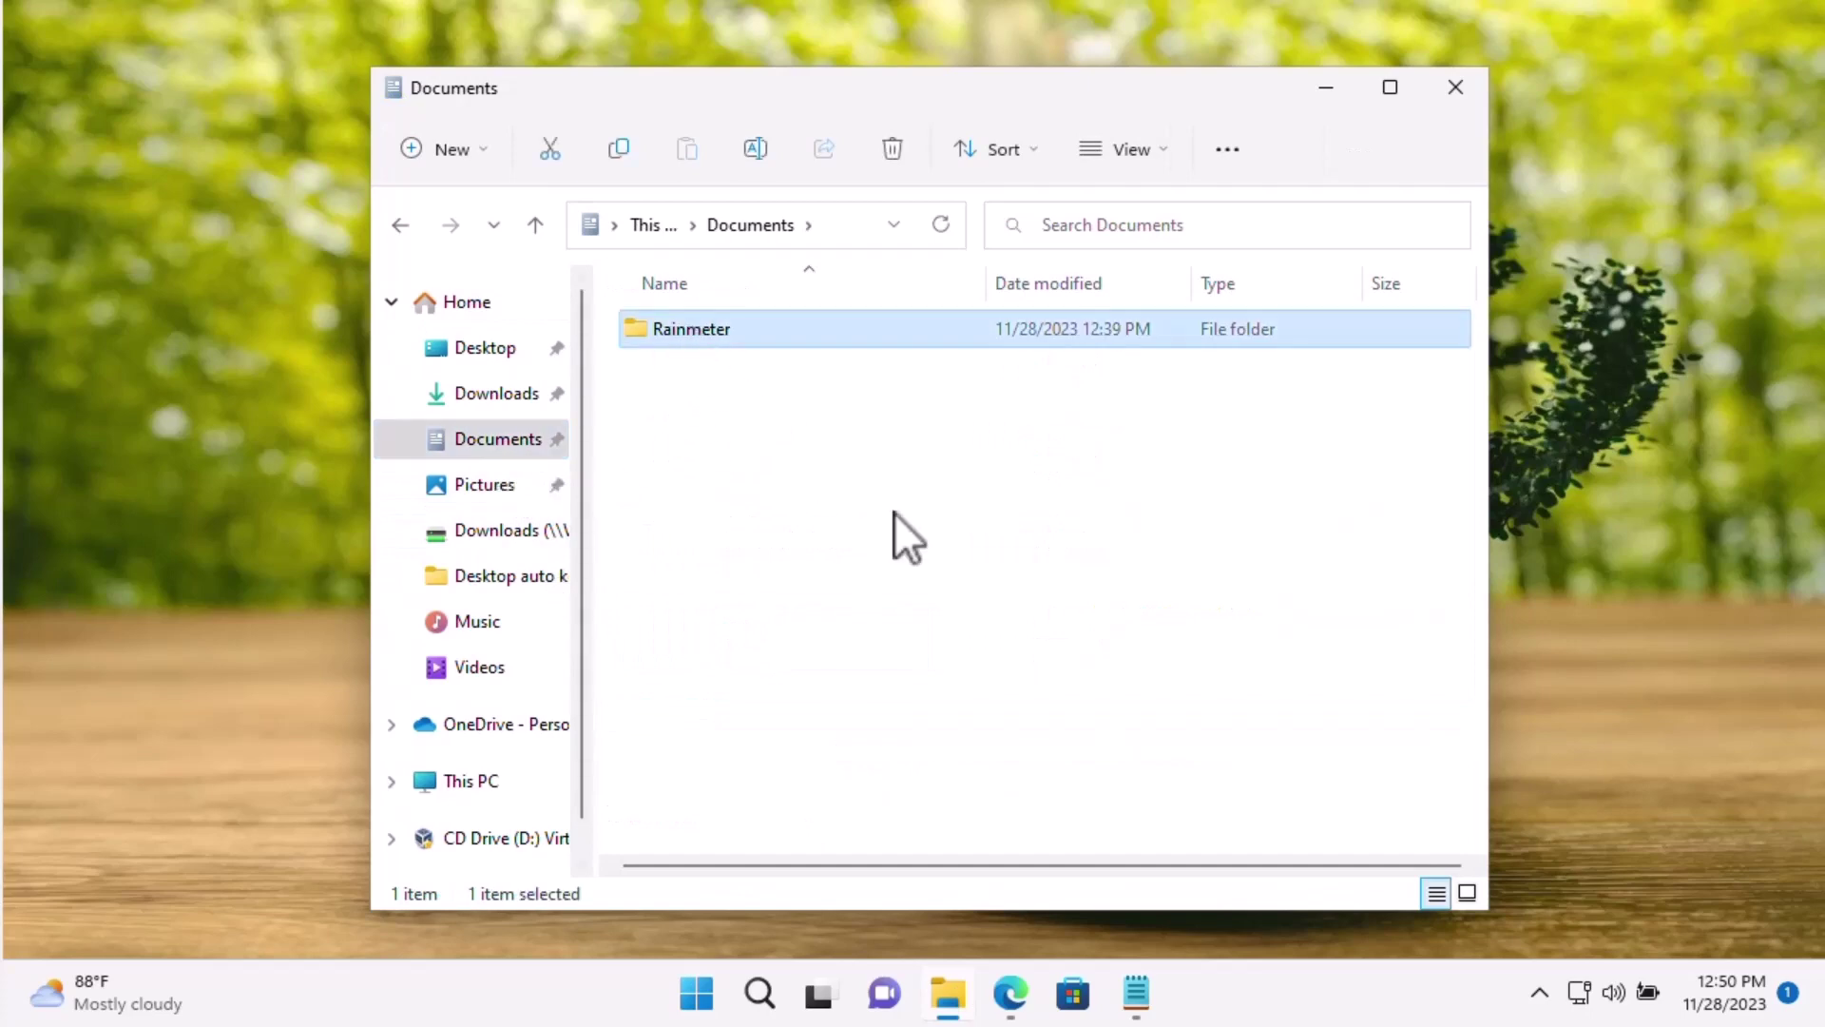
{"action": "key", "text": "shift+Delete"}
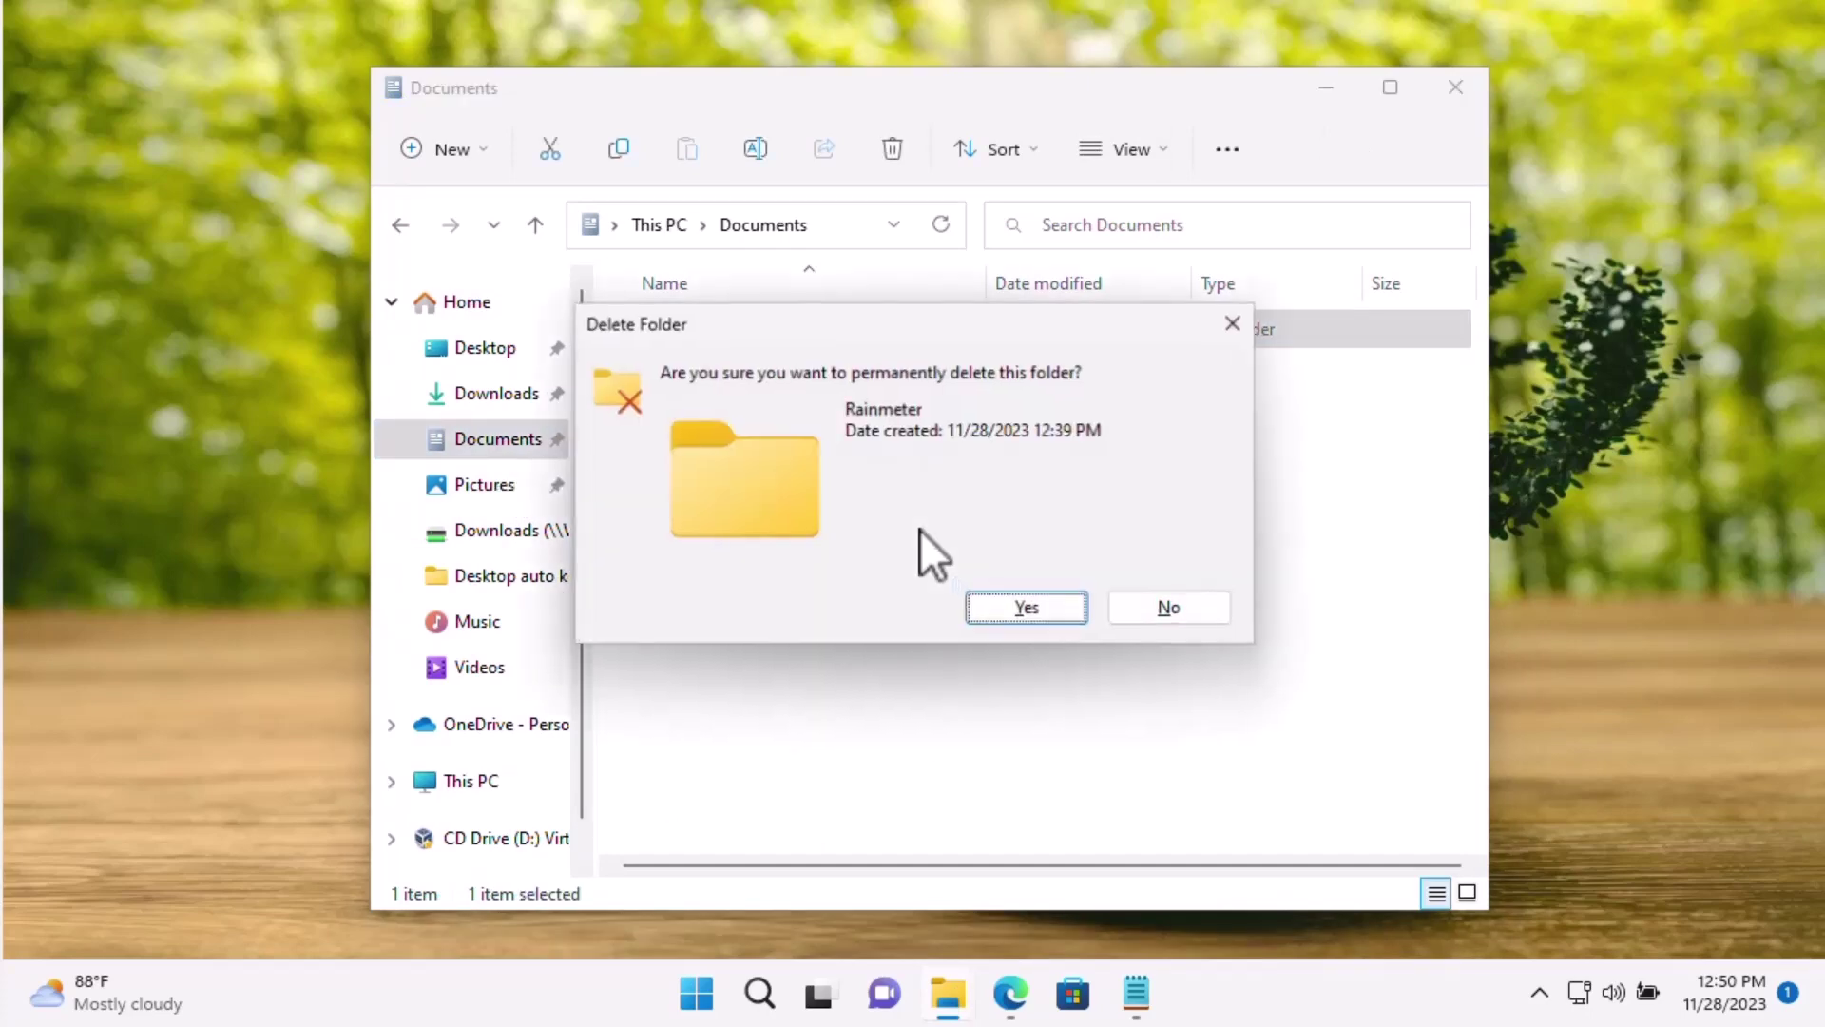
{"action": "left_click", "coordinate": [989, 609]}
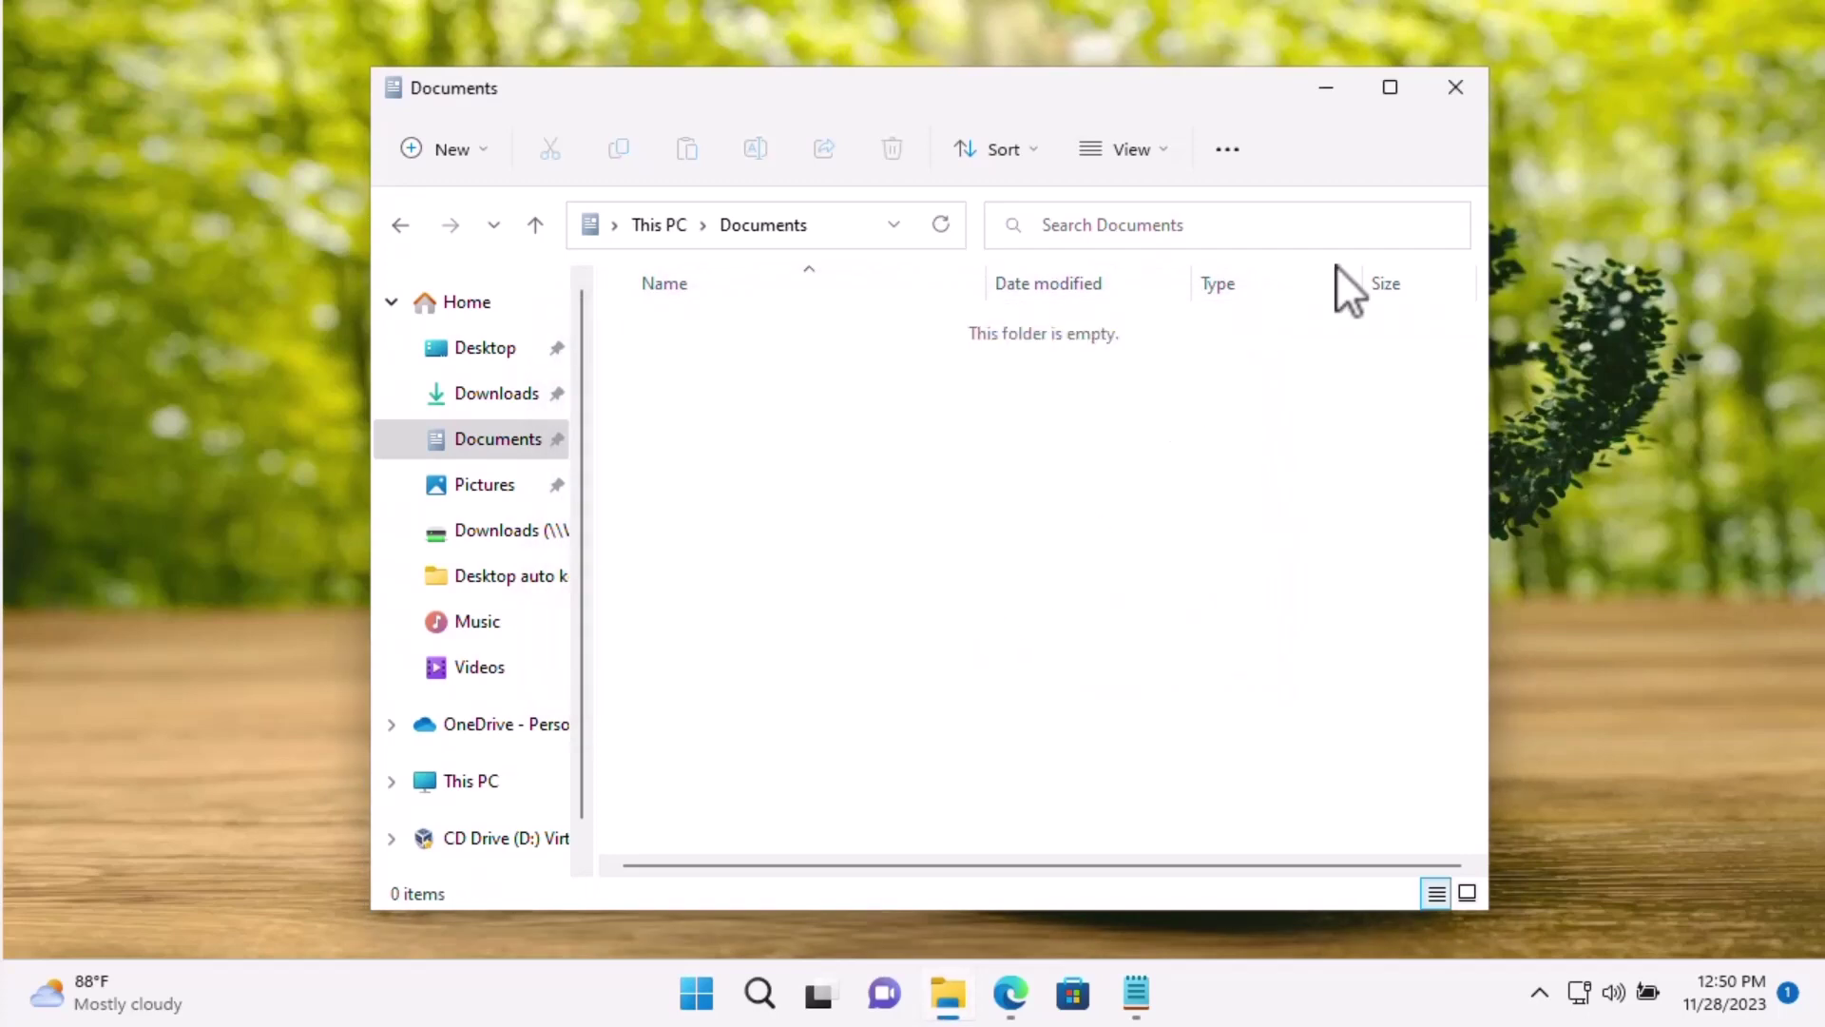
{"action": "left_click", "coordinate": [1455, 89]}
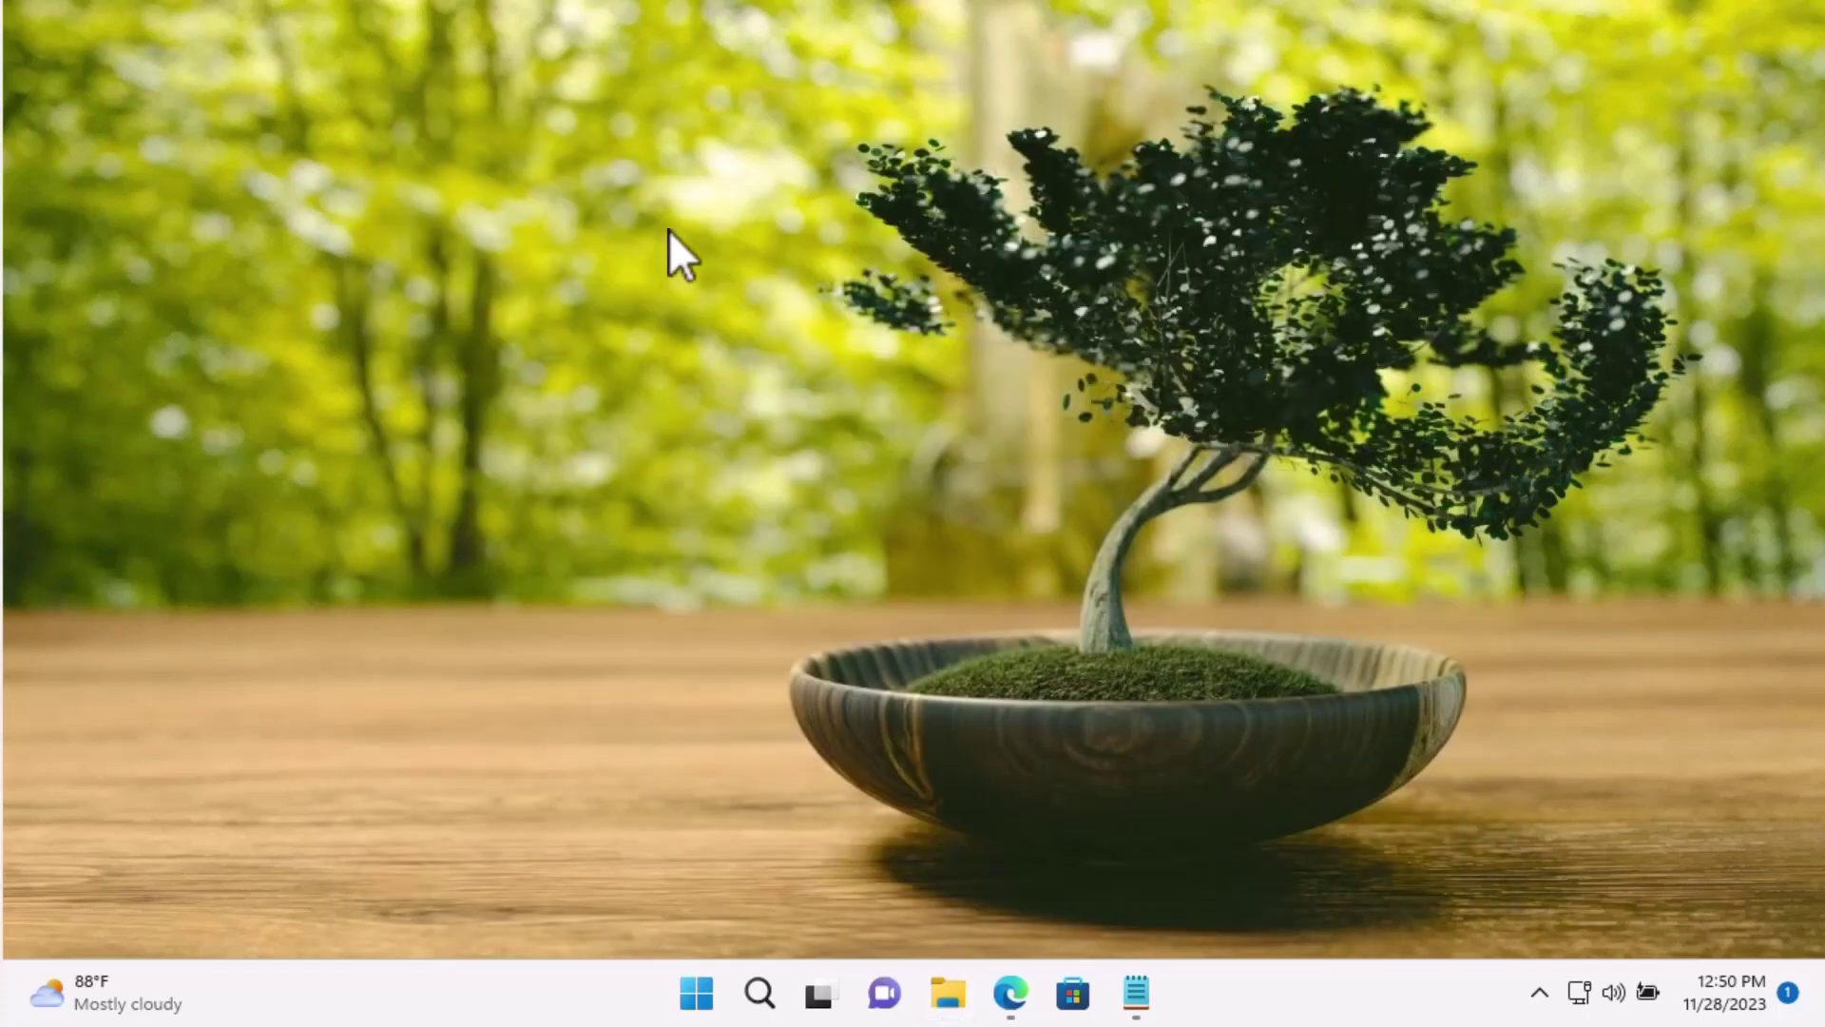
Apply the light Windows theme with the blue bloom wallpaper in the Personalization settings, and show the desktop icons again.
{"action": "right_click", "coordinate": [882, 180]}
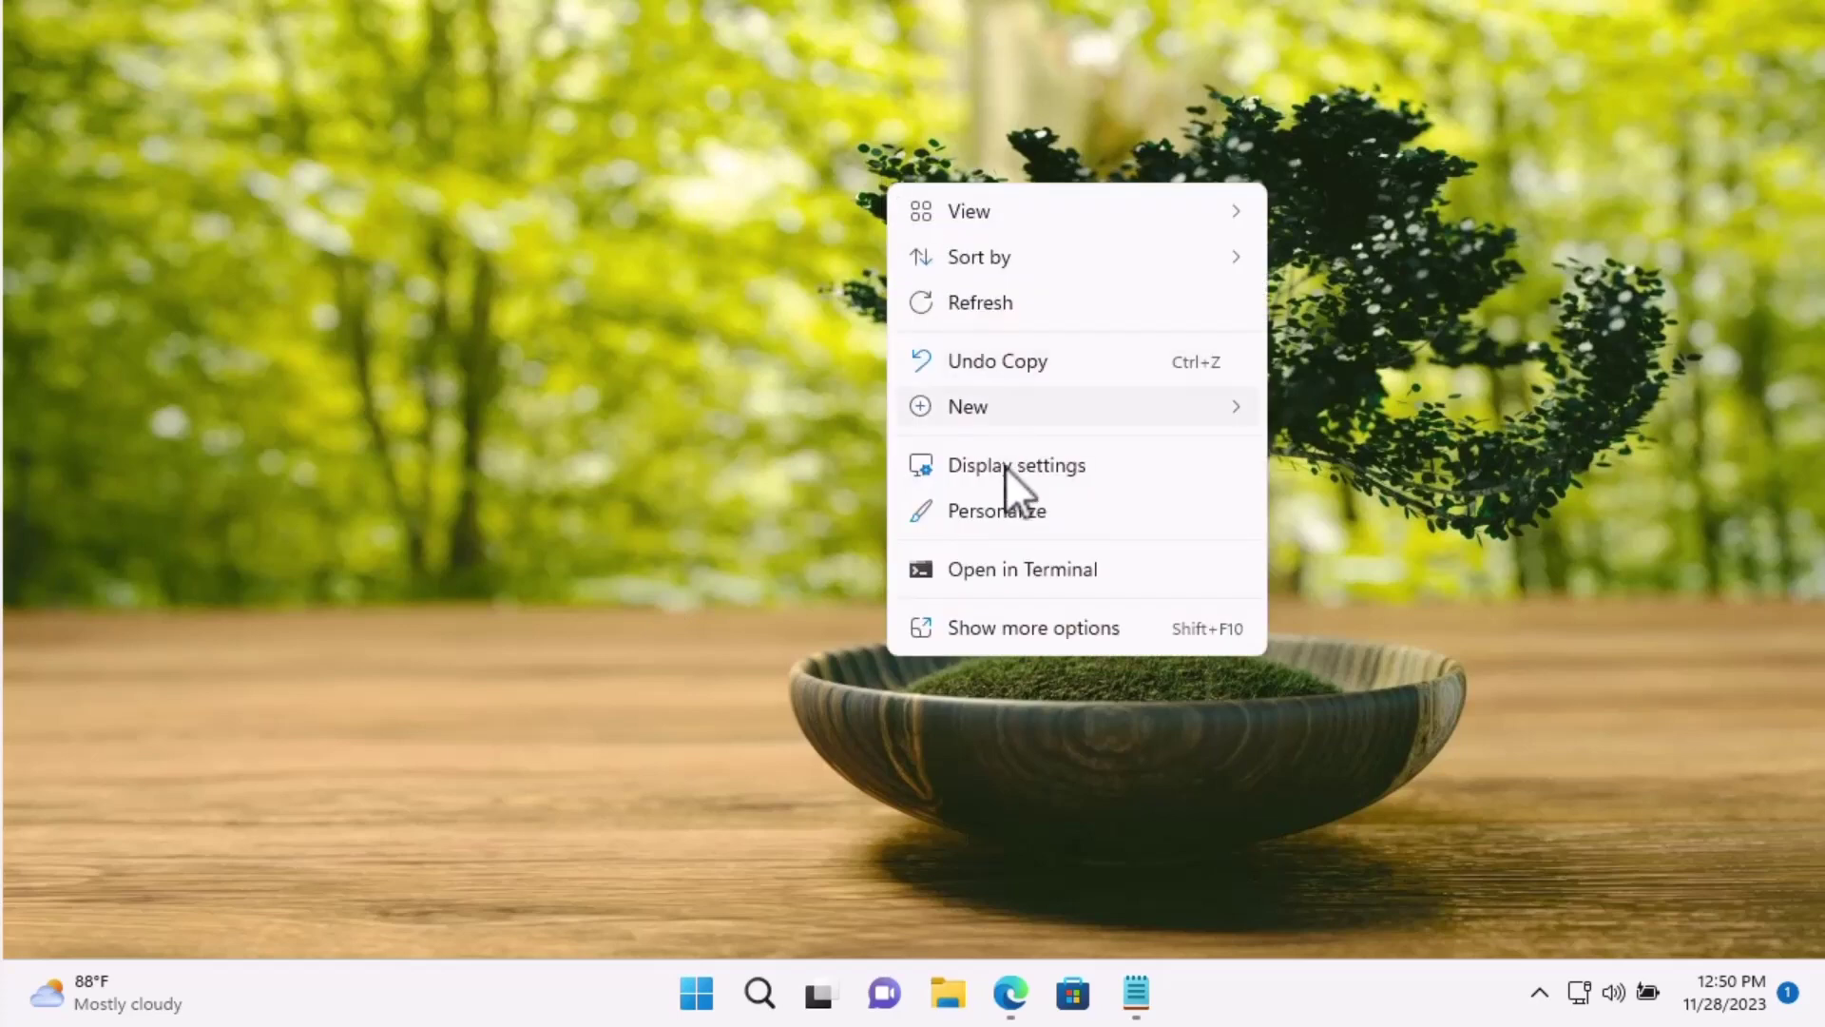
{"action": "left_click", "coordinate": [1006, 510]}
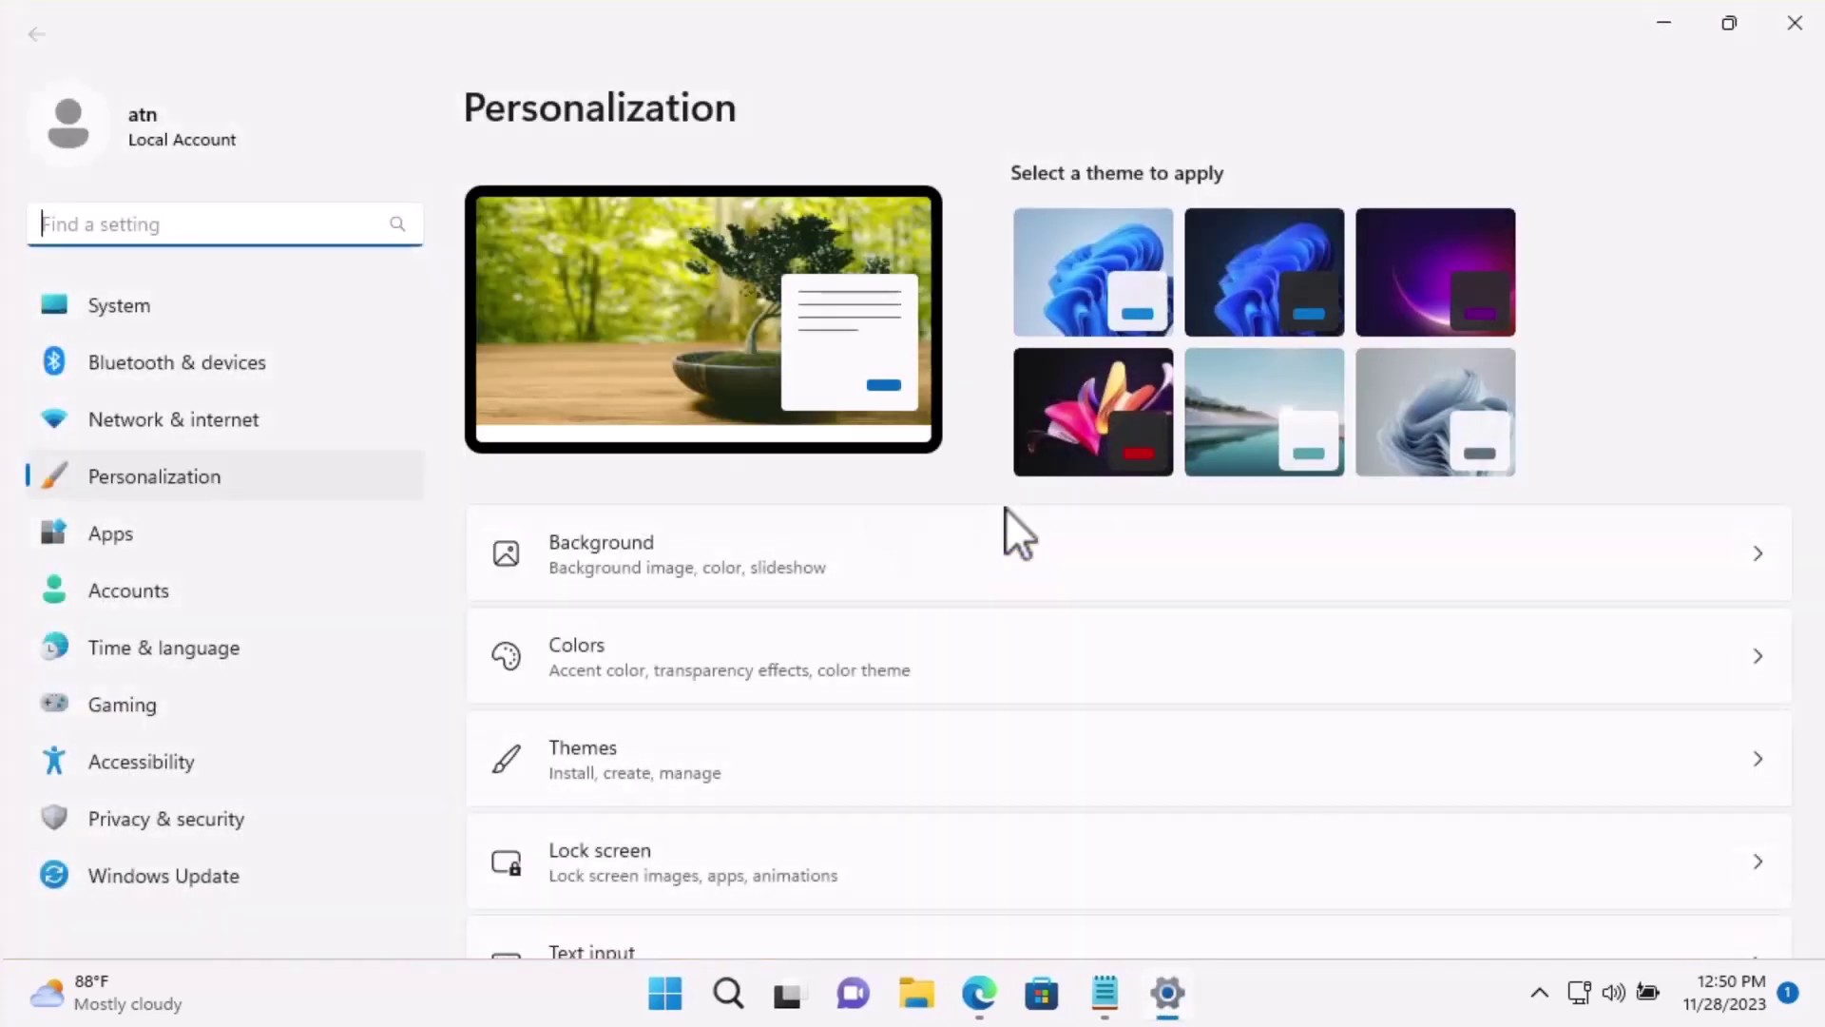
{"action": "left_click", "coordinate": [1075, 304]}
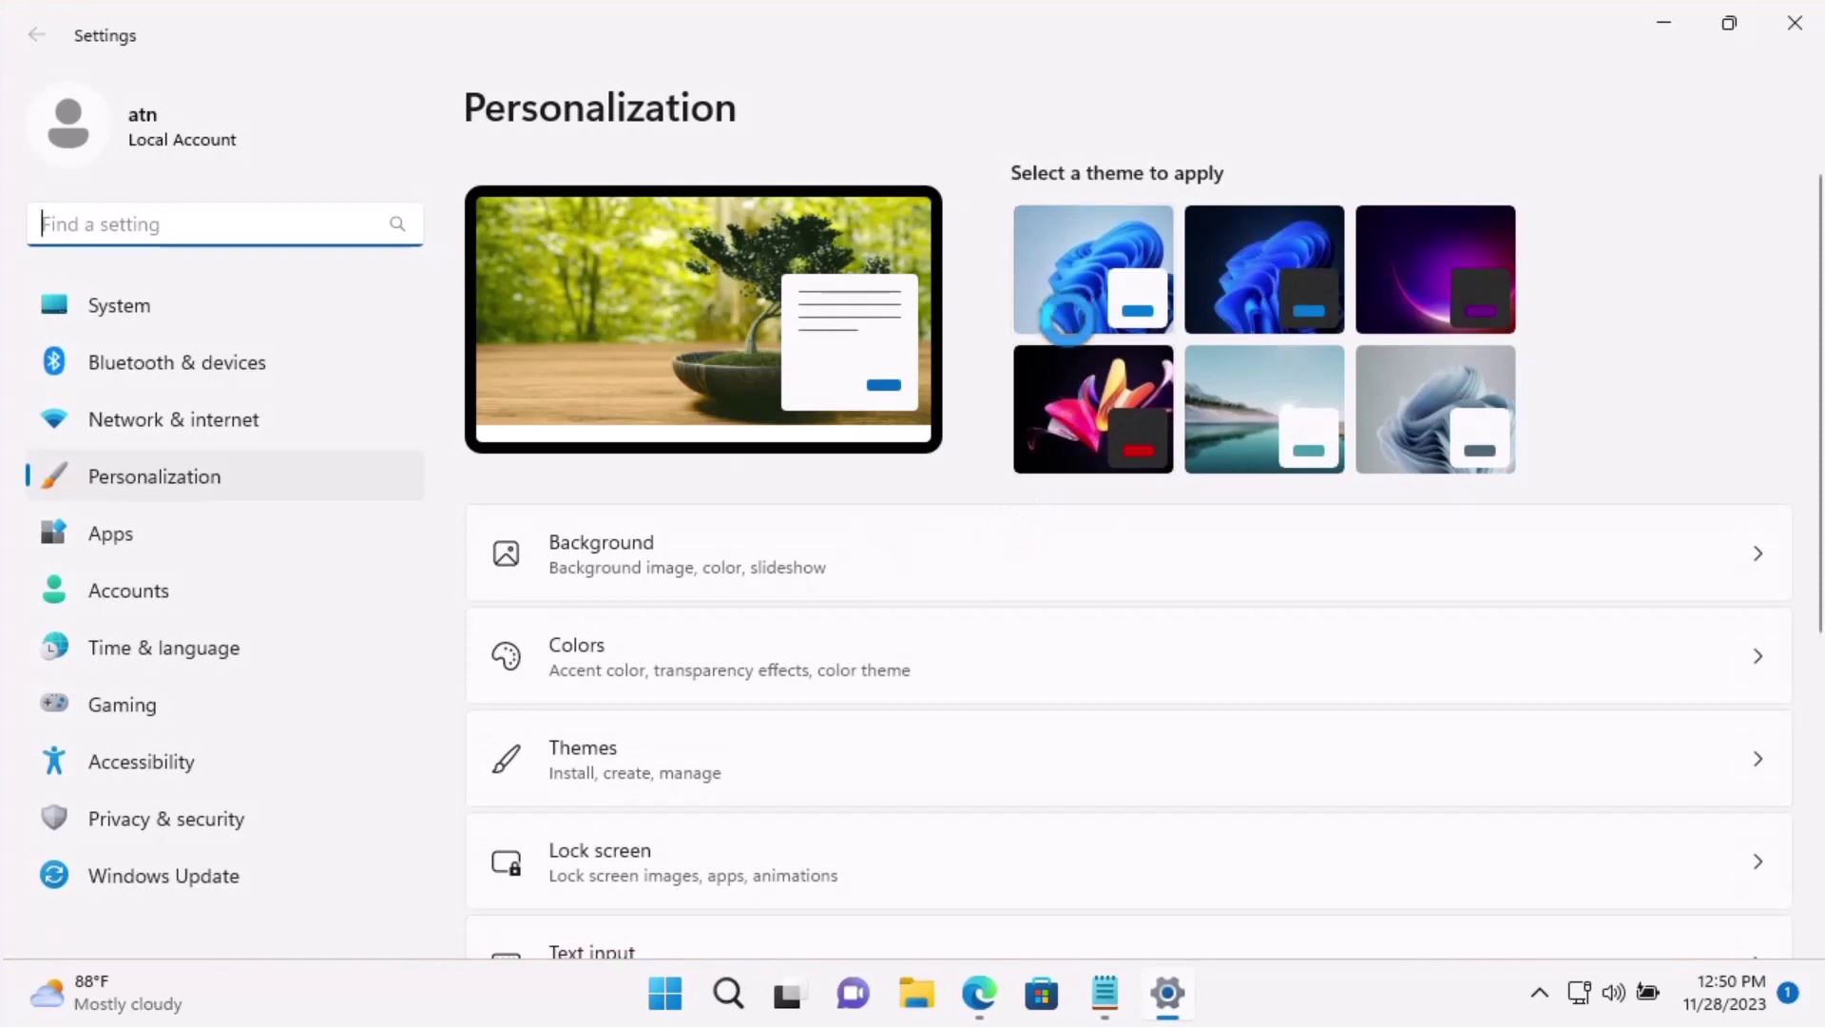
{"action": "left_click", "coordinate": [1794, 23]}
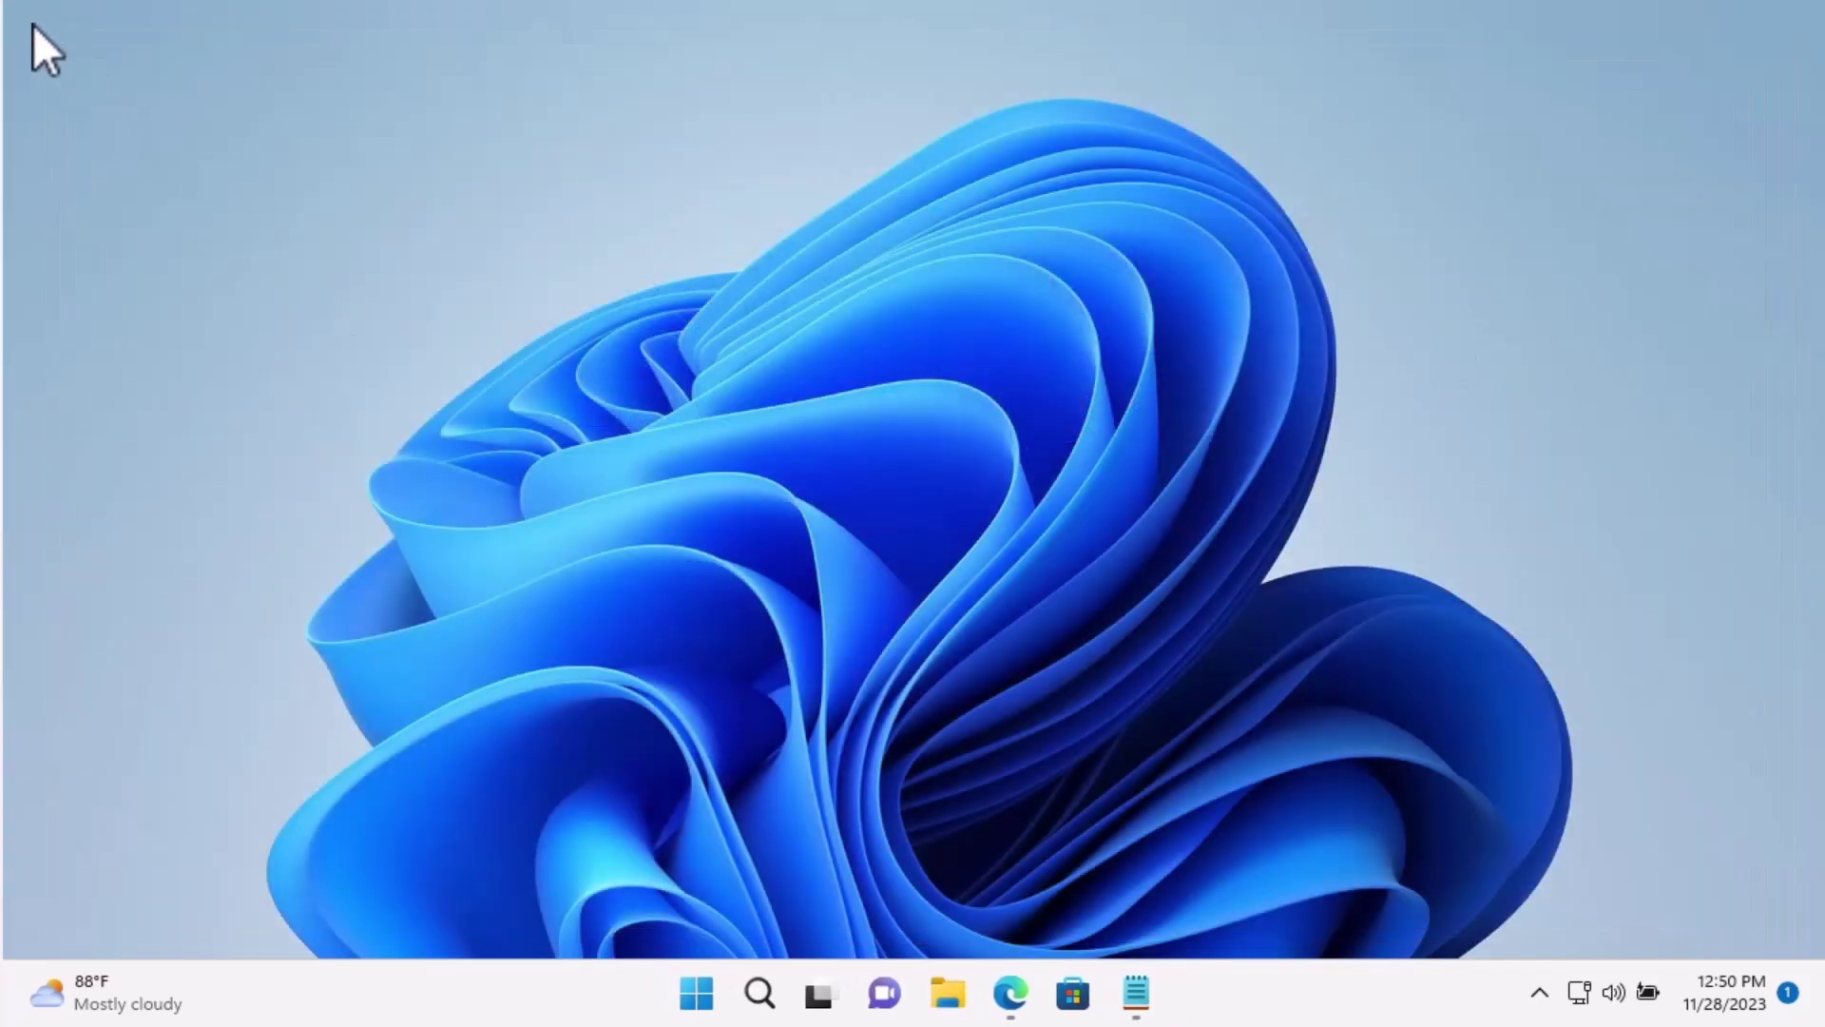
{"action": "right_click", "coordinate": [842, 147]}
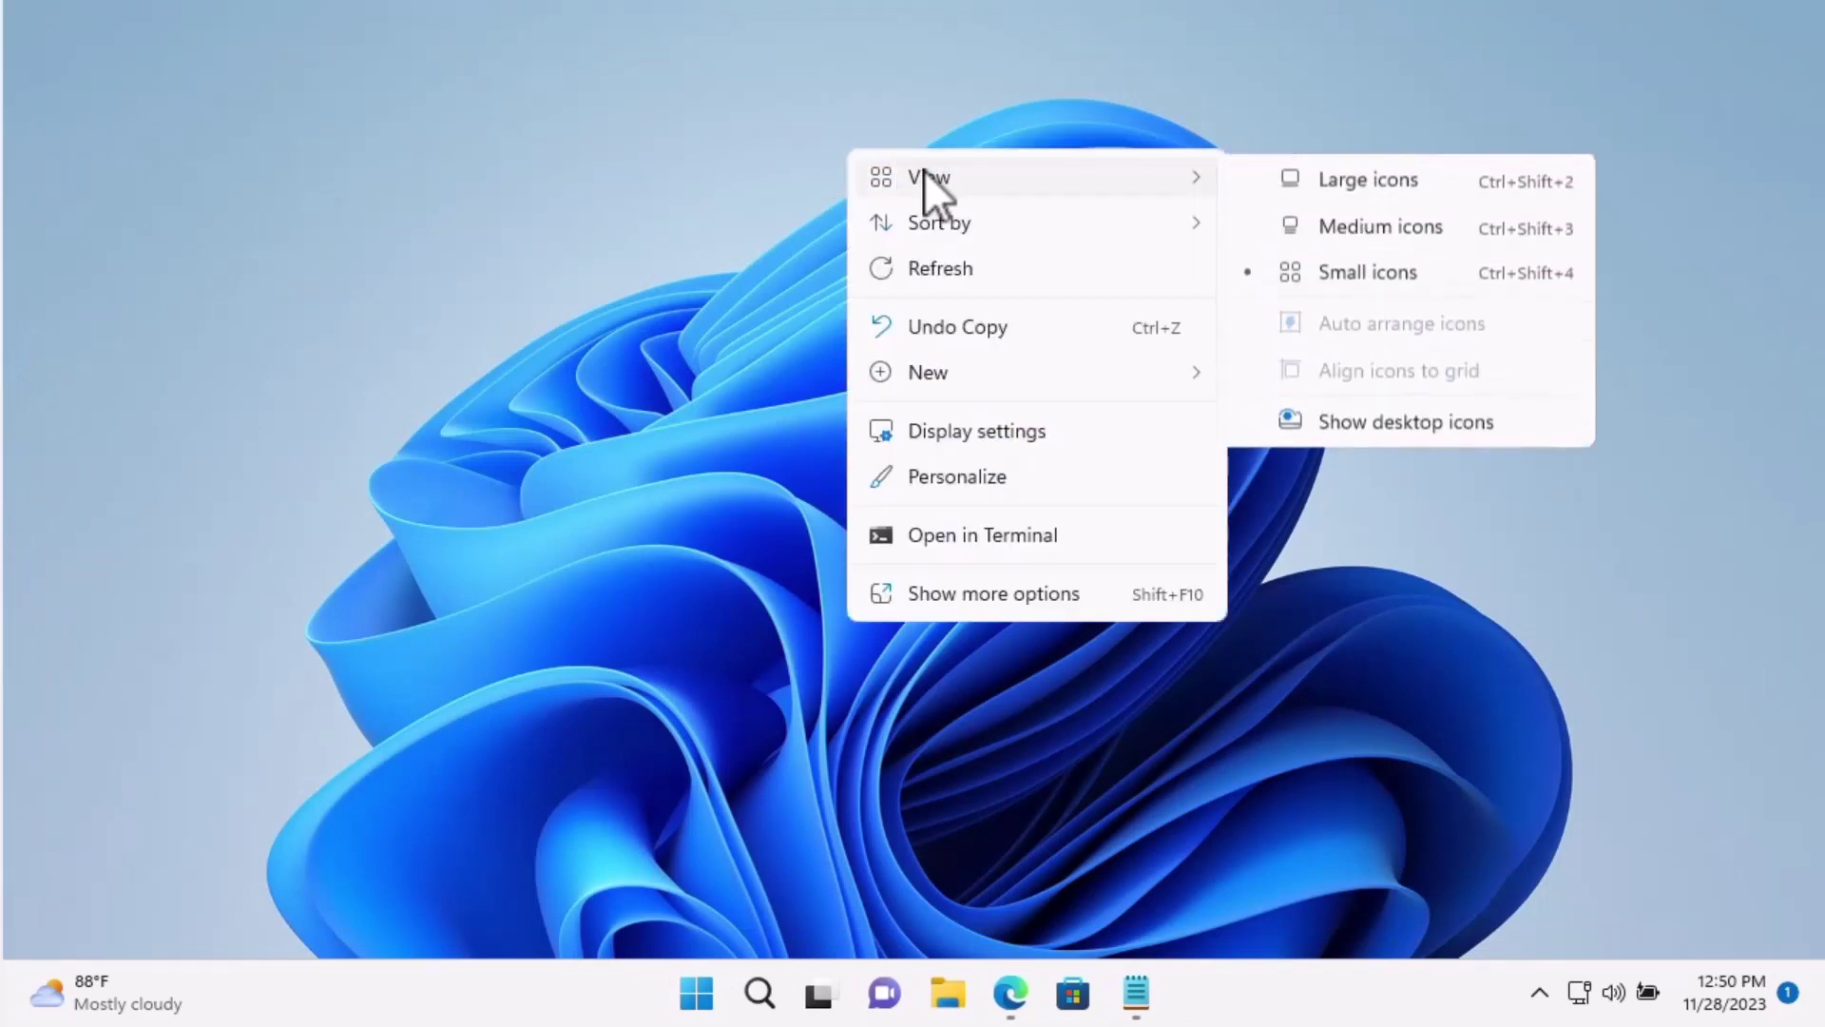
{"action": "left_click", "coordinate": [1445, 466]}
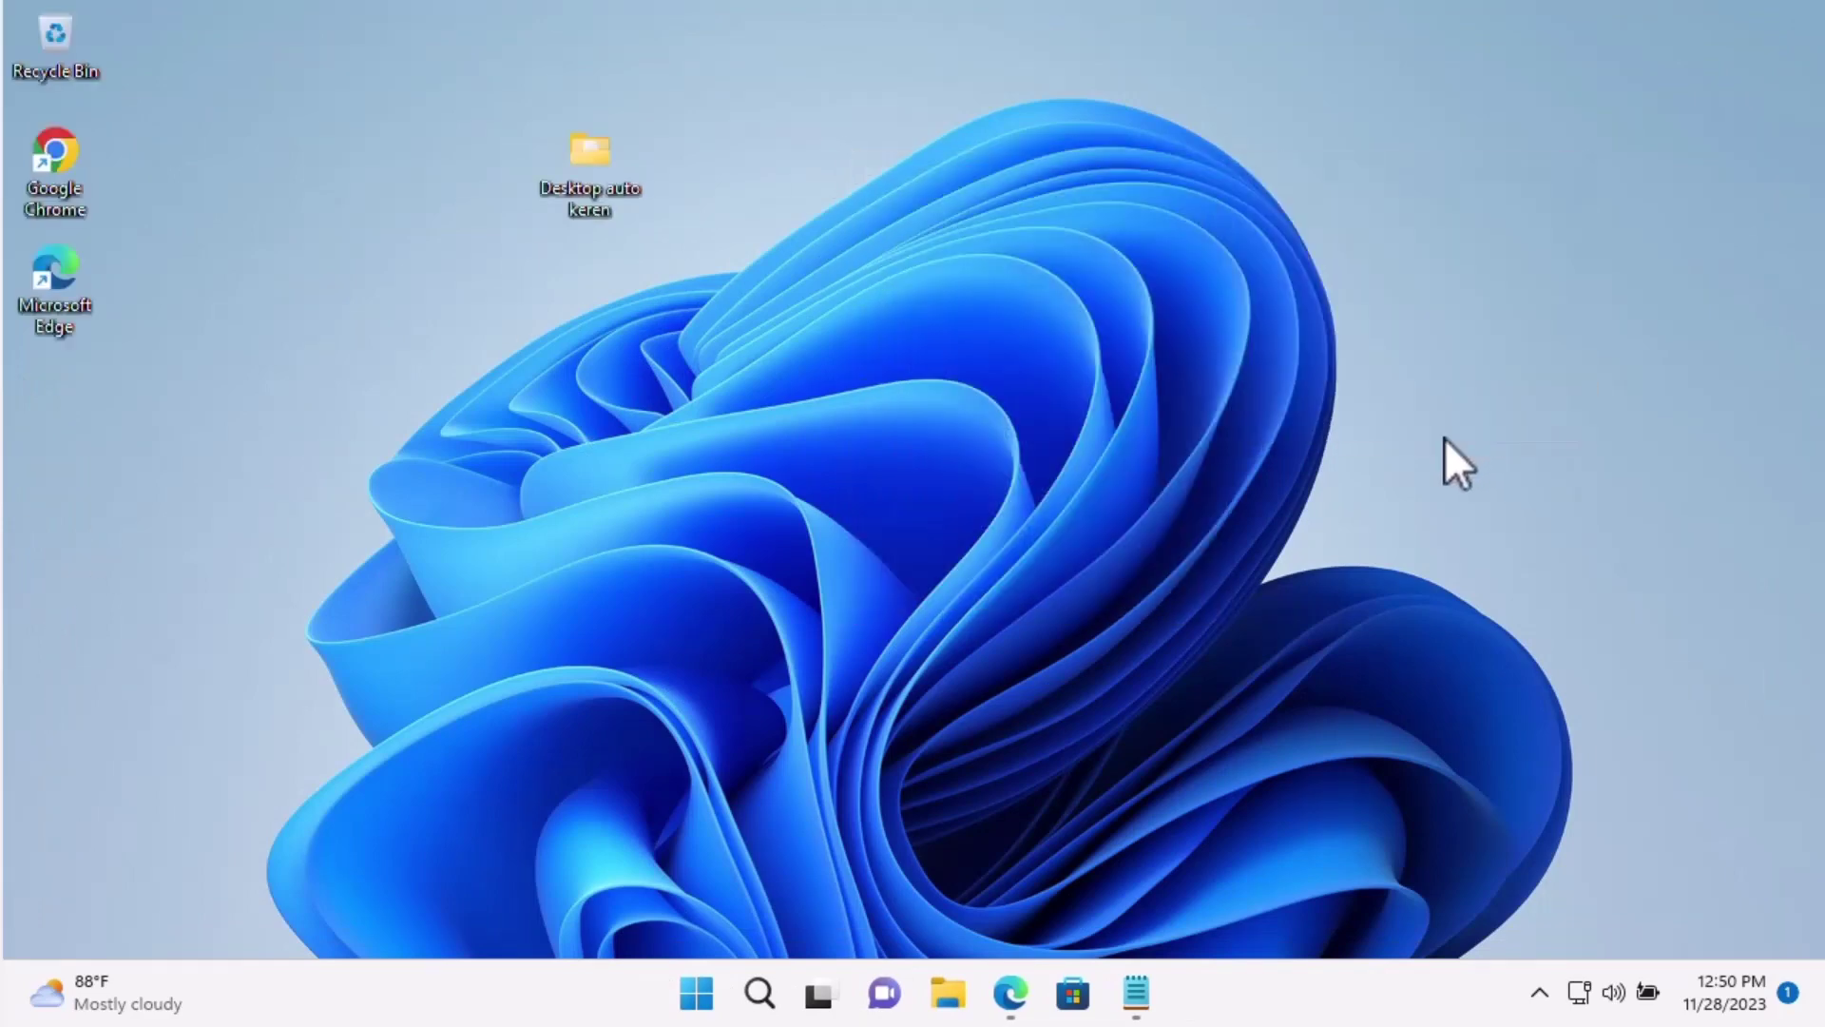